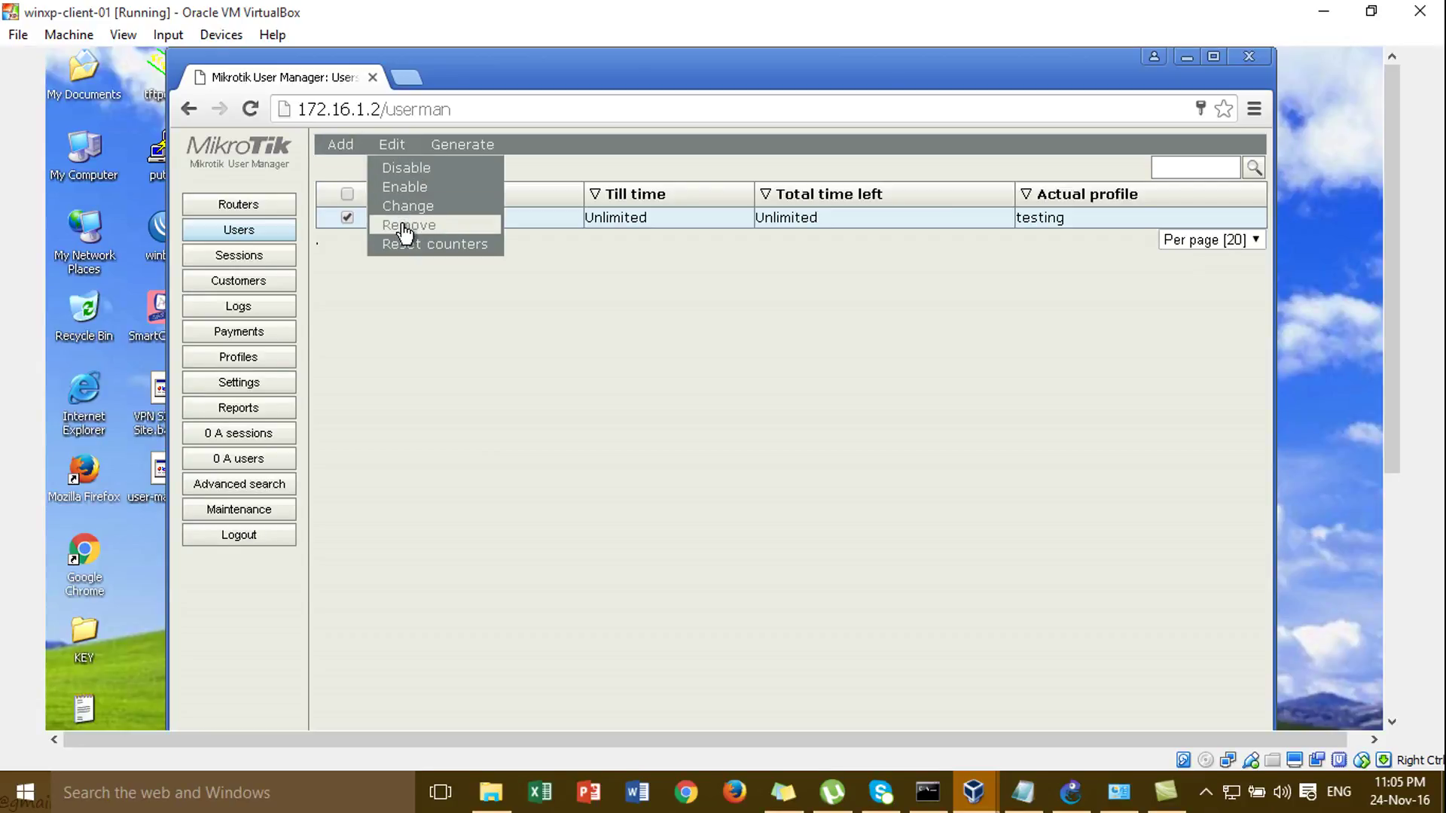
# Step: Confirm removing the last user and dismiss Chrome's save-password prompt
pyautogui.click(795, 238)
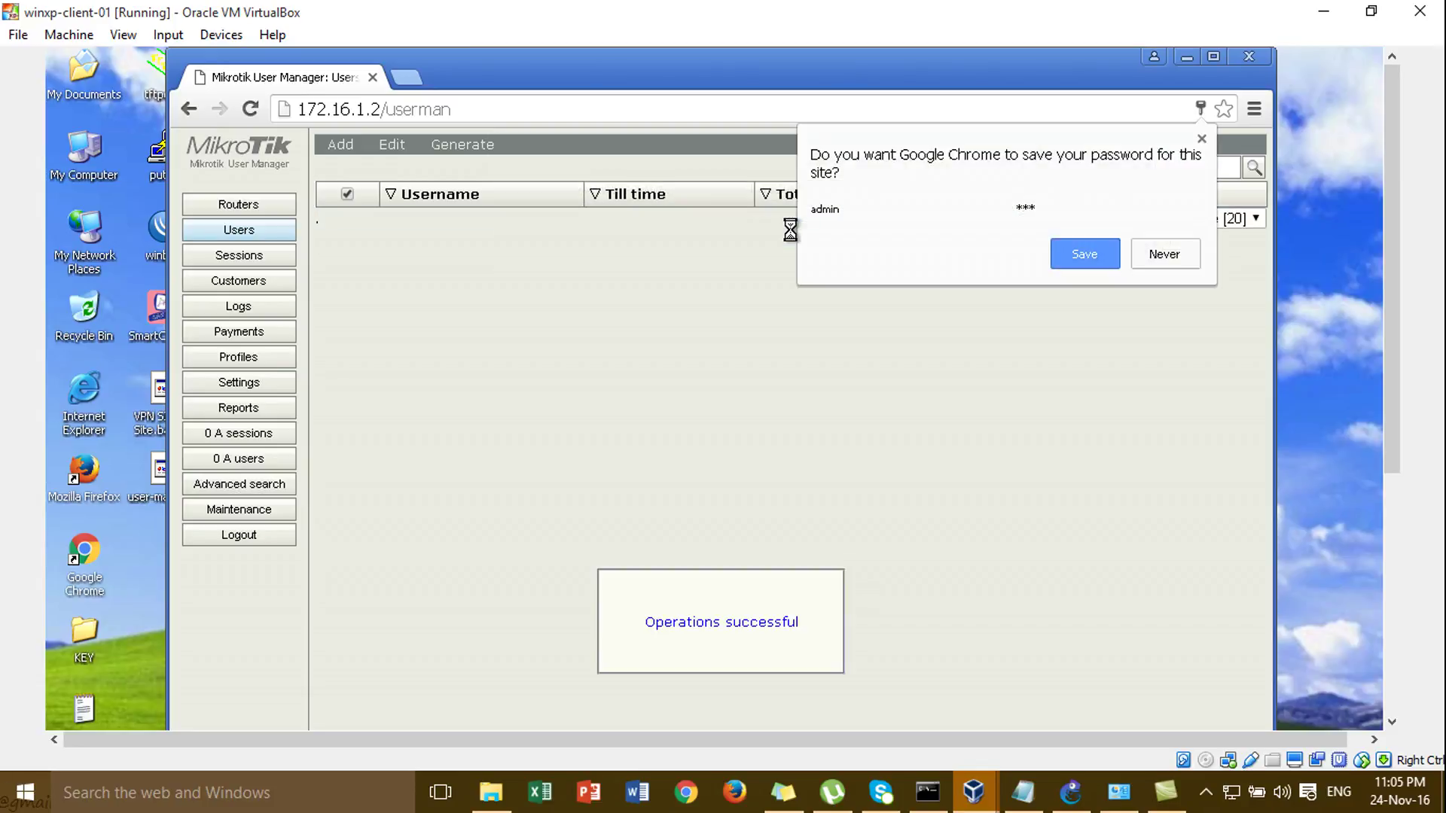
pyautogui.click(1091, 262)
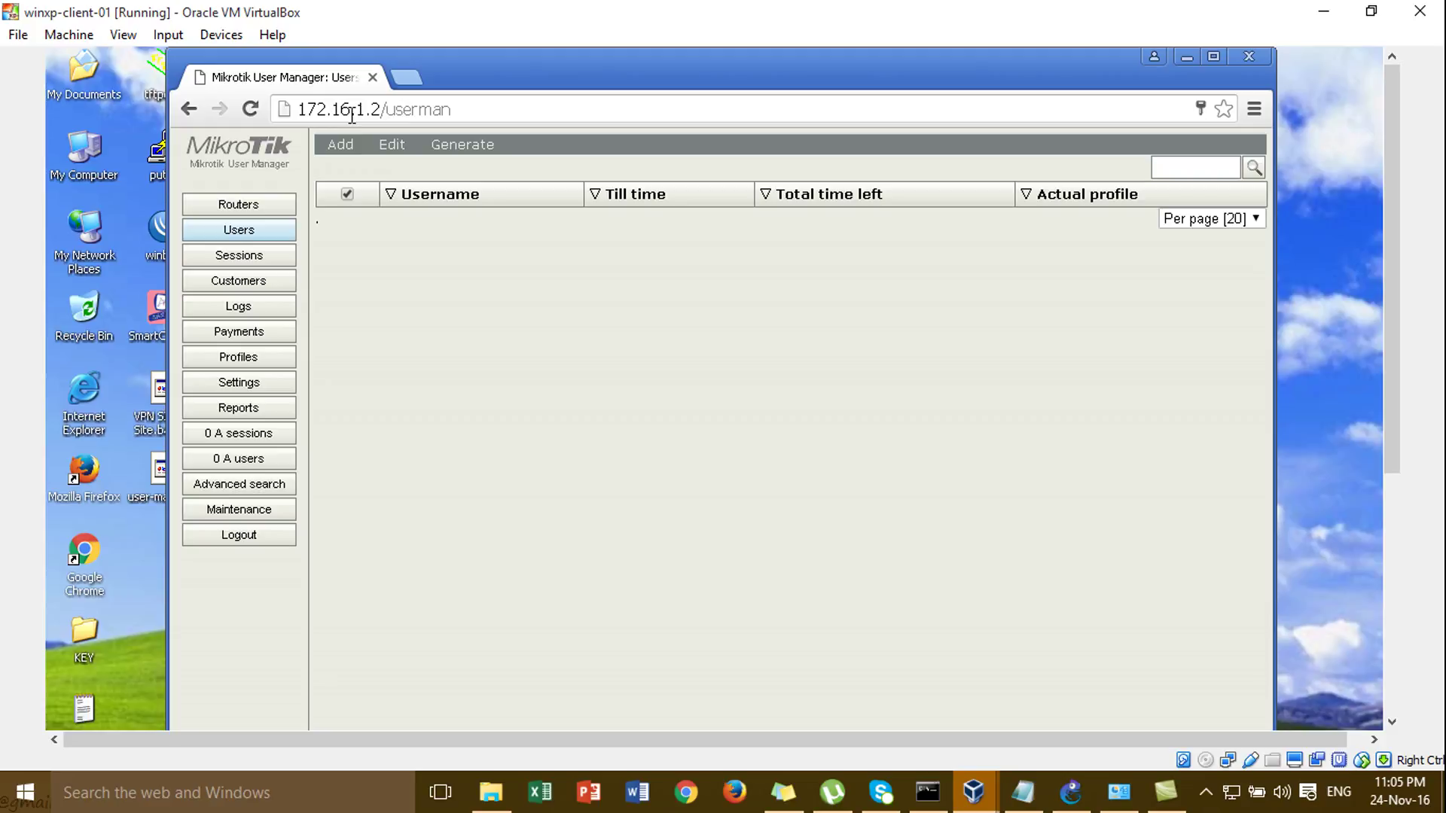
# Step: Clear the admin customer's password and save the customer details
pyautogui.click(277, 291)
pyautogui.click(606, 217)
pyautogui.click(733, 432)
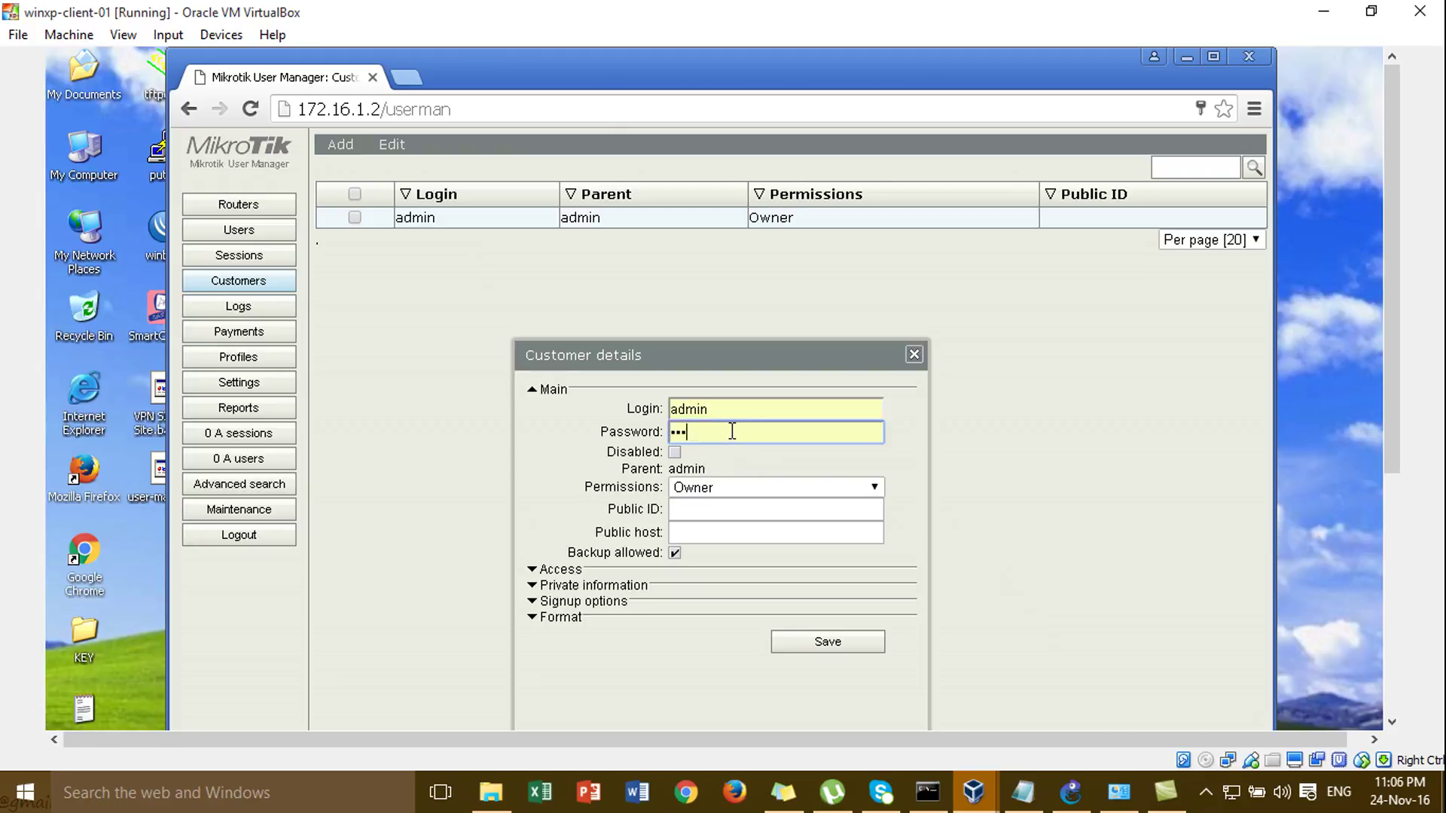
pyautogui.press('BackSpace')
pyautogui.press('BackSpace')
pyautogui.press('BackSpace')
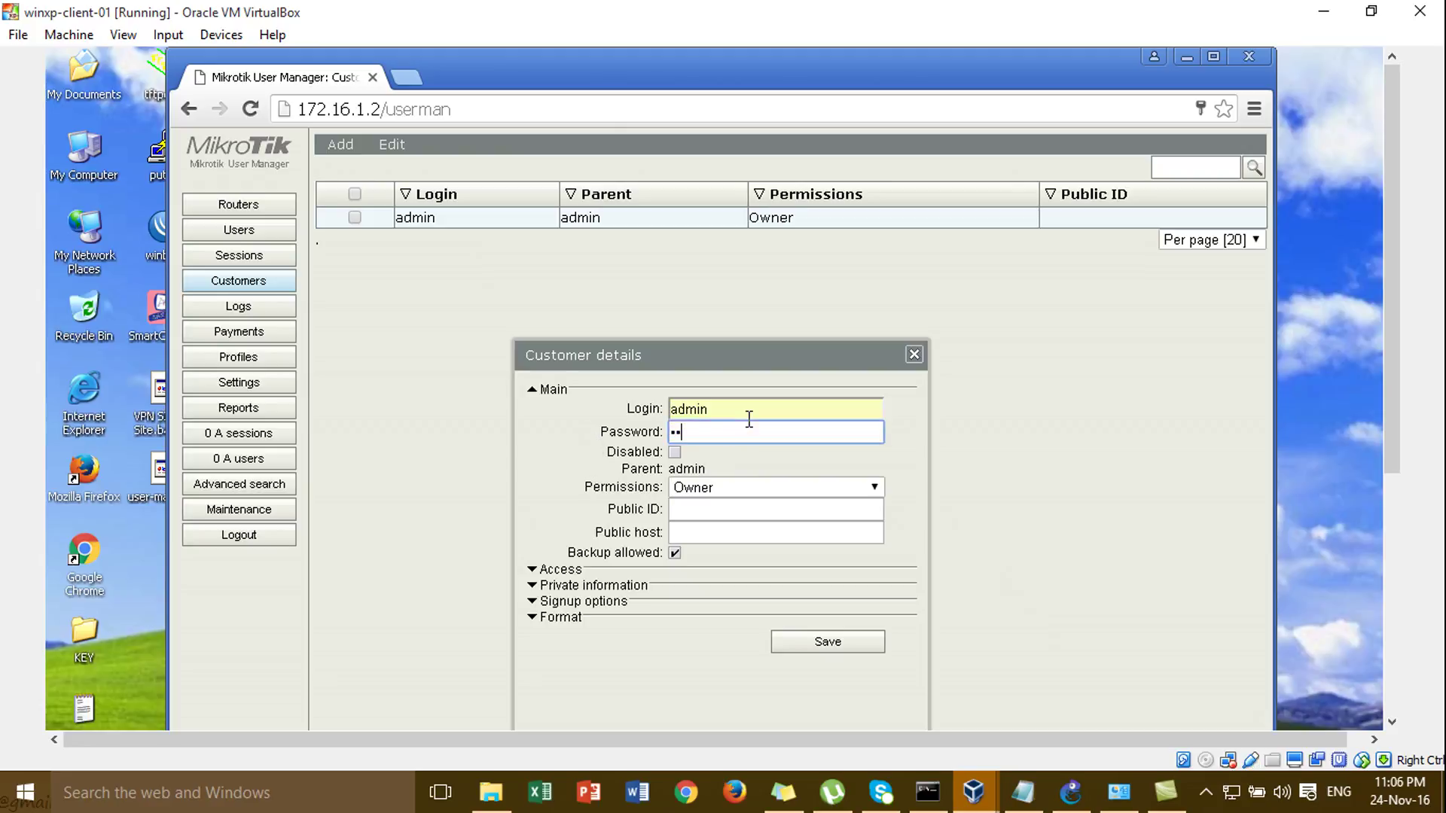
pyautogui.click(844, 644)
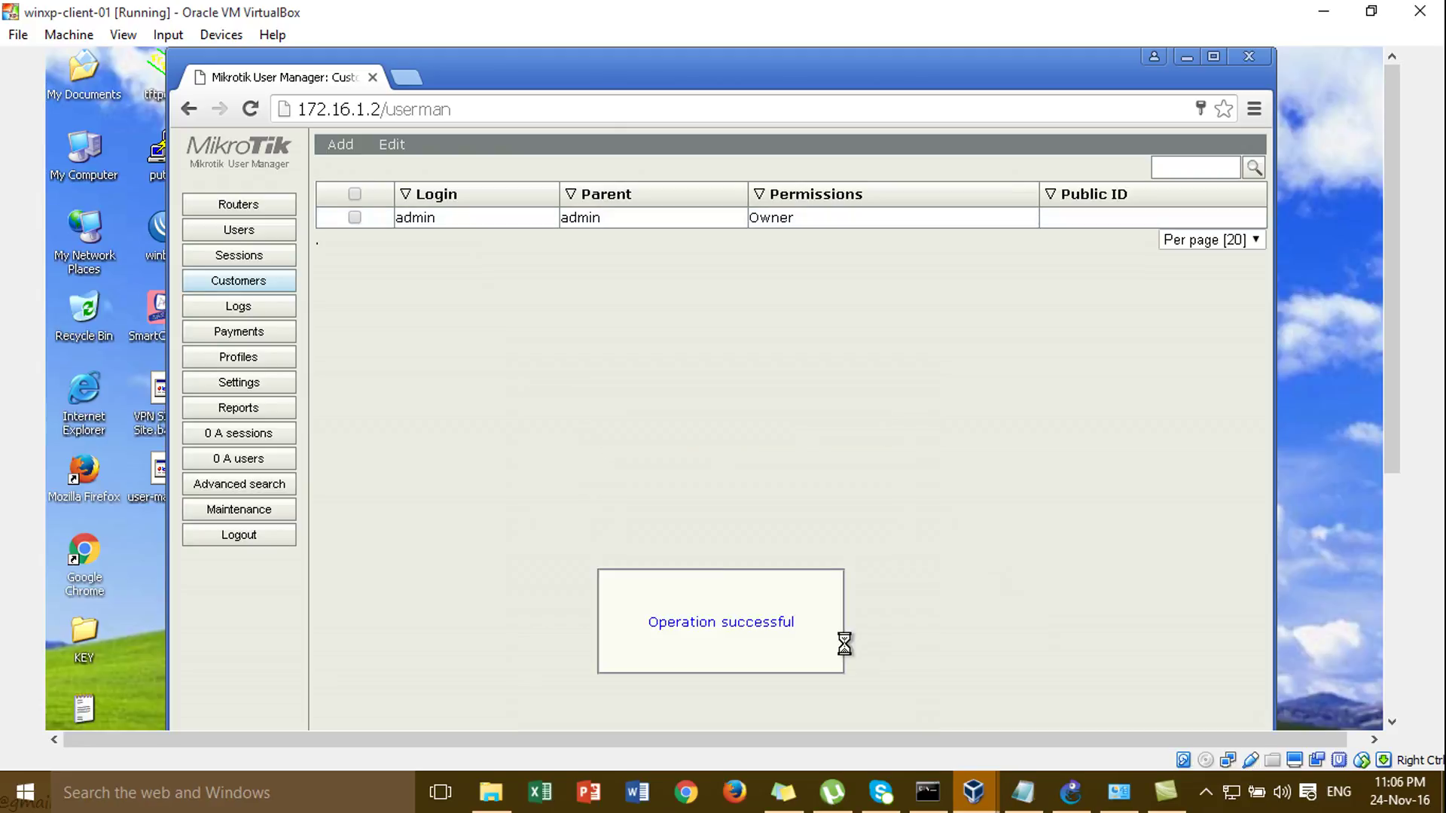
# Step: Delete the 'testing' profile, then remove the 'limit' rate limitation
pyautogui.click(260, 366)
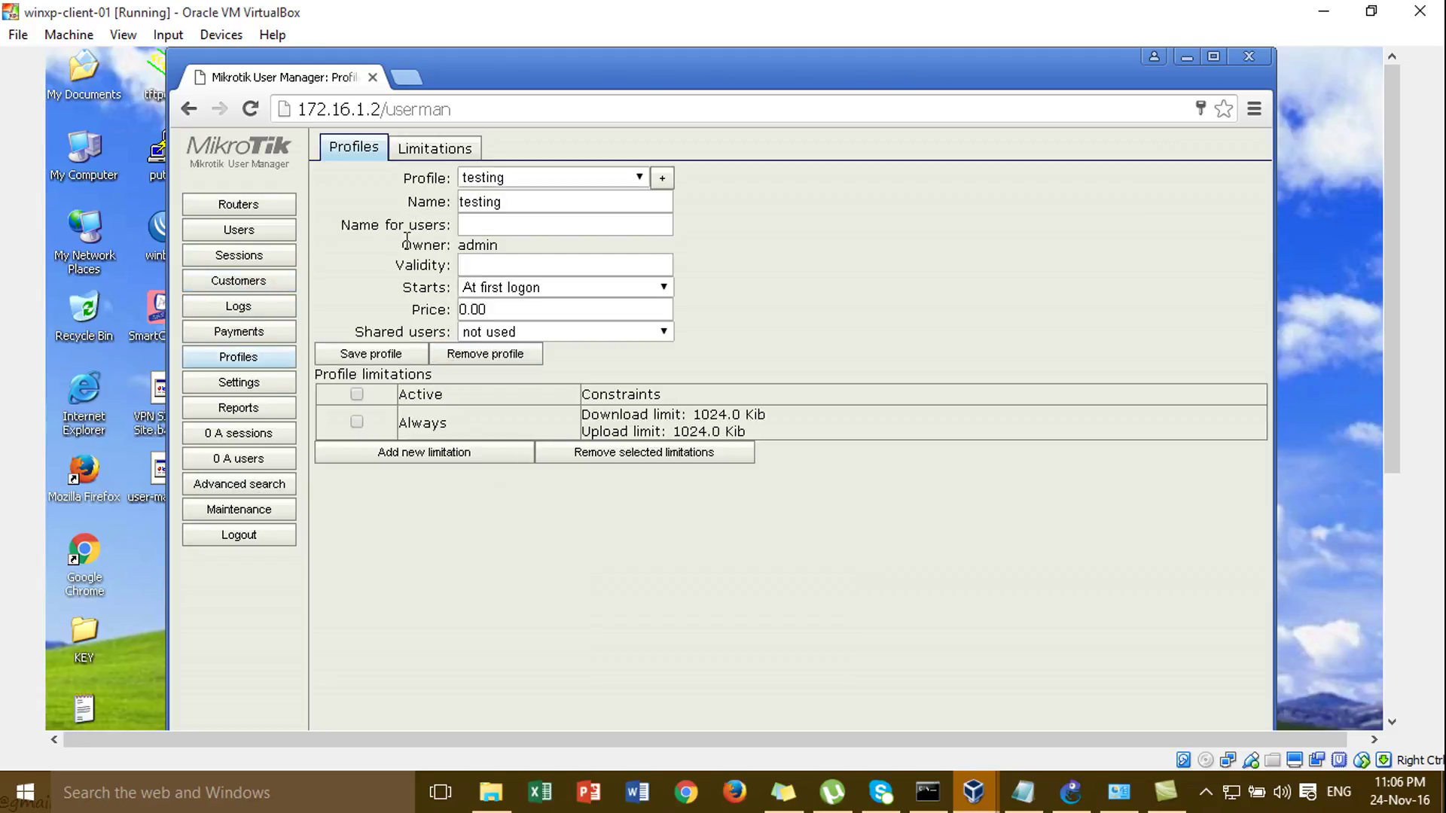
pyautogui.click(501, 354)
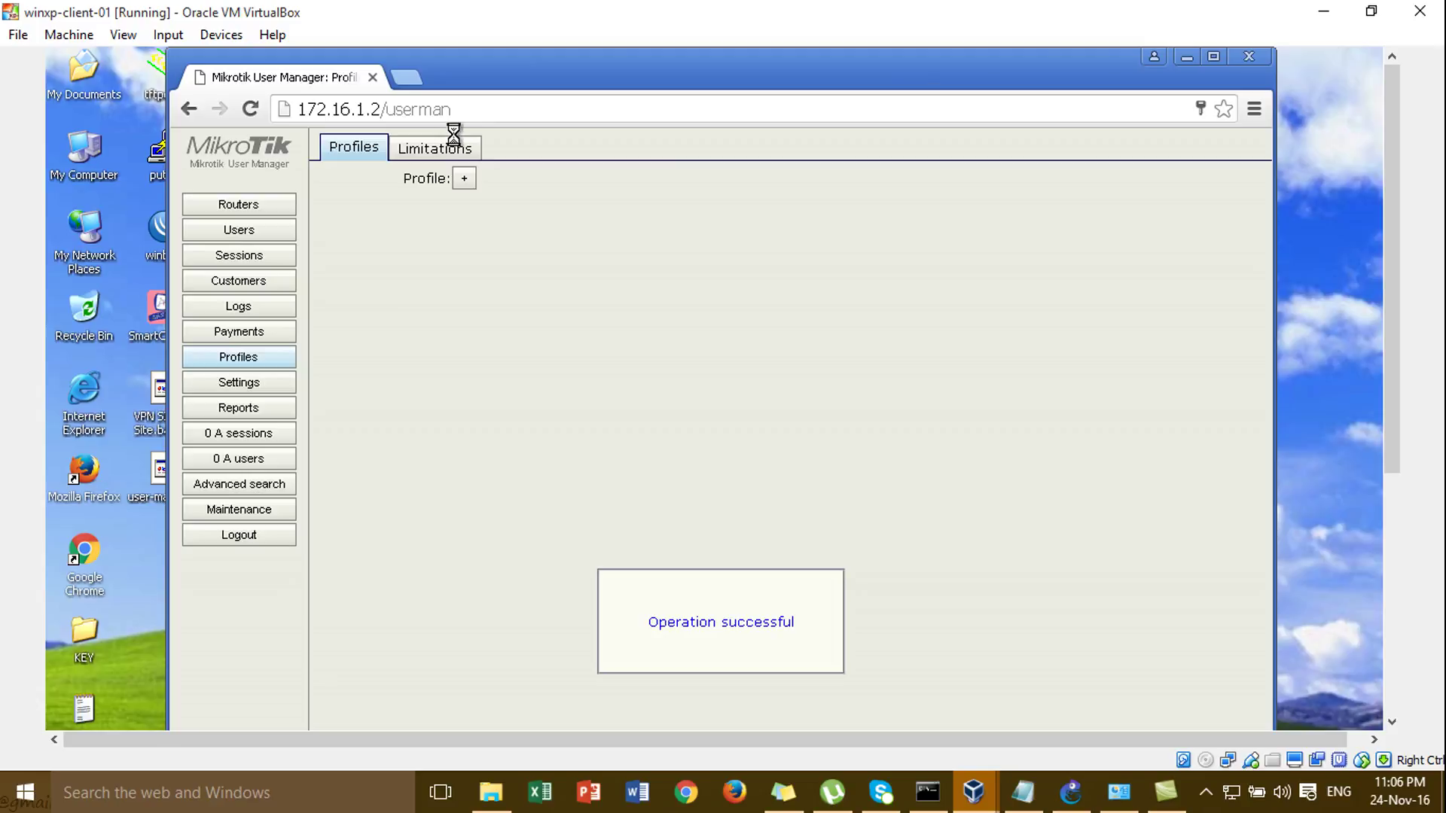
pyautogui.click(445, 148)
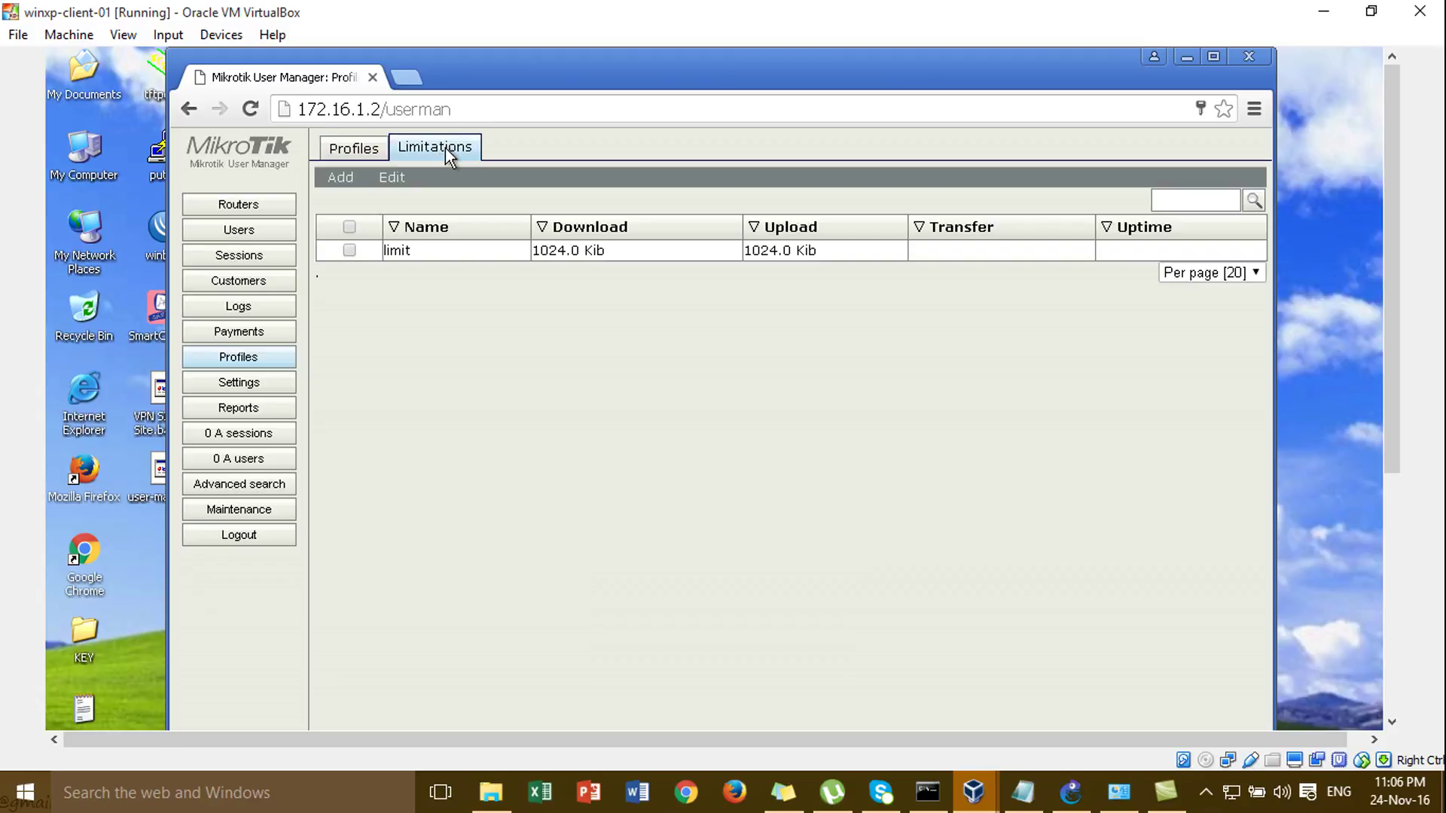
pyautogui.click(351, 228)
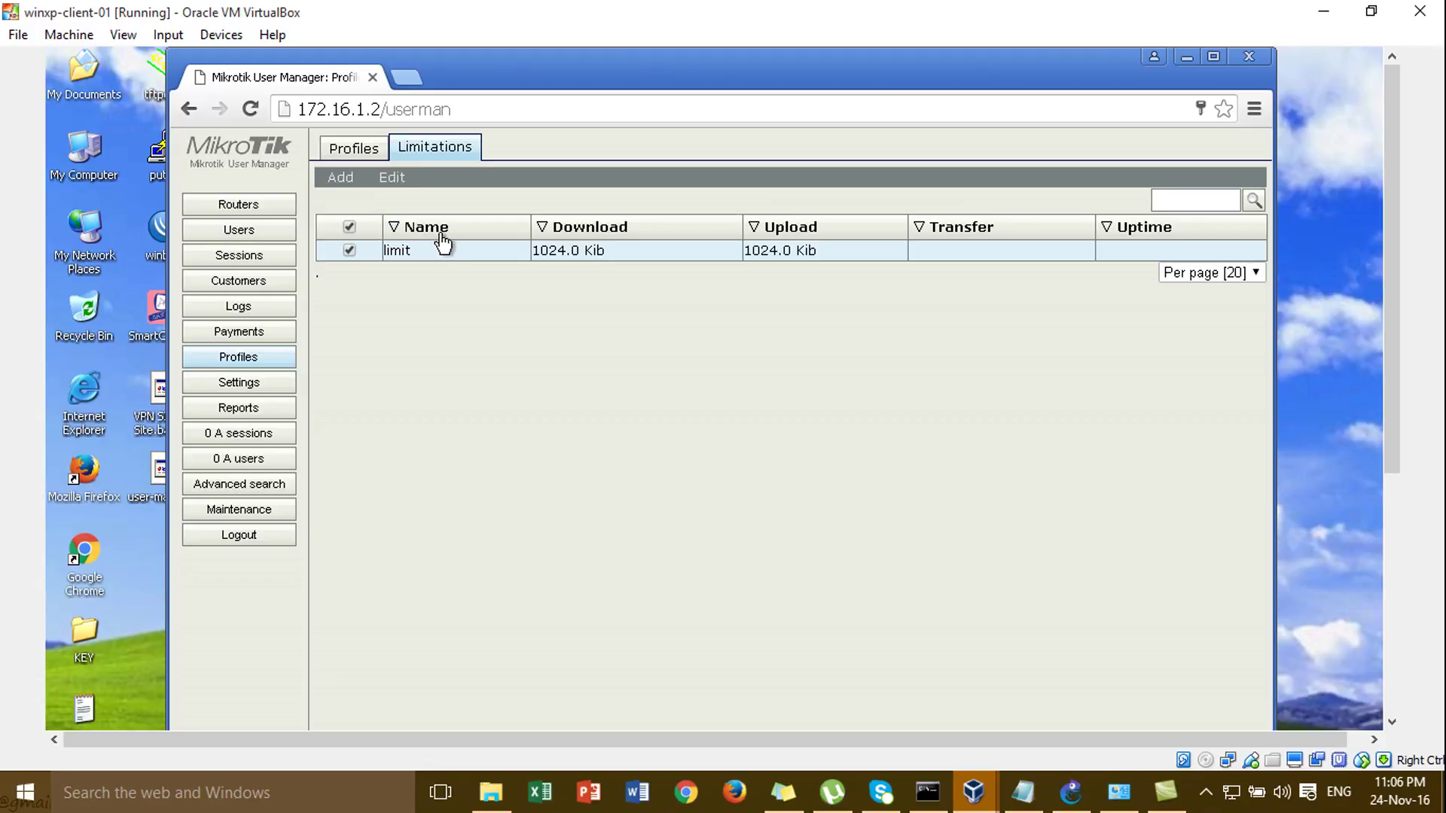
pyautogui.click(392, 178)
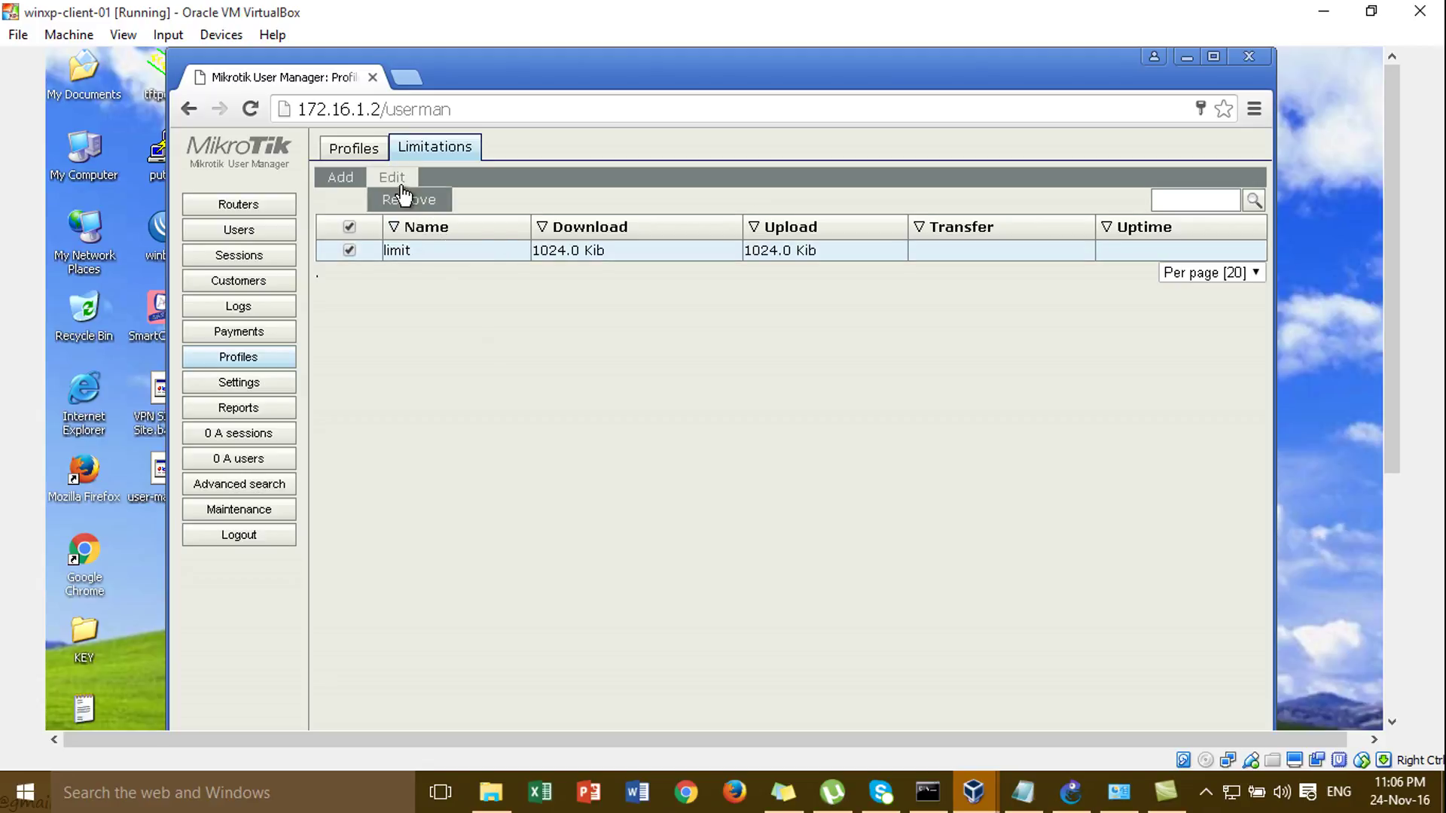
pyautogui.click(409, 200)
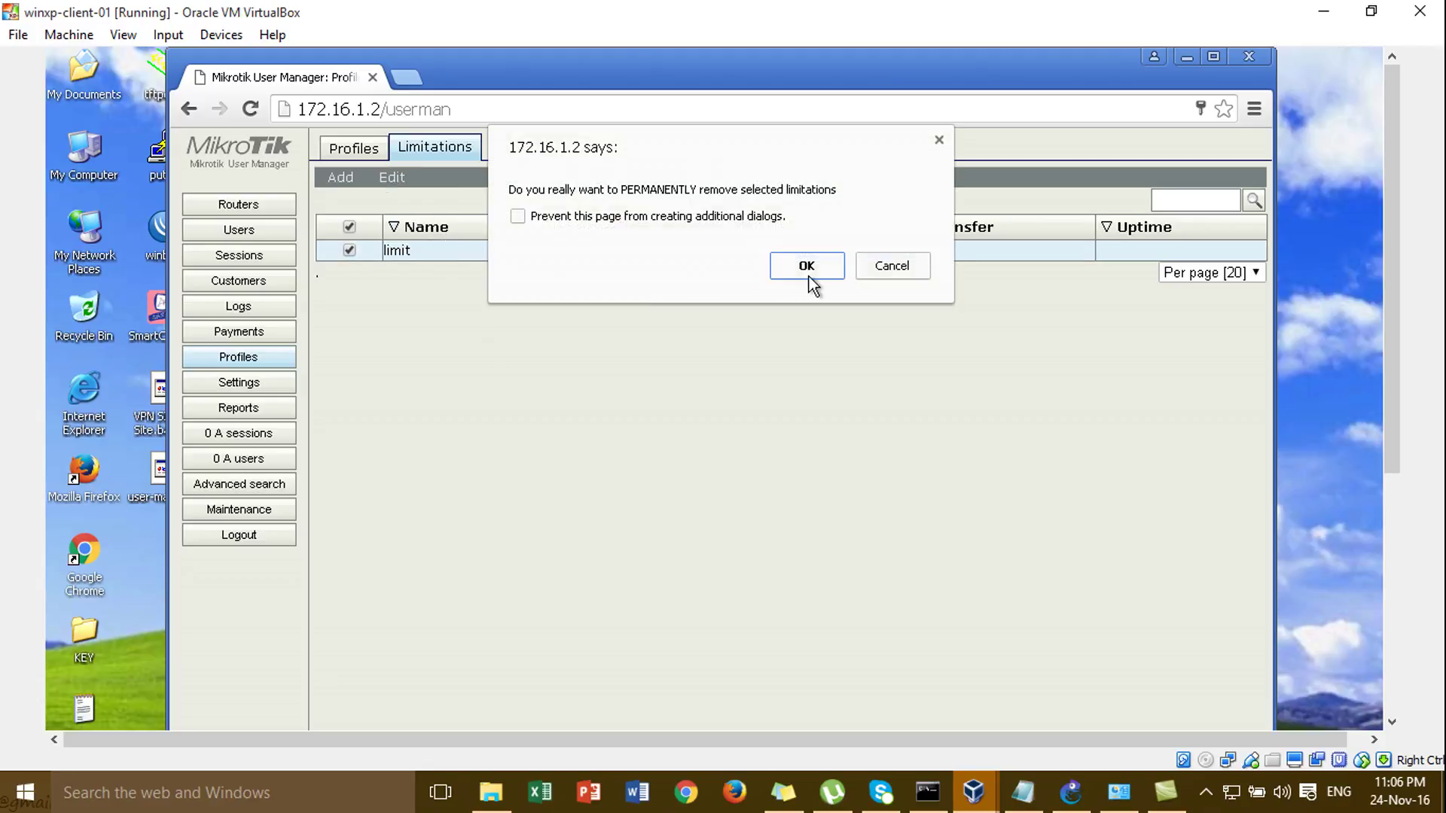
pyautogui.click(808, 274)
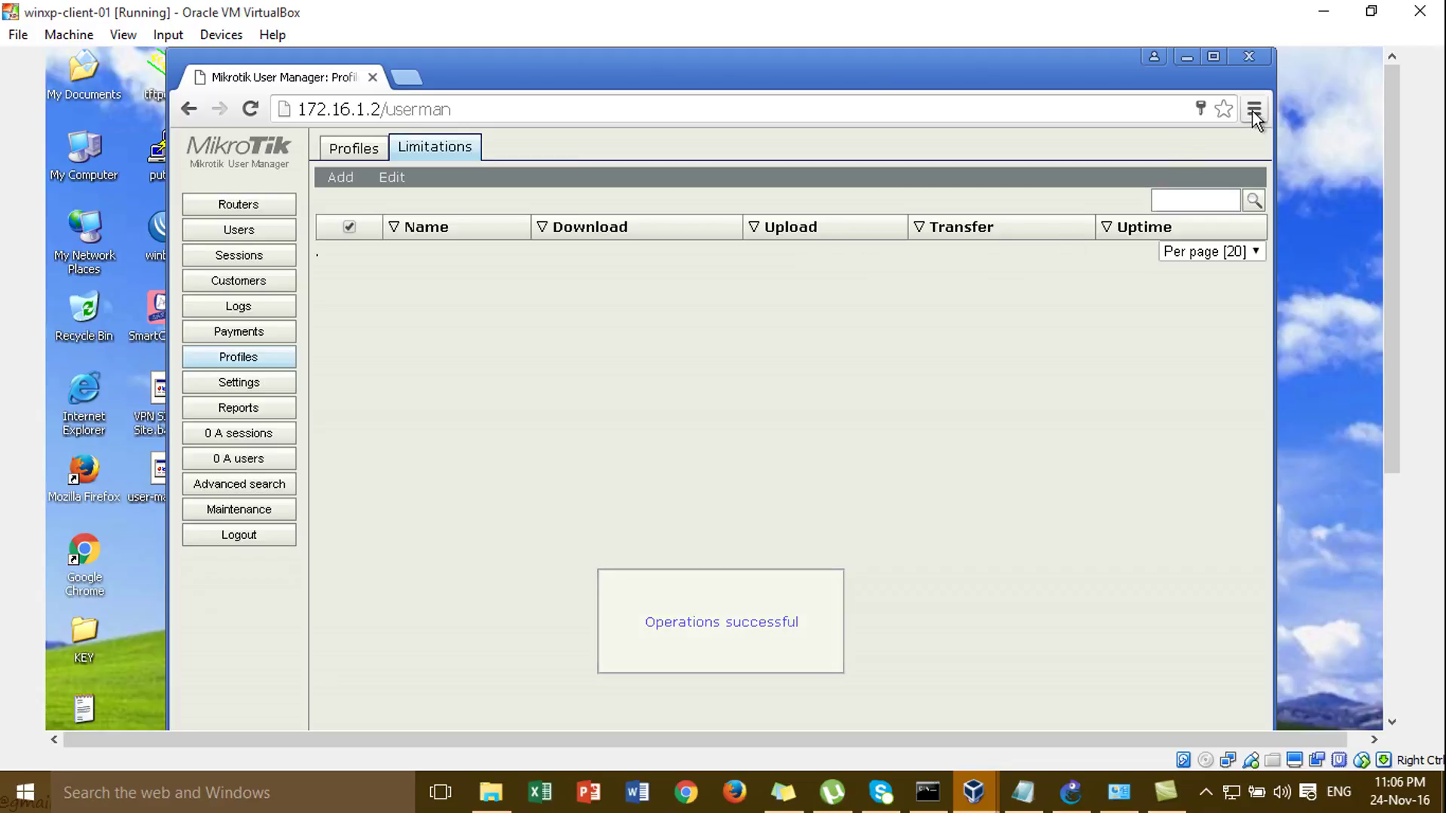
# Step: Relaunch Chrome with the 172.16.1.2/userman address entered, then bring GNS3 forward
pyautogui.click(1253, 61)
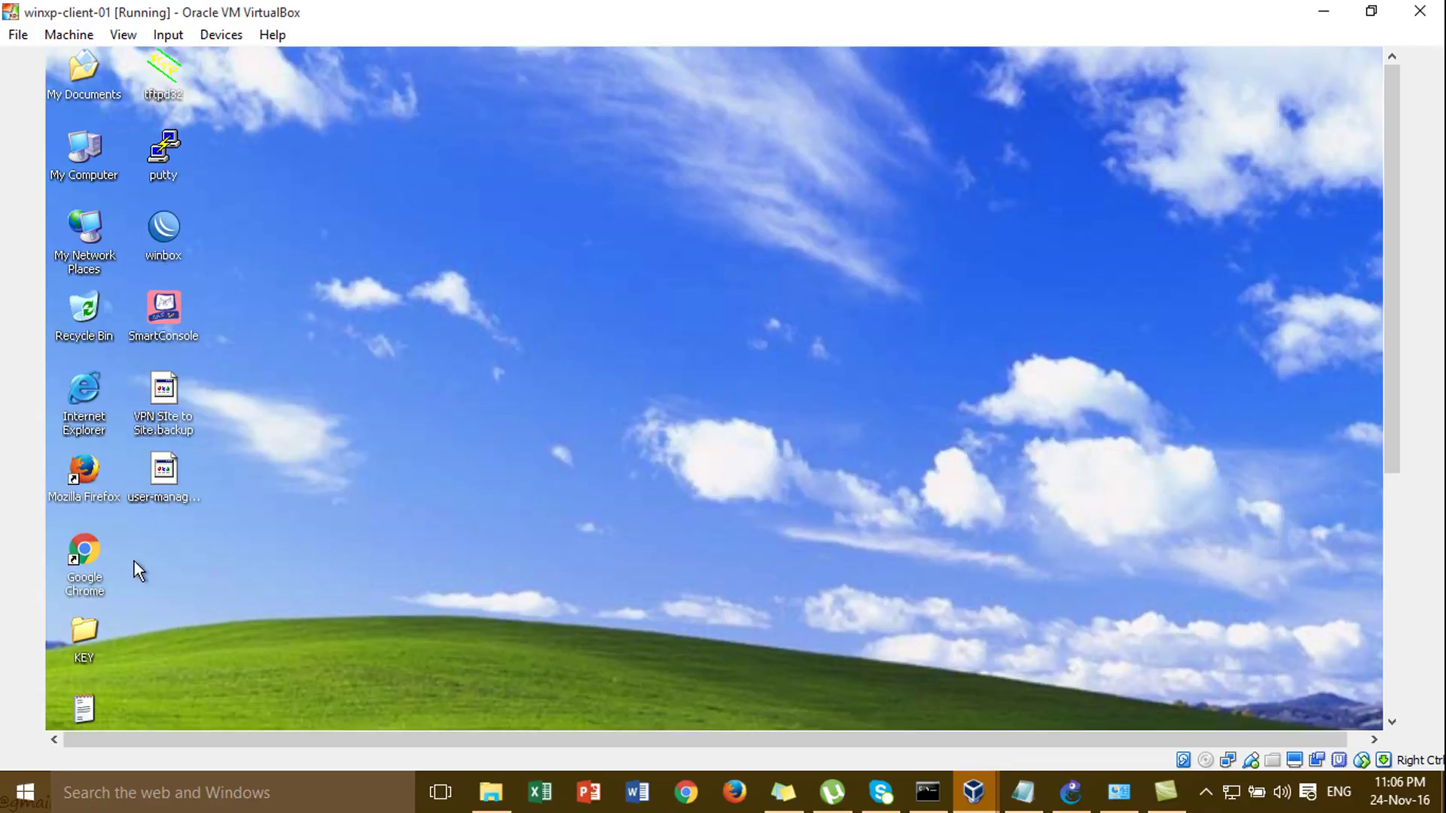
pyautogui.doubleClick(85, 553)
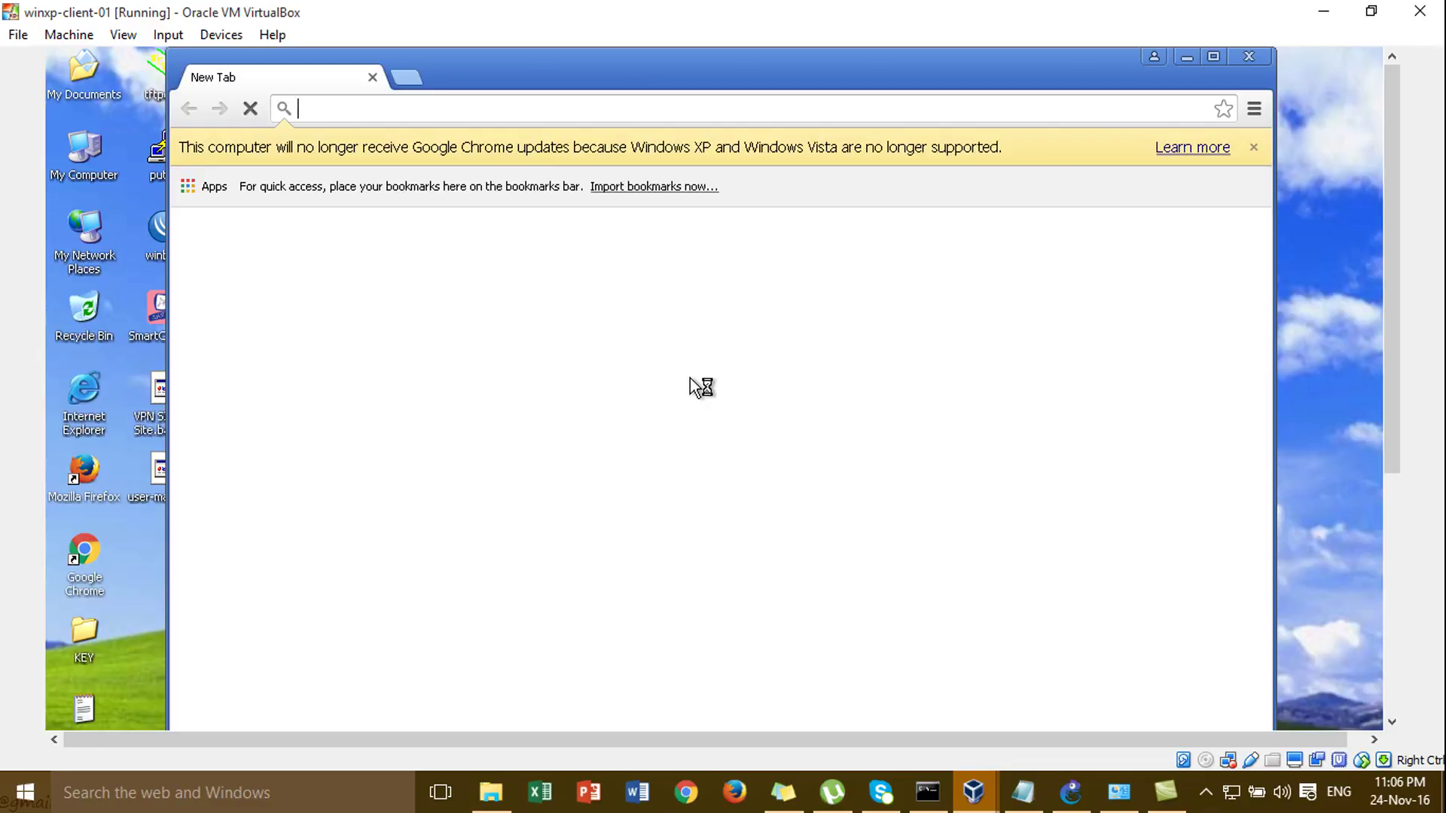
pyautogui.write('172.16.1.2/userman')
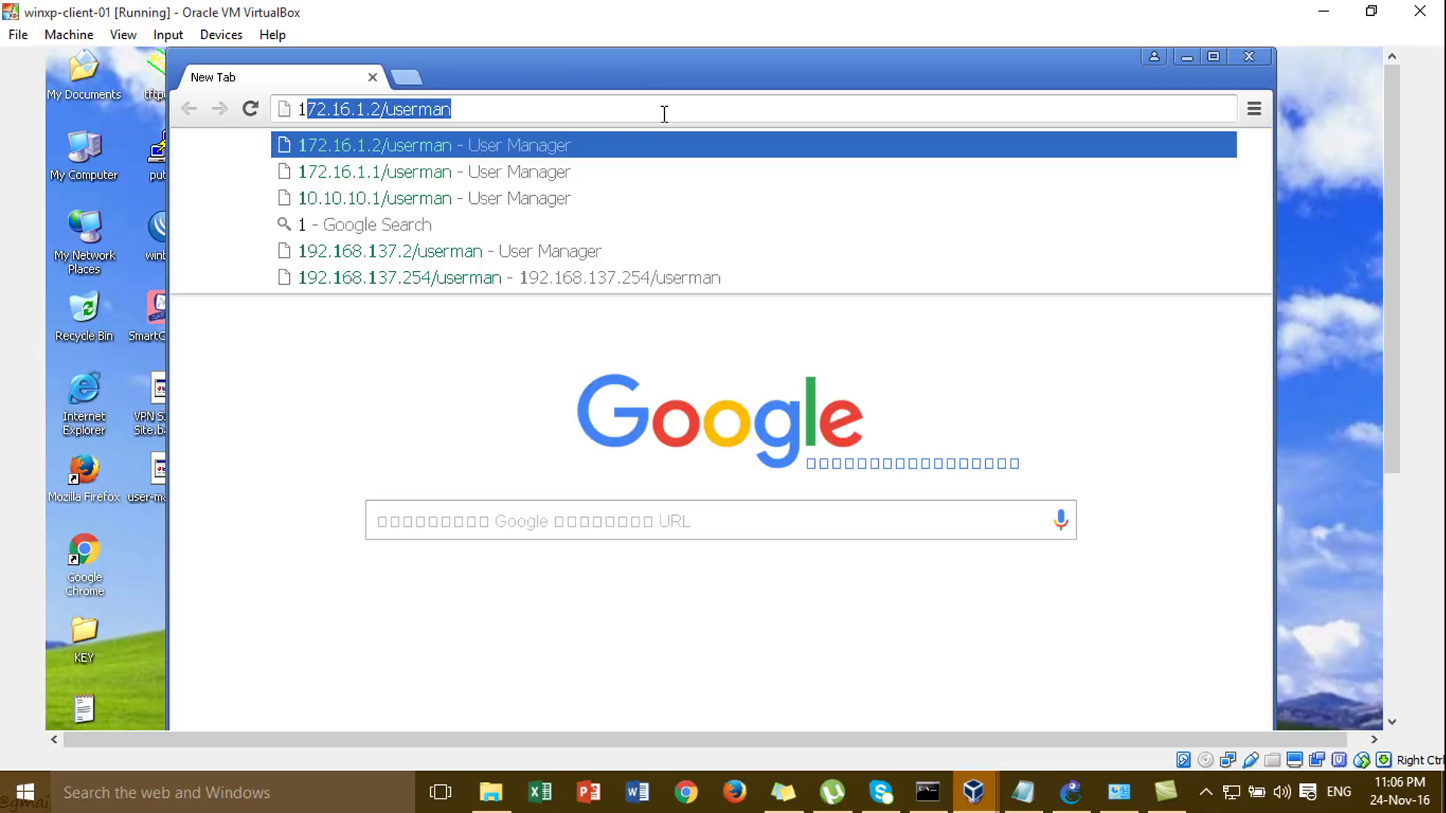
pyautogui.press('Right')
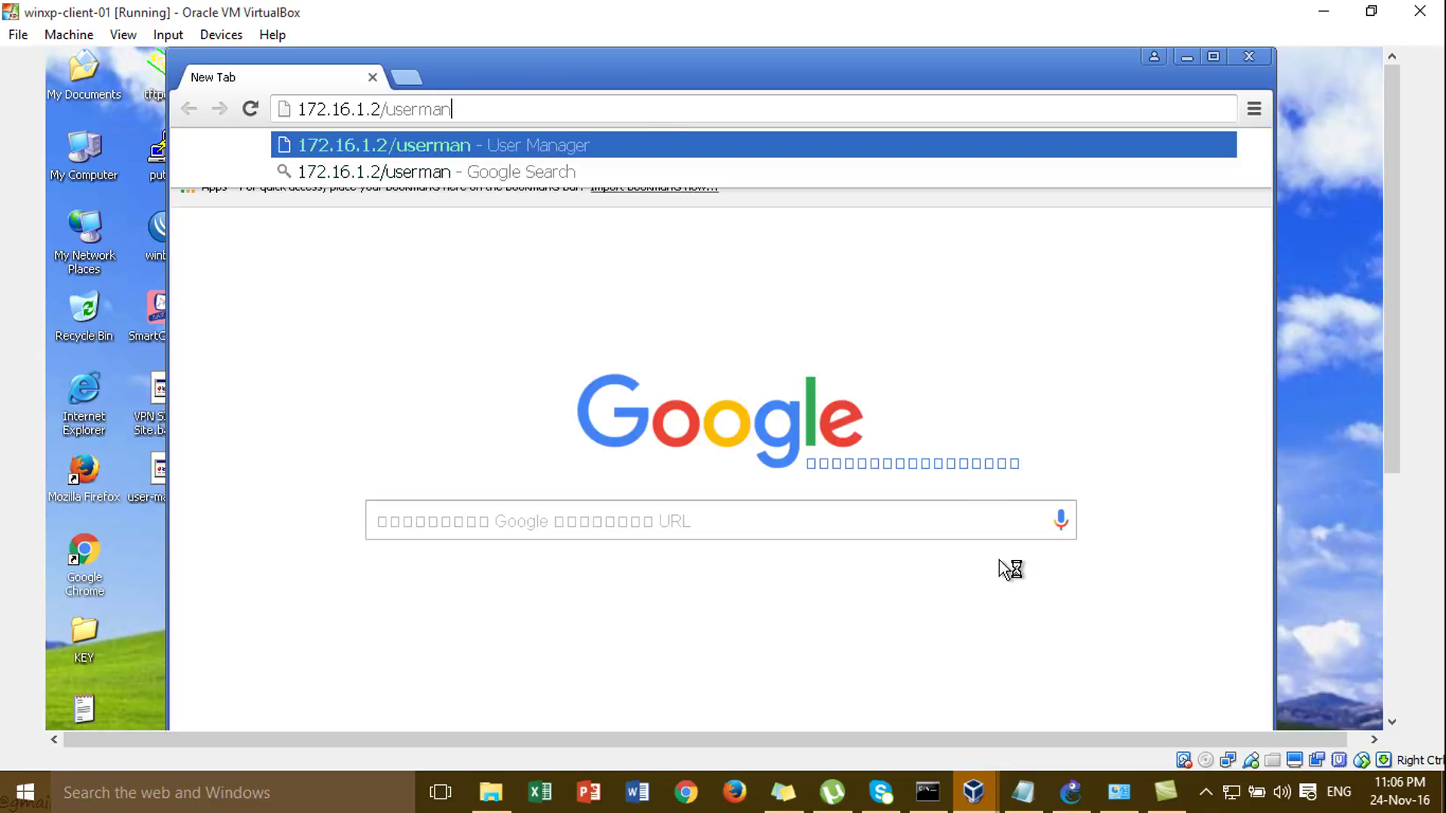
pyautogui.click(1064, 793)
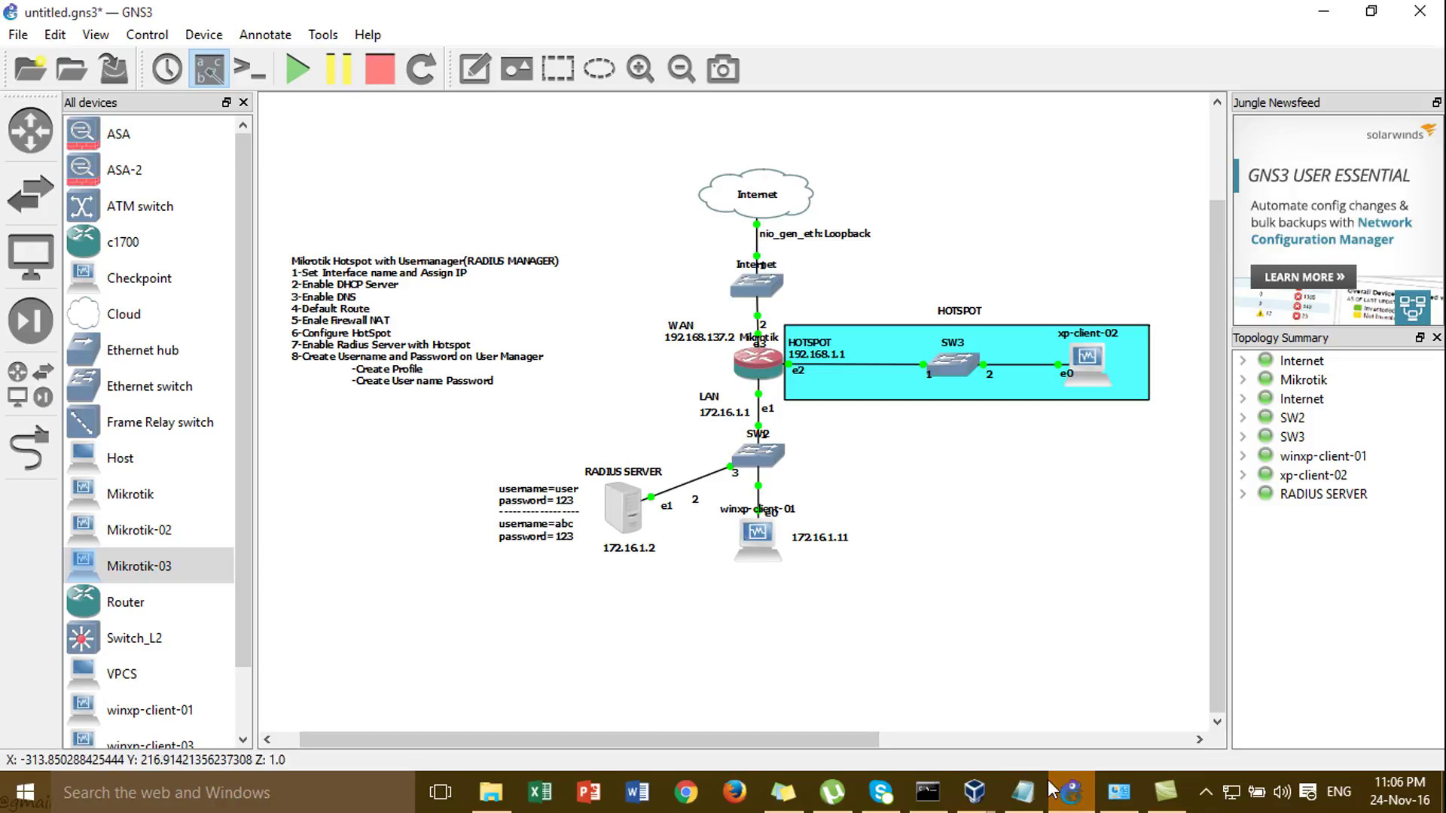
# Step: Bring the winxp-client-01 VM back from the VirtualBox taskbar previews
pyautogui.moveTo(979, 792)
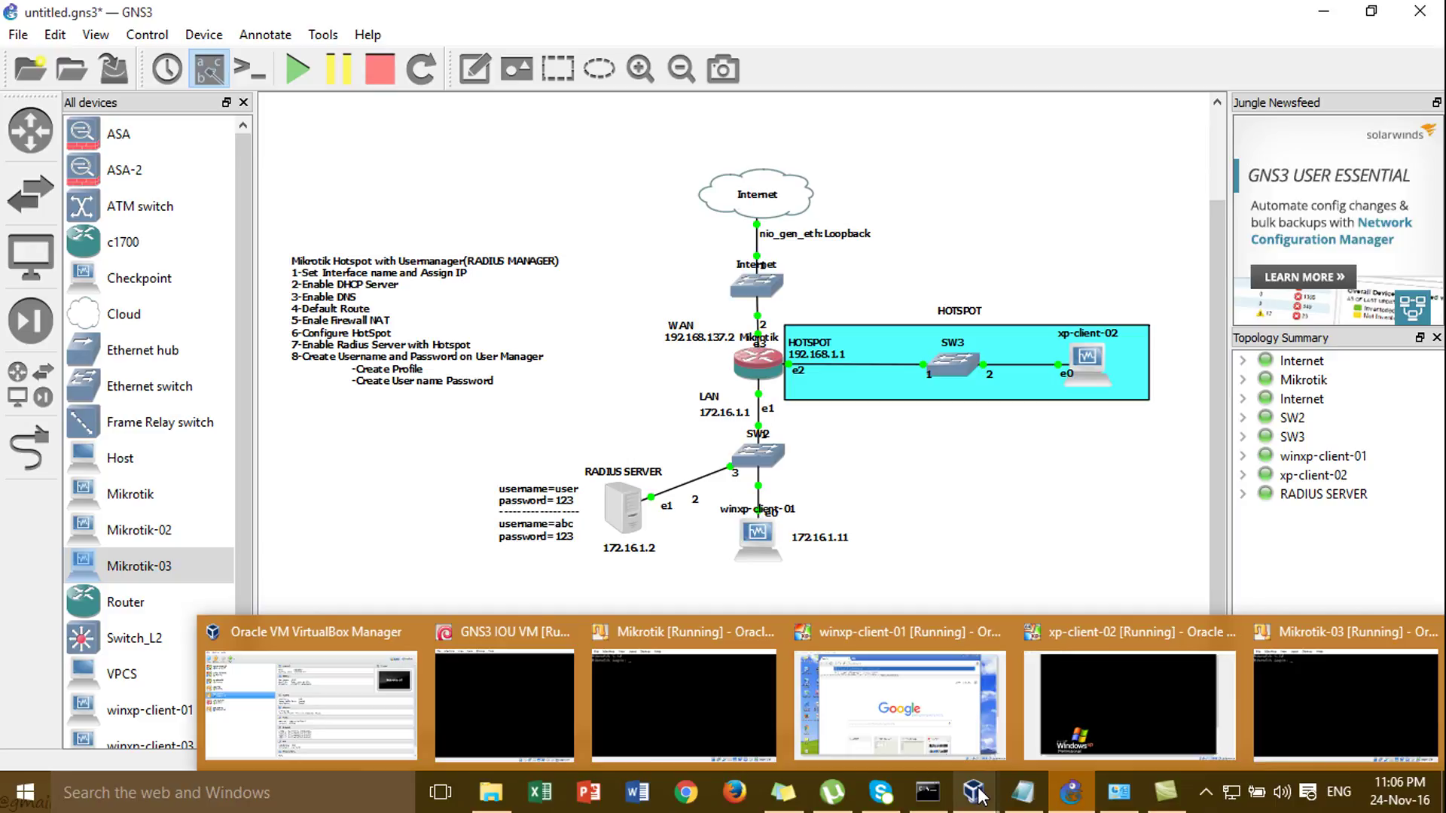
pyautogui.click(951, 704)
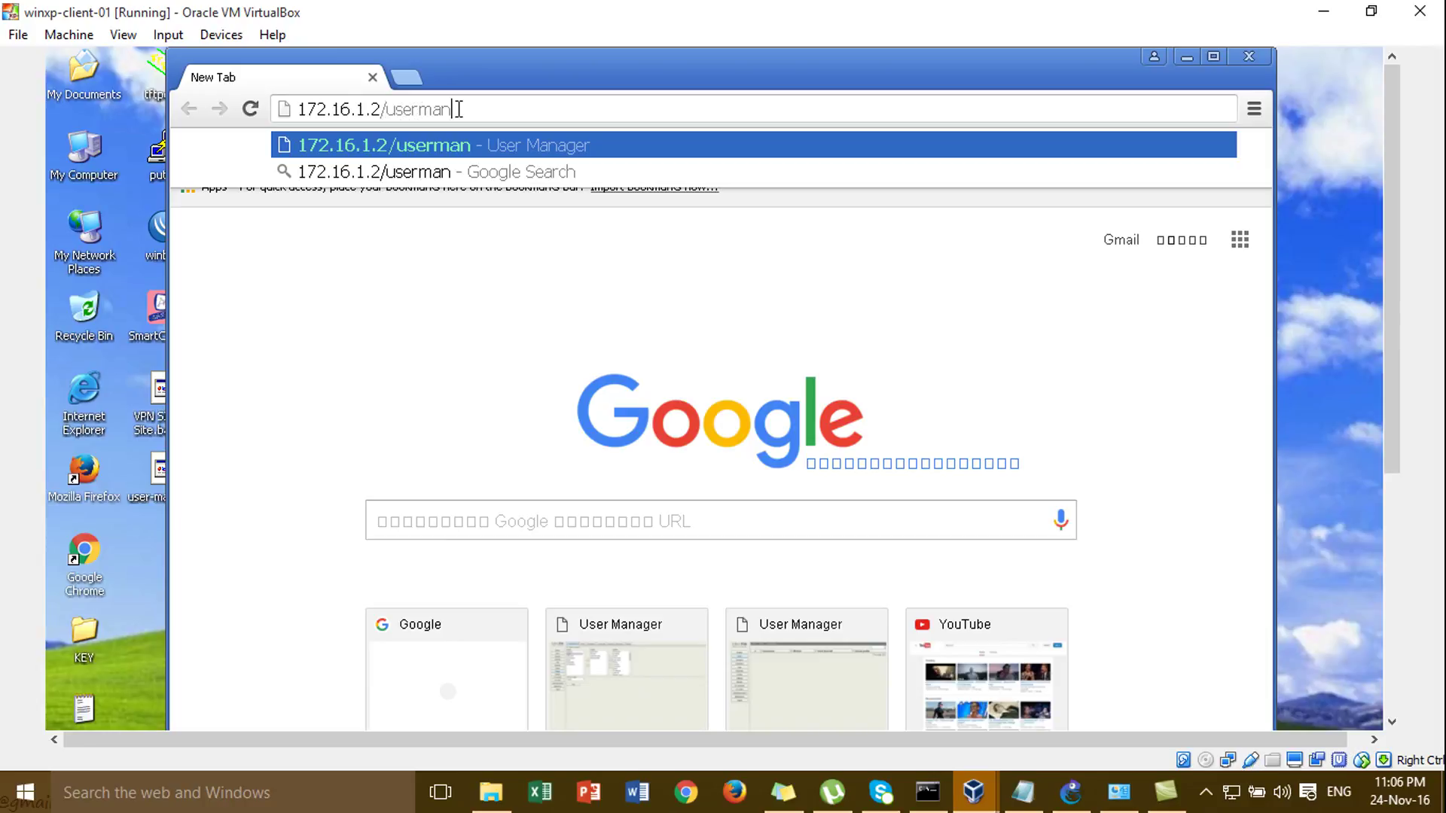
# Step: Load User Manager, log in as admin with an empty password, then return to GNS3
pyautogui.press('Return')
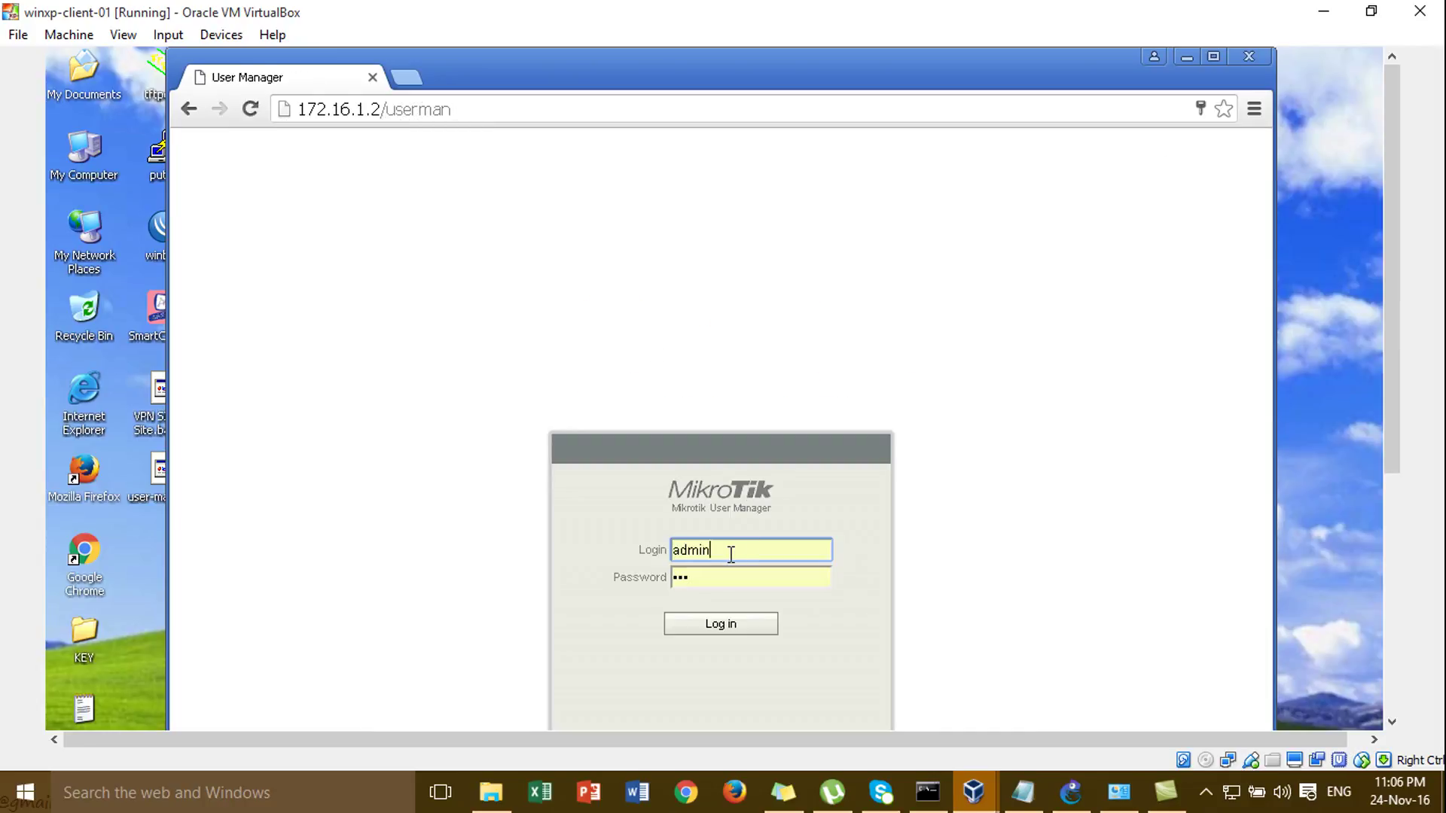
pyautogui.click(724, 576)
pyautogui.press('BackSpace')
pyautogui.press('BackSpace')
pyautogui.press('BackSpace')
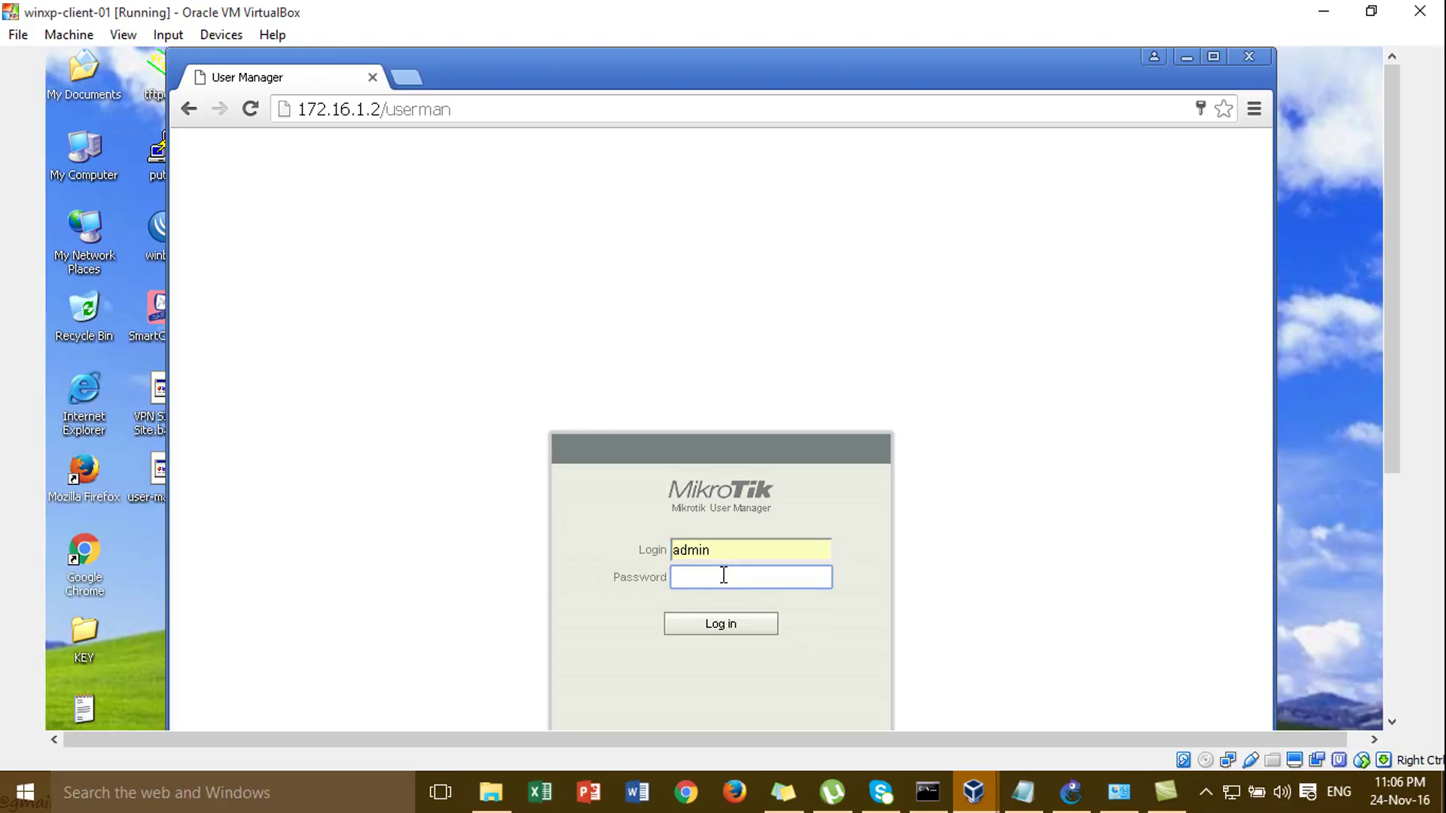
pyautogui.click(733, 552)
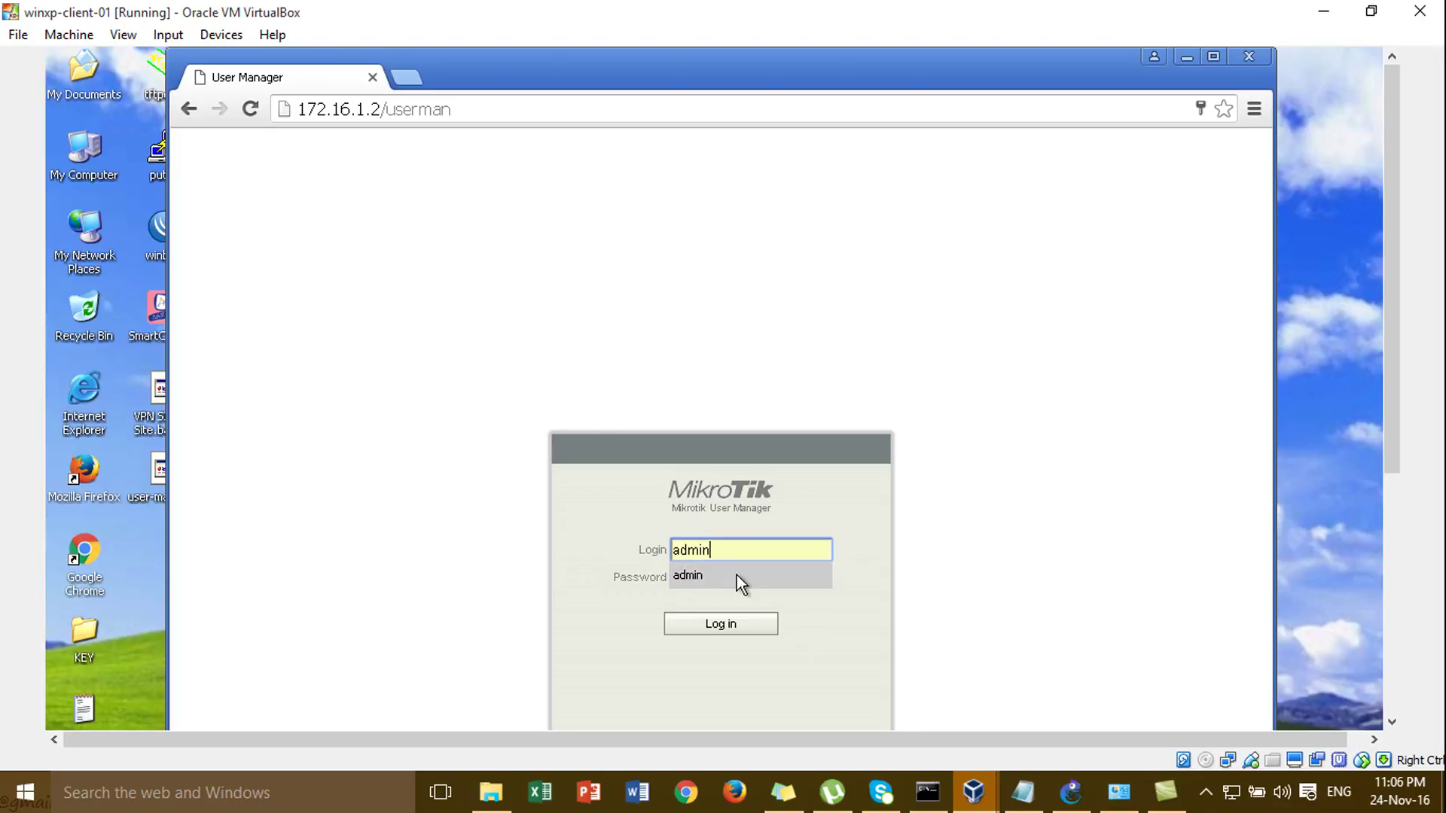
pyautogui.click(743, 582)
pyautogui.click(741, 580)
pyautogui.press('BackSpace')
pyautogui.press('BackSpace')
pyautogui.press('BackSpace')
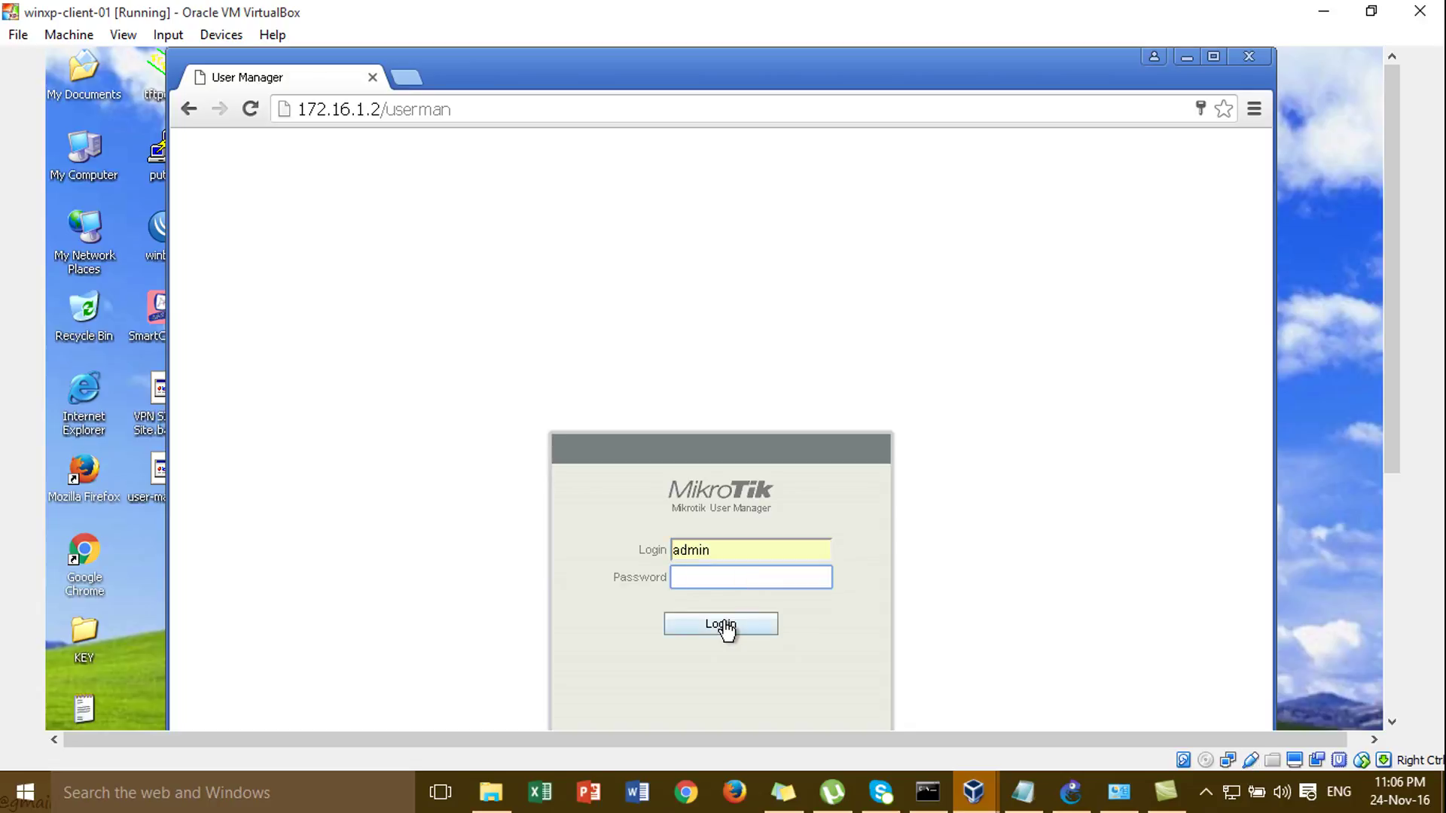
pyautogui.click(724, 625)
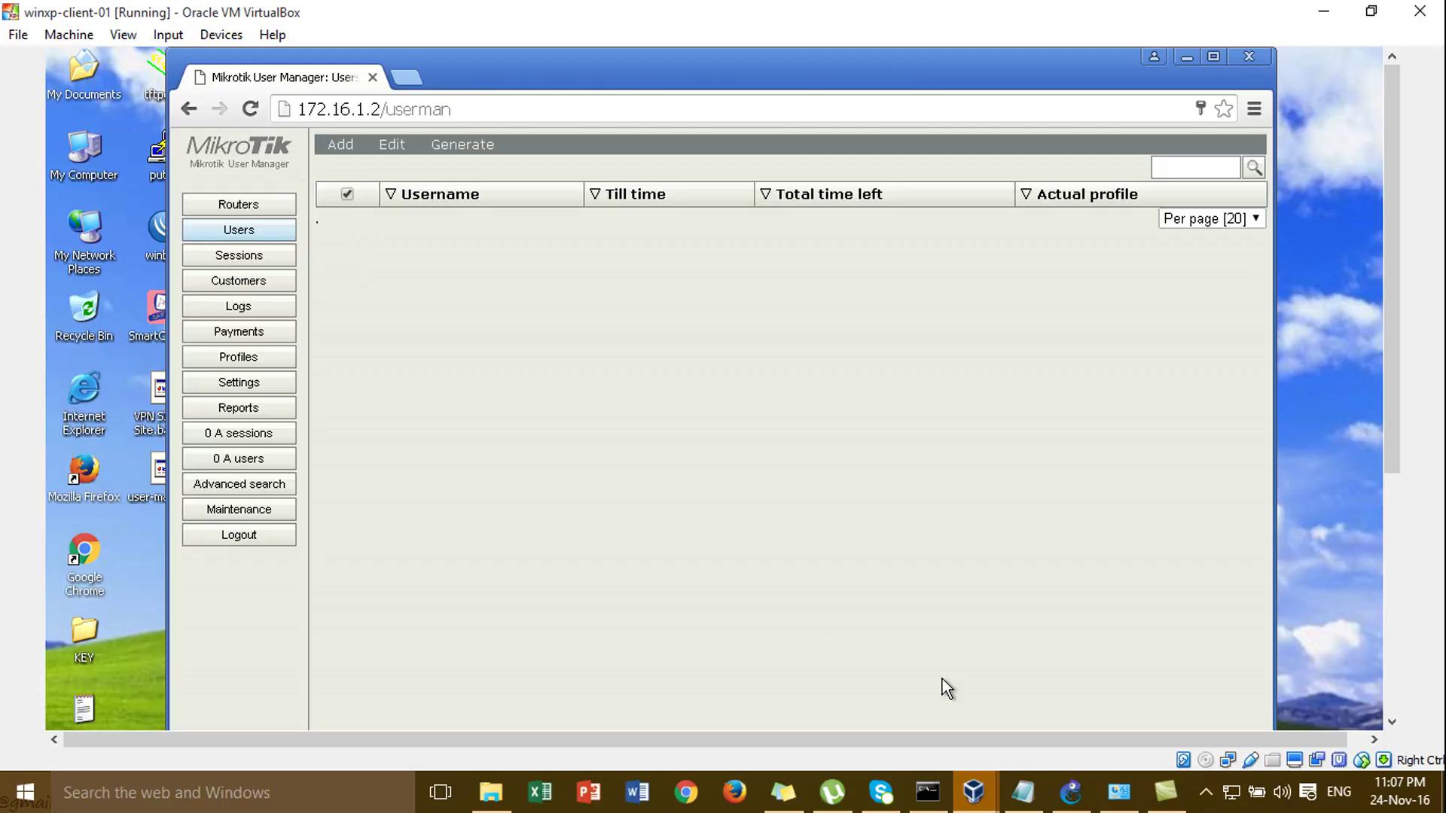
pyautogui.click(1071, 791)
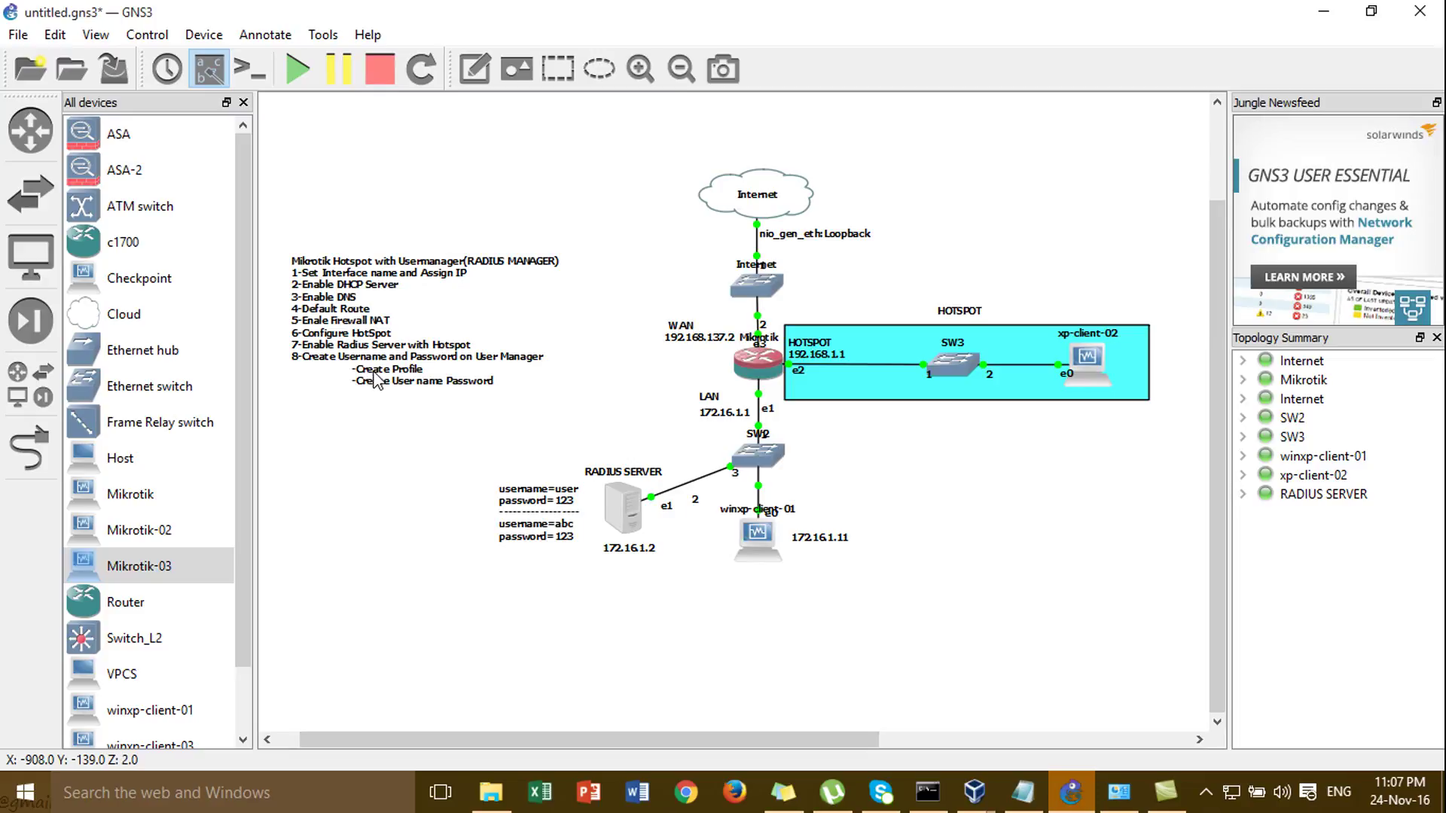
# Step: Add the line '-set ip router in User Manager Mikrotik' below the User Manager step in the note
pyautogui.click(513, 367)
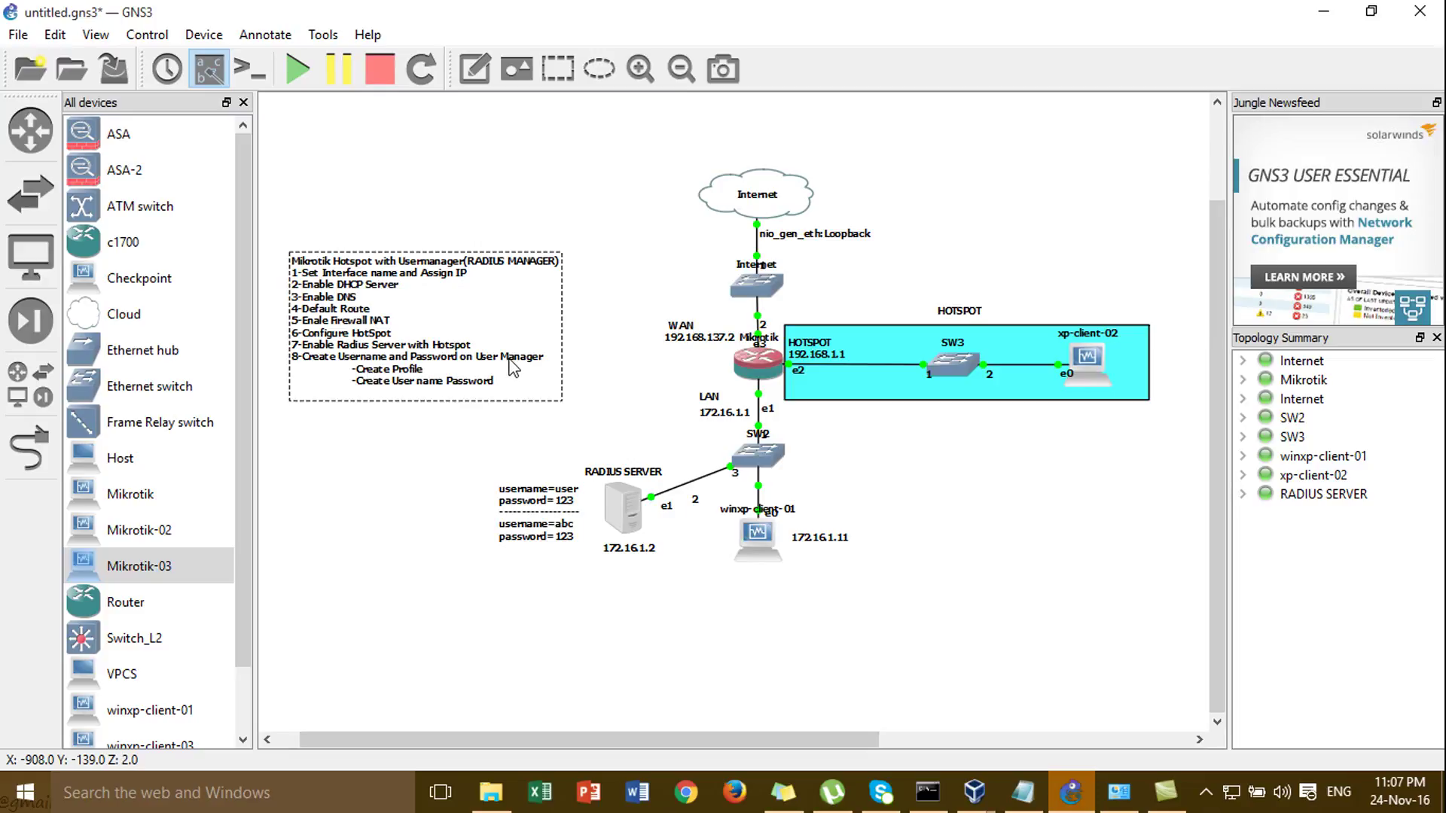
pyautogui.doubleClick(554, 364)
pyautogui.click(553, 363)
pyautogui.doubleClick(553, 363)
pyautogui.click(553, 363)
pyautogui.press('Return')
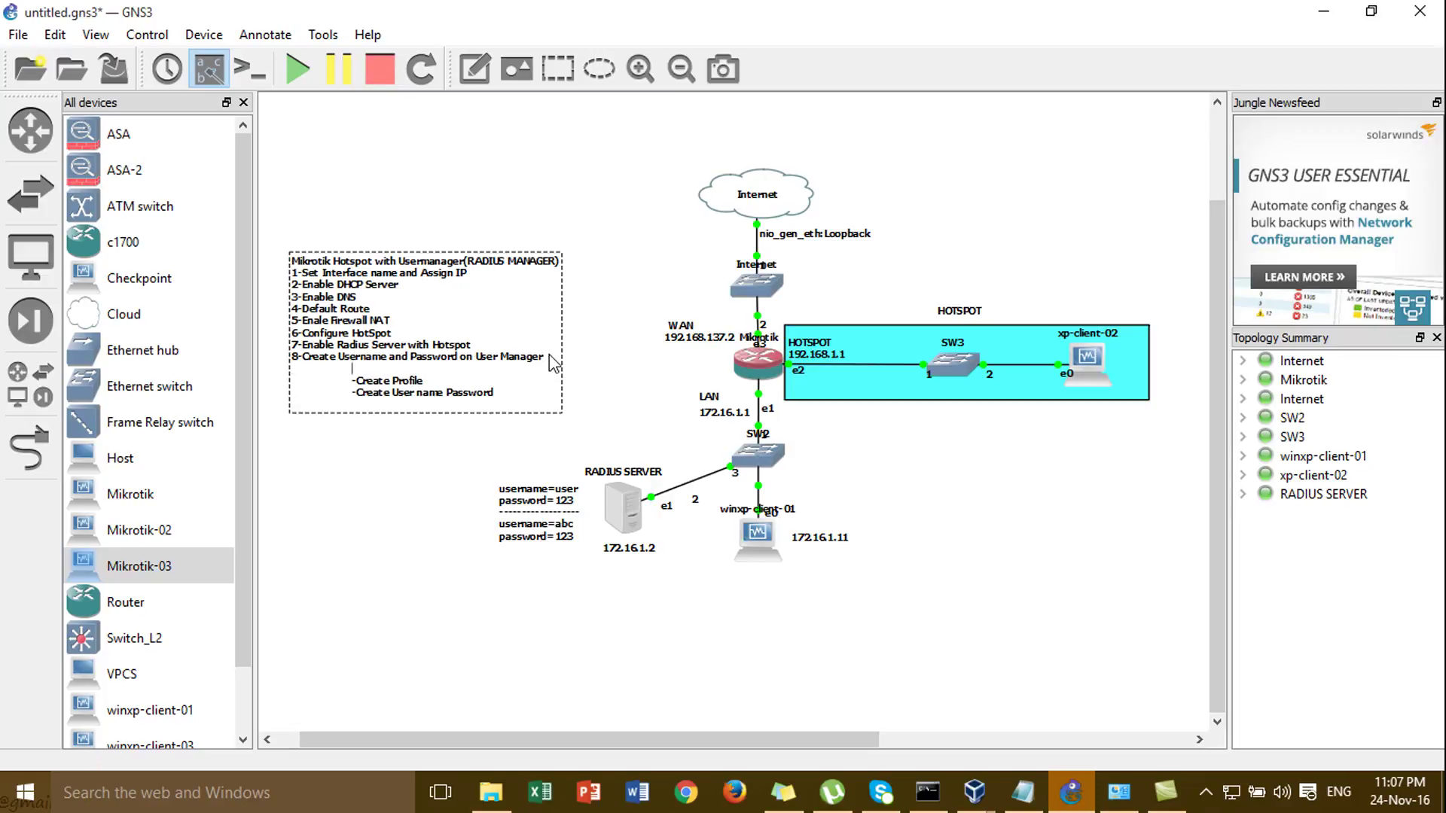
pyautogui.write('-set')
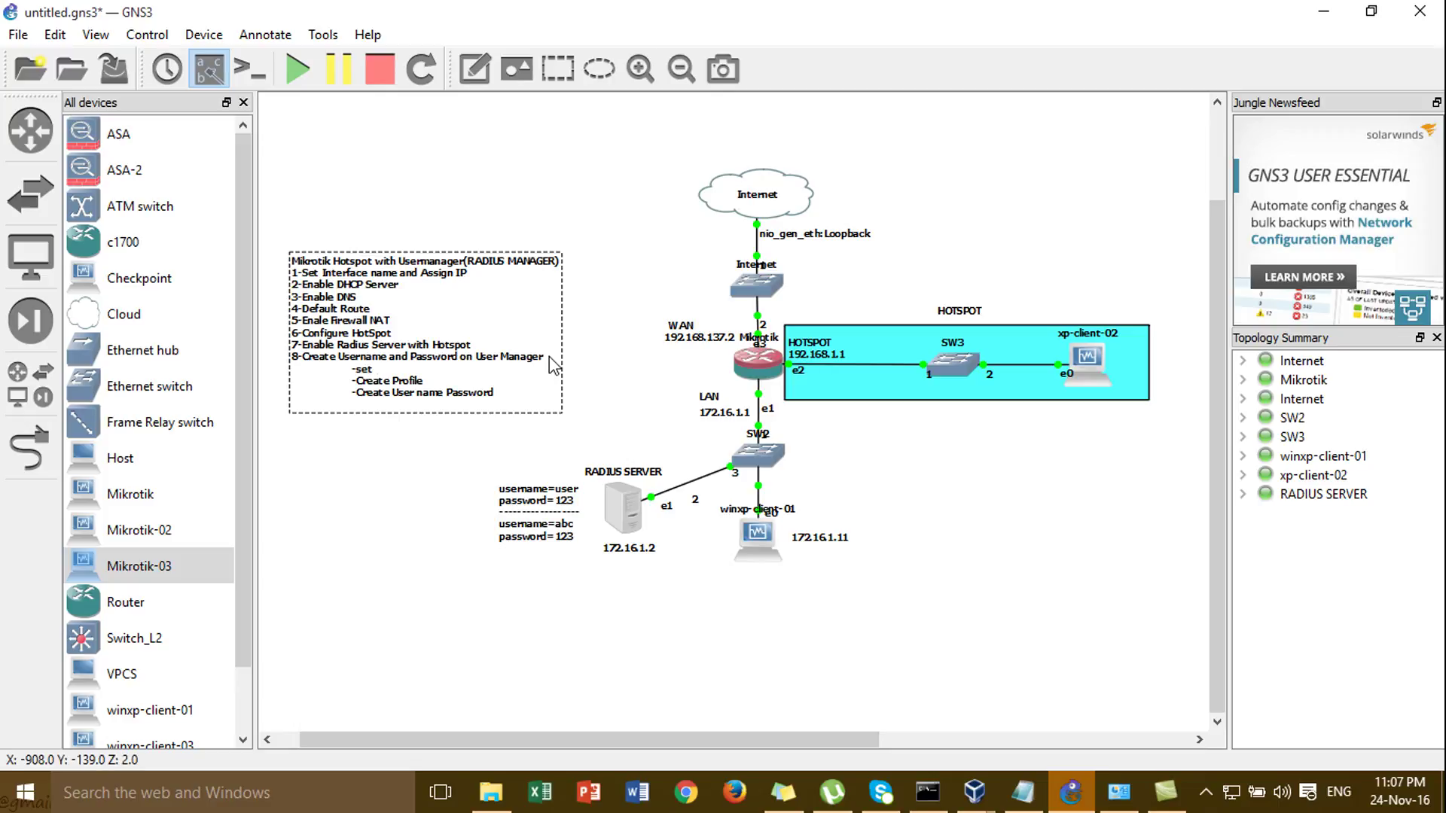
pyautogui.write(' ip router')
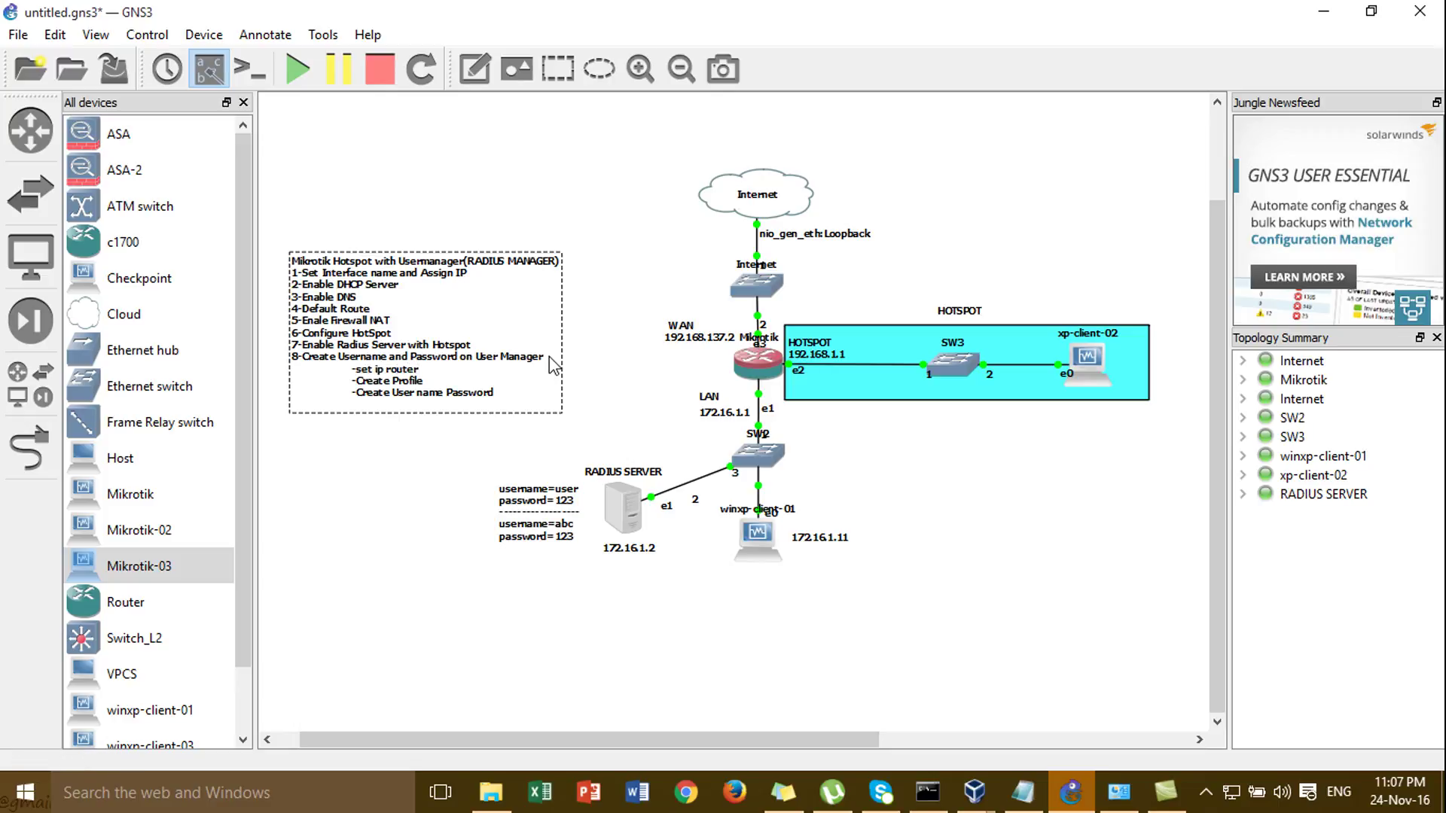
pyautogui.write(' in')
pyautogui.write('User Manager')
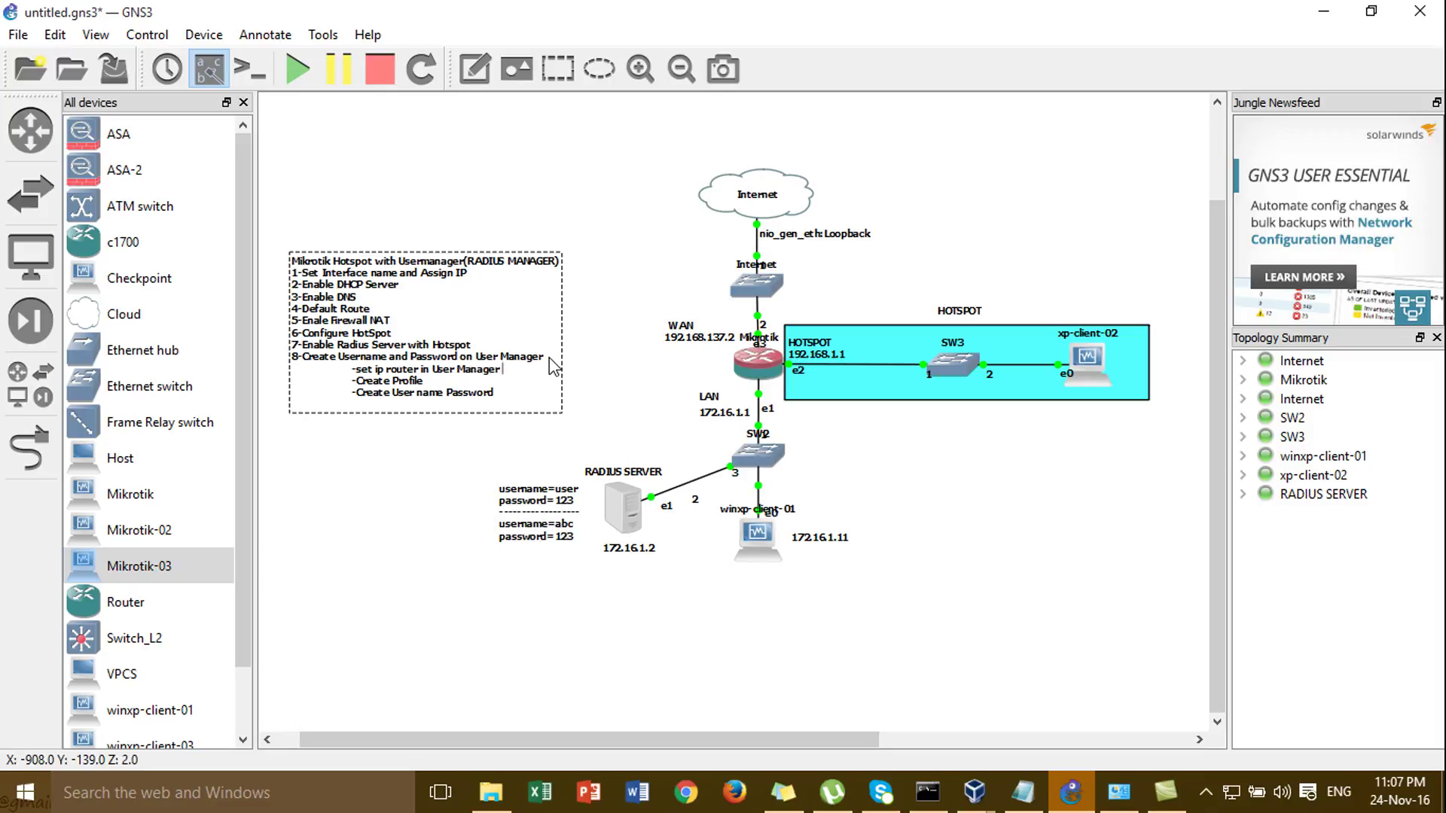
pyautogui.write(' Mikrotik')
pyautogui.click(585, 400)
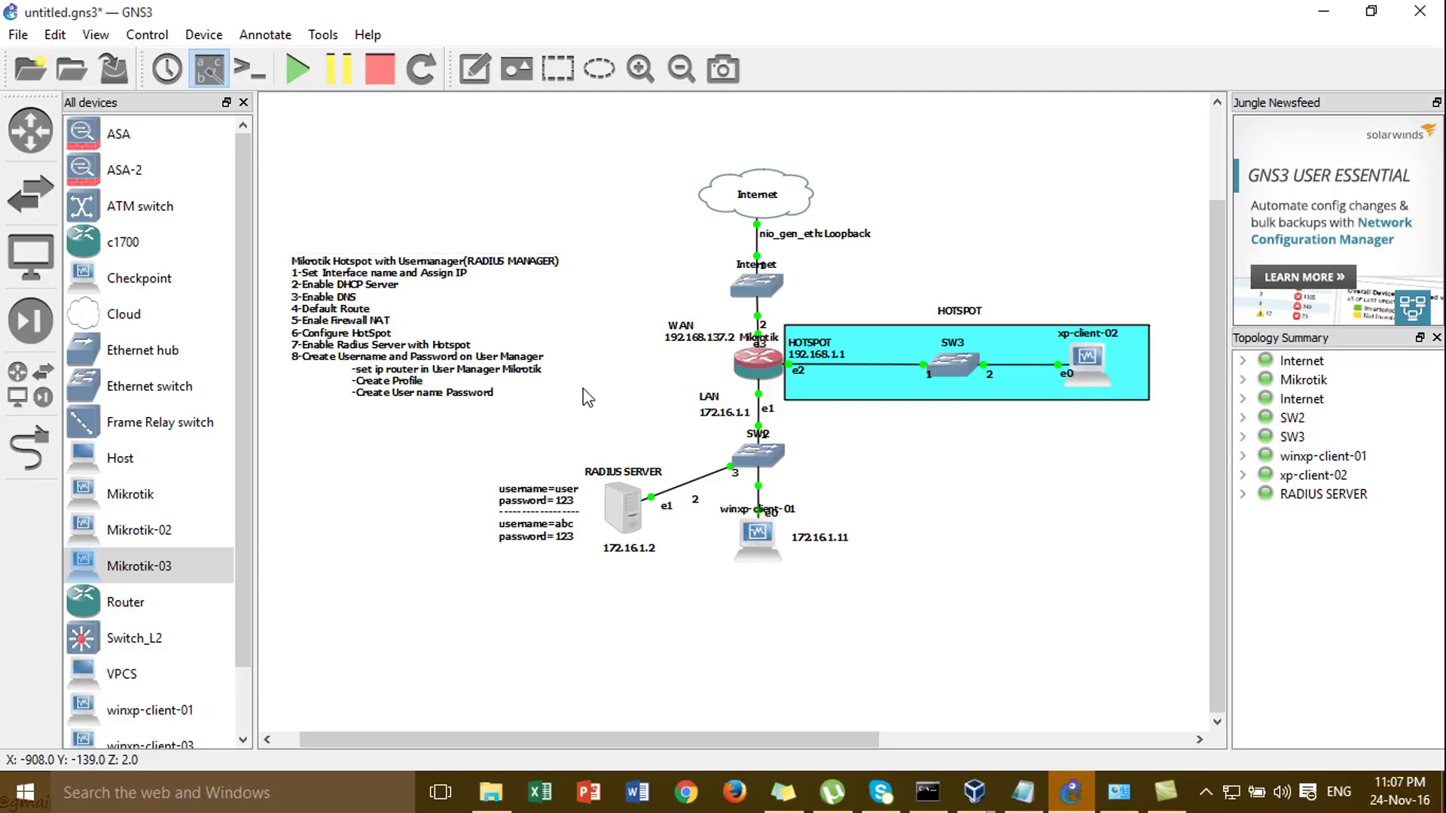
# Step: Back on the client VM, delete the Radius-SERVER entry from the Routers list
pyautogui.moveTo(976, 791)
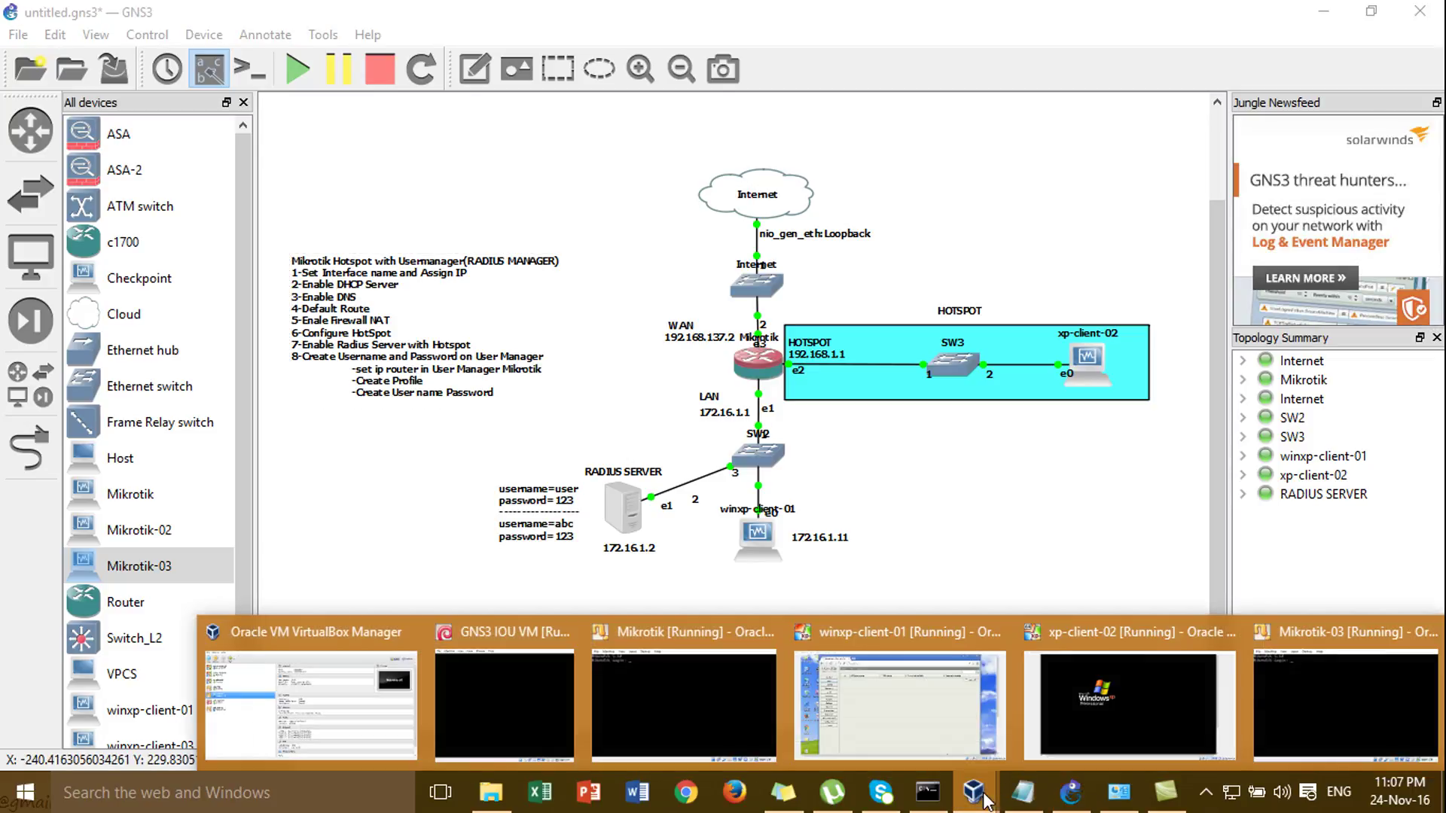
pyautogui.click(949, 712)
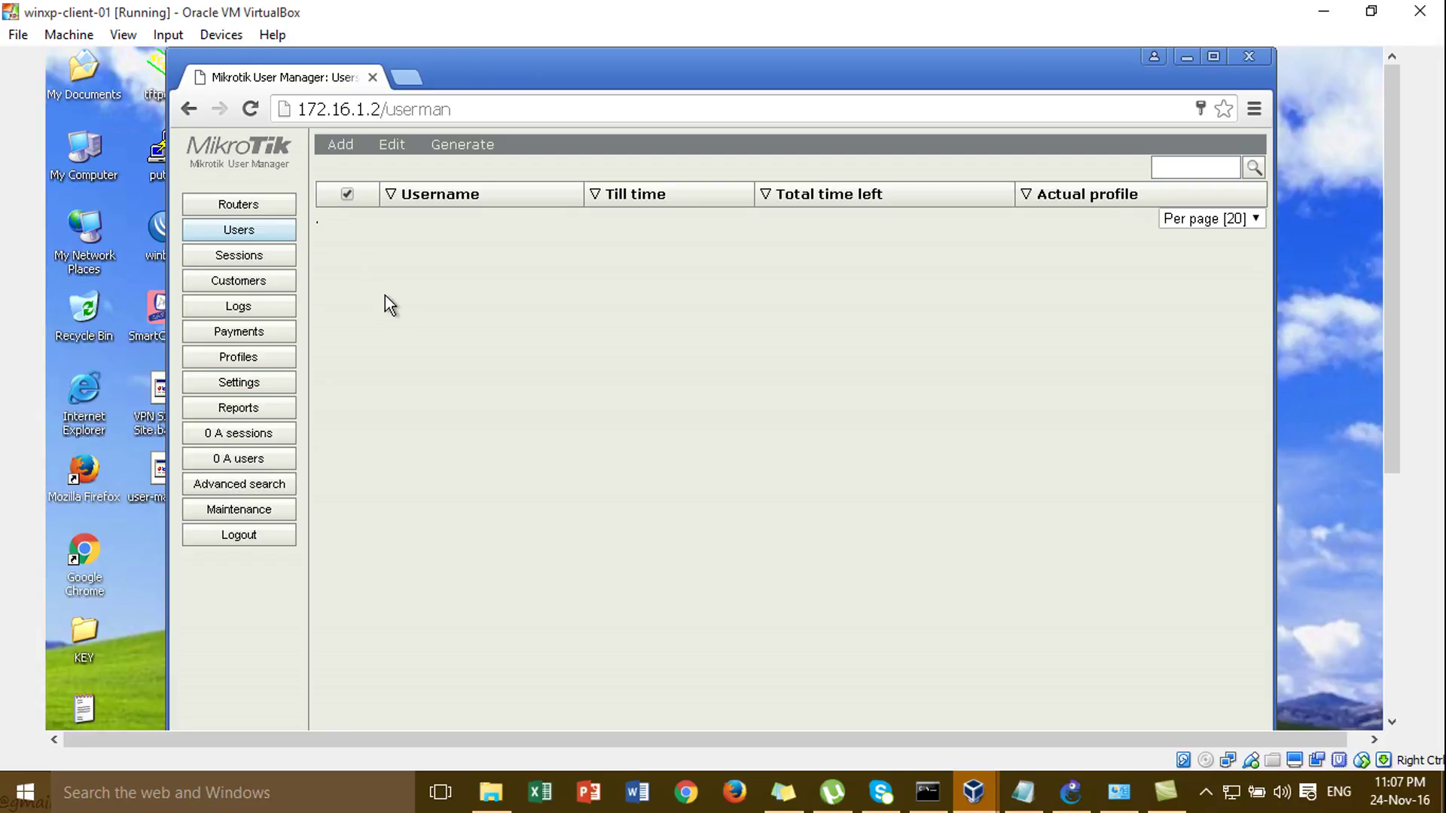
pyautogui.click(259, 210)
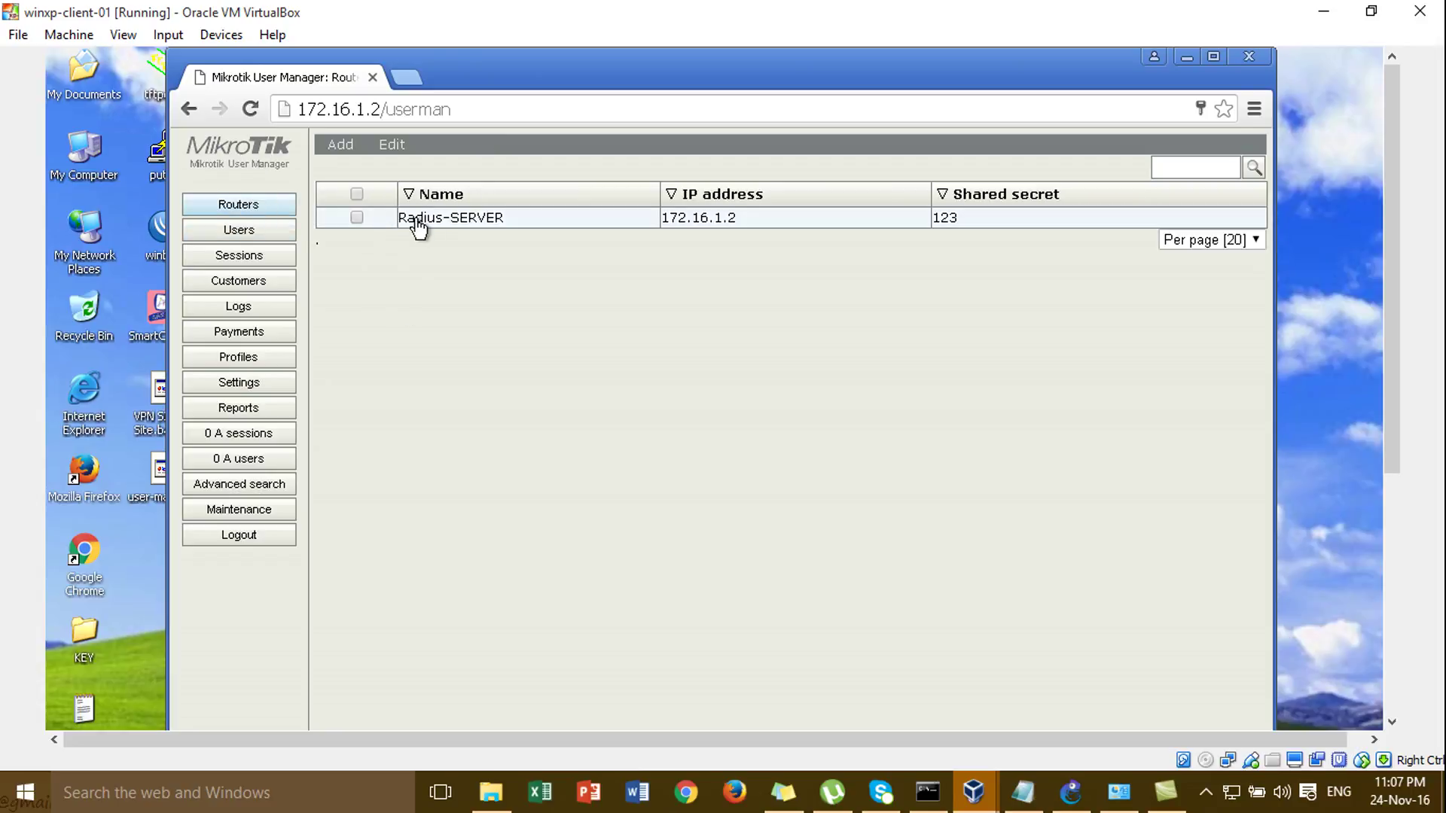
pyautogui.click(384, 221)
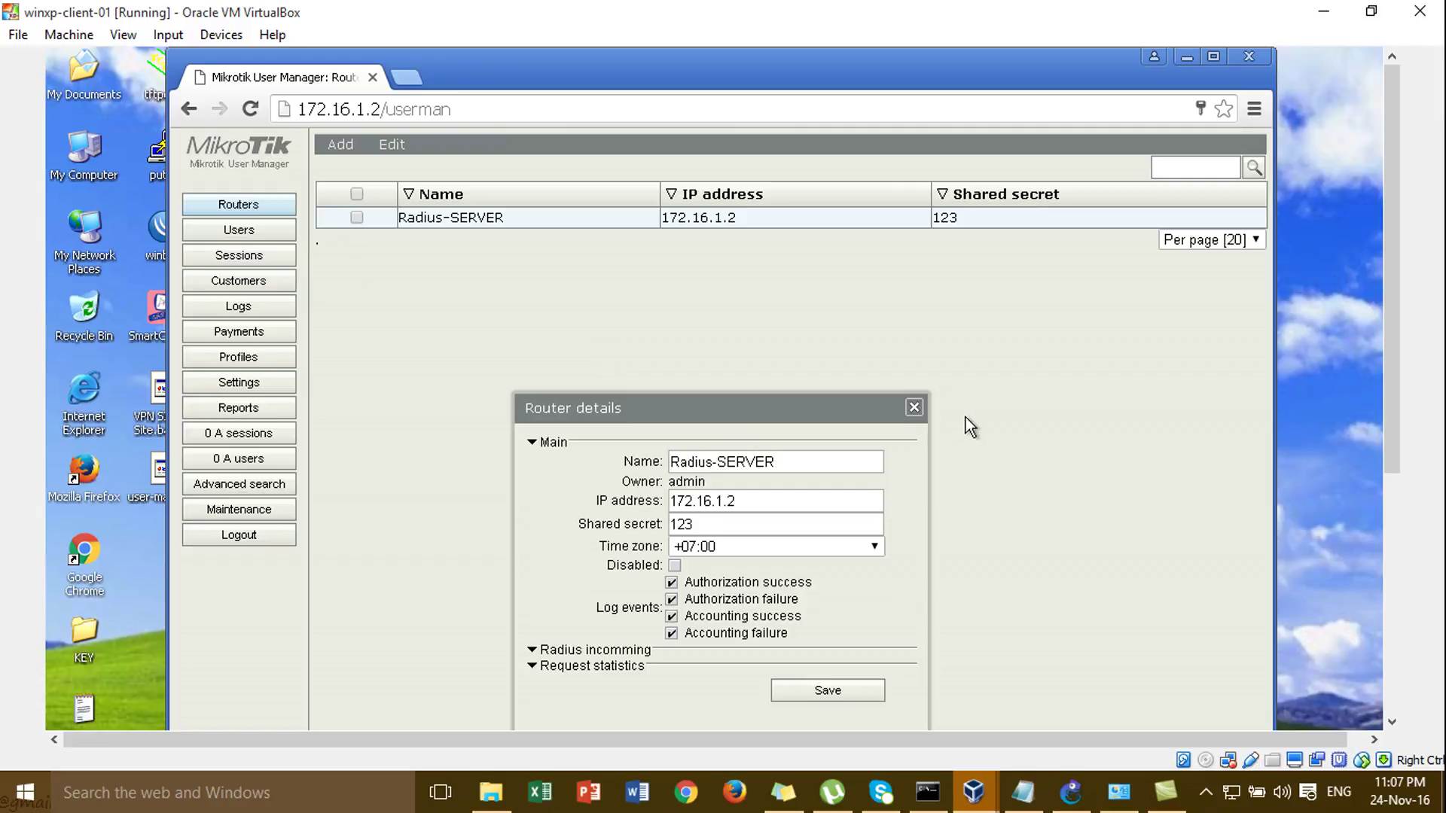
pyautogui.click(913, 408)
pyautogui.click(356, 217)
pyautogui.click(399, 146)
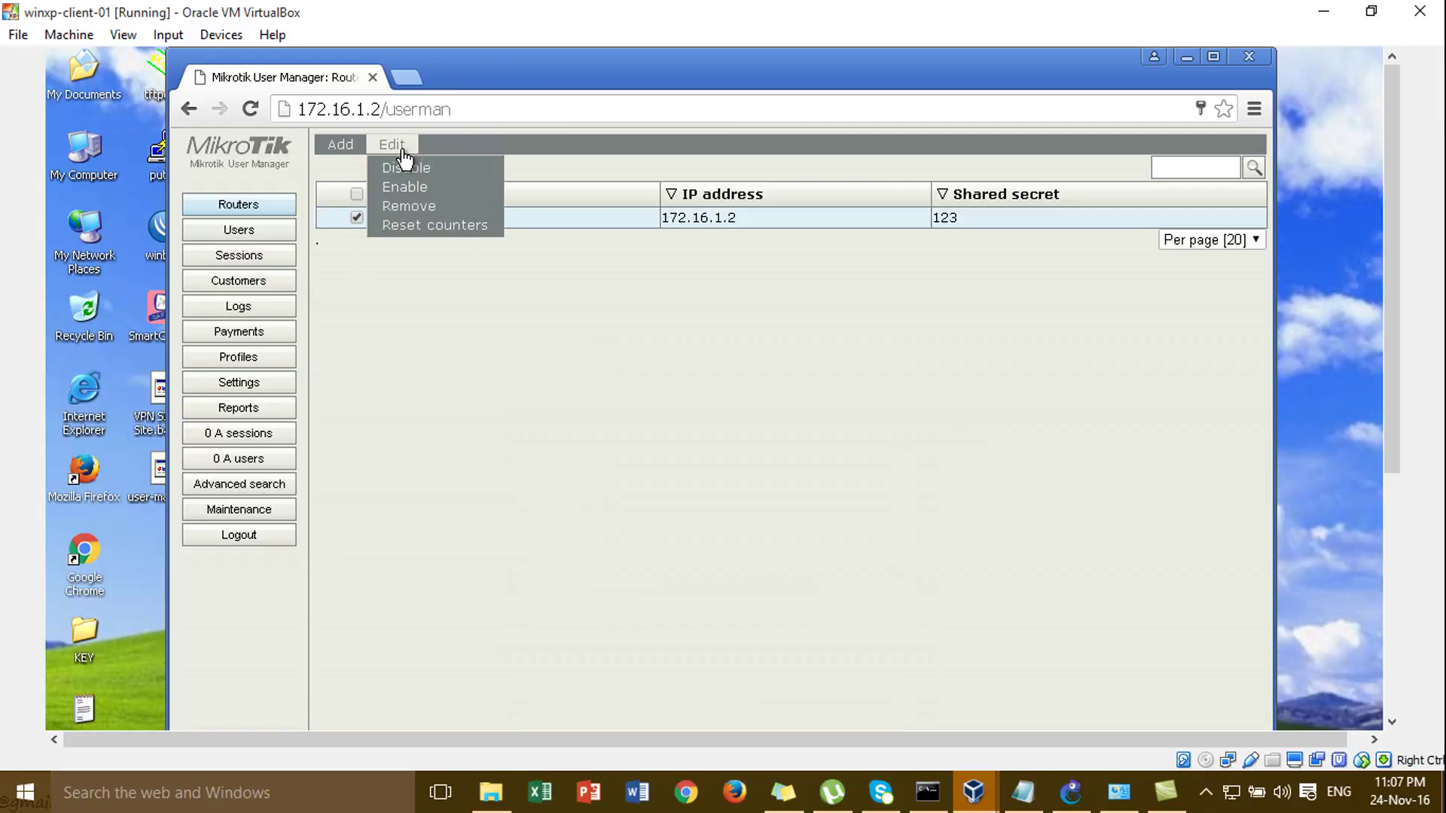
pyautogui.click(419, 206)
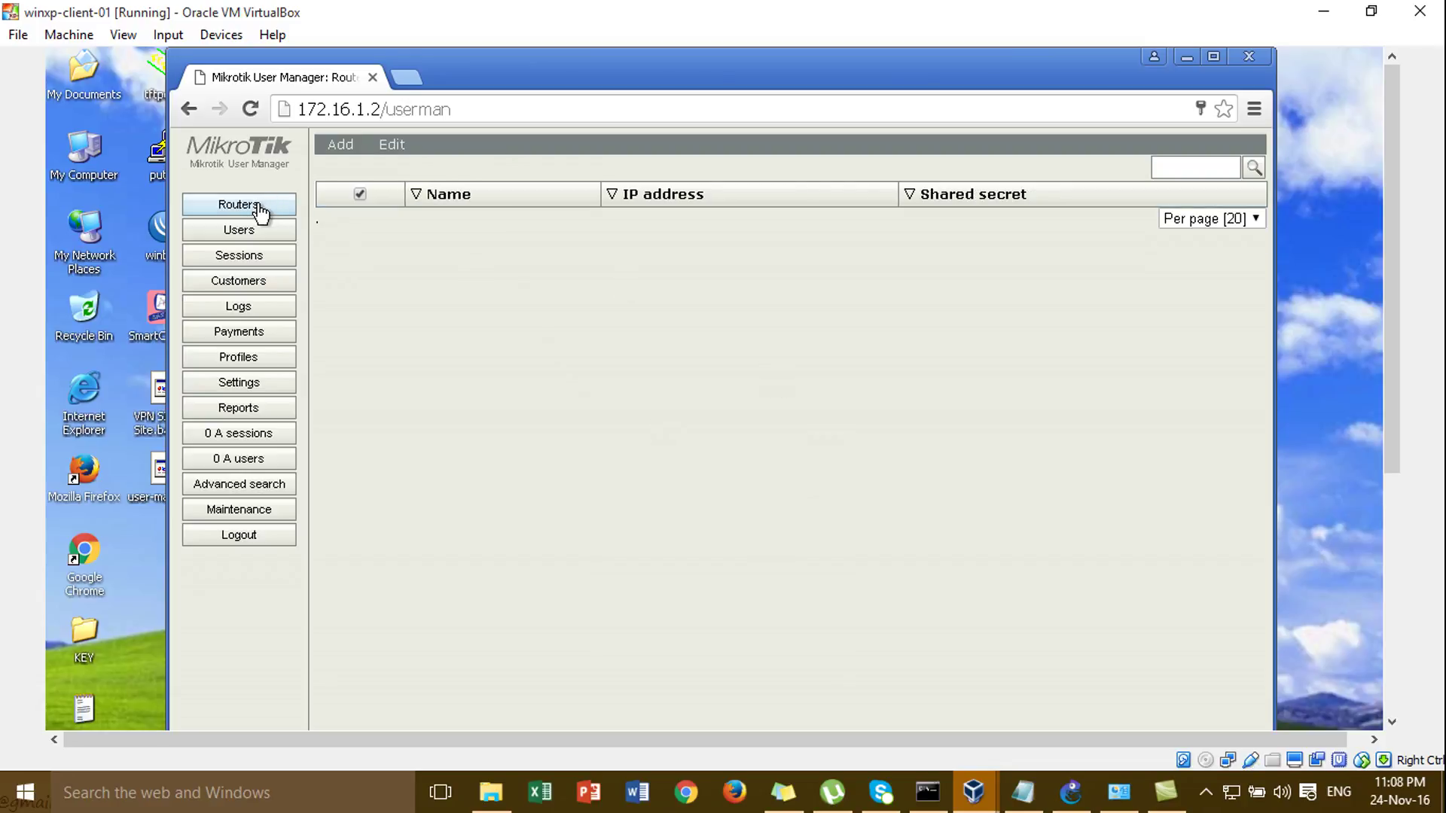
# Step: Start a new router entry named 'Router' with IP address 172.16.1.1
pyautogui.click(340, 143)
pyautogui.click(360, 167)
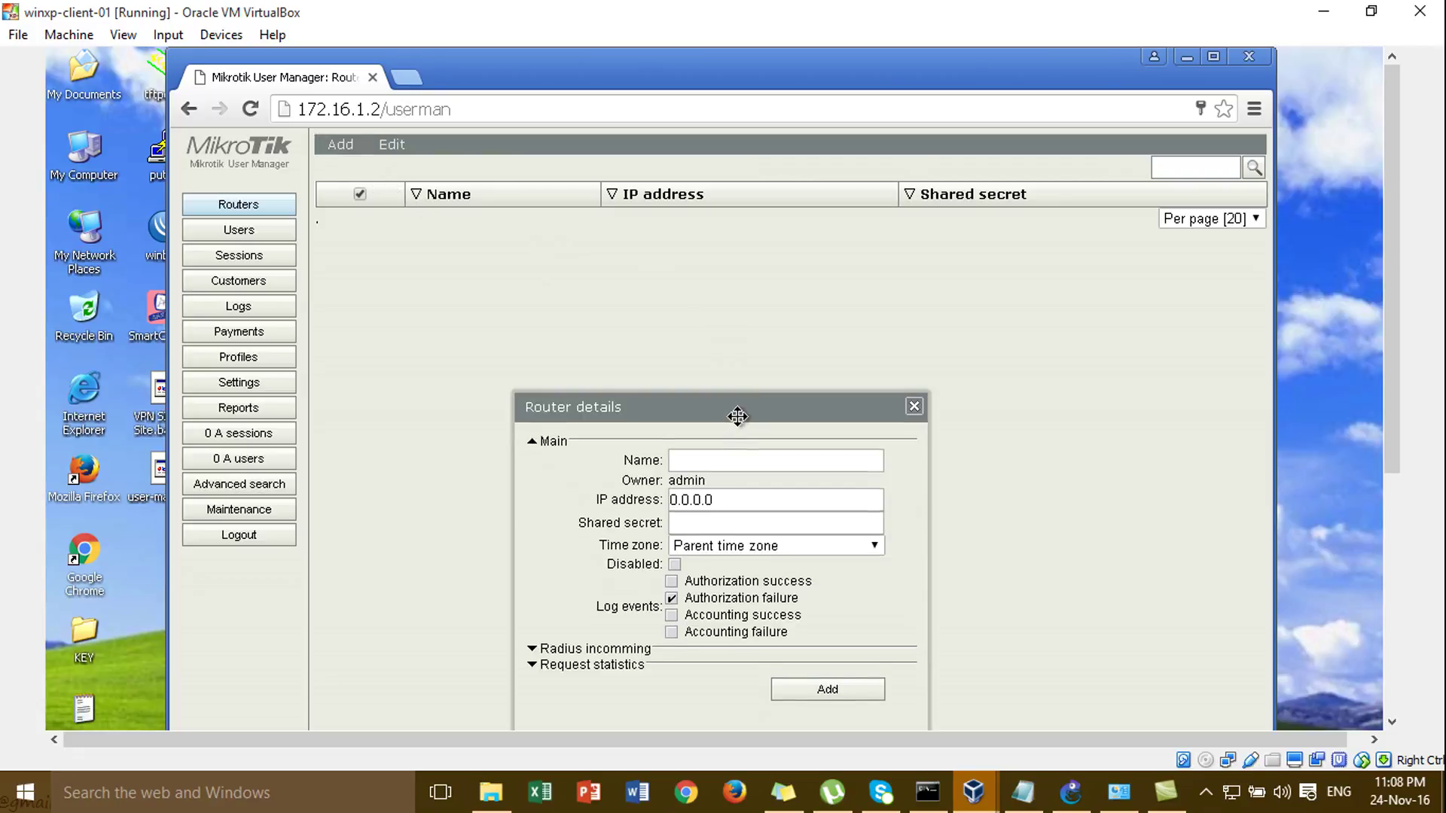
pyautogui.moveTo(736, 415); pyautogui.dragTo(742, 304)
pyautogui.click(755, 344)
pyautogui.write('Router')
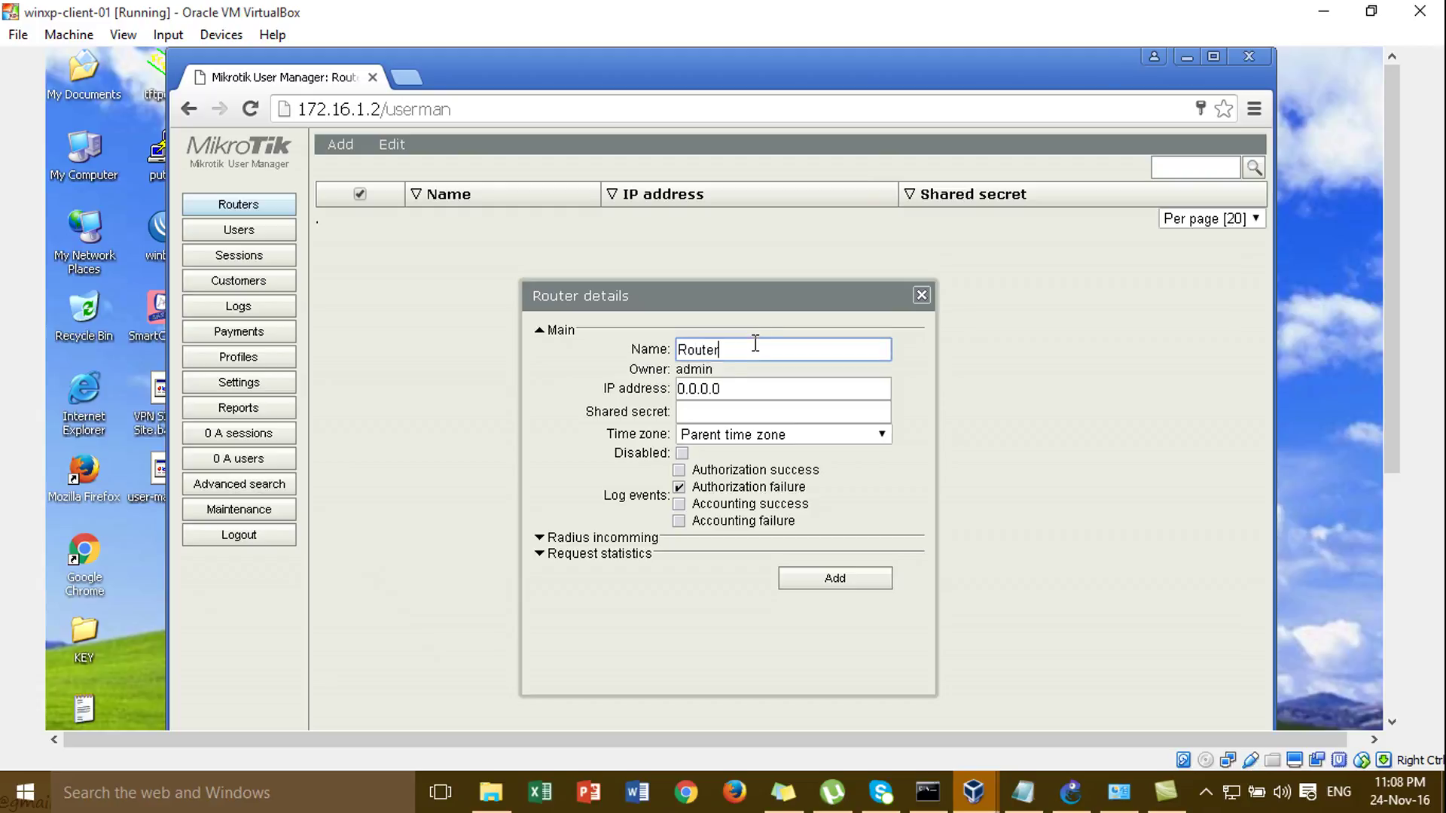
pyautogui.moveTo(729, 389); pyautogui.dragTo(627, 402)
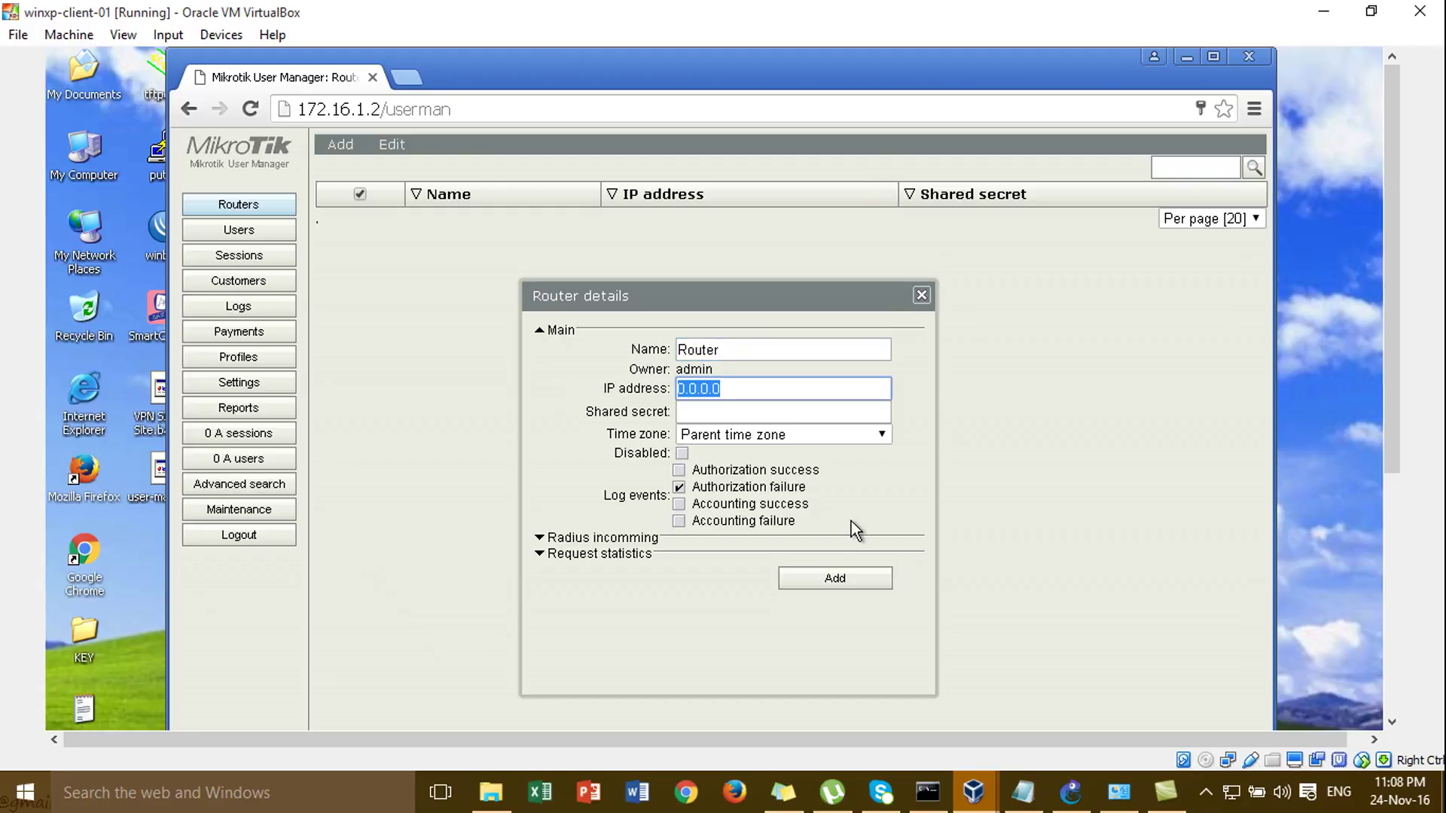
pyautogui.write('172.16')
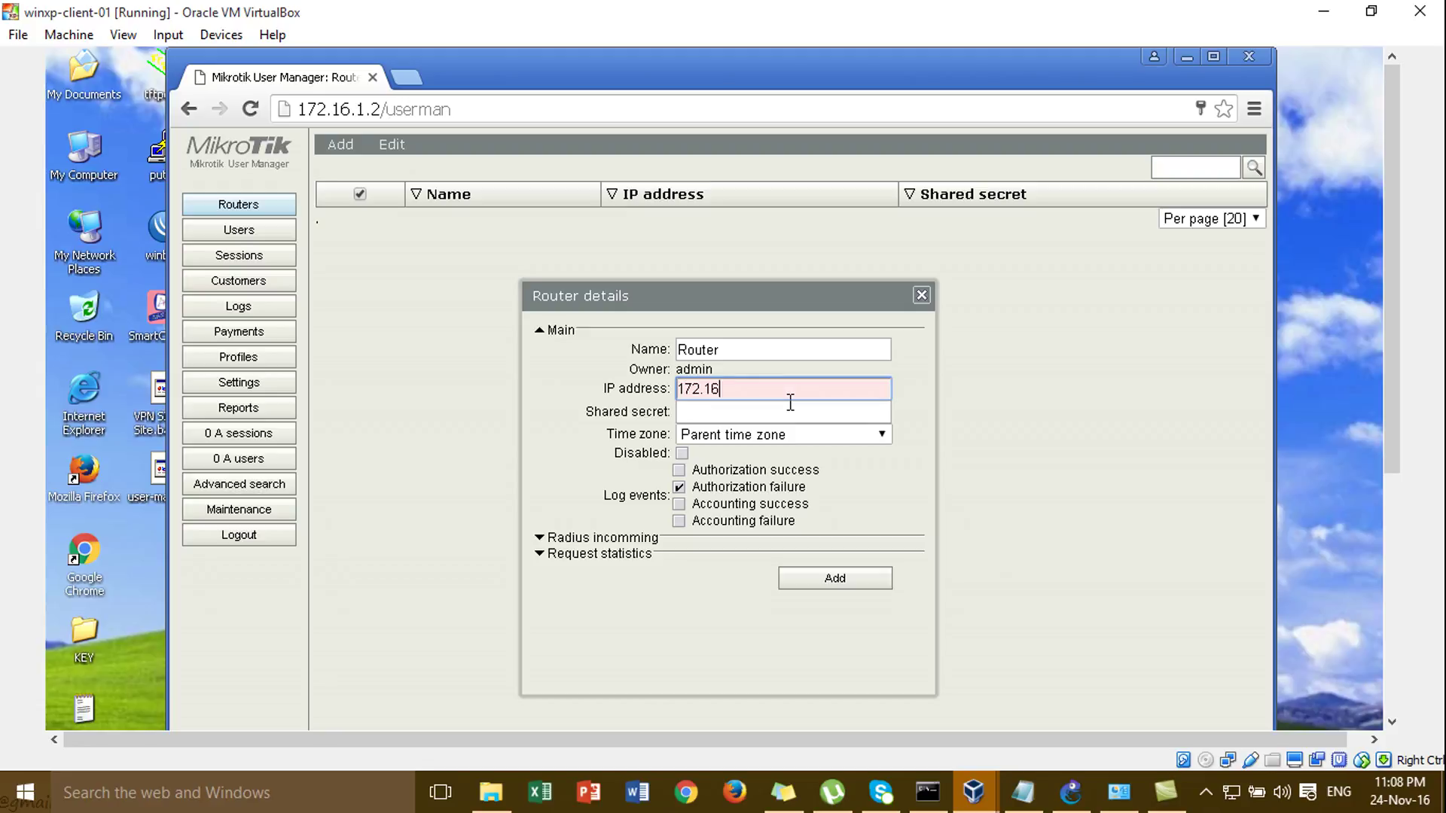
pyautogui.write('.1.1')
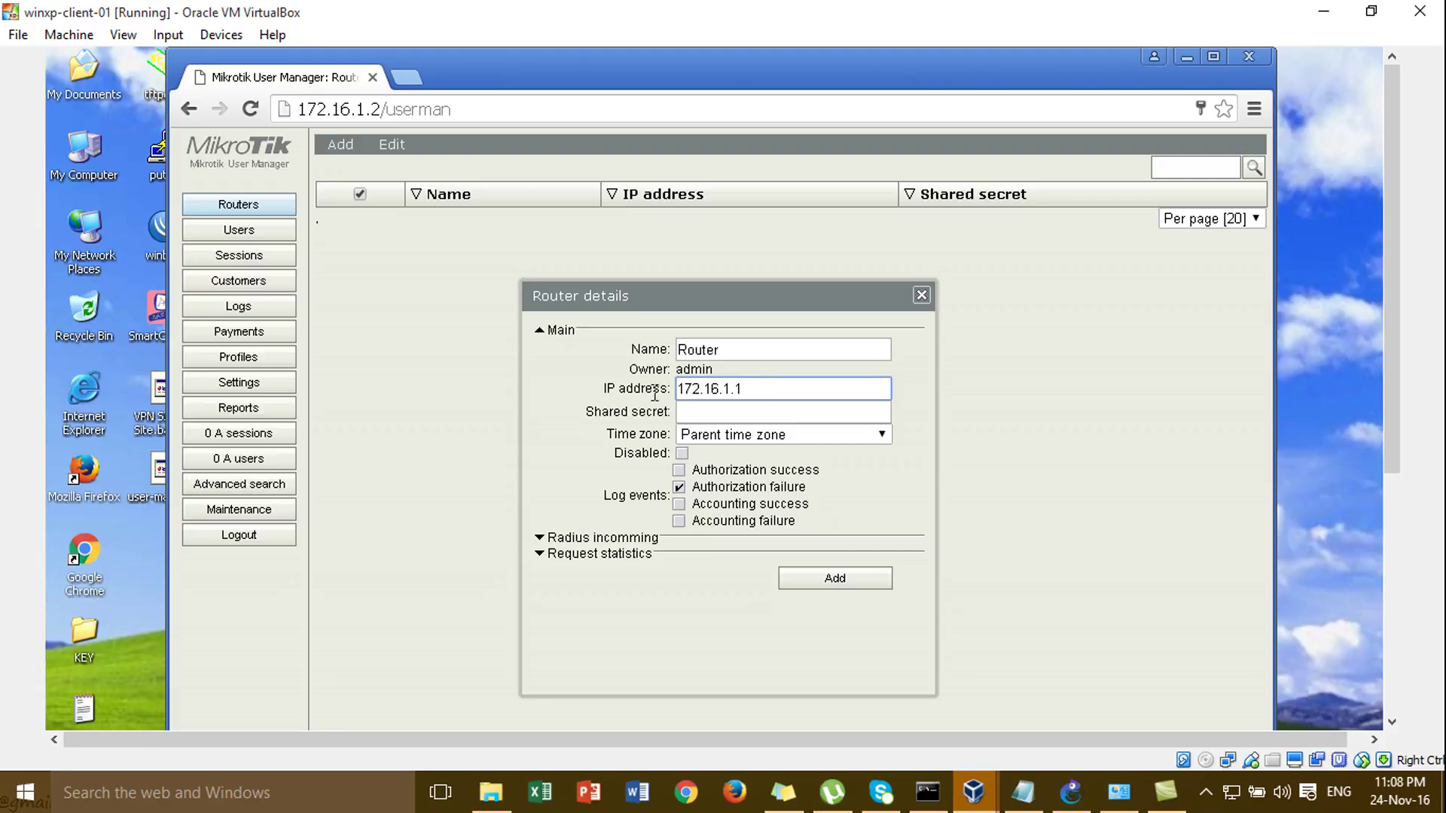
# Step: Select the 172.16.1.1 address text in the router form, then switch to GNS3
pyautogui.moveTo(755, 388); pyautogui.dragTo(651, 389)
pyautogui.click(757, 384)
pyautogui.moveTo(759, 386); pyautogui.dragTo(671, 387)
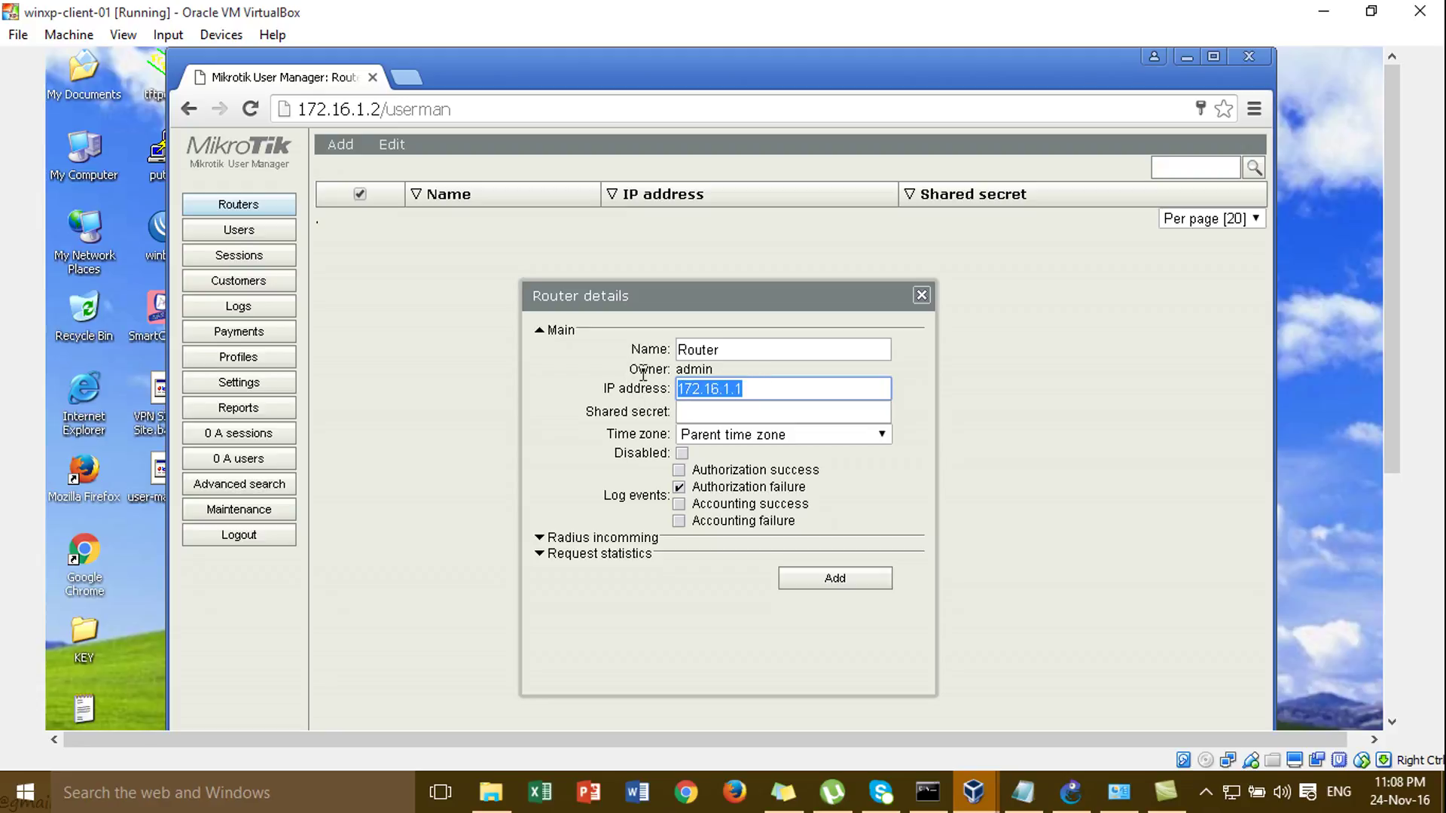
pyautogui.click(727, 387)
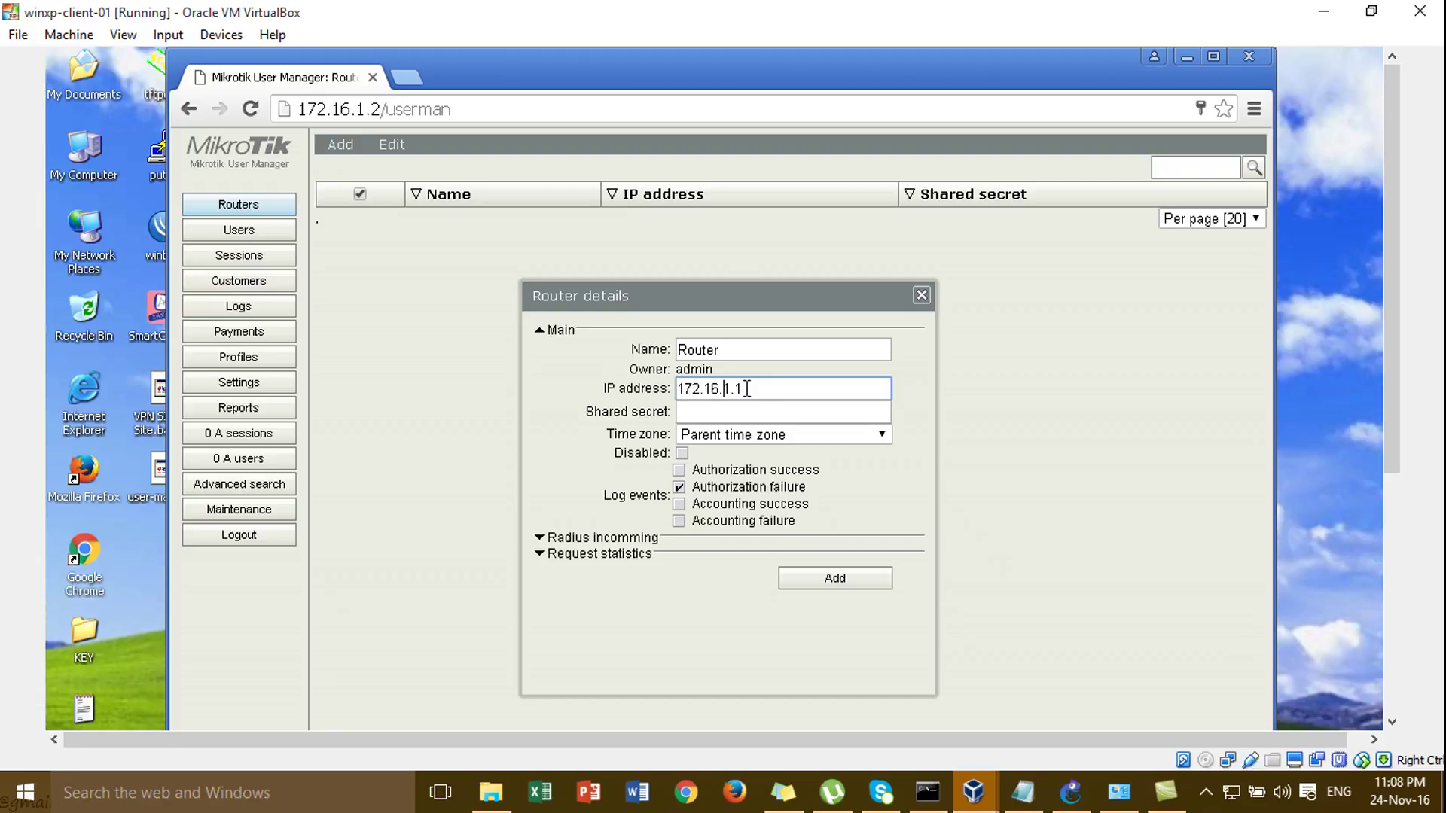
pyautogui.moveTo(747, 389); pyautogui.dragTo(625, 389)
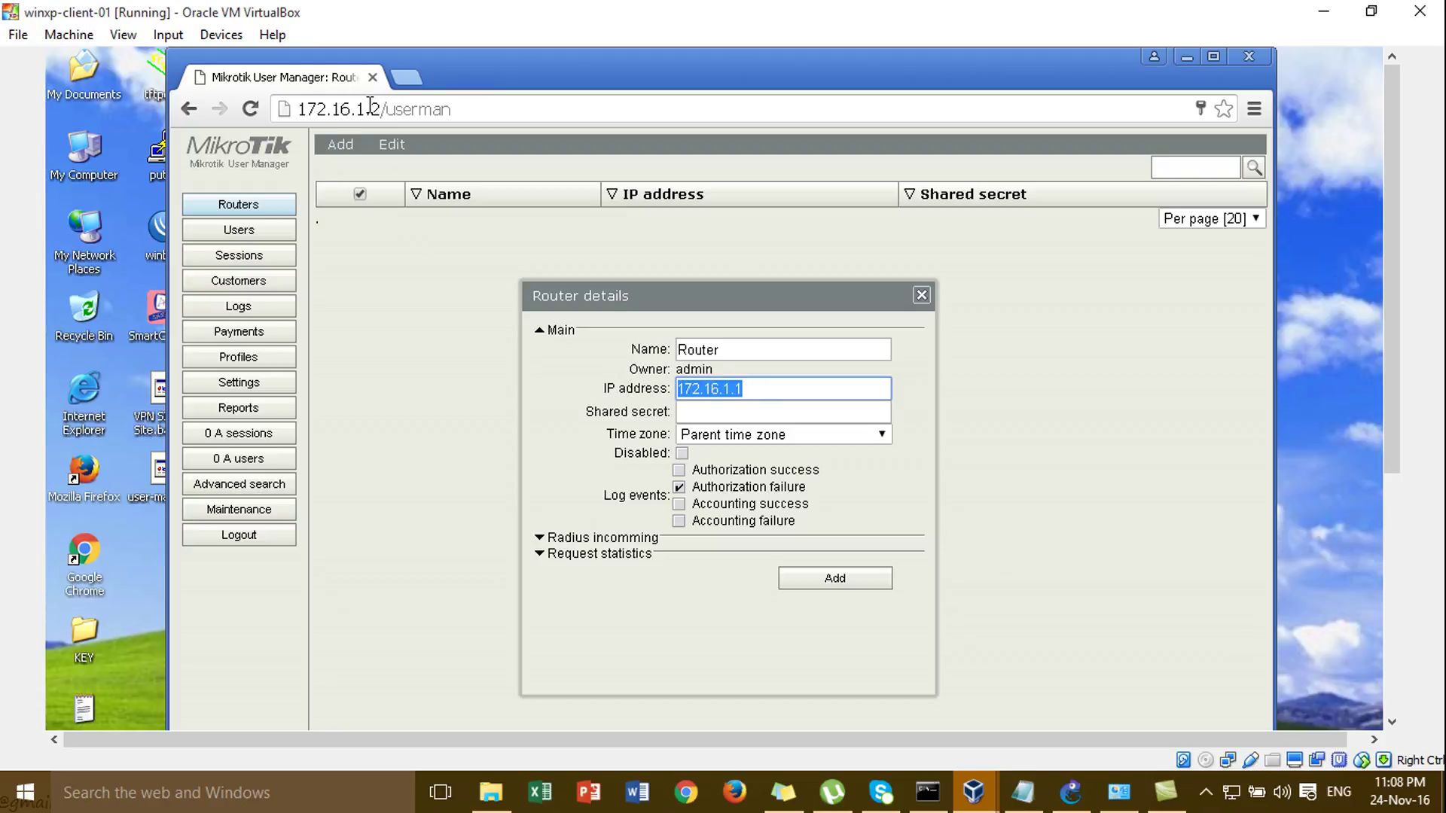
pyautogui.click(742, 388)
pyautogui.doubleClick(726, 388)
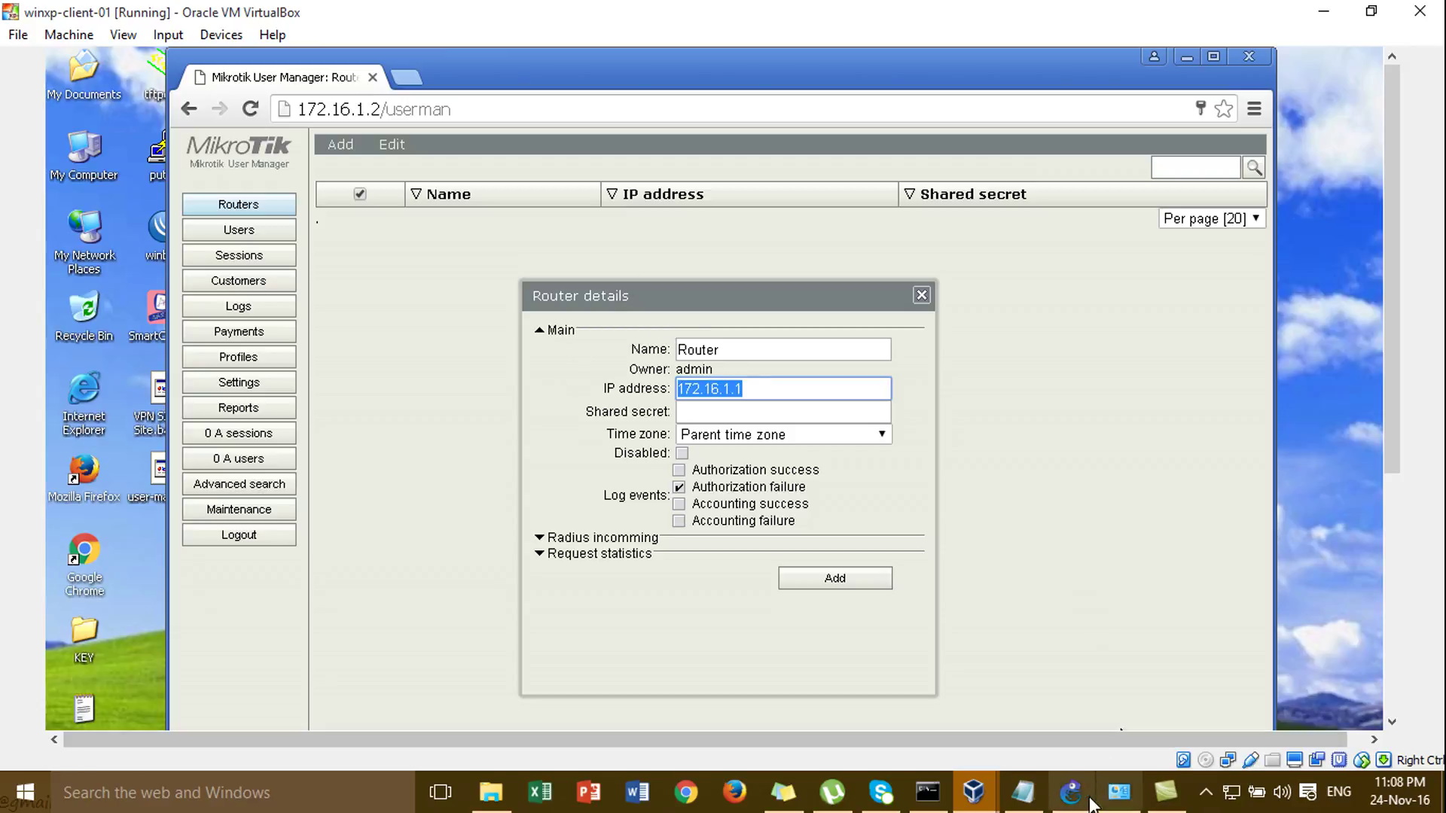
pyautogui.click(1070, 791)
# Step: Check the LAN 172.16.1.1 and RADIUS SERVER labels on the topology, then return to winxp-client-01
pyautogui.moveTo(765, 374)
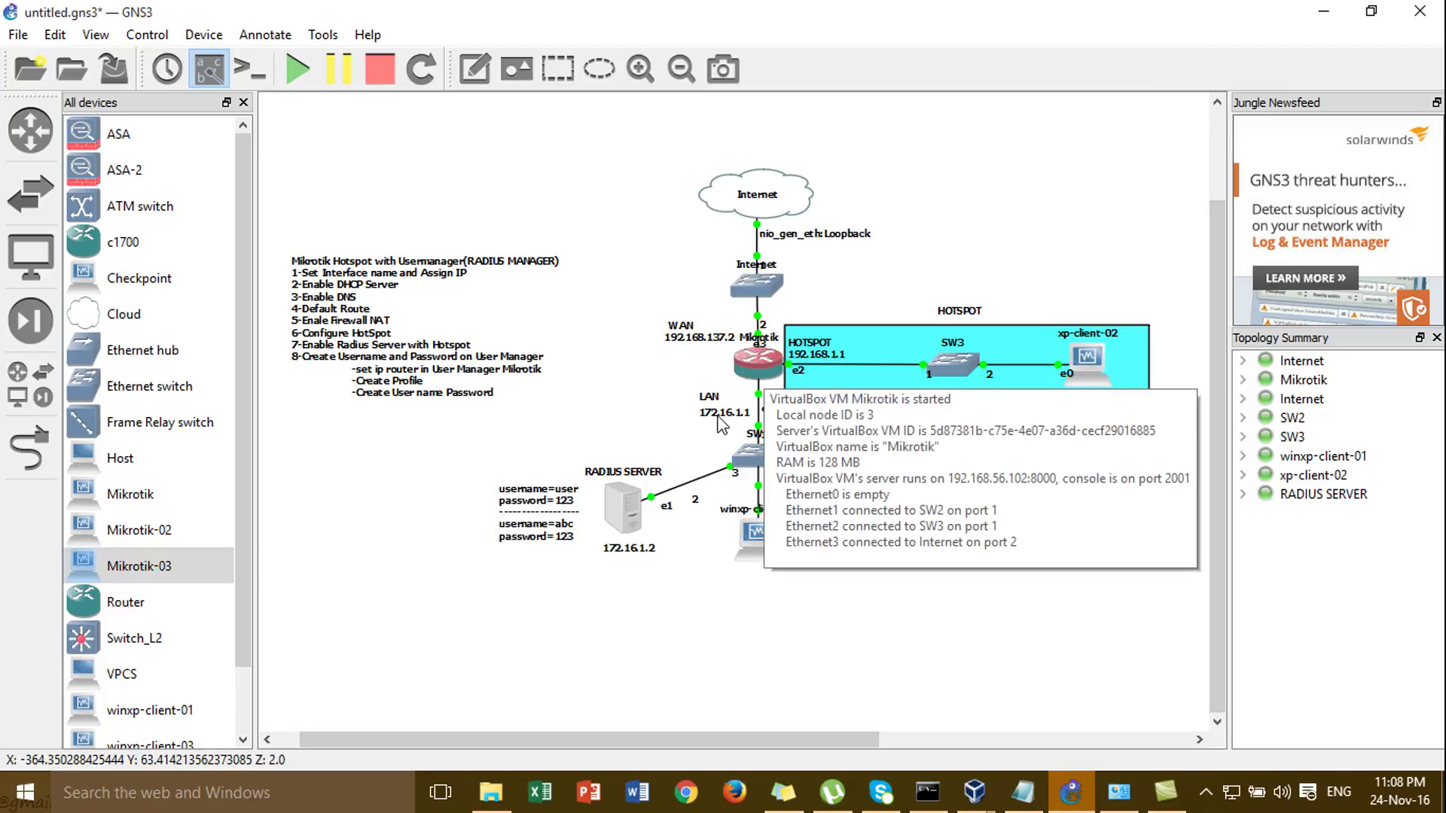
pyautogui.moveTo(675, 394); pyautogui.dragTo(738, 430)
pyautogui.moveTo(563, 431); pyautogui.dragTo(666, 581)
pyautogui.click(671, 586)
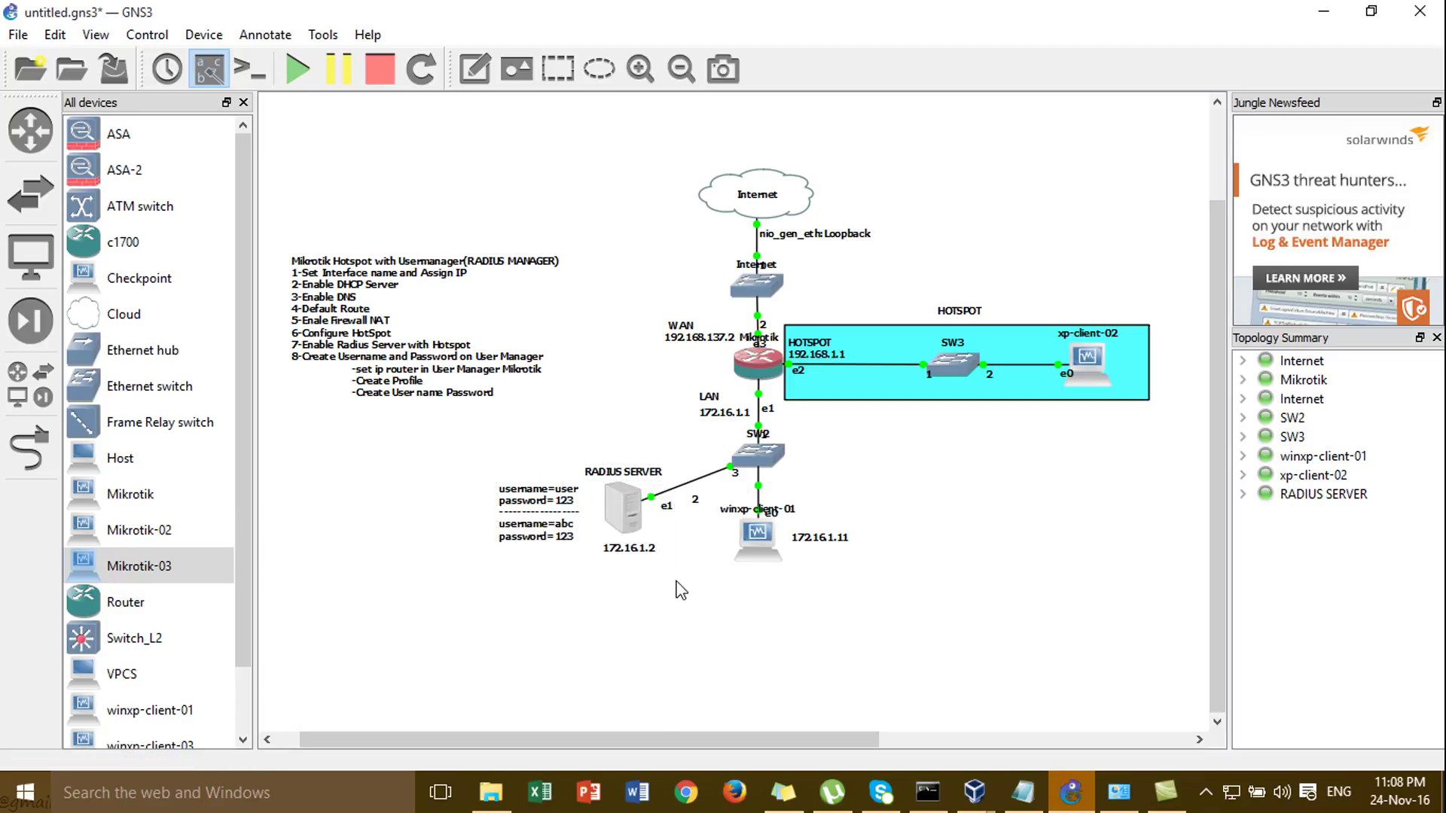
pyautogui.click(975, 792)
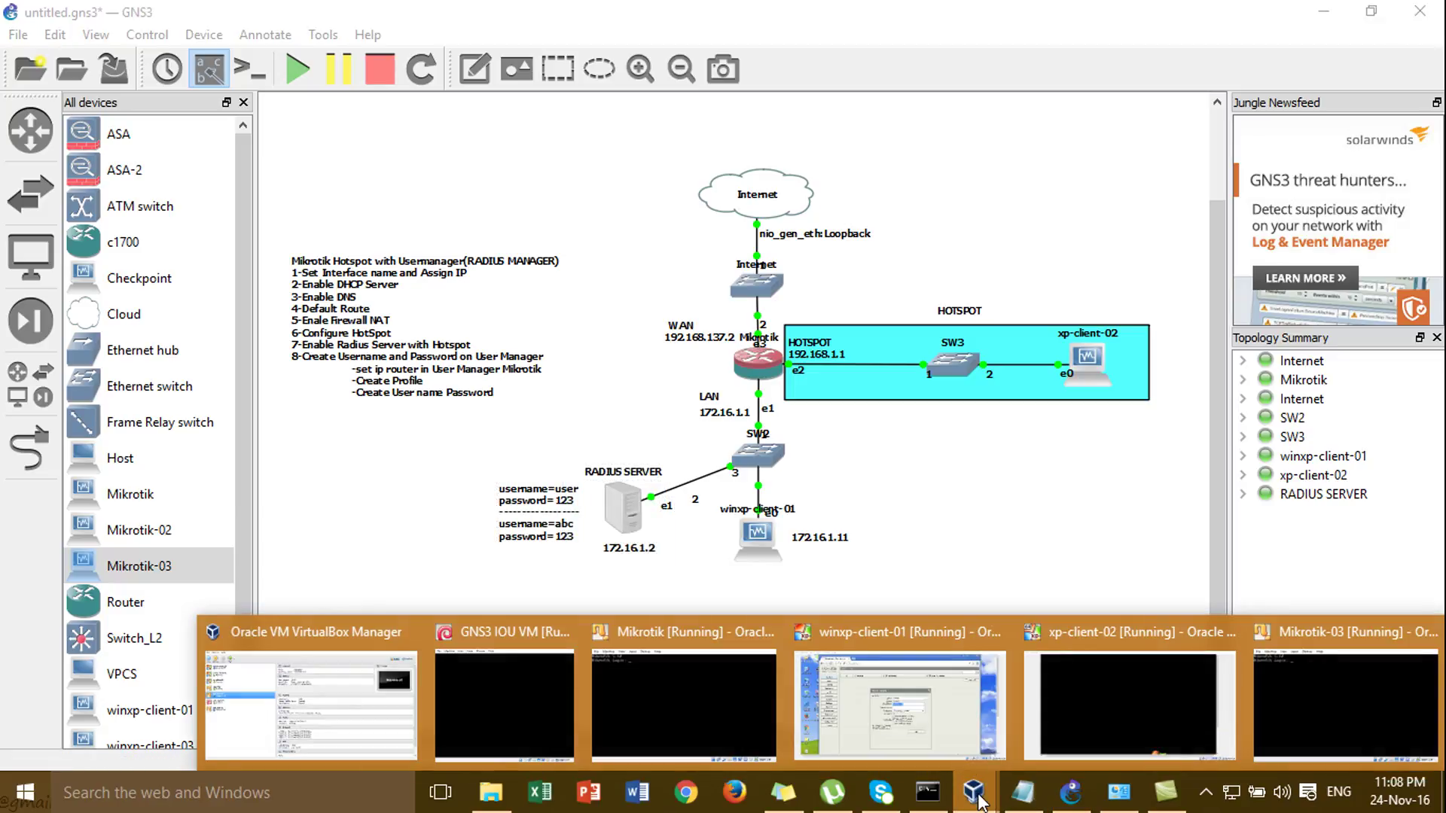
pyautogui.click(952, 719)
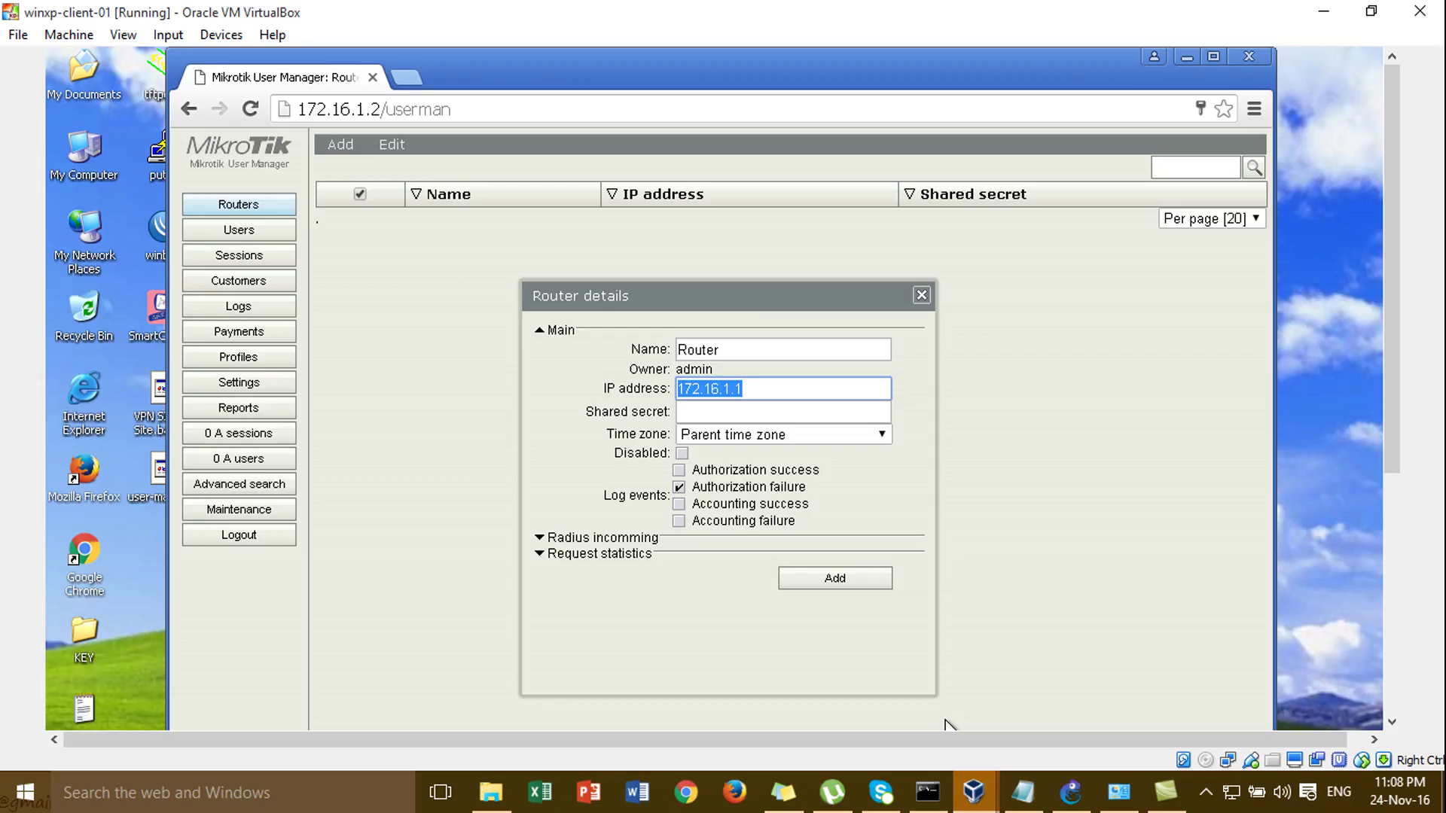
# Step: Enter the router's shared secret in the new router form for Router at 172.16.1.1
pyautogui.click(774, 388)
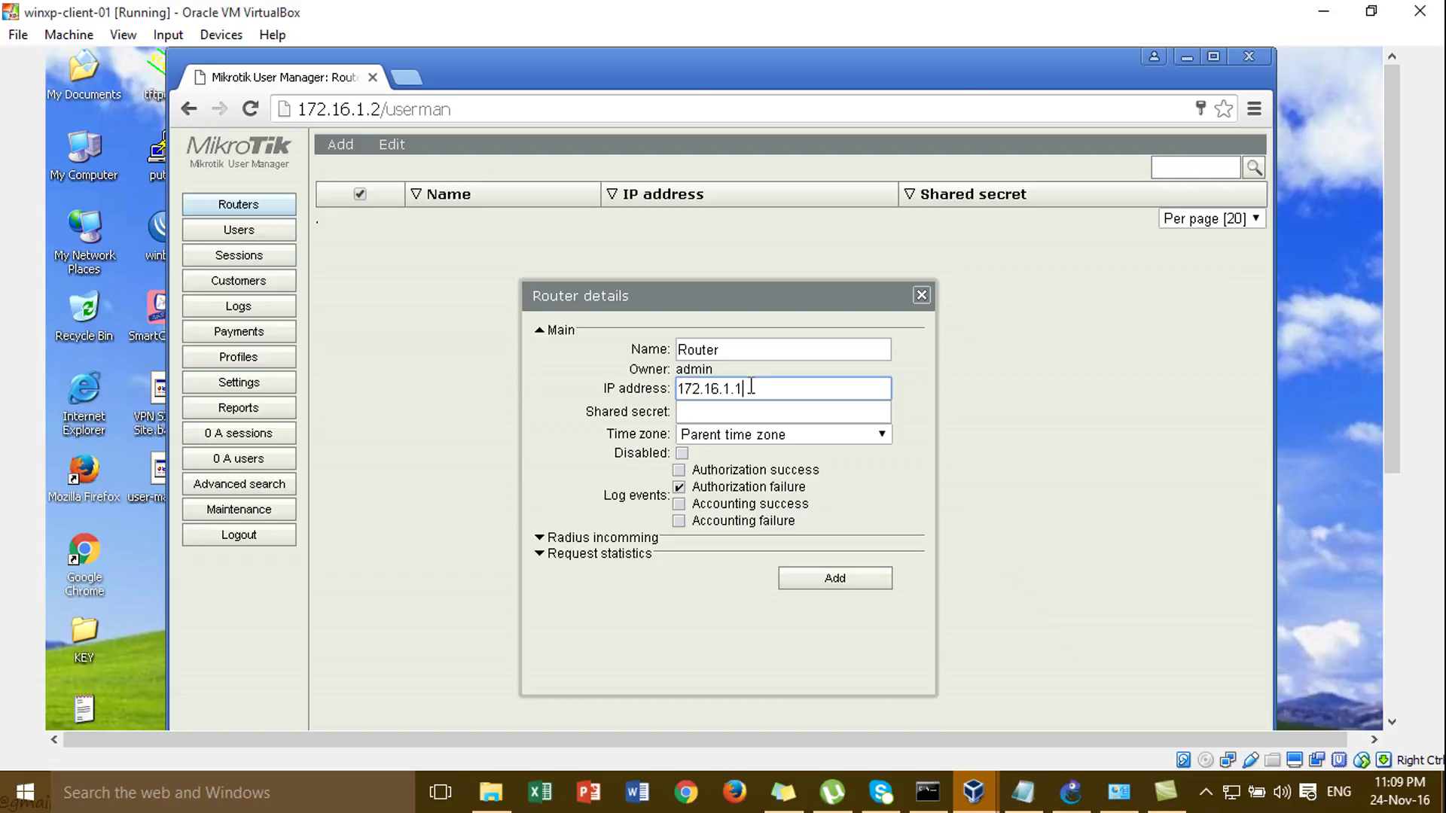
pyautogui.click(741, 412)
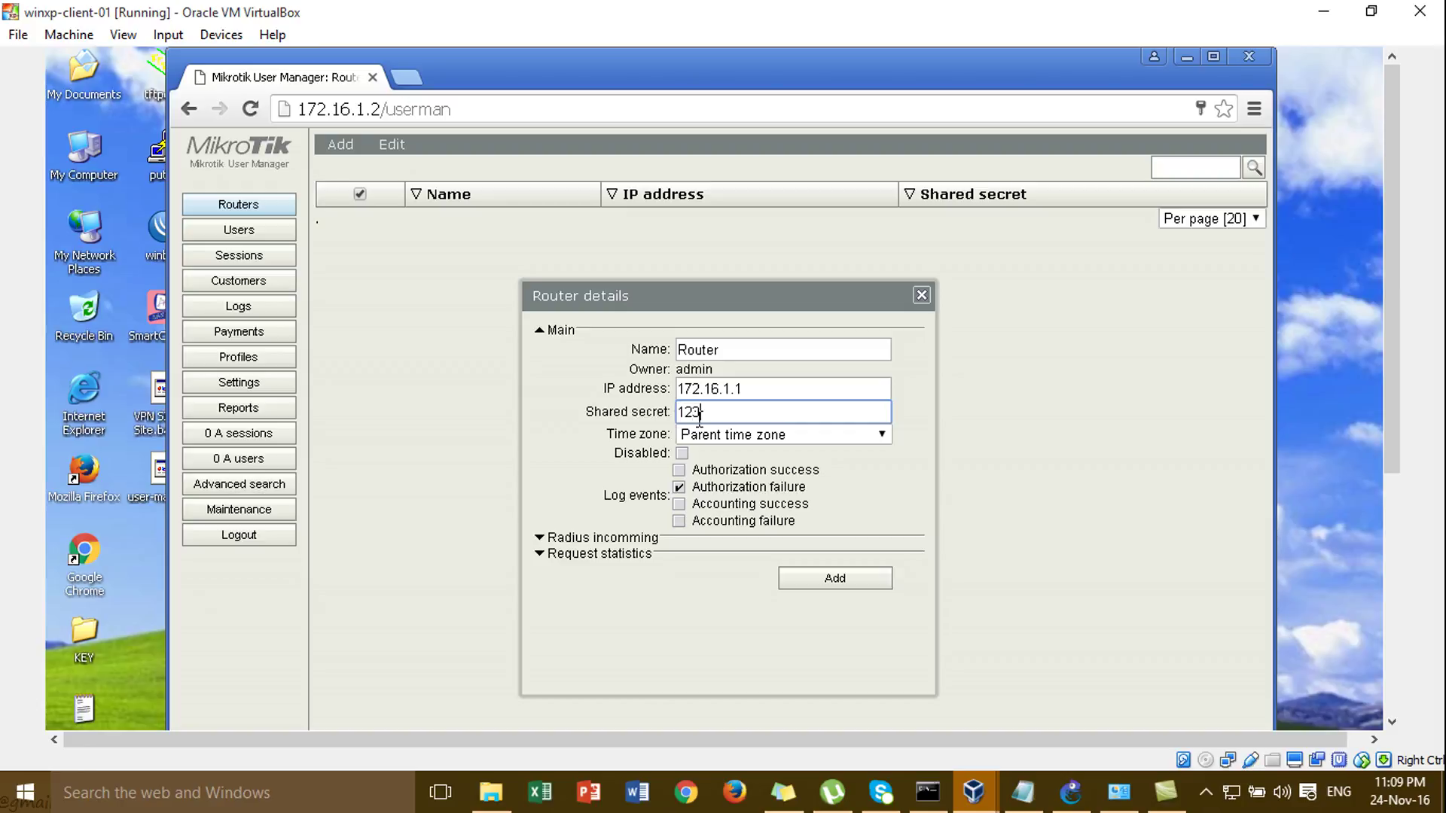
pyautogui.moveTo(739, 416); pyautogui.dragTo(538, 379)
pyautogui.moveTo(1392, 241); pyautogui.dragTo(1392, 482)
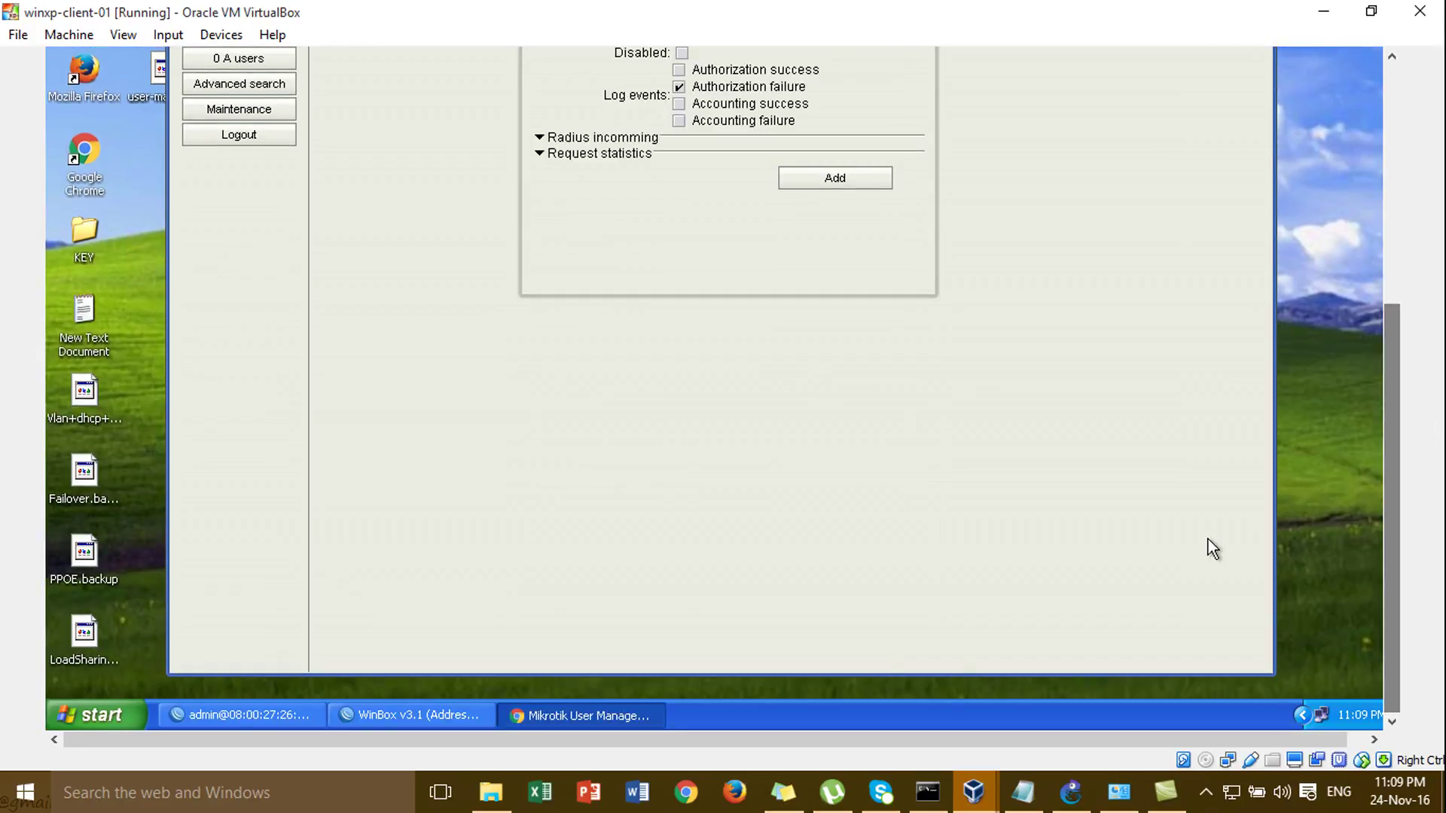
# Step: Close the old WinBox v3.1 window and the Hotspot settings window
pyautogui.rightClick(438, 716)
pyautogui.click(470, 710)
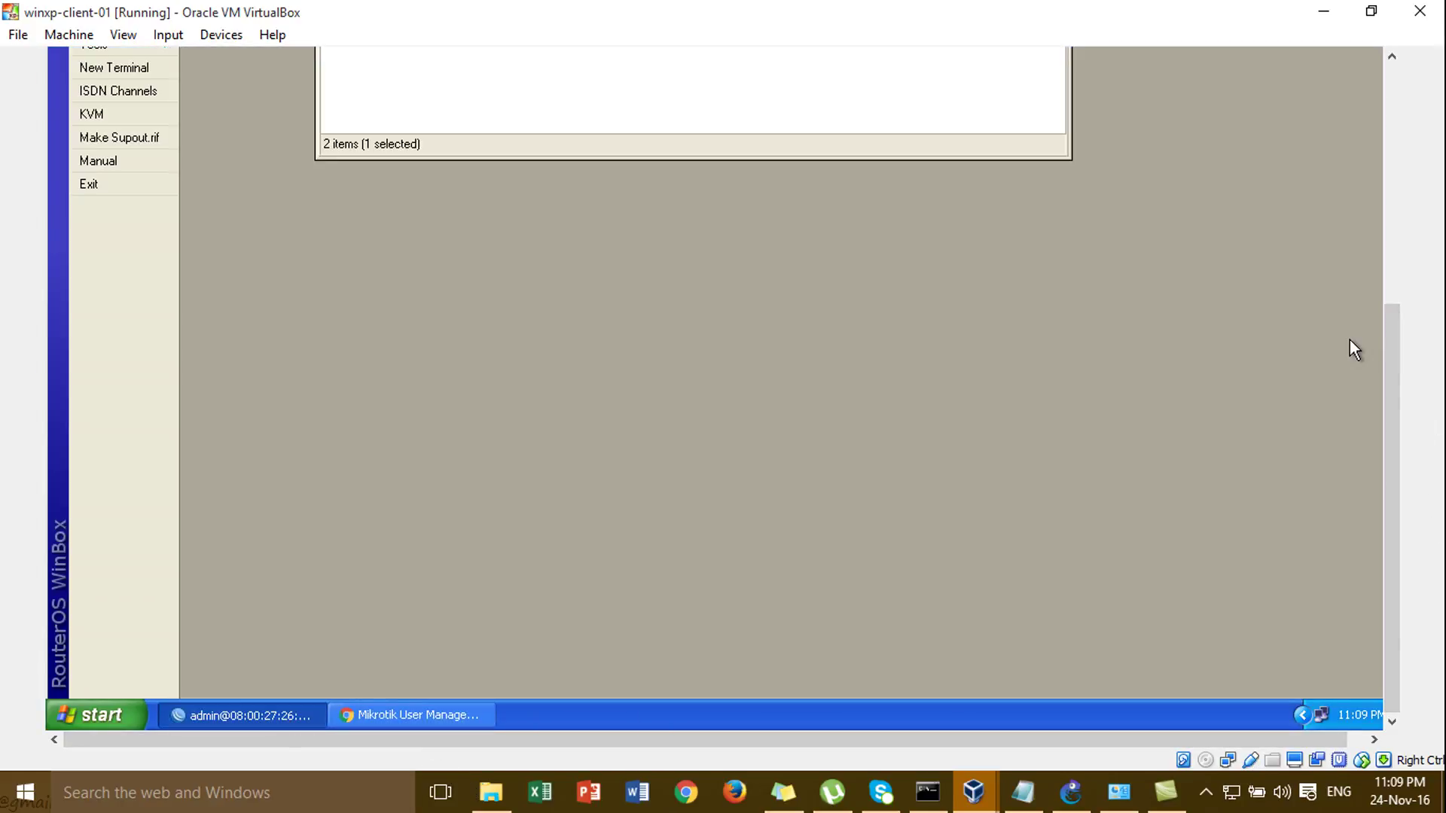
pyautogui.moveTo(1398, 494); pyautogui.dragTo(1403, 187)
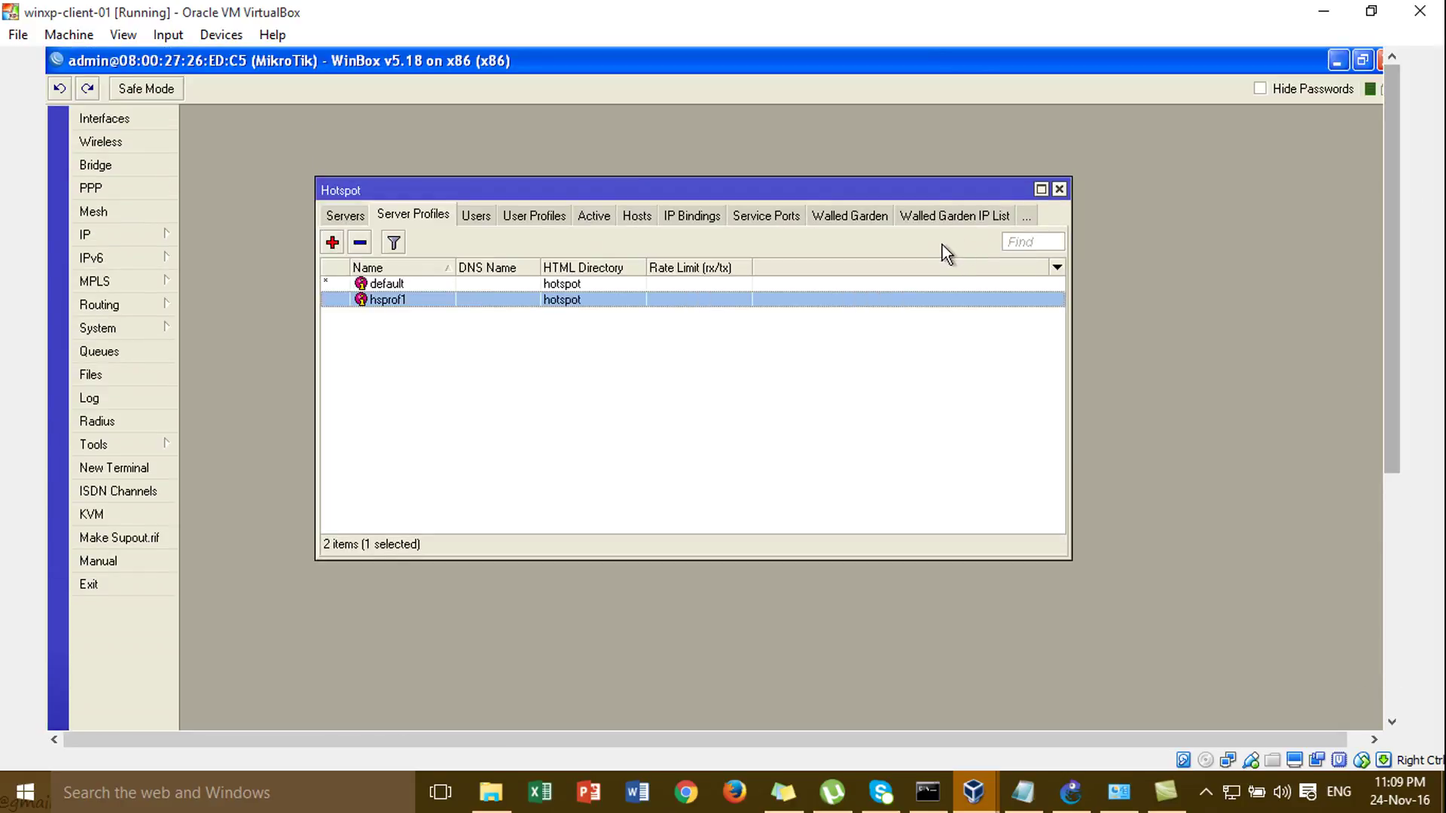
pyautogui.click(1059, 189)
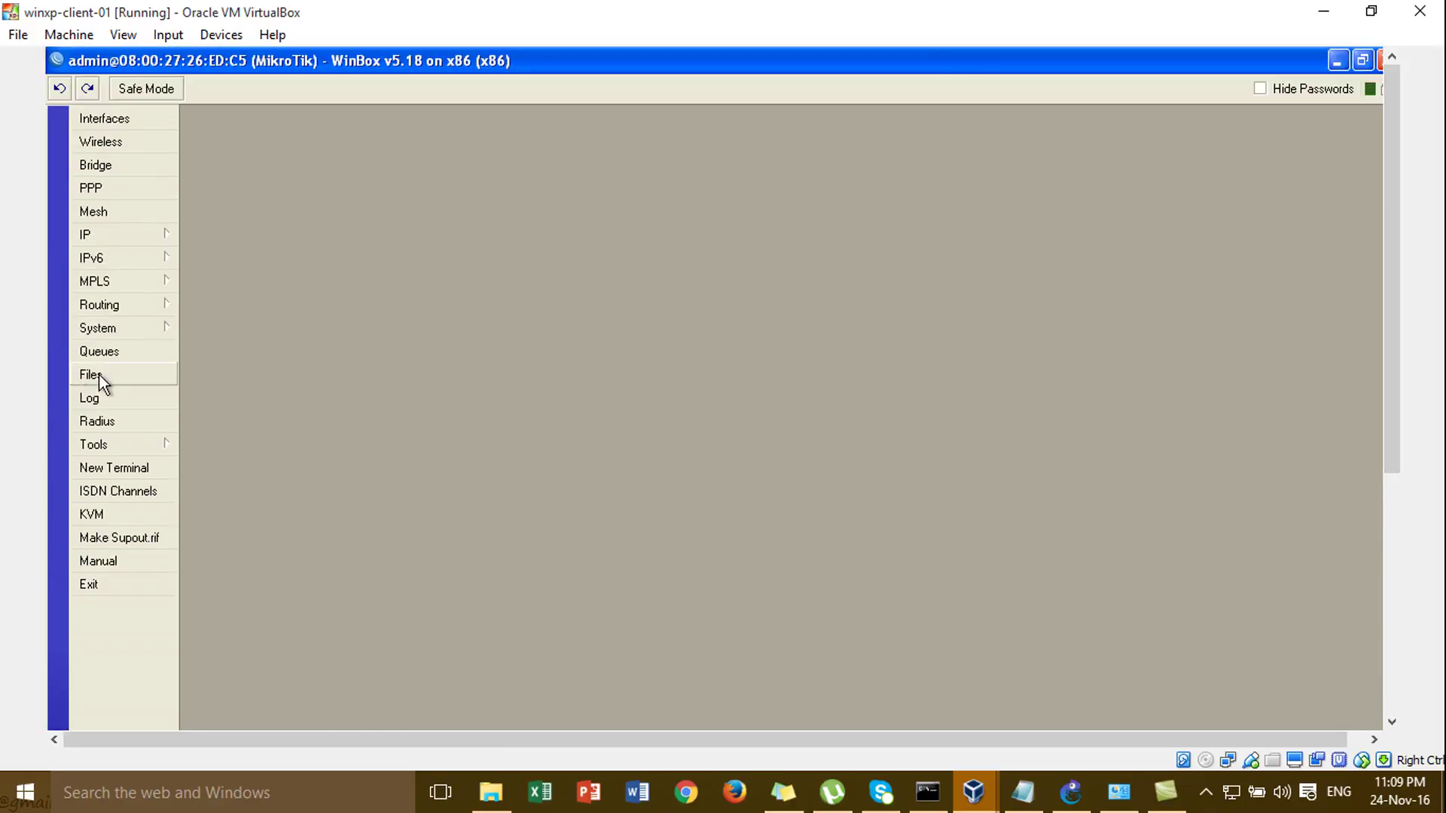
# Step: Review and save the hotspot RADIUS server entry for 172.16.1.2 with its shared secret
pyautogui.click(110, 423)
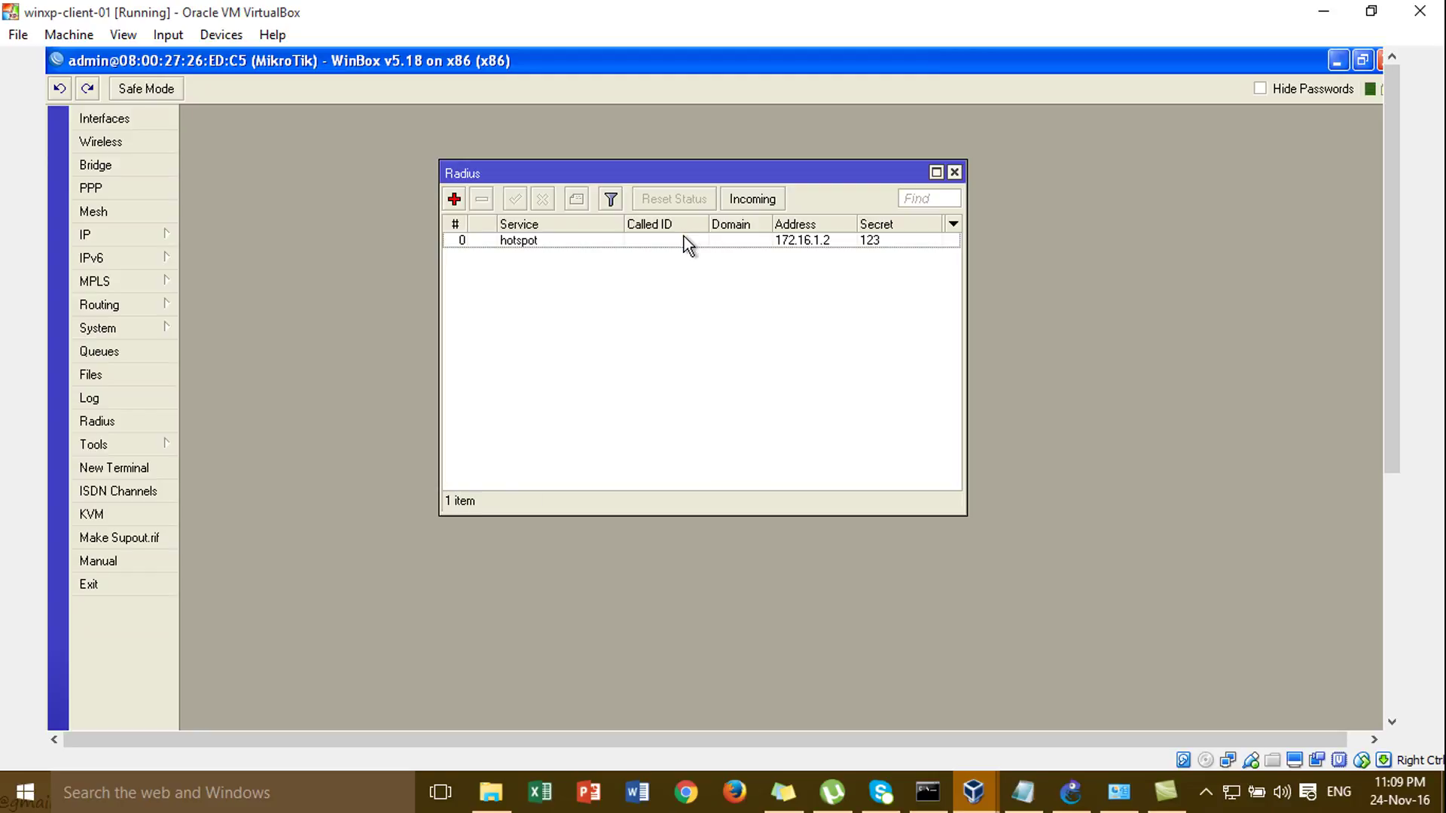
pyautogui.doubleClick(684, 240)
pyautogui.doubleClick(709, 406)
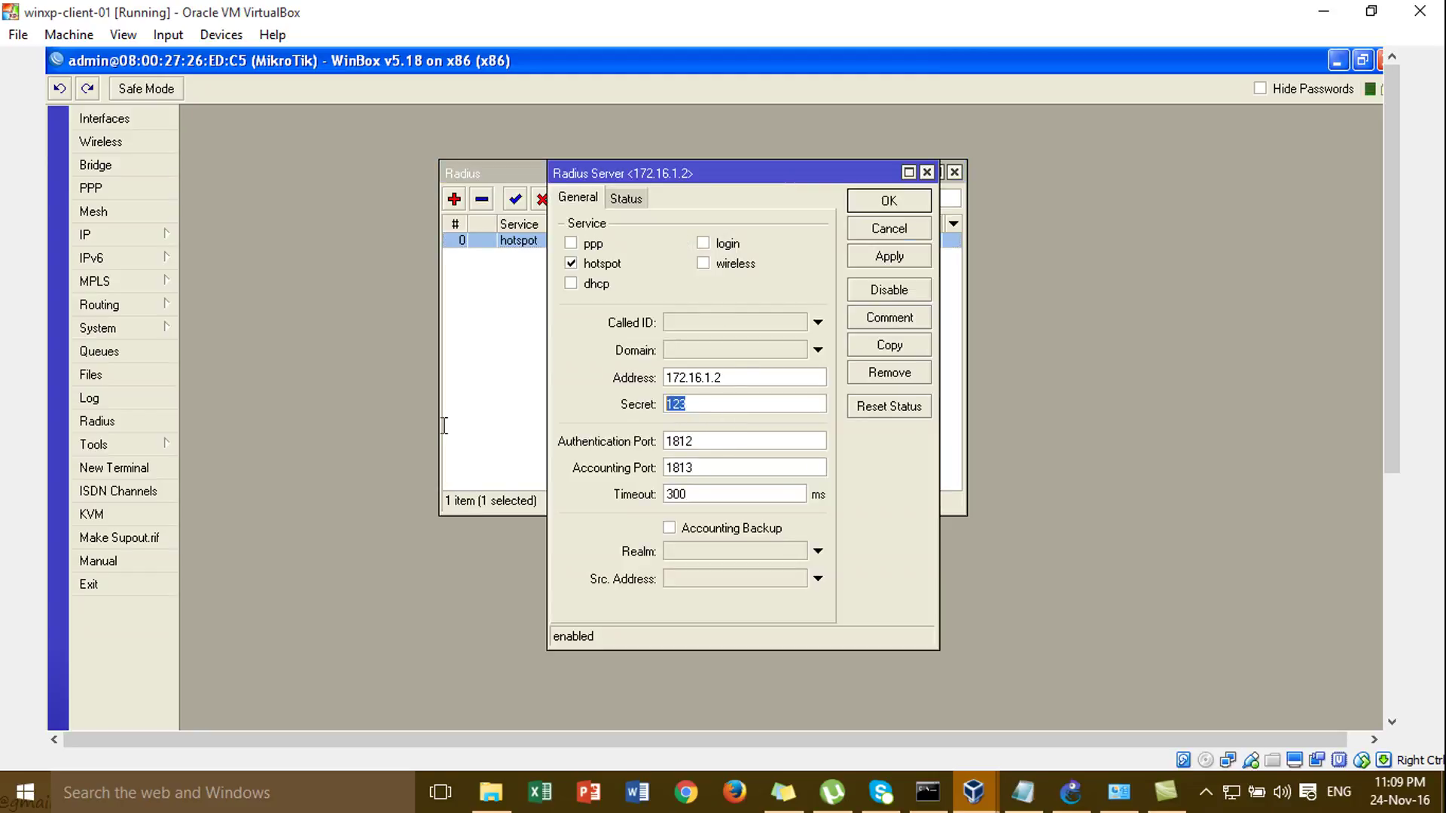
pyautogui.click(887, 210)
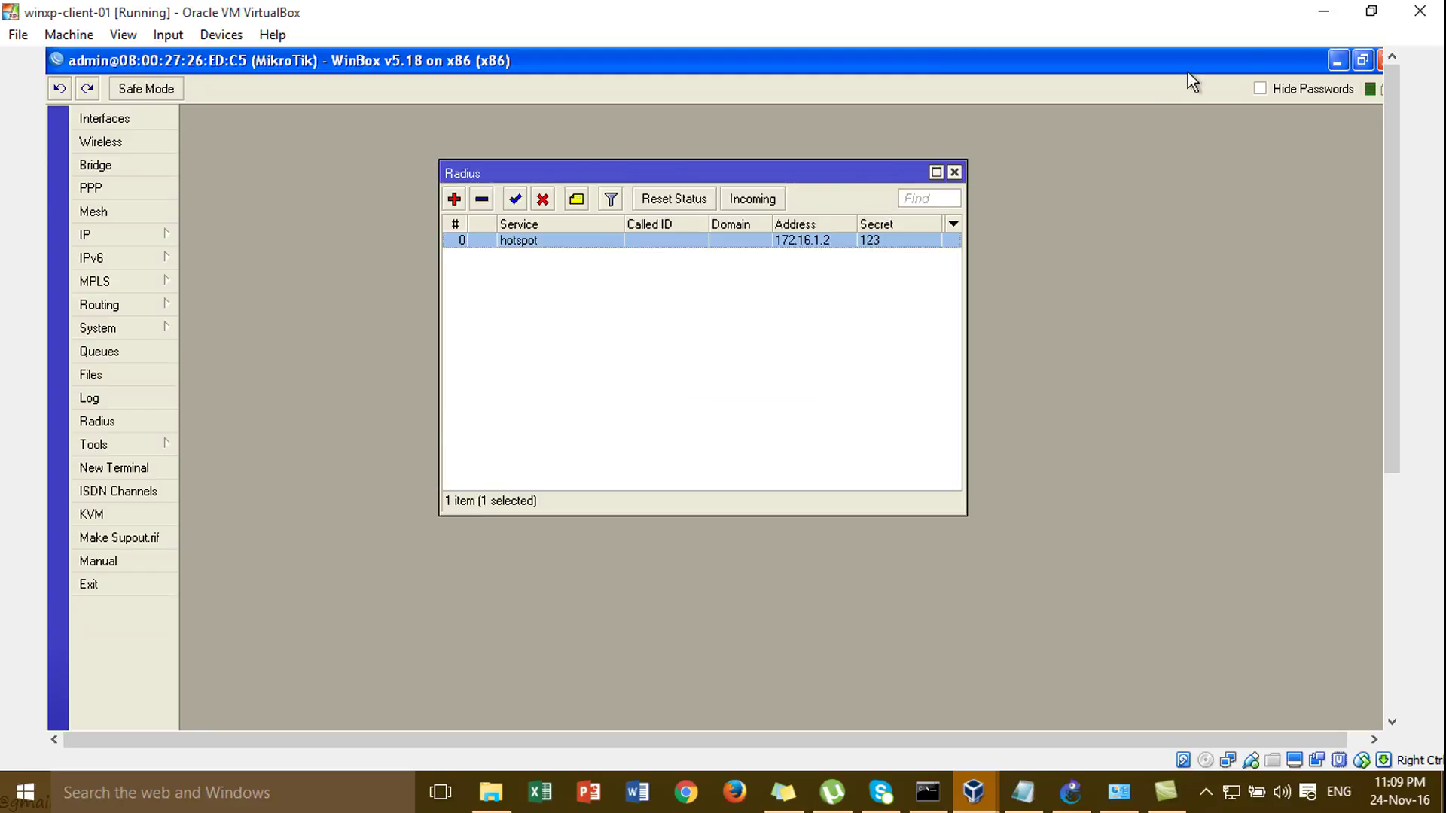
# Step: Back in the browser, set the new router's time zone to +07:00
pyautogui.click(1337, 60)
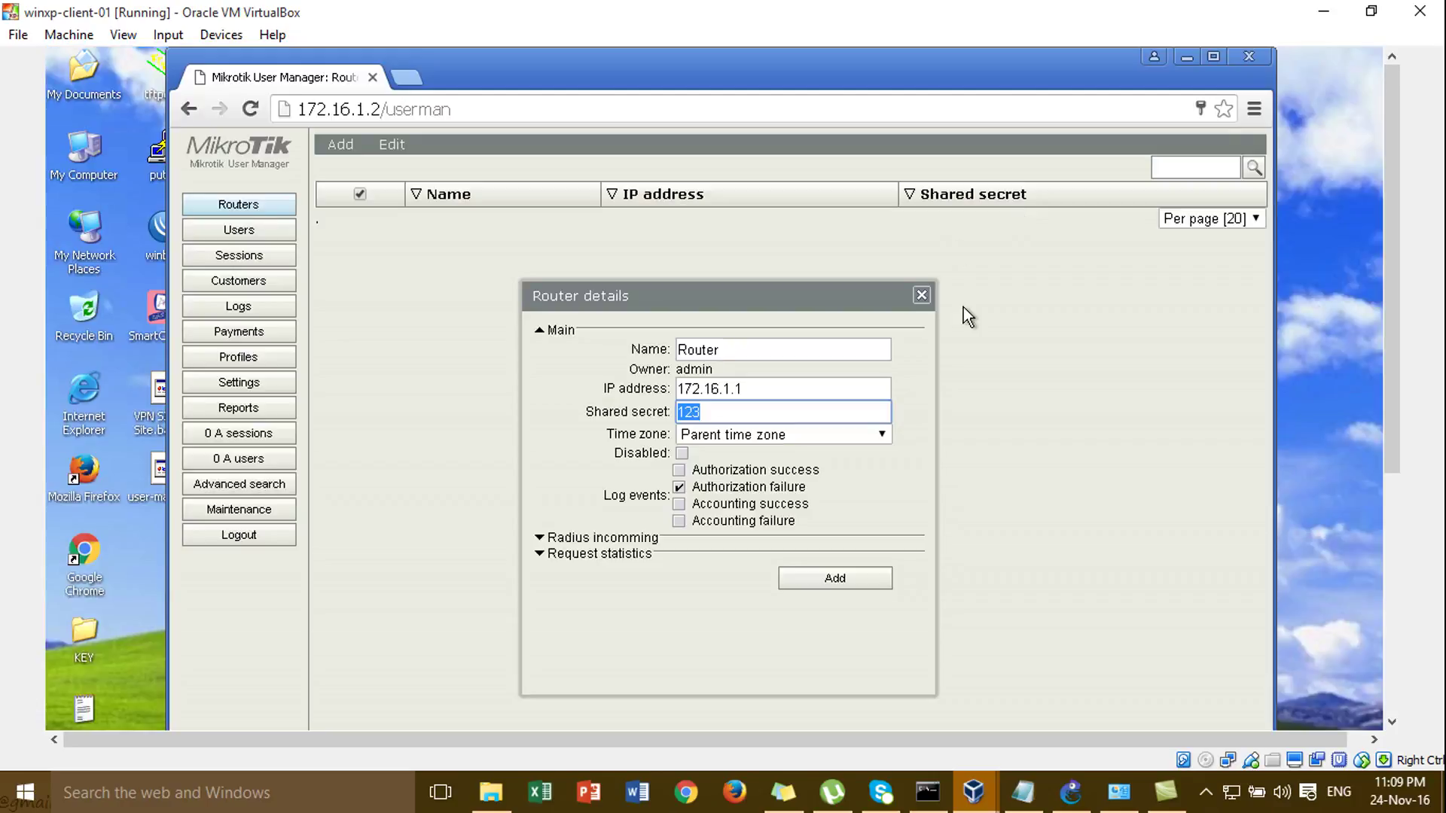
pyautogui.press('End')
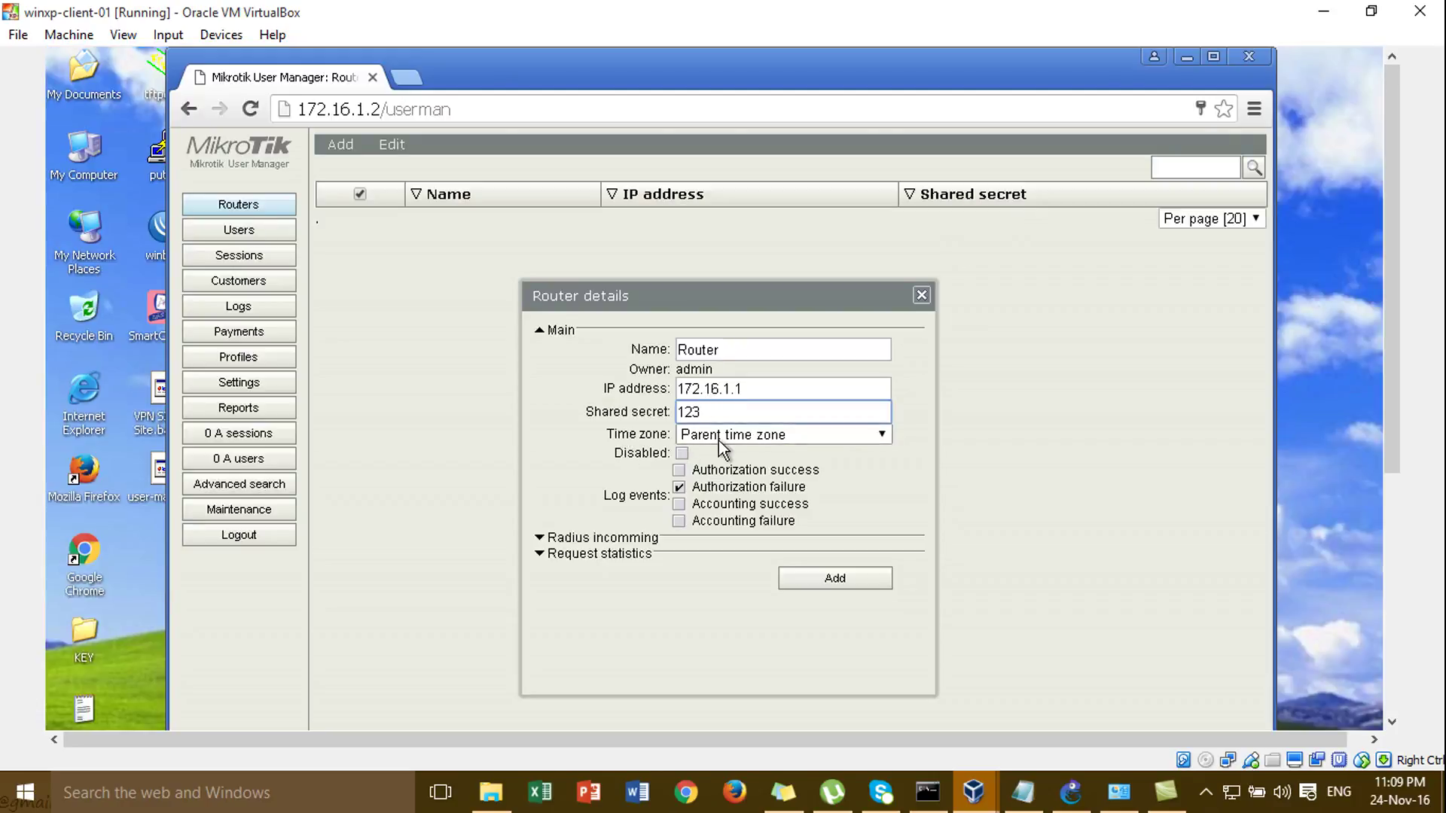
pyautogui.click(720, 441)
pyautogui.moveTo(883, 514); pyautogui.dragTo(914, 684)
pyautogui.click(766, 579)
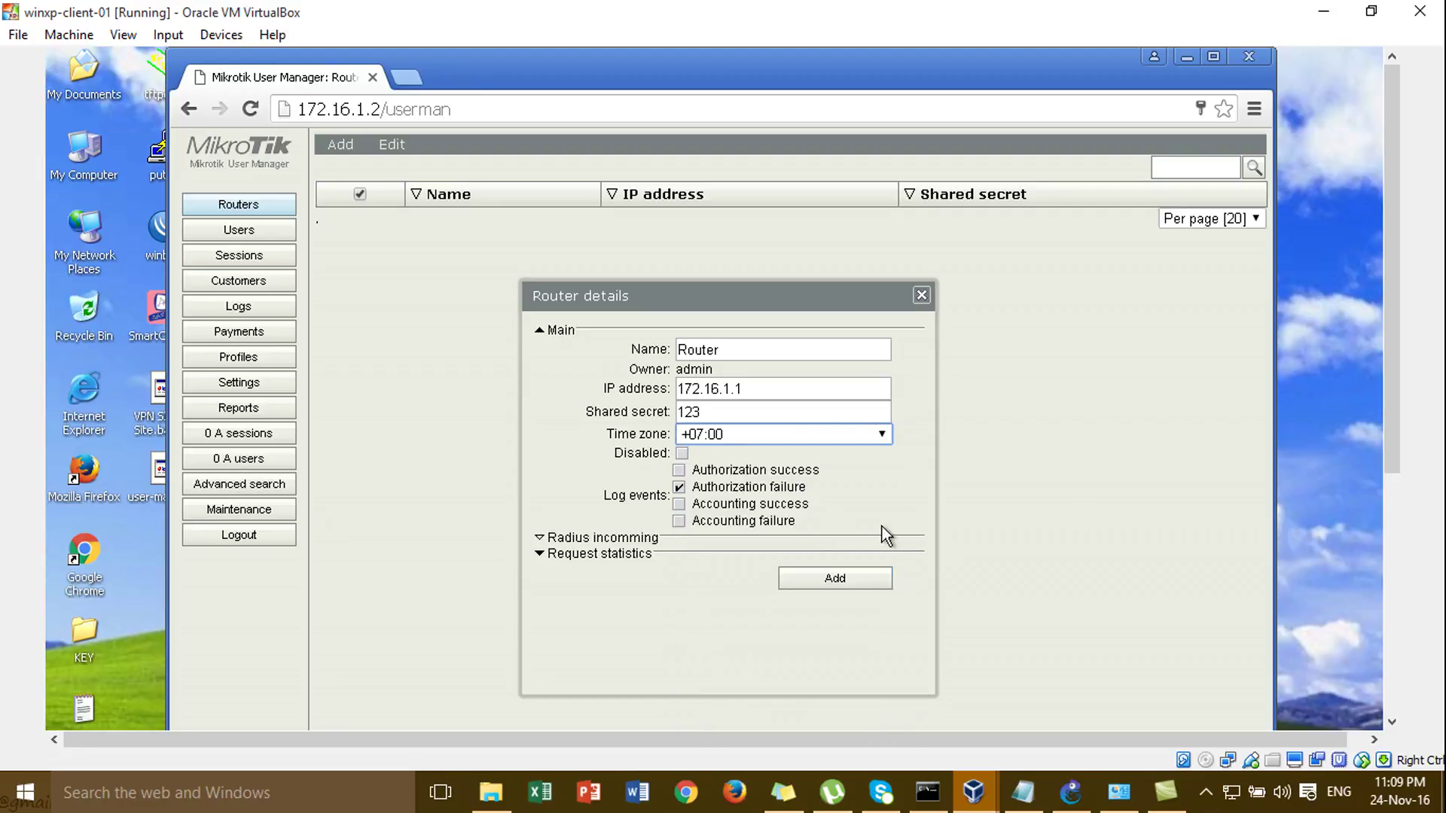
# Step: Enable CoA support under Radius incoming with CoA port 1700
pyautogui.moveTo(1392, 378); pyautogui.dragTo(1393, 486)
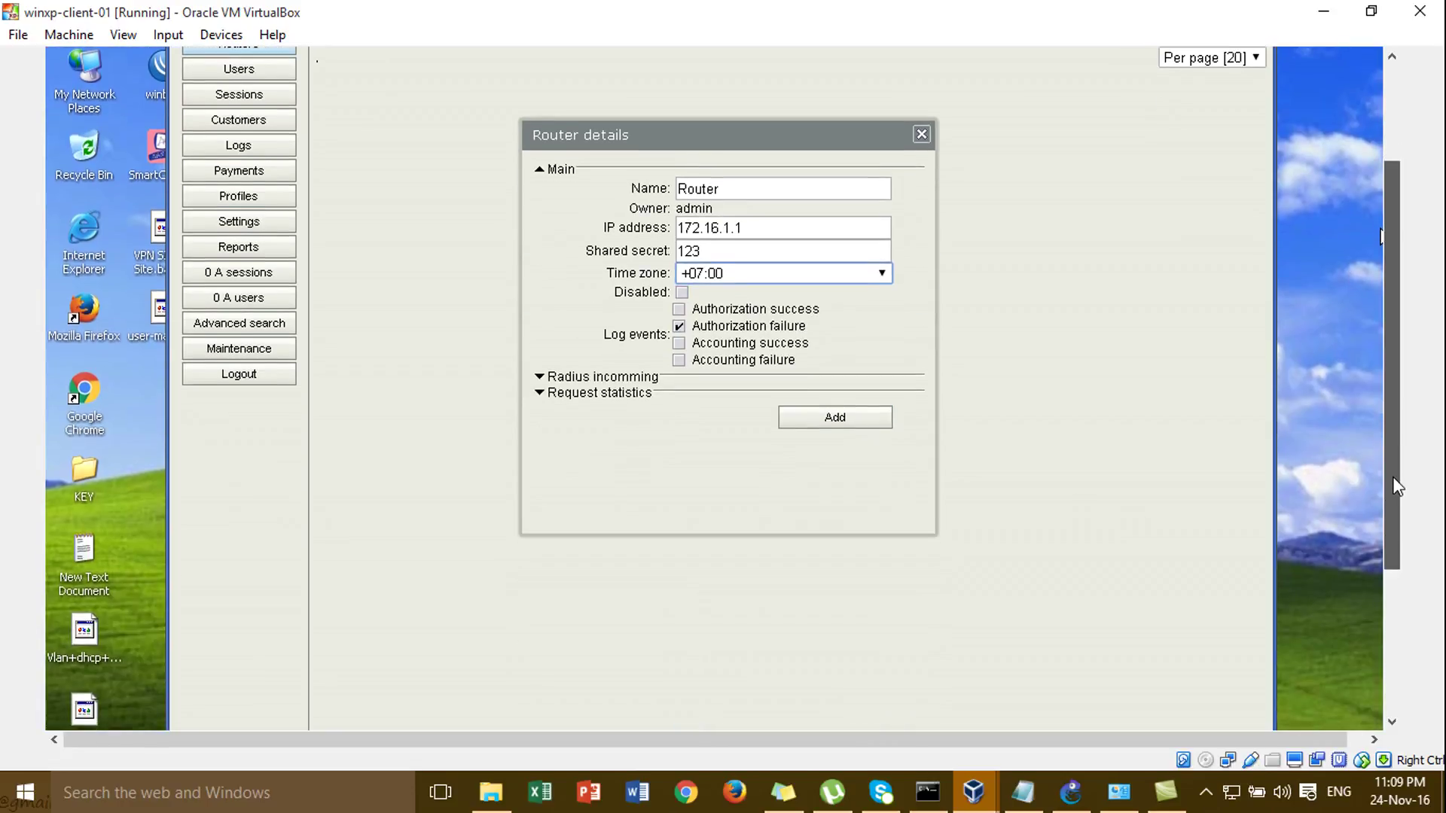
pyautogui.click(631, 380)
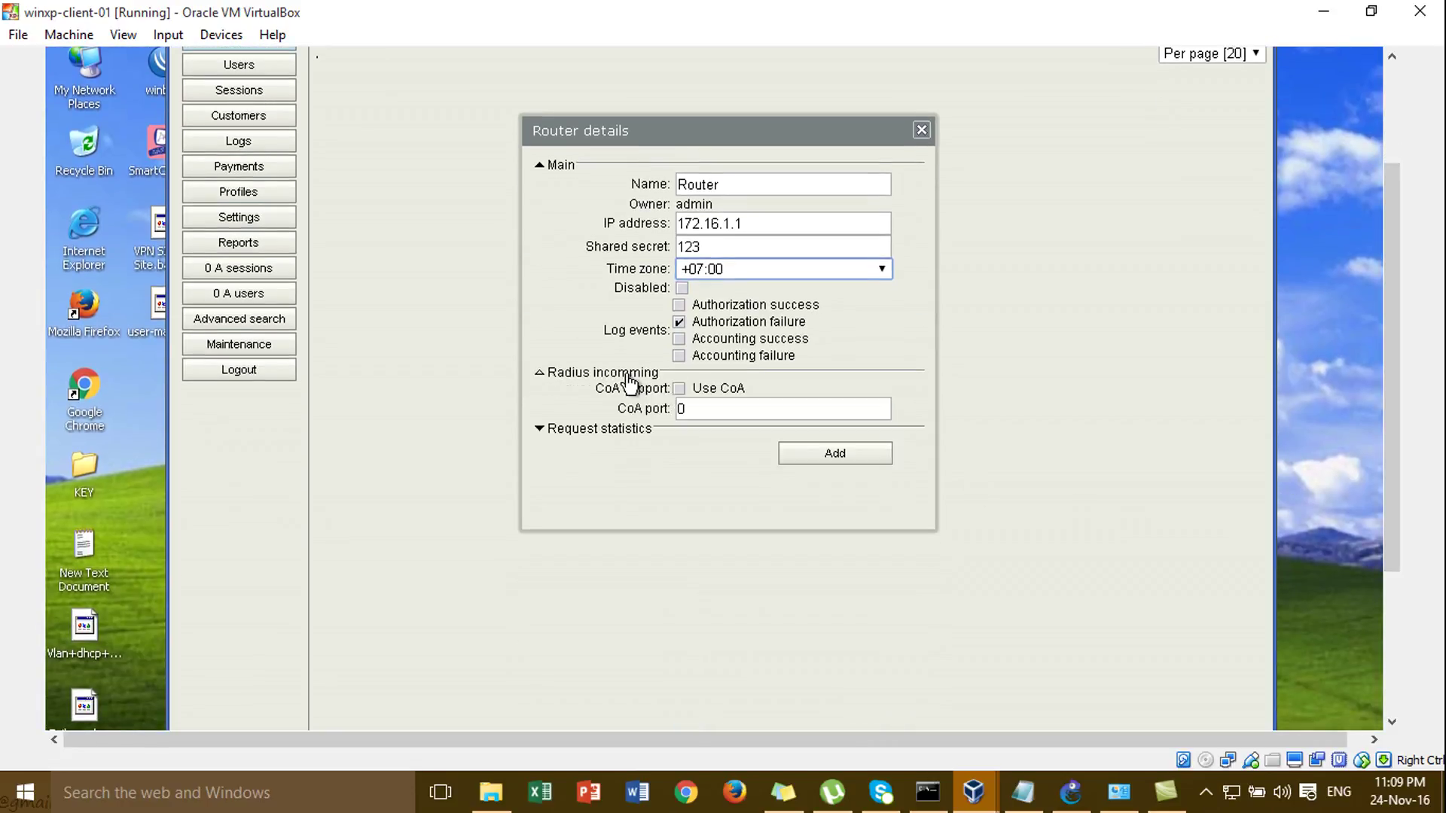
pyautogui.click(680, 389)
pyautogui.write('1700')
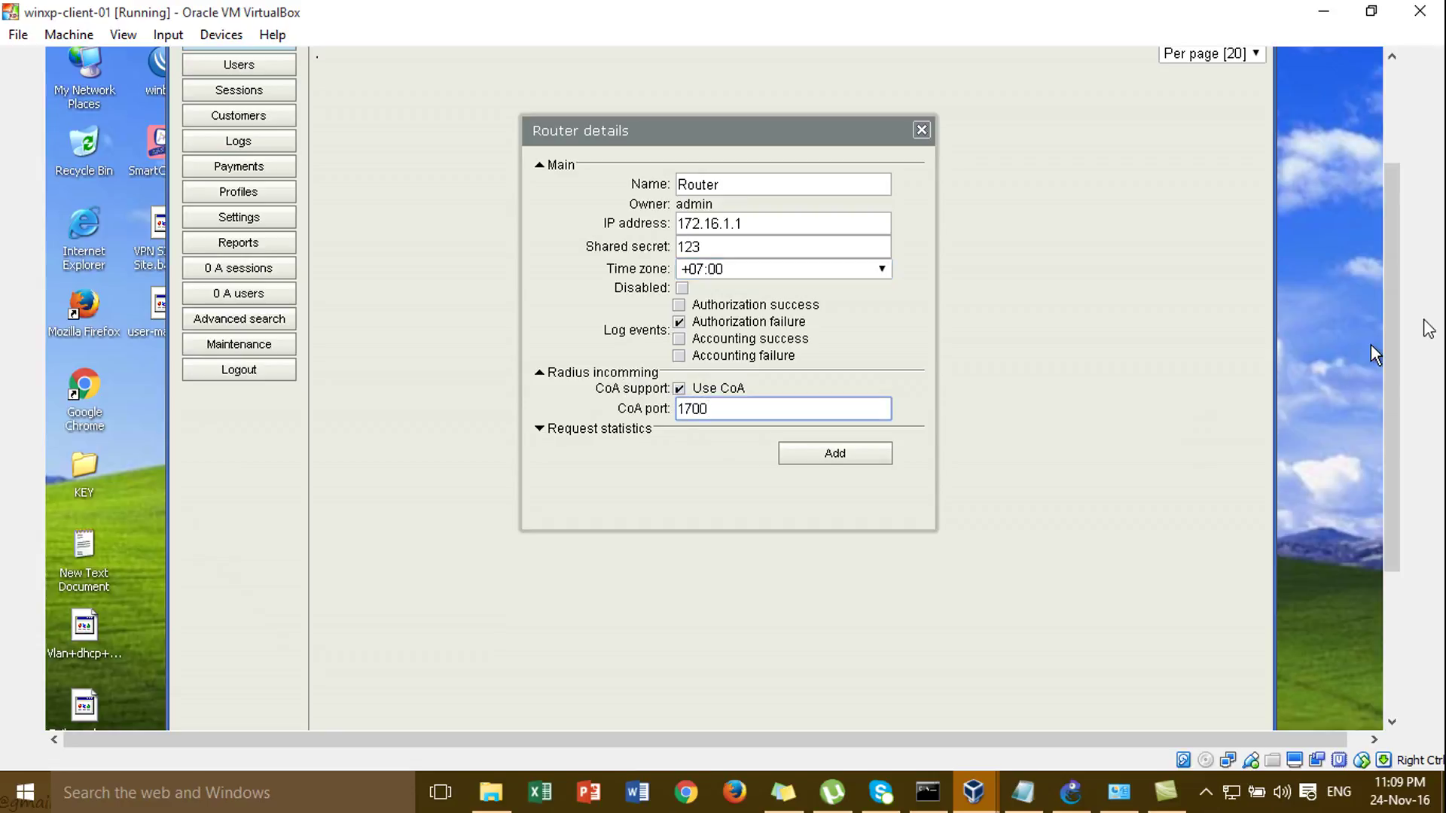
pyautogui.moveTo(1394, 333); pyautogui.dragTo(1394, 475)
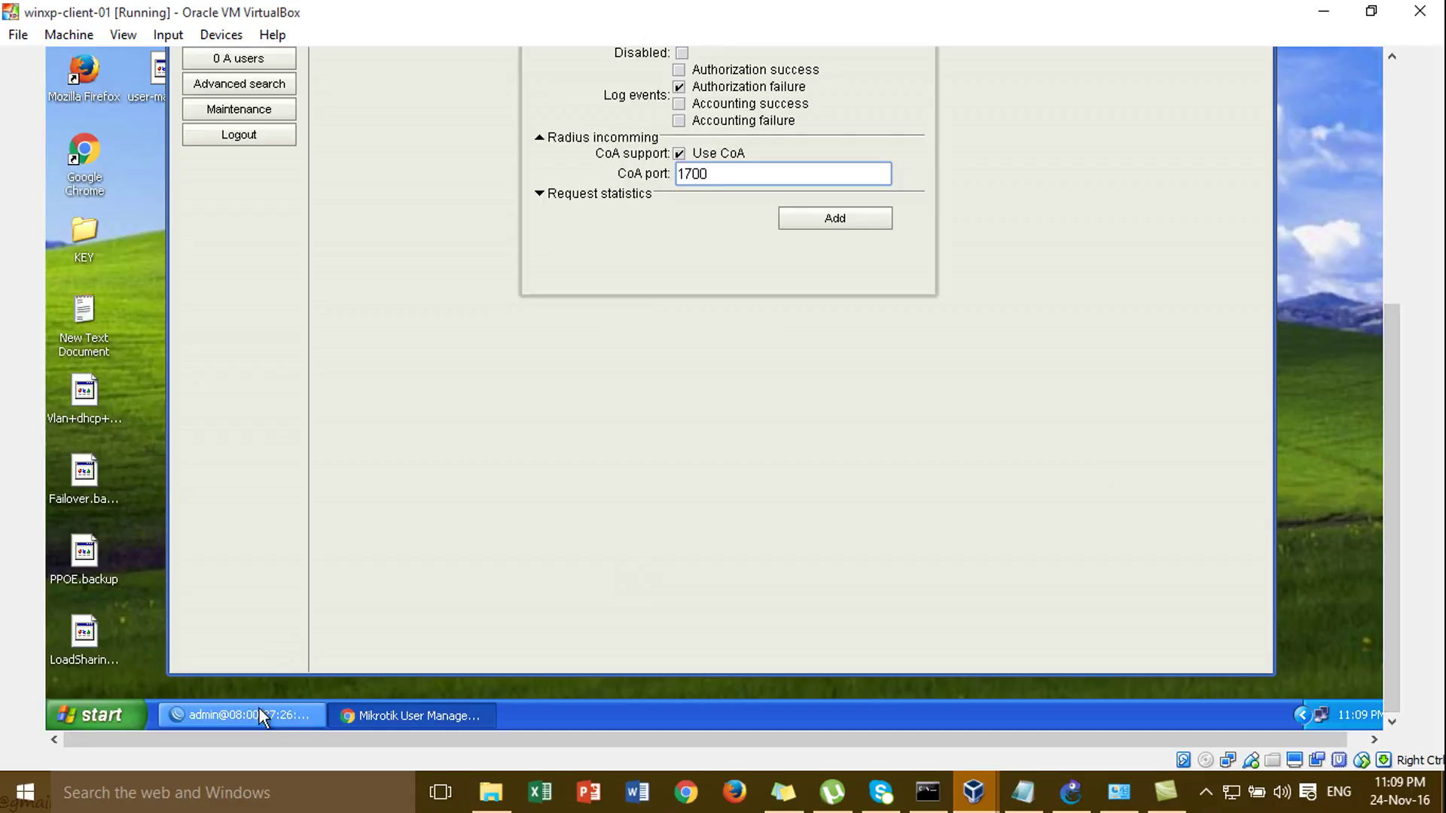
# Step: Recheck the hotspot RADIUS entry in WinBox, confirm incoming RADIUS on port 1700, then minimize WinBox
pyautogui.click(301, 715)
pyautogui.moveTo(1392, 362); pyautogui.dragTo(1386, 137)
pyautogui.doubleClick(832, 240)
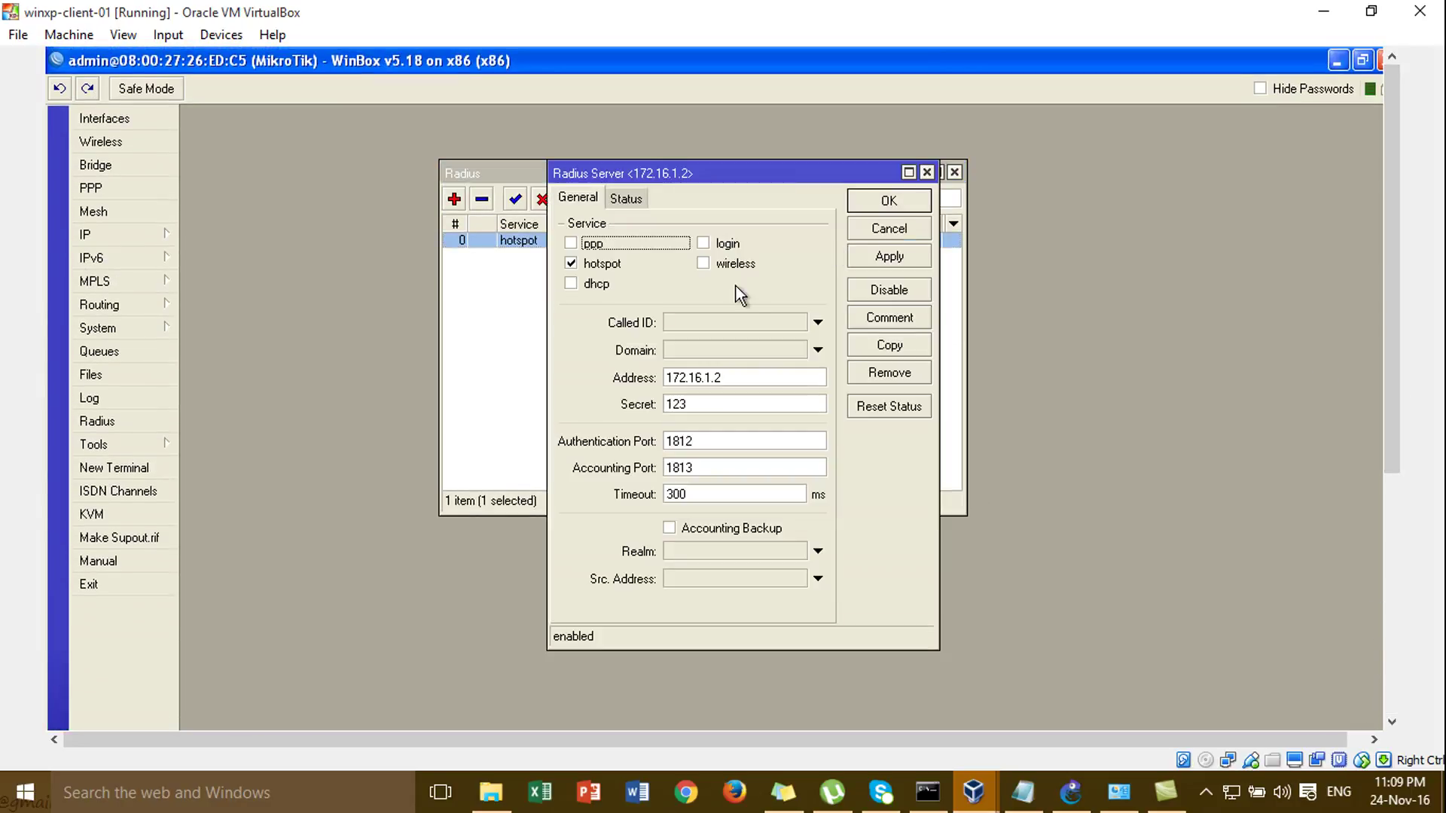
pyautogui.click(914, 200)
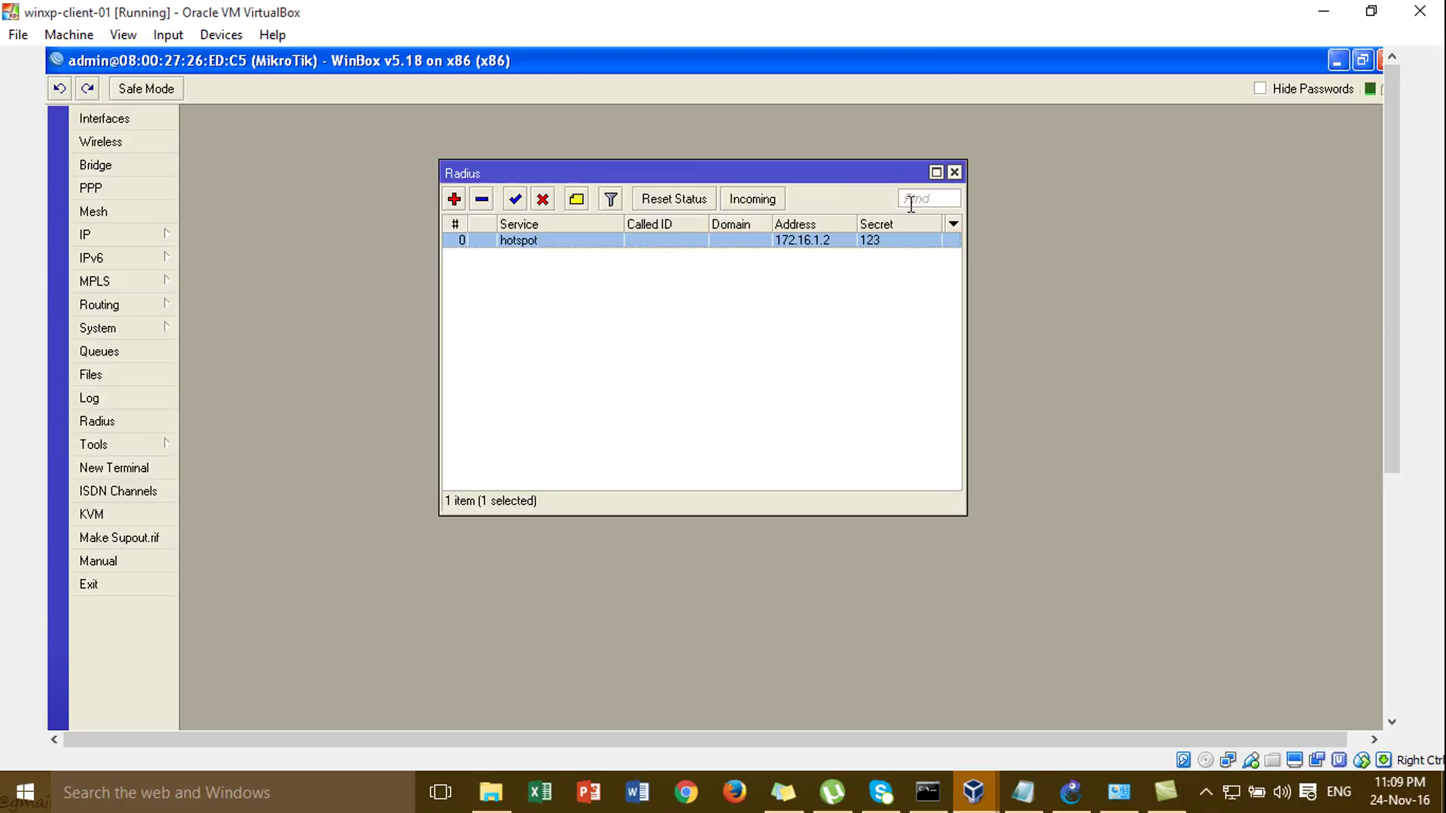
pyautogui.click(763, 198)
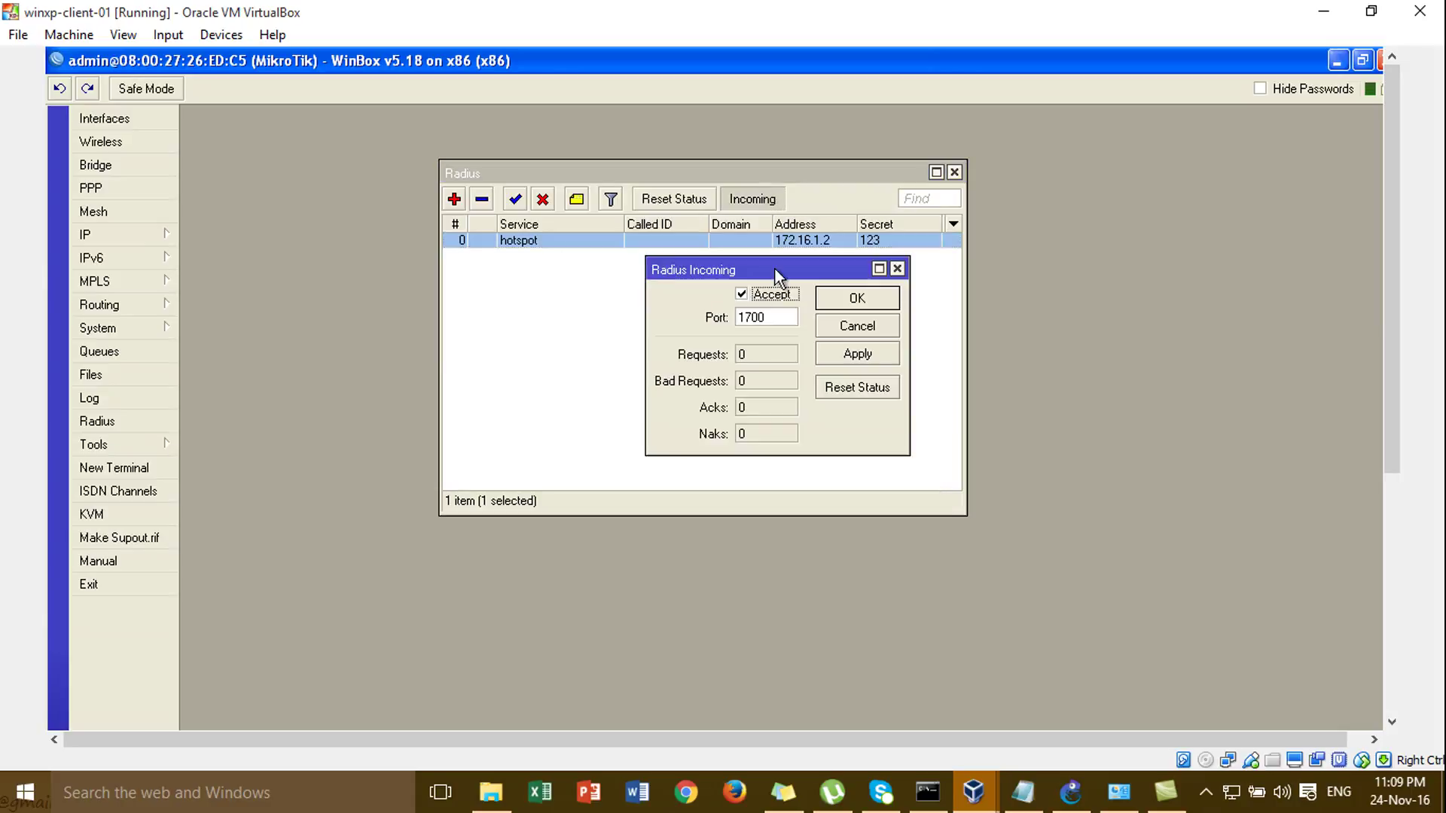
pyautogui.click(889, 302)
pyautogui.click(1337, 60)
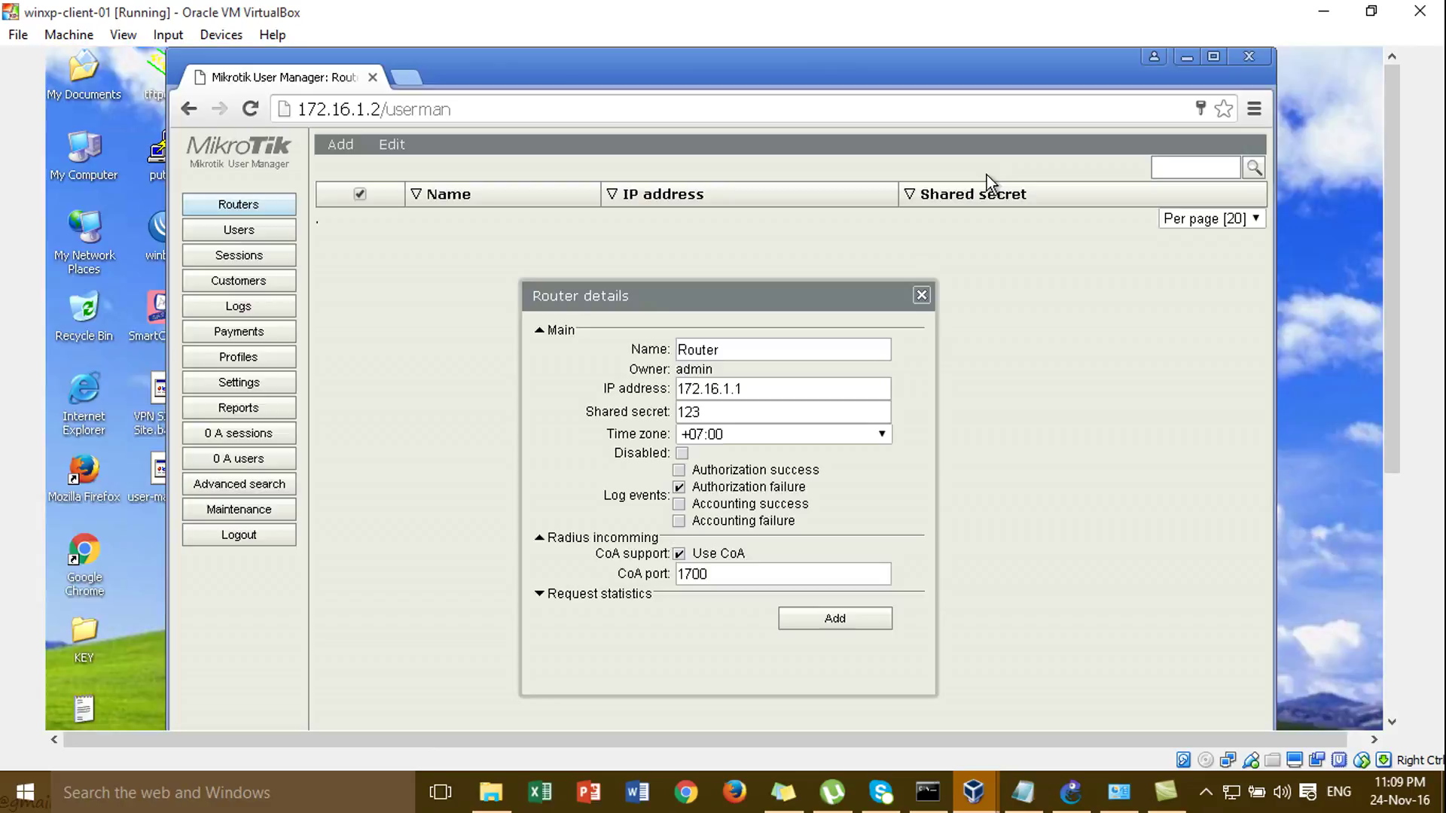
# Step: Add Router (172.16.1.1) to User Manager, check the GNS3 topology, and return to winxp-client-01
pyautogui.click(813, 621)
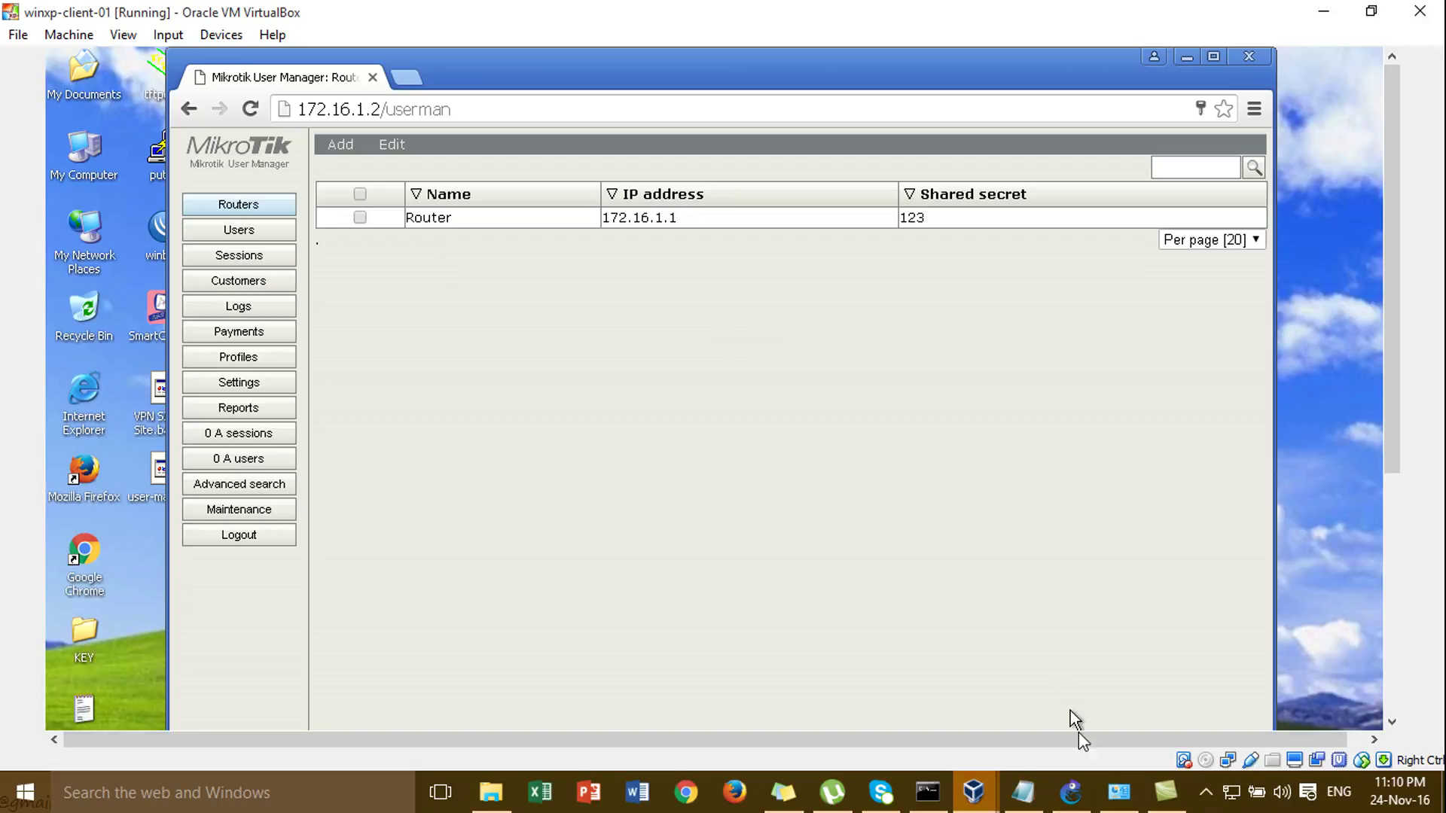
pyautogui.click(1070, 792)
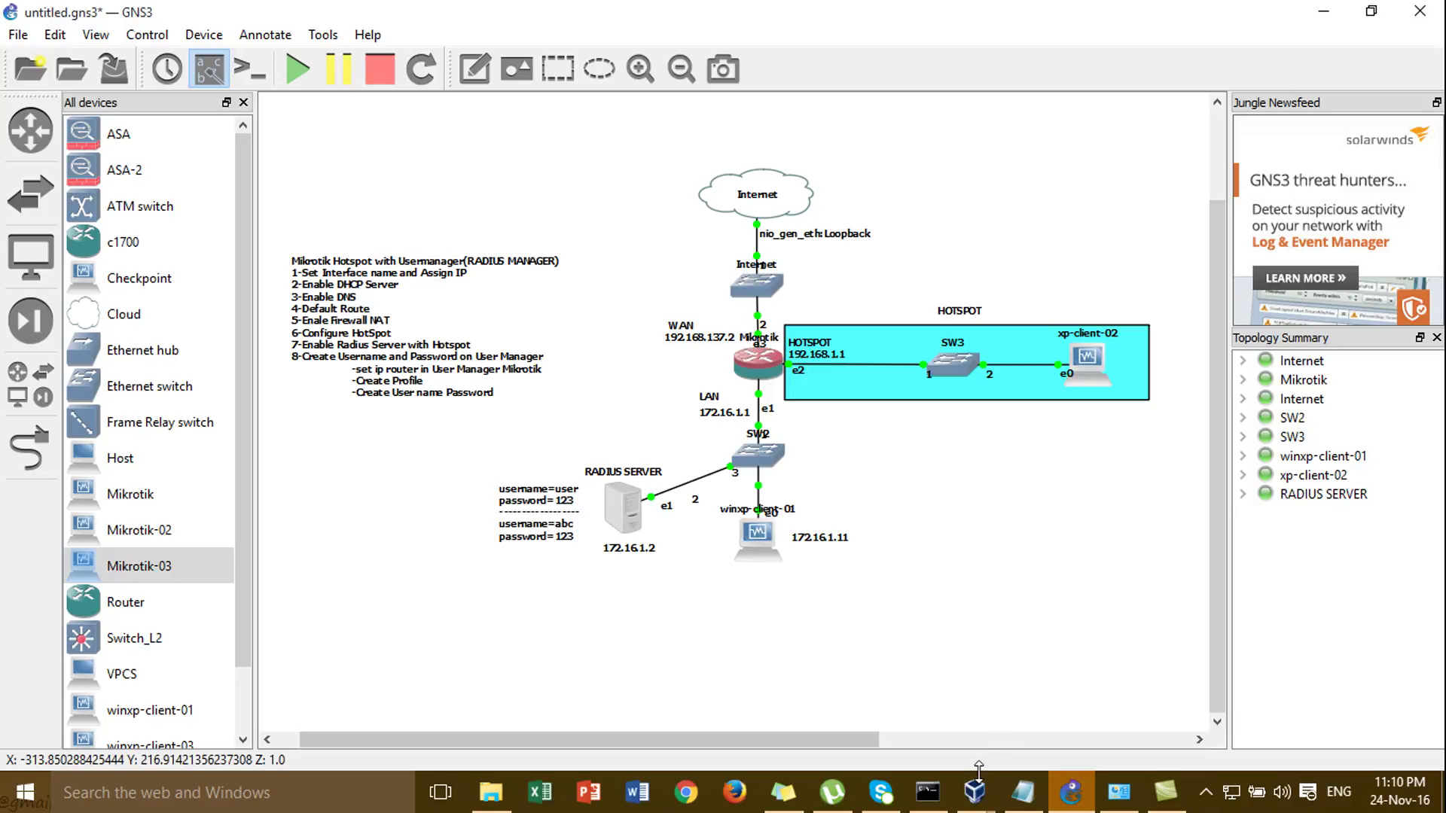
pyautogui.moveTo(974, 791)
pyautogui.click(874, 655)
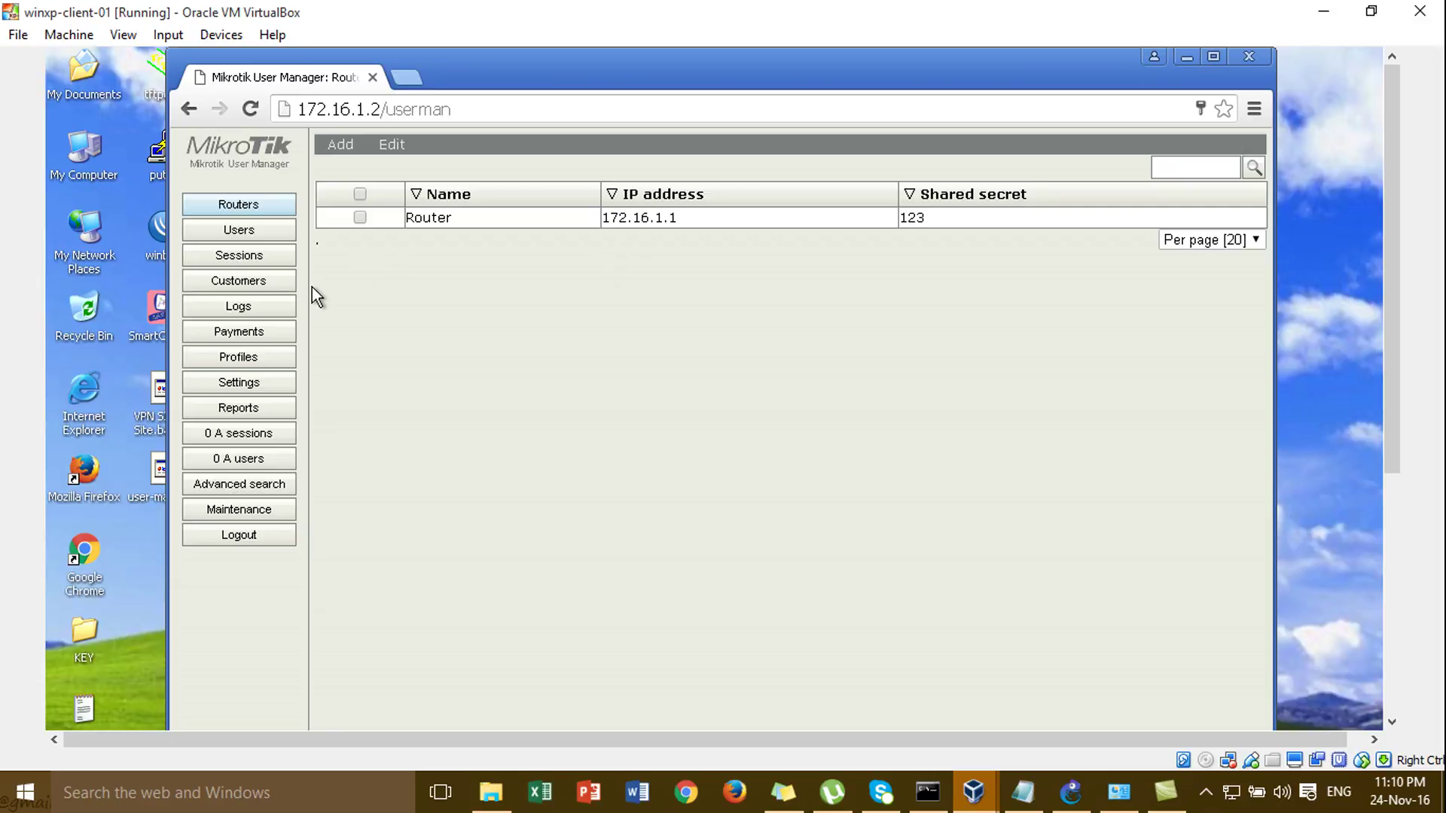
# Step: Start a new limitation from the Limitations list under Profiles
pyautogui.click(263, 360)
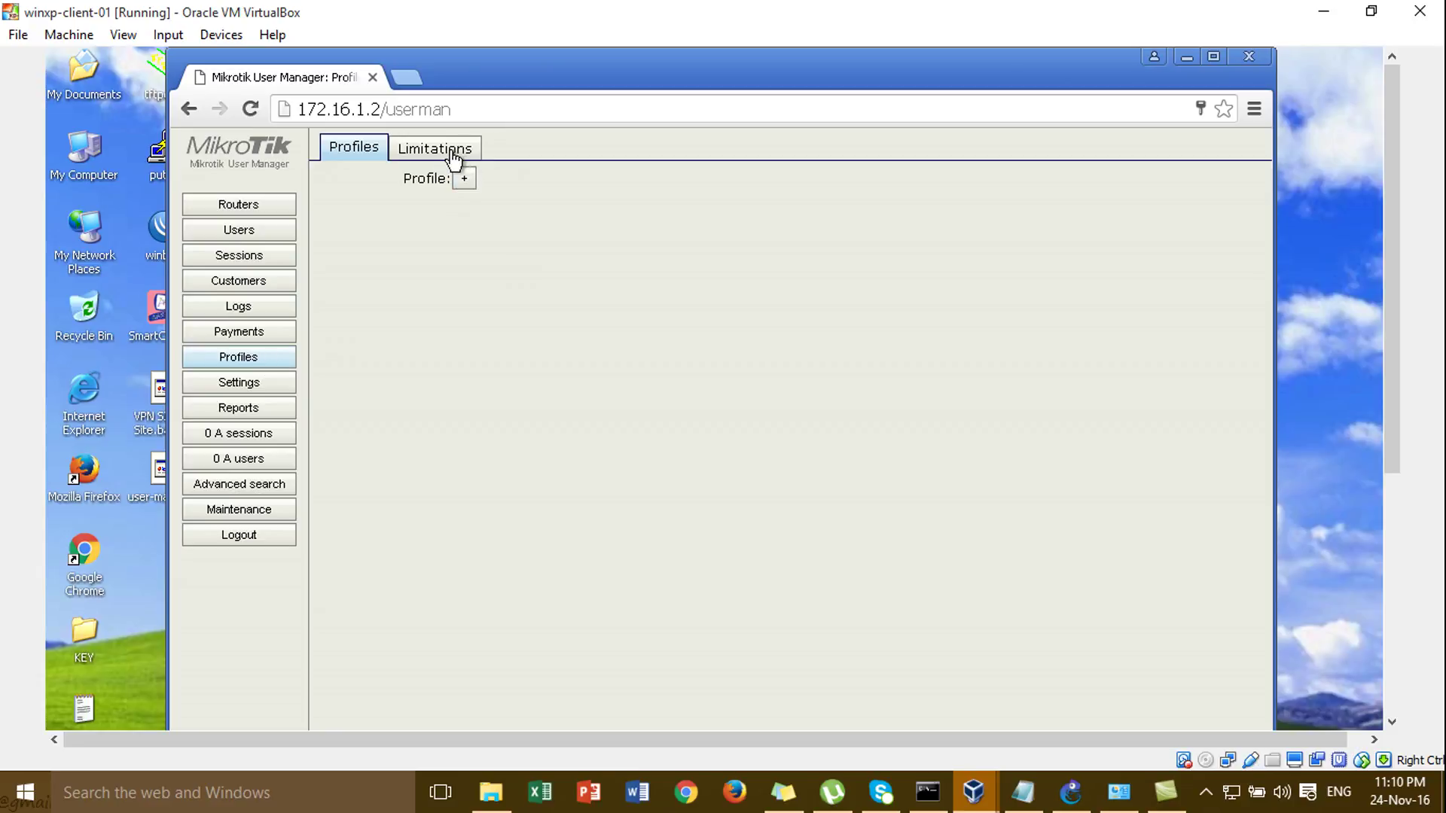
pyautogui.click(452, 155)
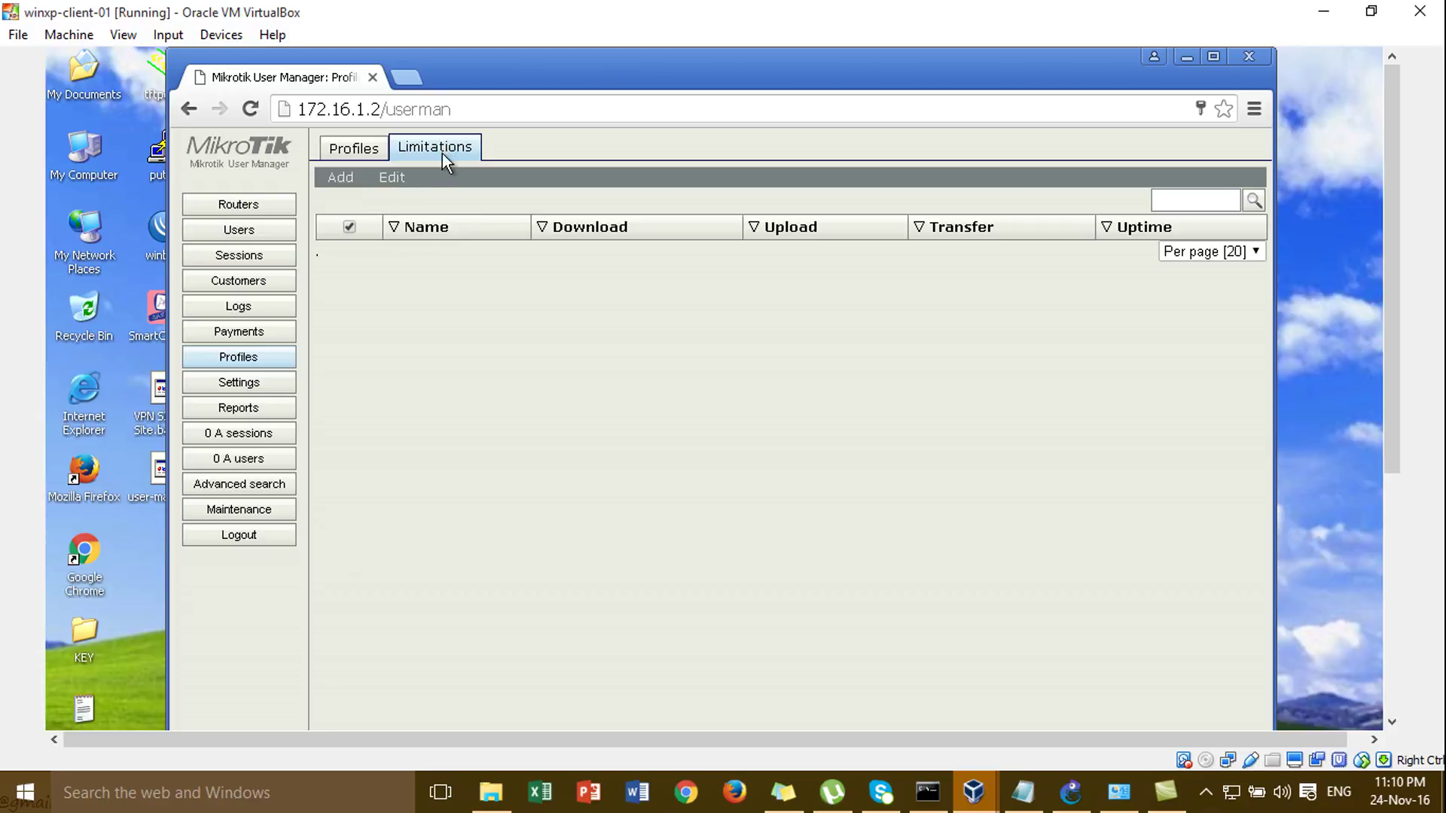
pyautogui.click(354, 178)
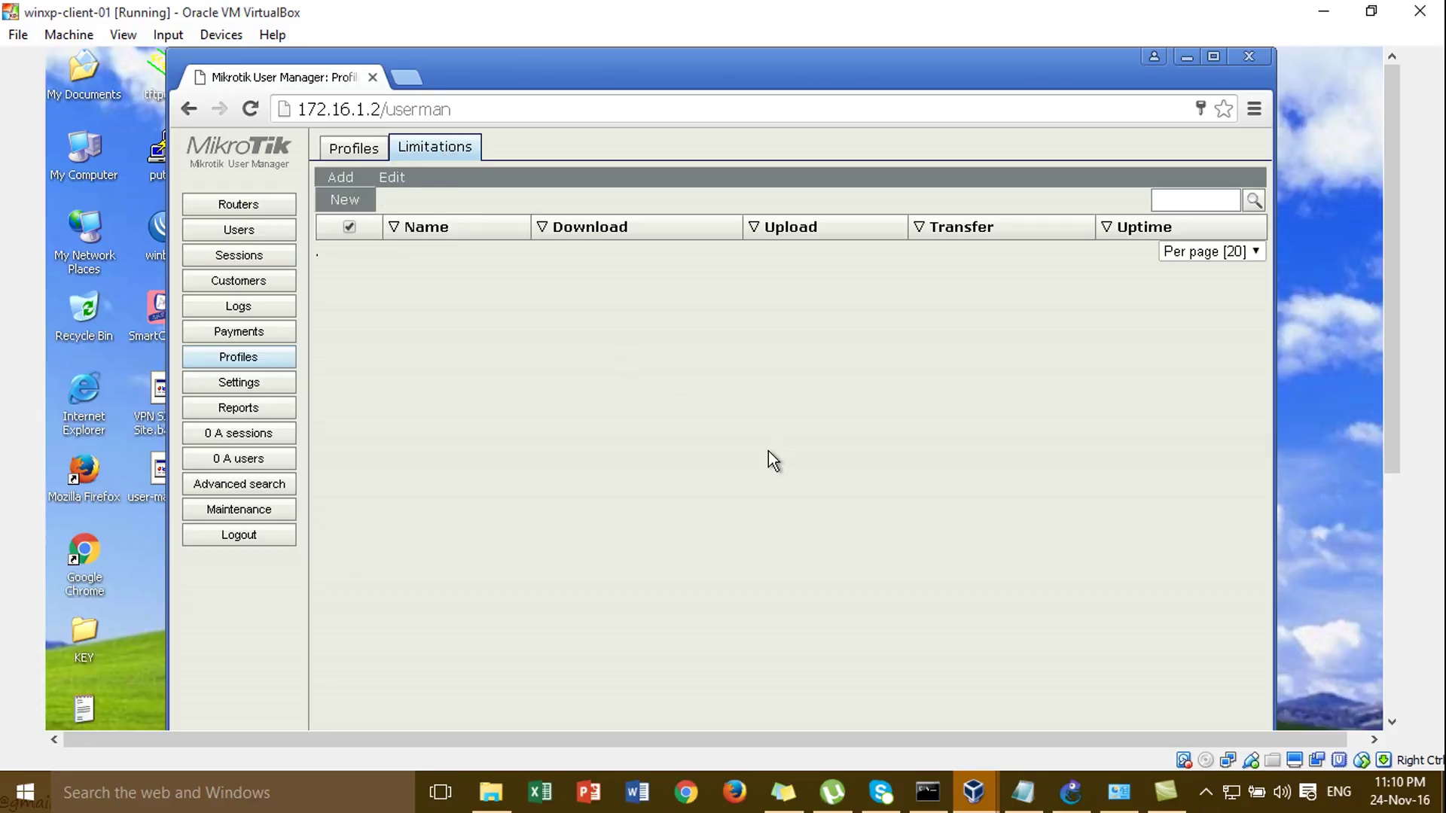
pyautogui.click(353, 201)
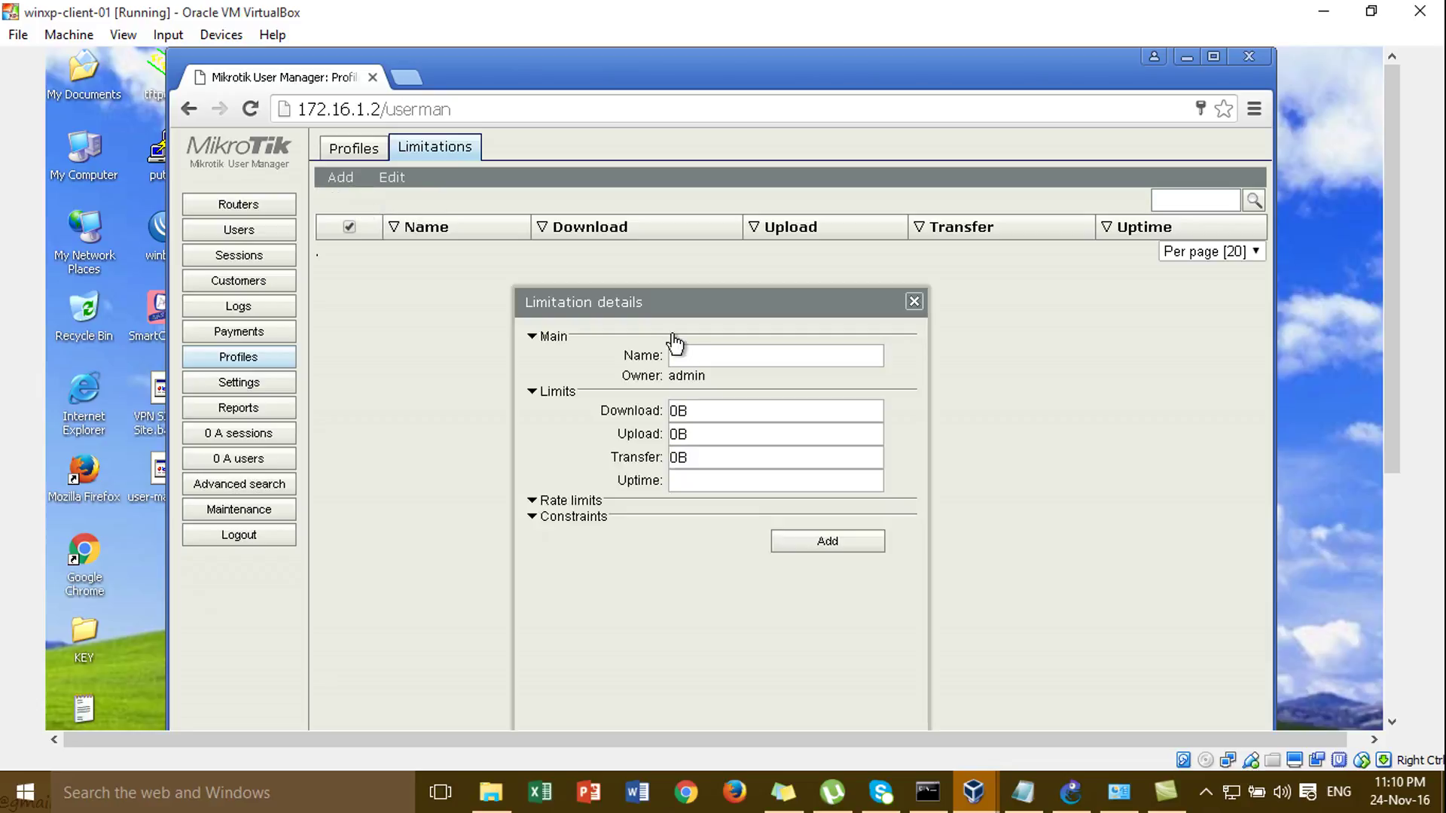
# Step: Name the limitation 'Limitation' and expand its Rate limits, ready to enter the Rx rate
pyautogui.moveTo(700, 316); pyautogui.dragTo(700, 269)
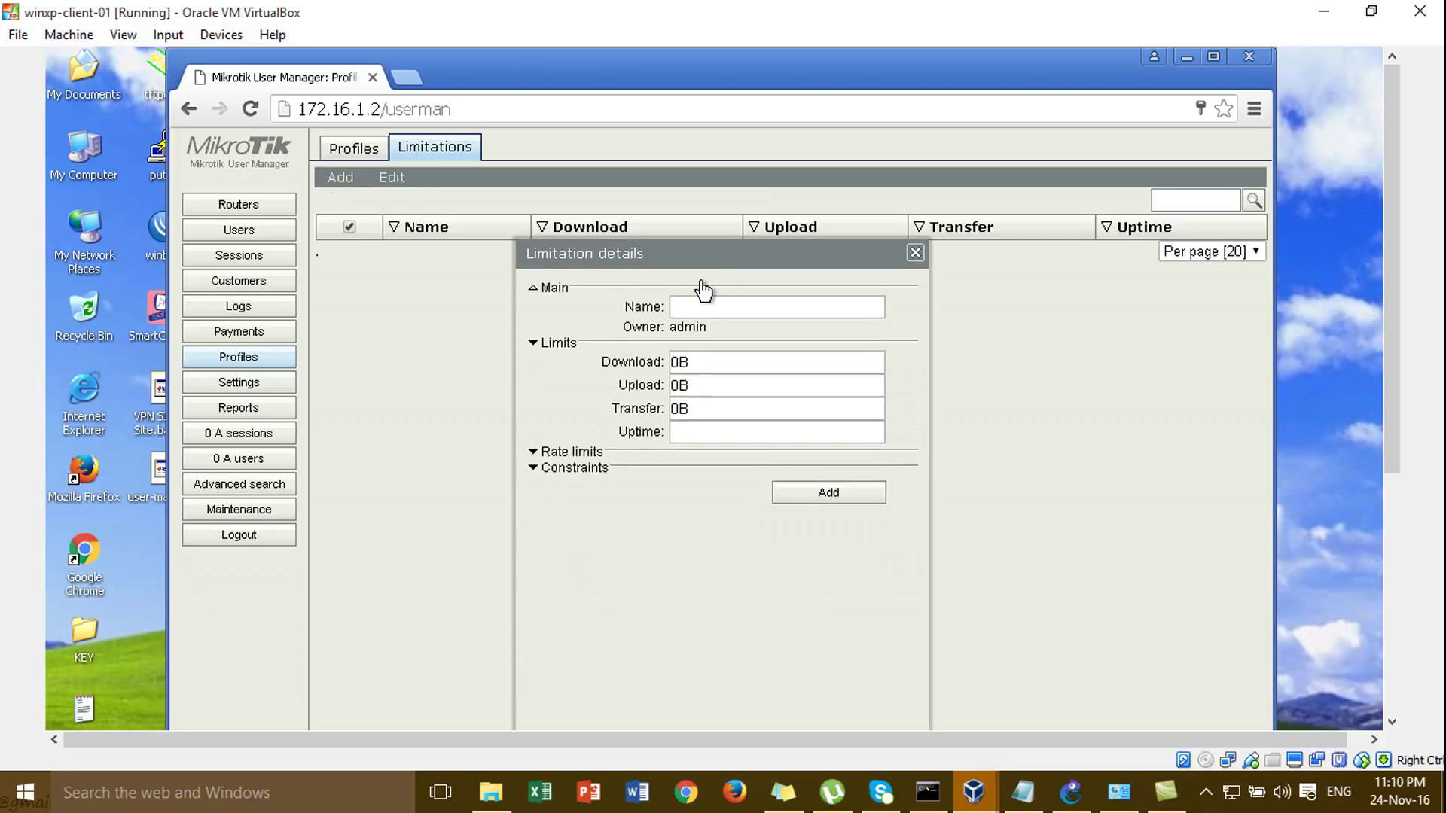
pyautogui.click(706, 302)
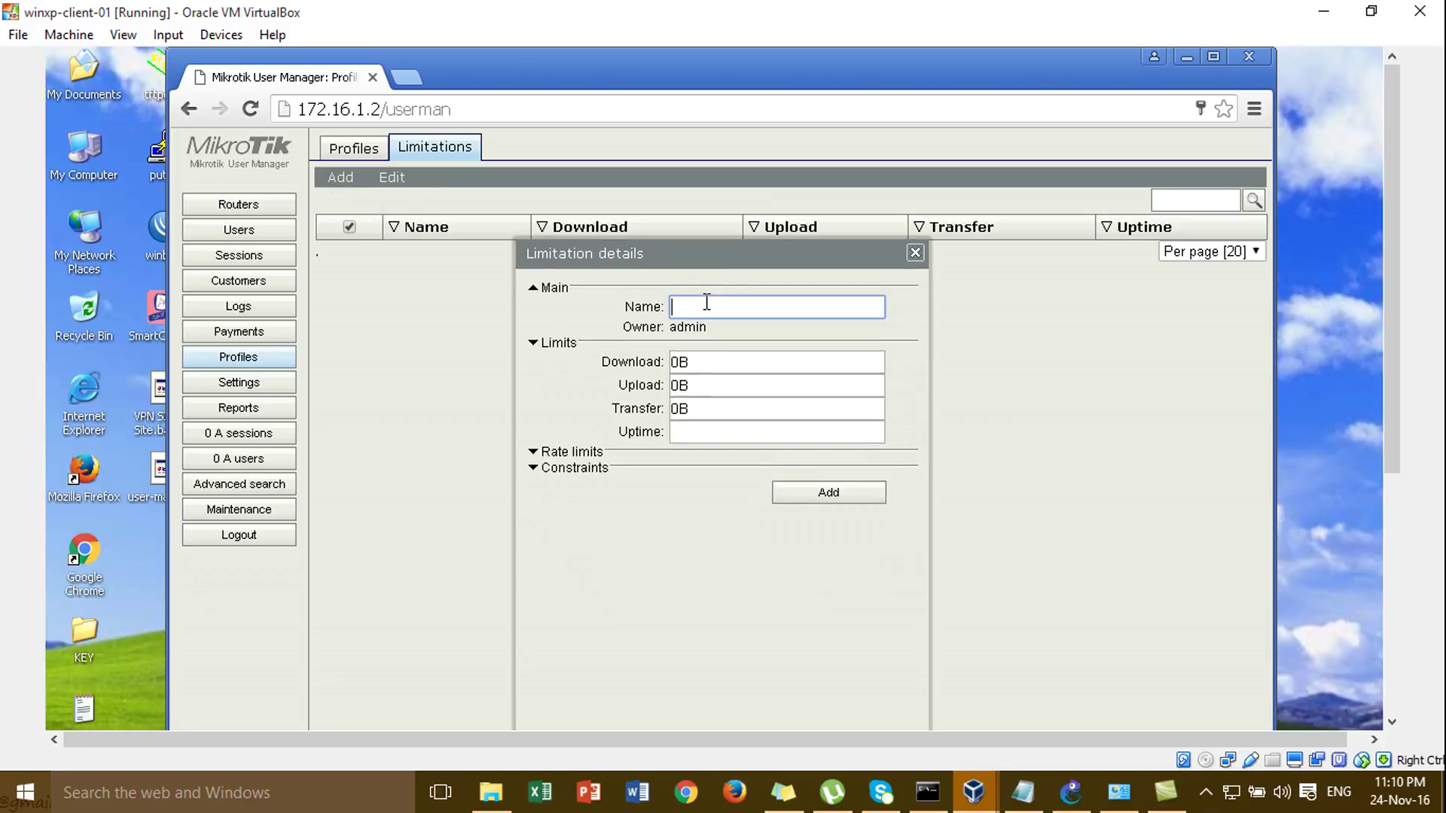
pyautogui.write('Limitation')
pyautogui.moveTo(678, 361); pyautogui.dragTo(670, 360)
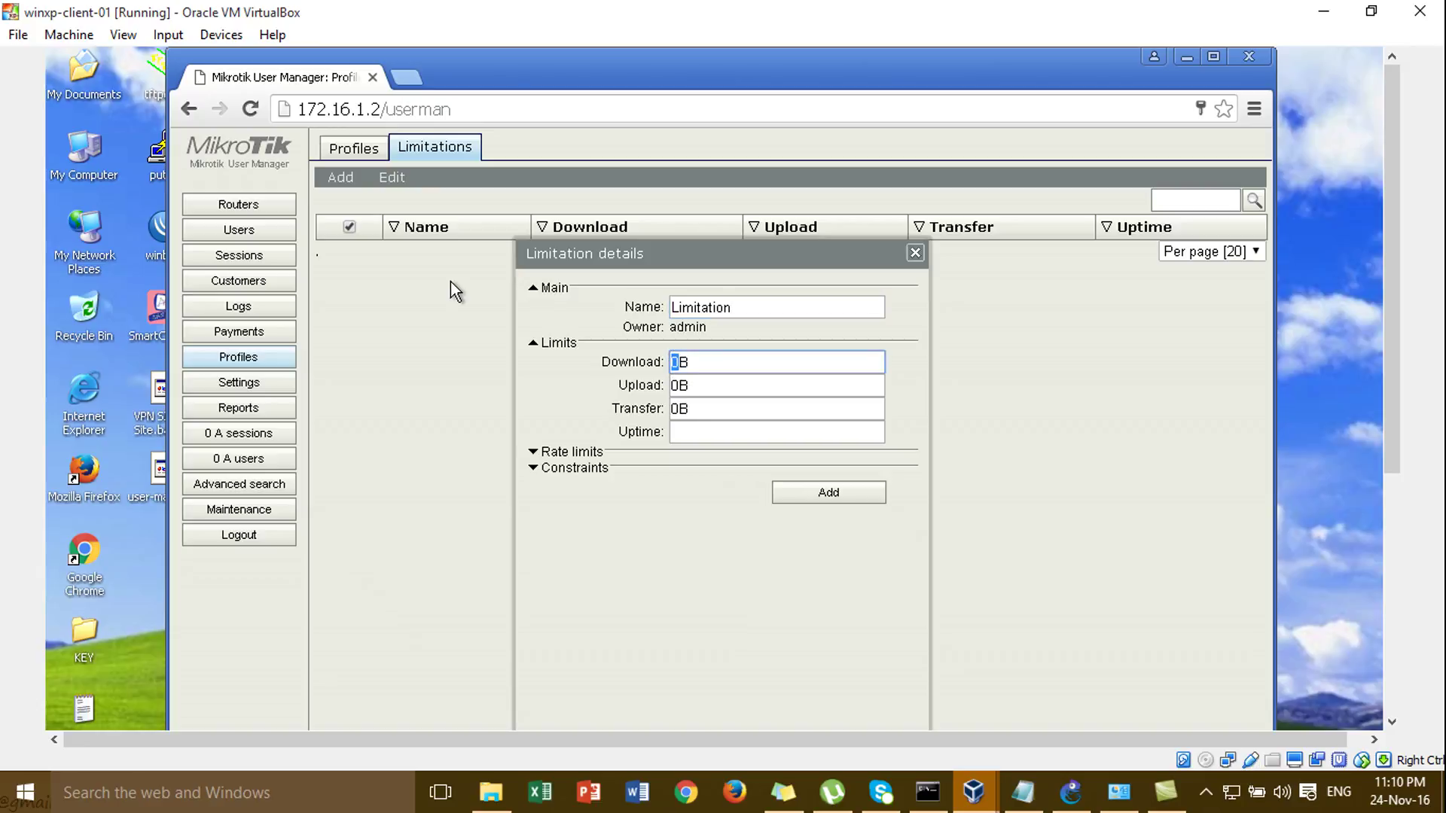
pyautogui.click(678, 385)
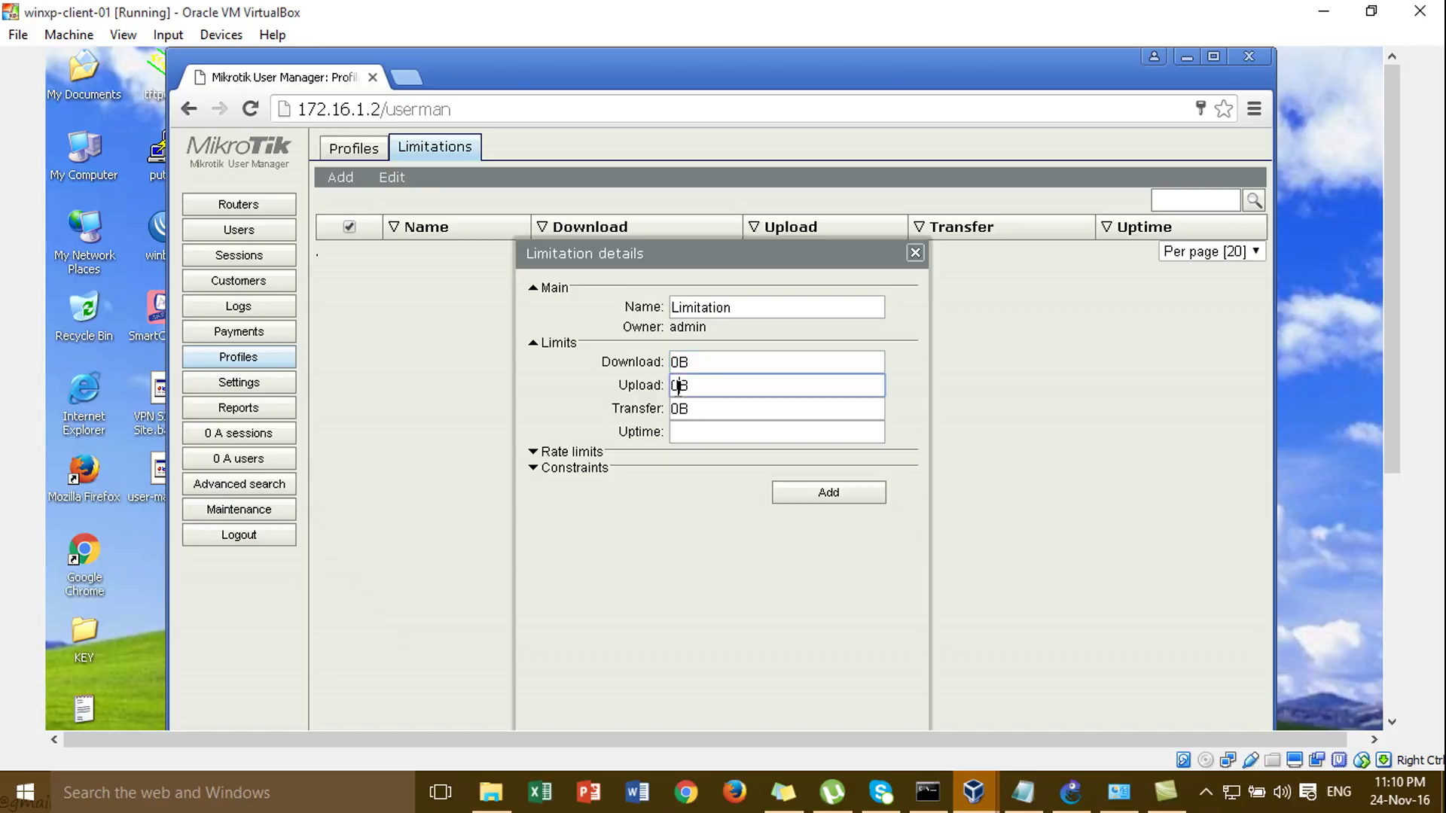
pyautogui.click(687, 437)
pyautogui.click(595, 452)
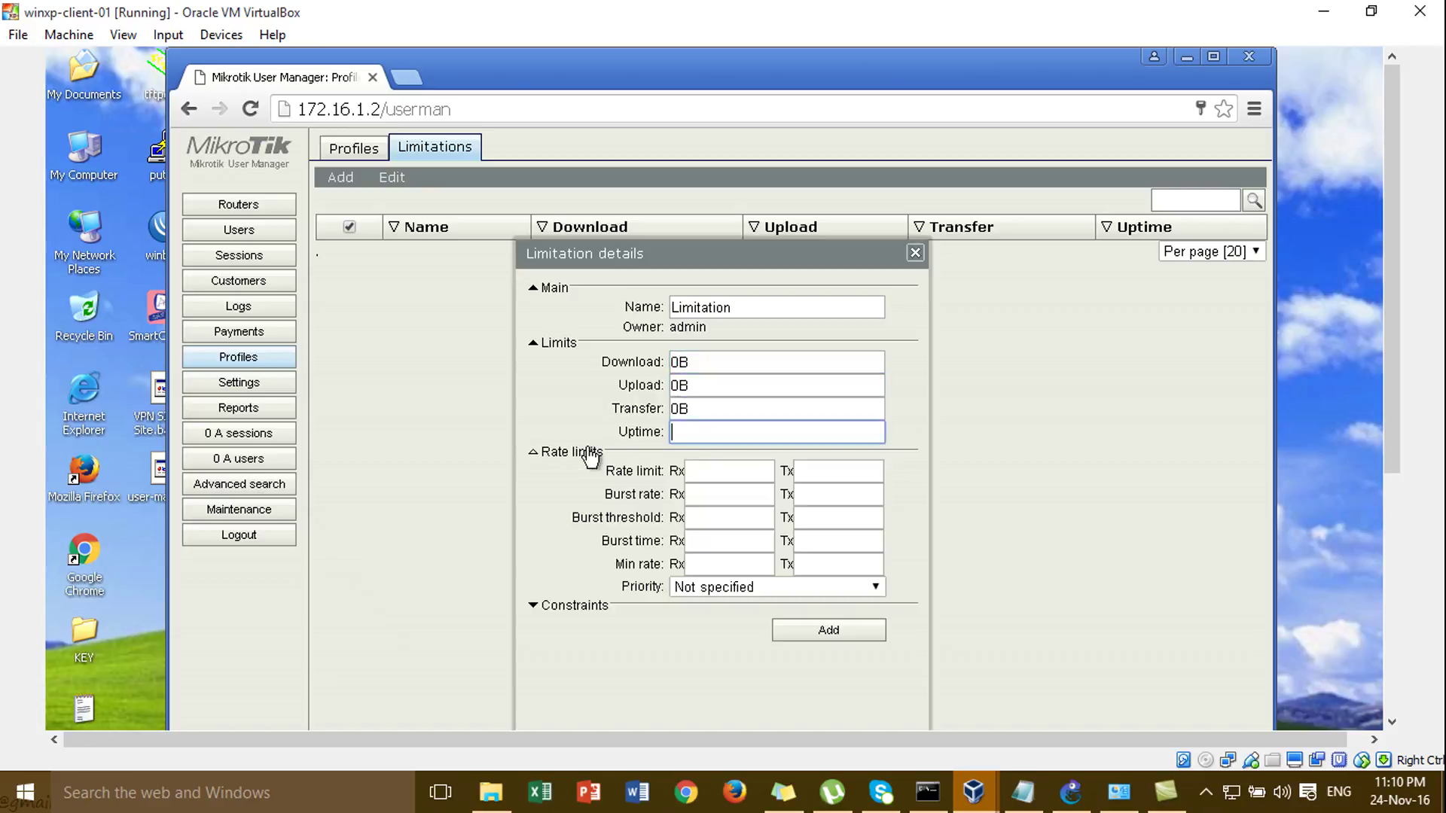
pyautogui.click(720, 476)
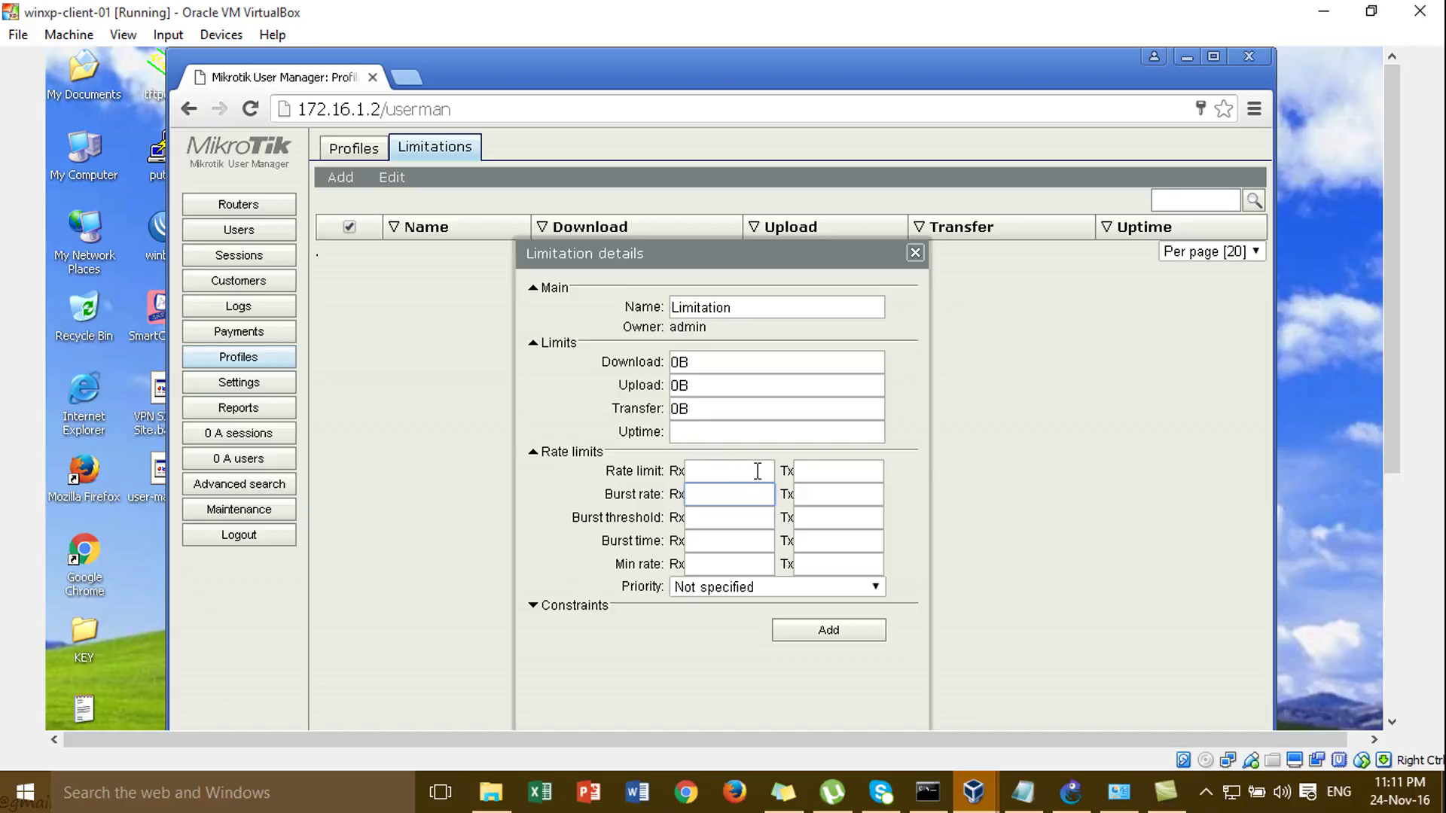
# Step: Fill in the limitation's download and burst rate fields and save the new Limitation
pyautogui.click(804, 431)
pyautogui.click(830, 359)
pyautogui.click(838, 495)
pyautogui.click(829, 630)
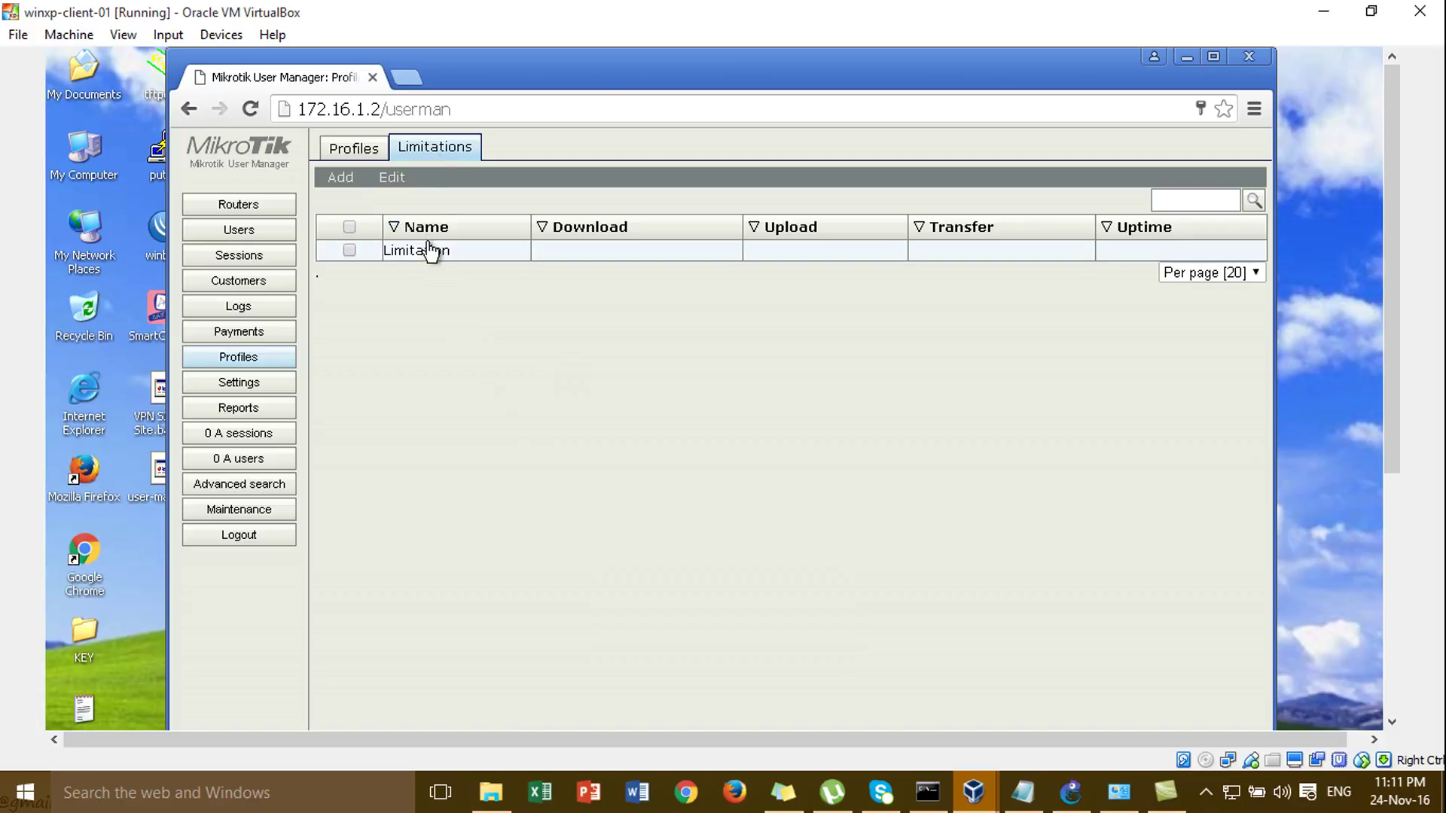
# Step: Create a new profile named Home
pyautogui.click(369, 153)
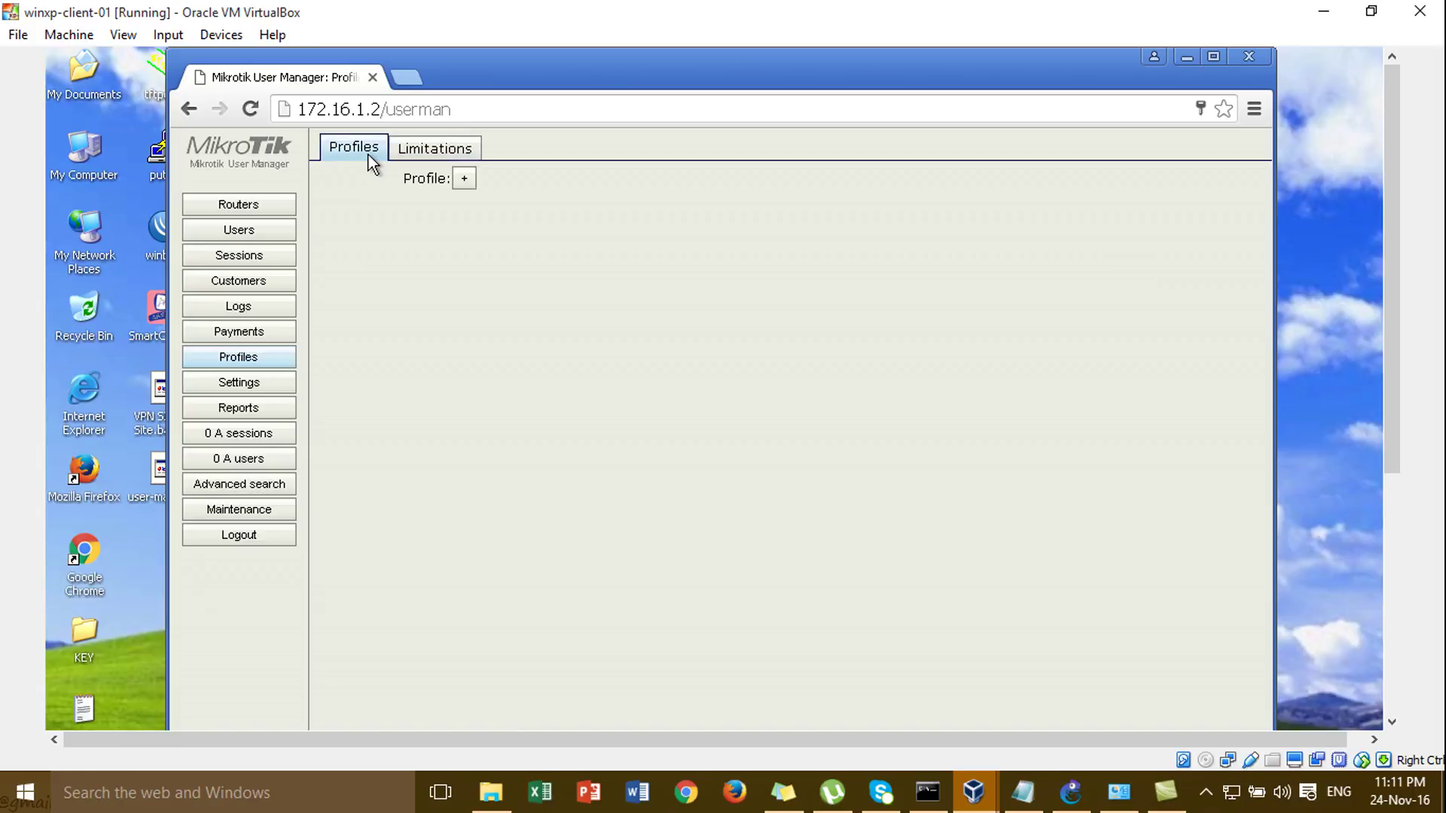
pyautogui.click(464, 179)
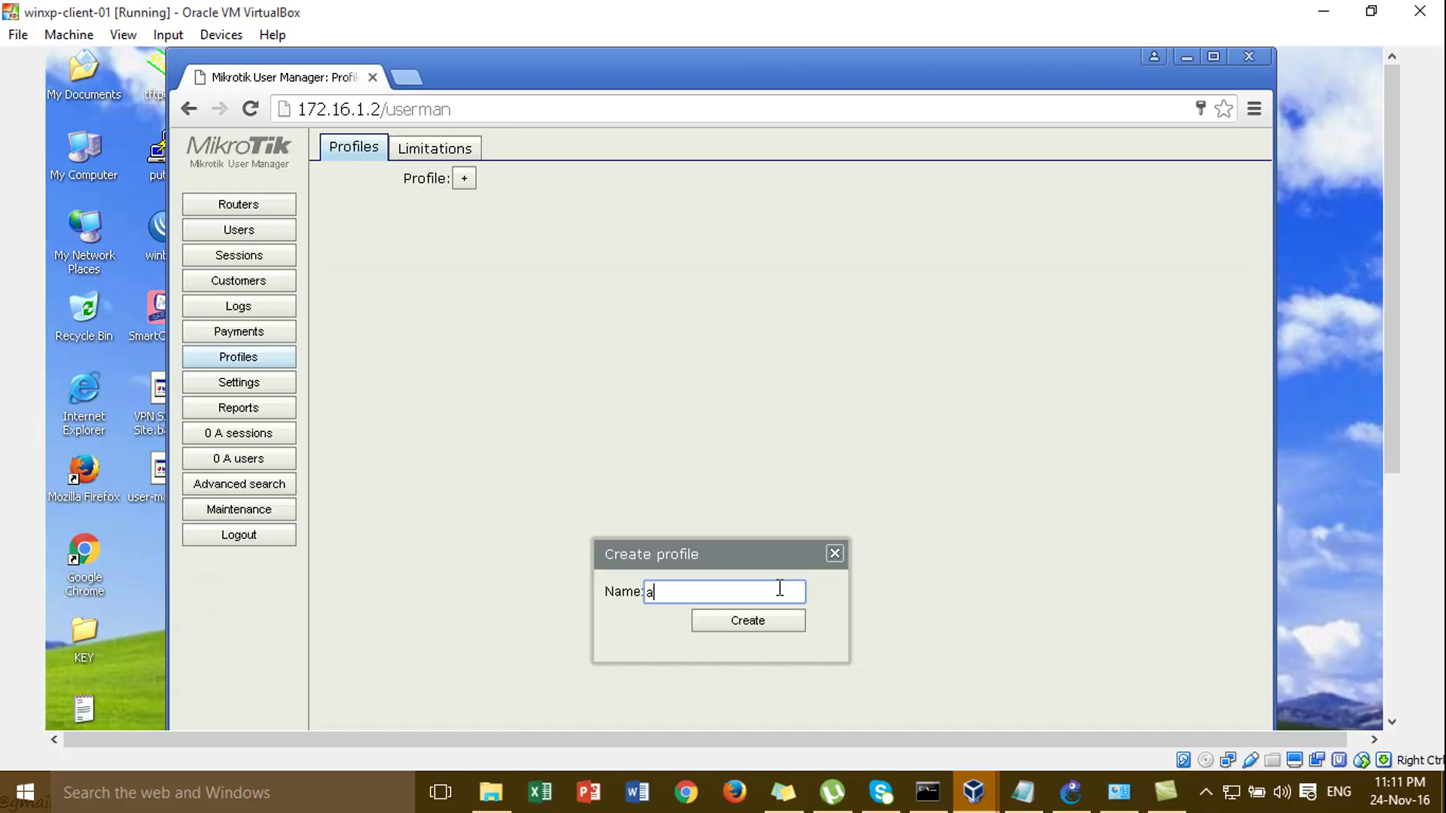
pyautogui.write('abc')
pyautogui.press('BackSpace')
pyautogui.press('BackSpace')
pyautogui.press('BackSpace')
pyautogui.write('Home')
pyautogui.click(753, 621)
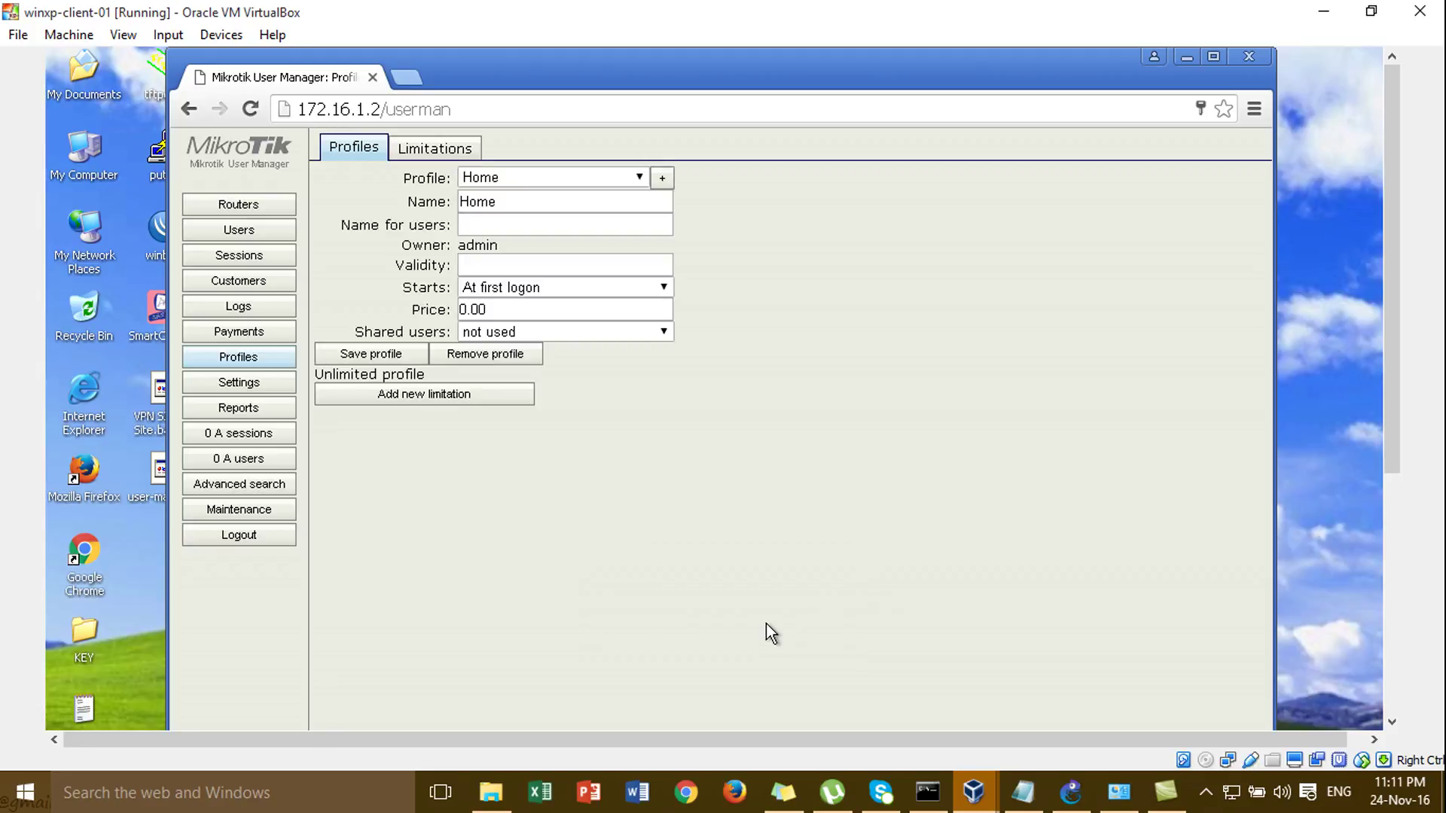
# Step: Set Home as the profile's display name, save it, and attach an Always limitation
pyautogui.click(520, 225)
pyautogui.write('Home')
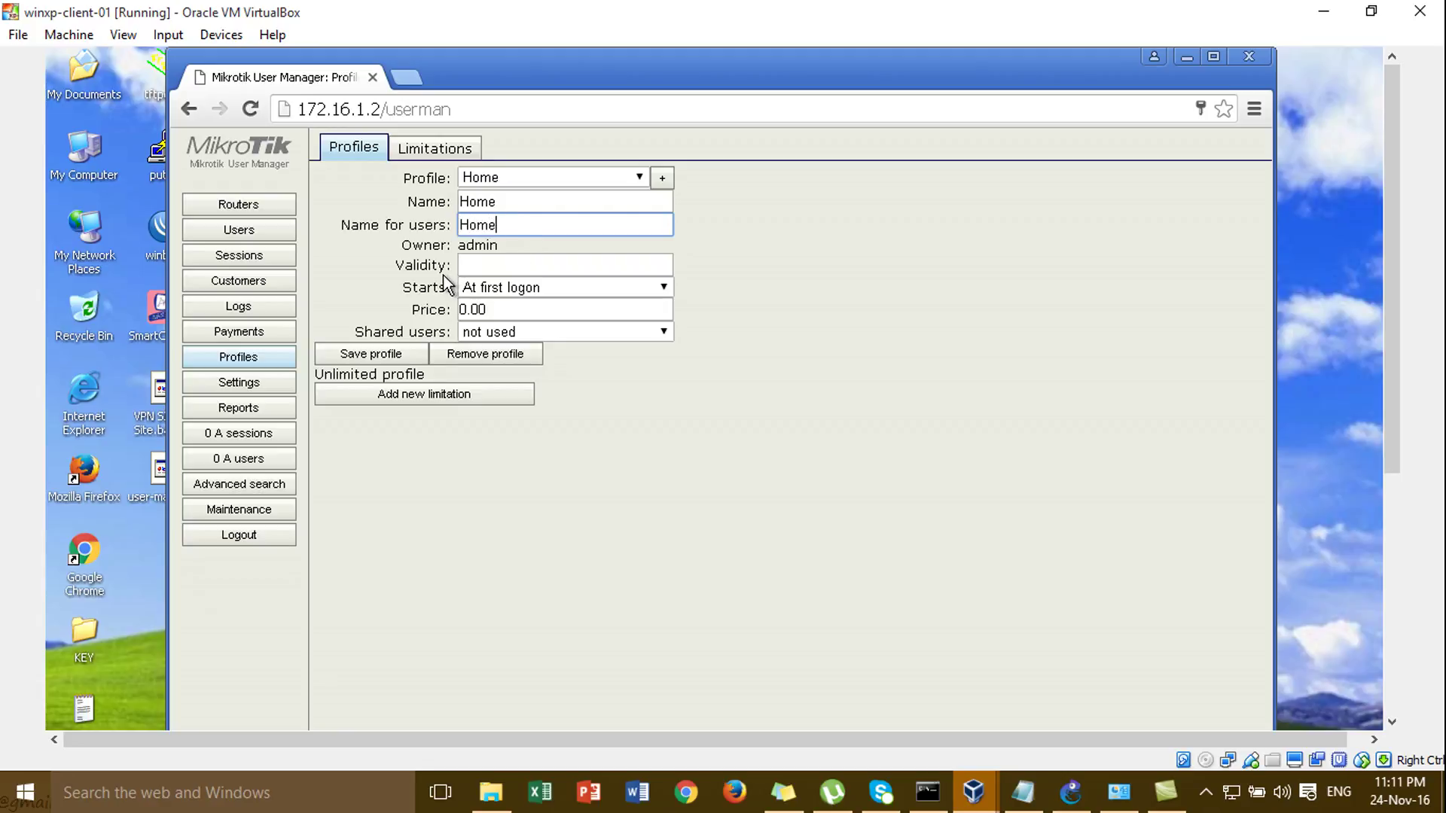
pyautogui.click(468, 262)
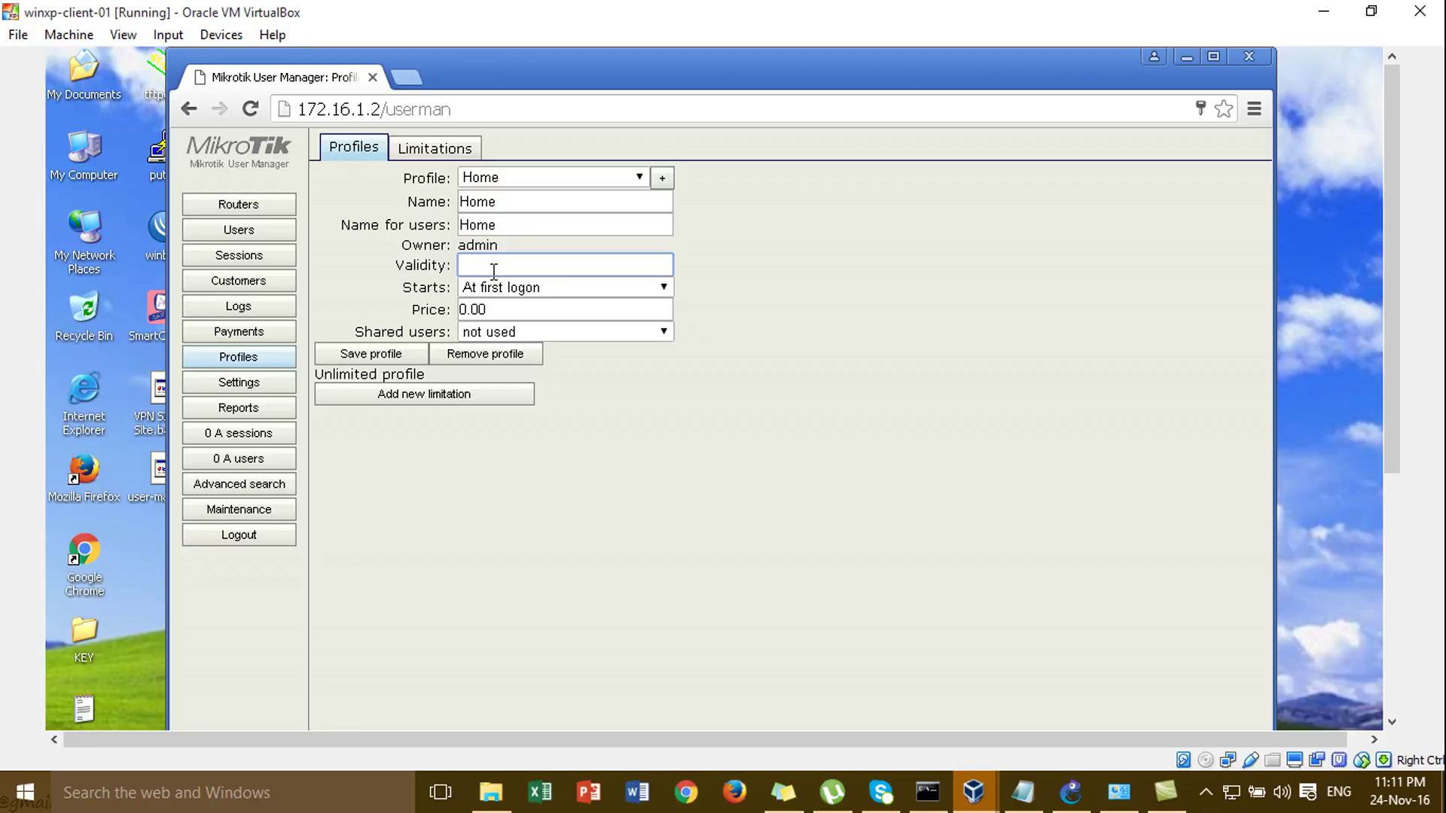
pyautogui.click(465, 309)
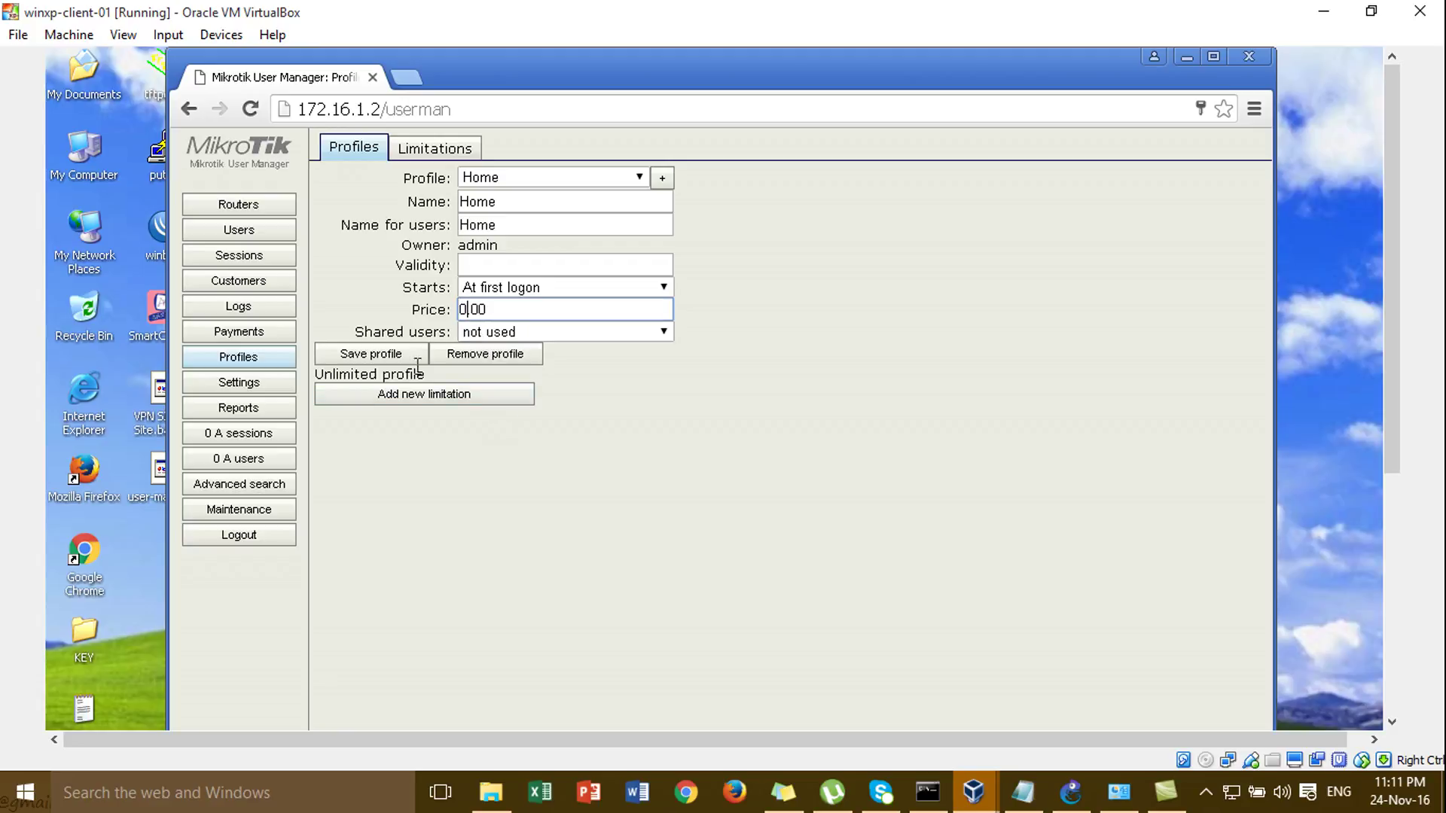
pyautogui.click(393, 356)
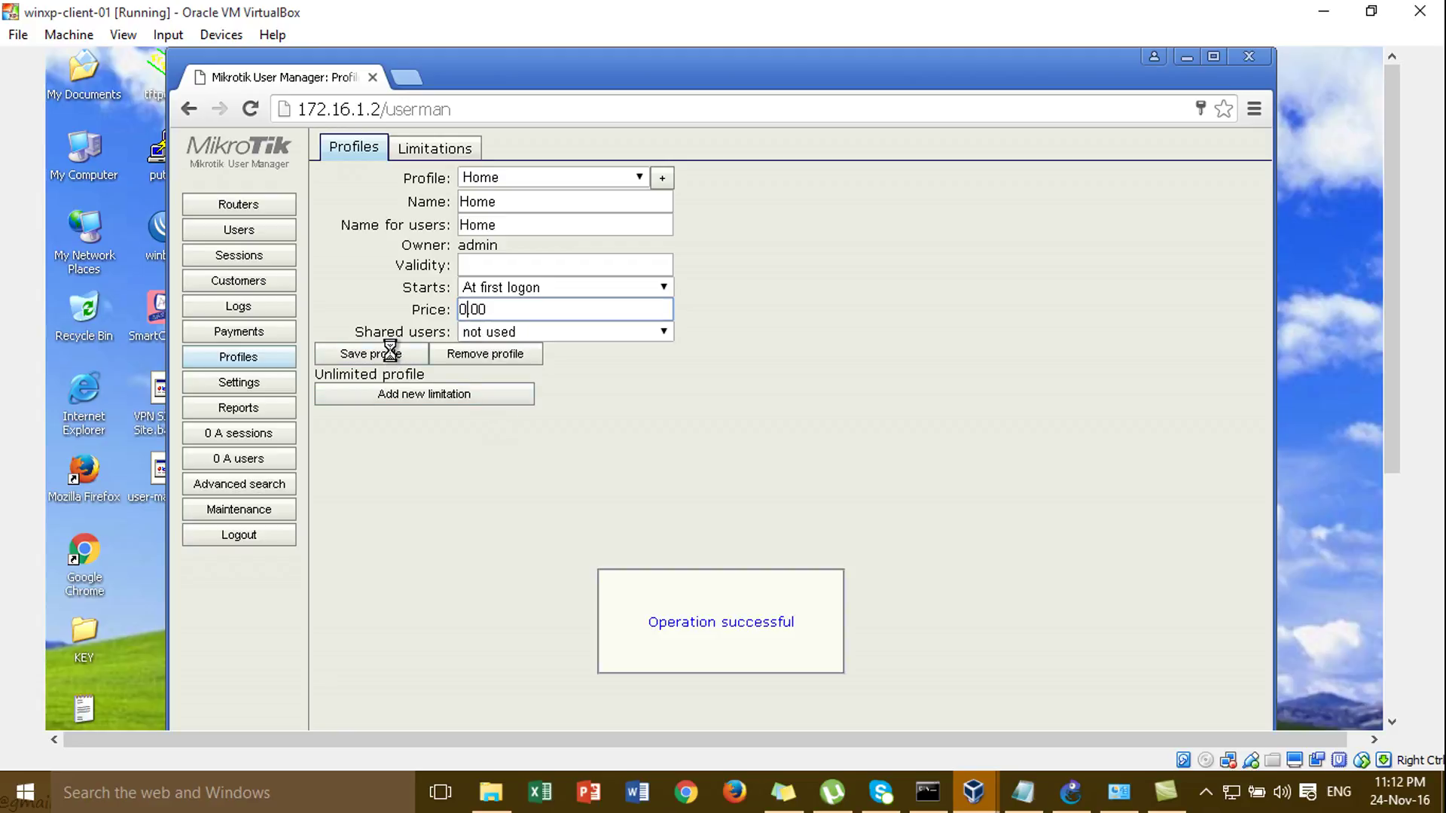
pyautogui.click(410, 399)
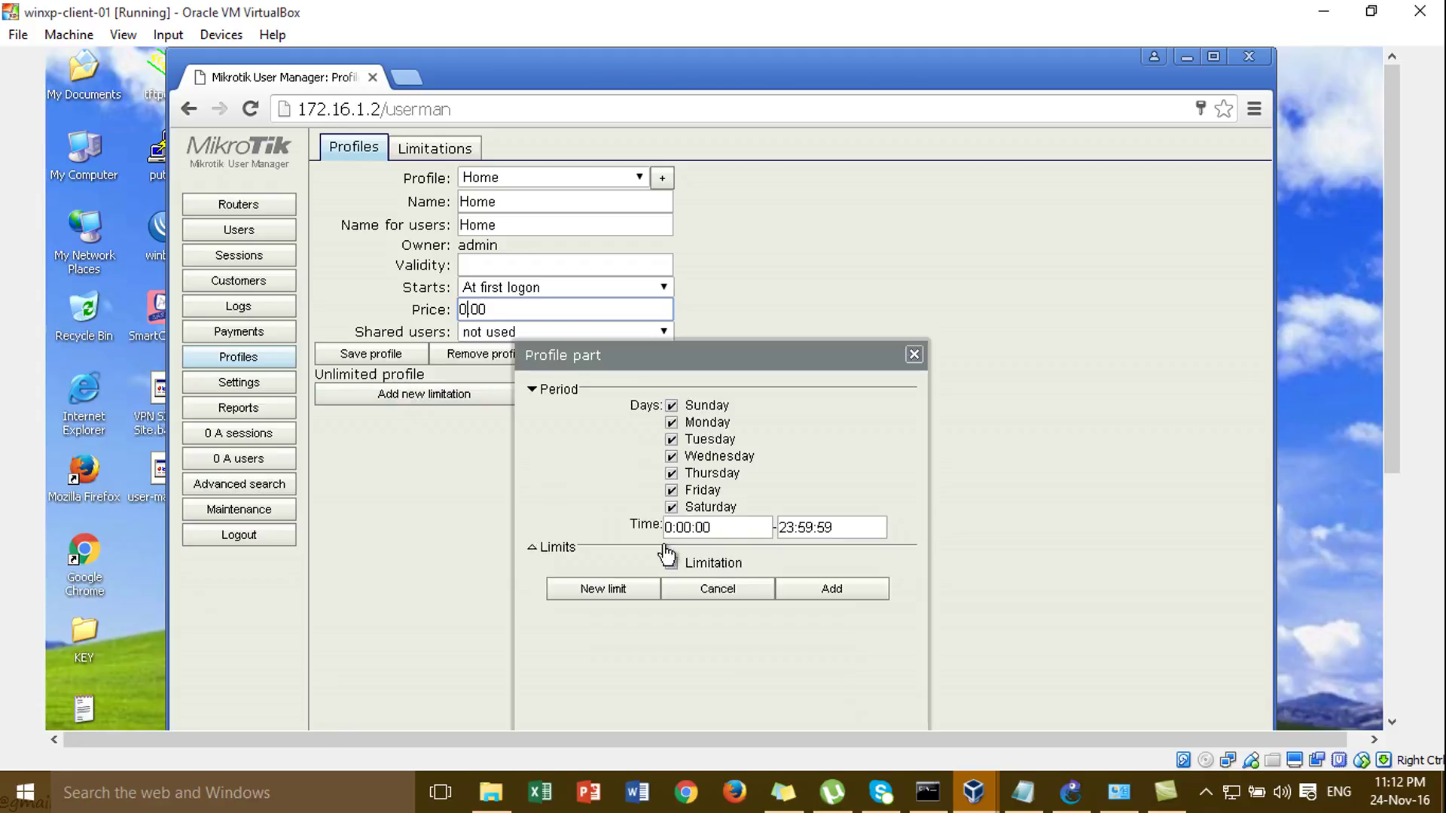
pyautogui.click(683, 566)
pyautogui.click(817, 595)
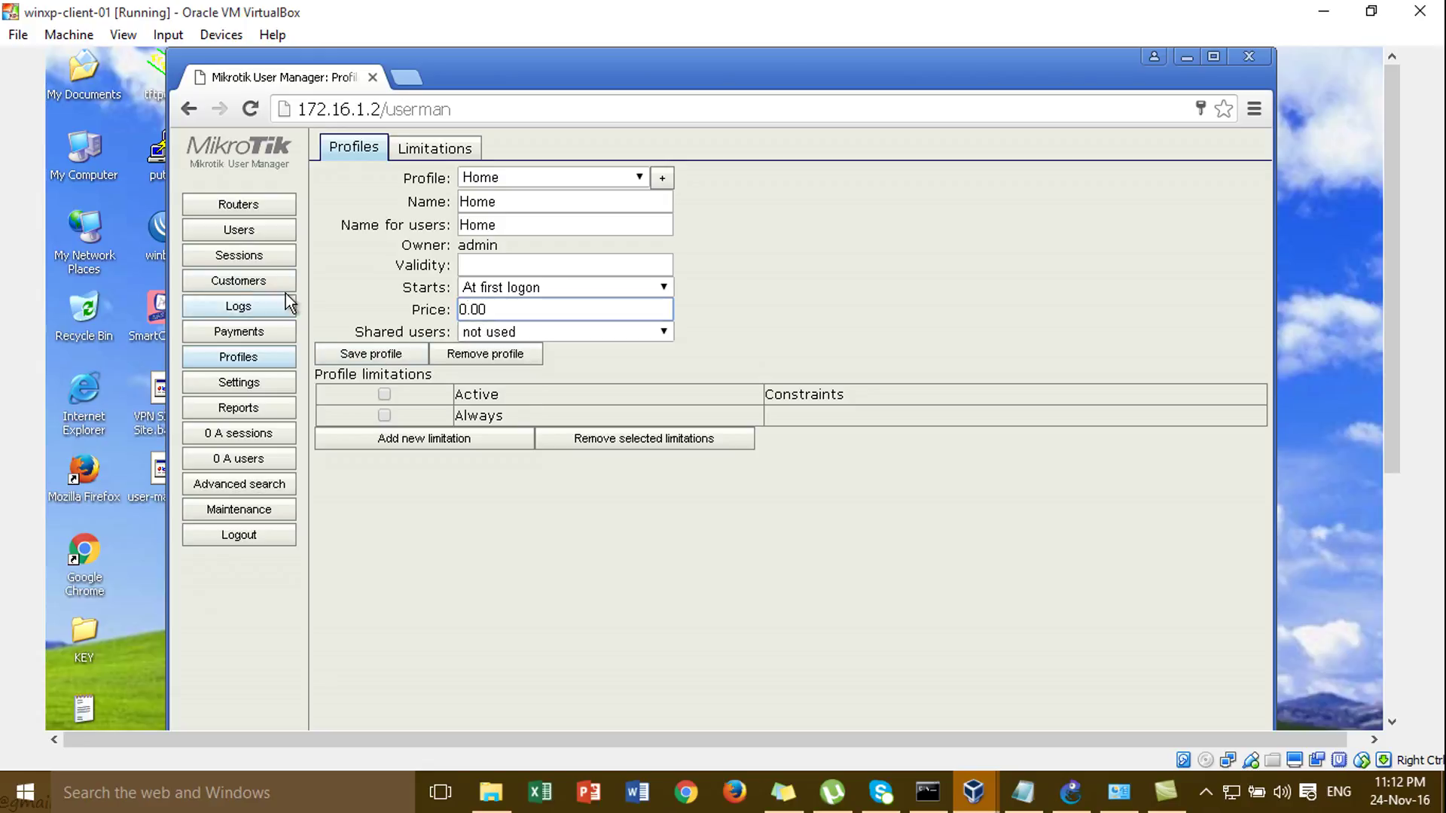
# Step: Start a single new user with username home and enter its password
pyautogui.click(239, 229)
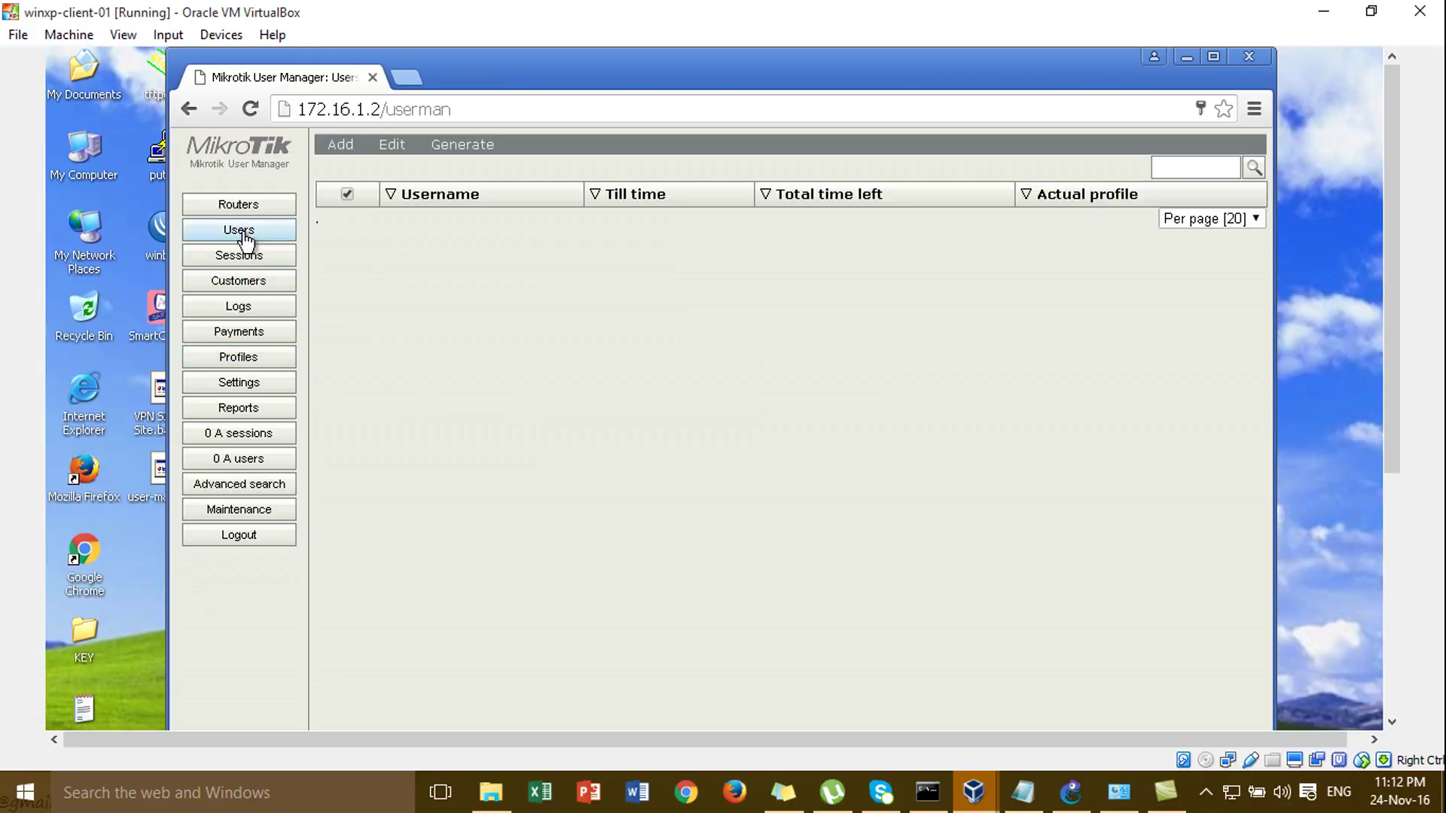
pyautogui.click(339, 149)
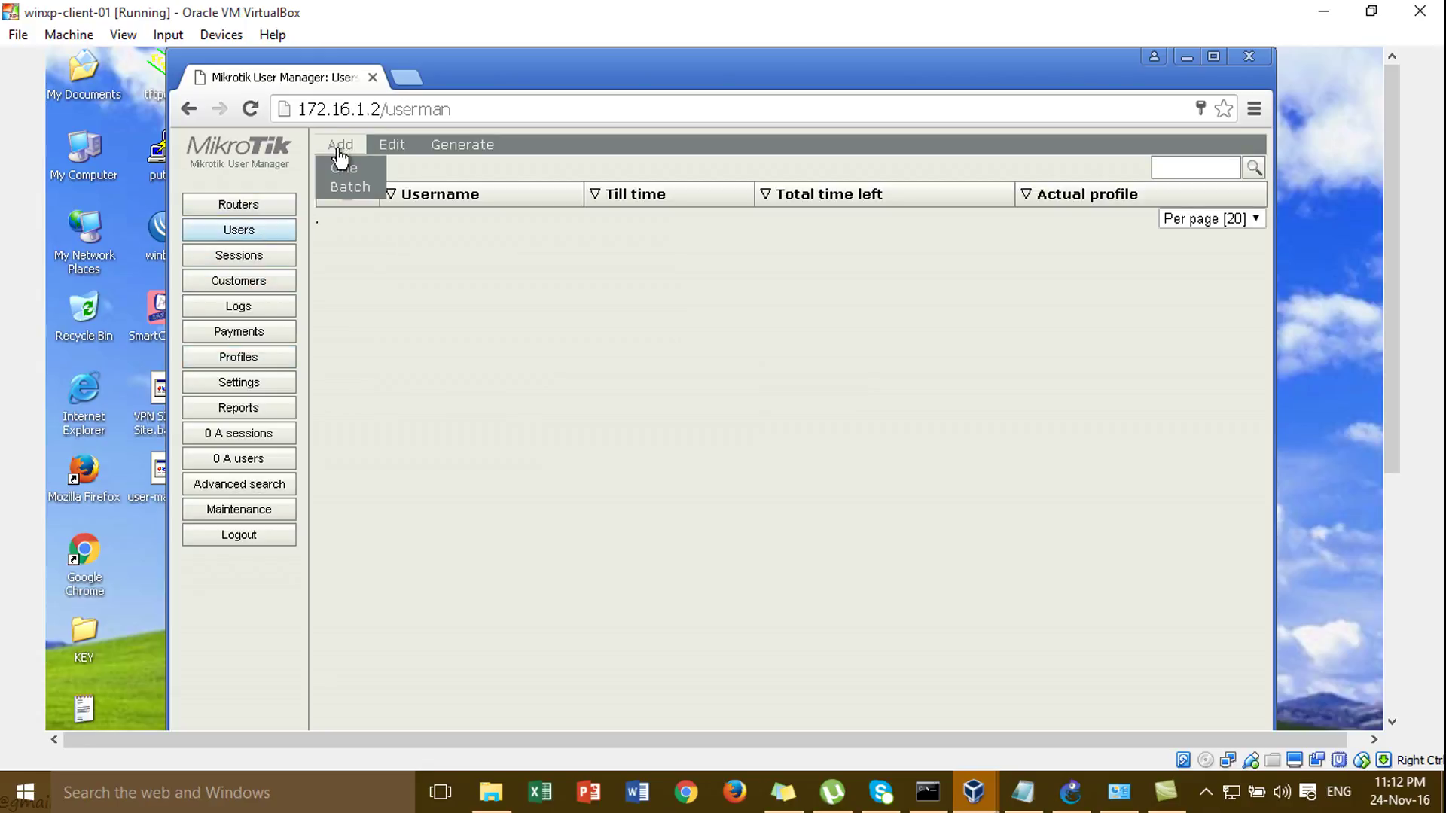
pyautogui.click(343, 166)
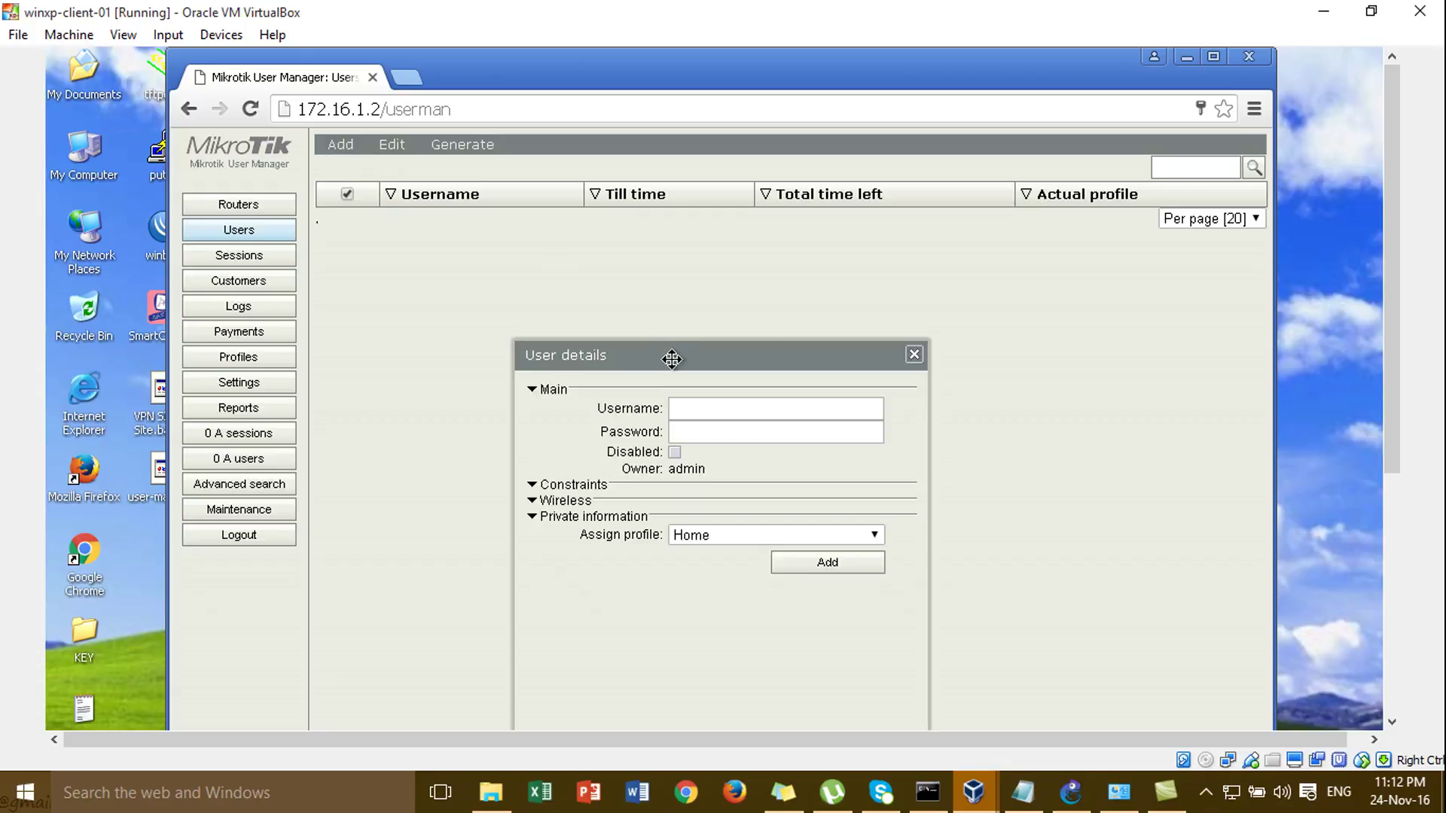
pyautogui.moveTo(672, 359); pyautogui.dragTo(667, 246)
pyautogui.click(701, 308)
pyautogui.click(704, 299)
pyautogui.write('home')
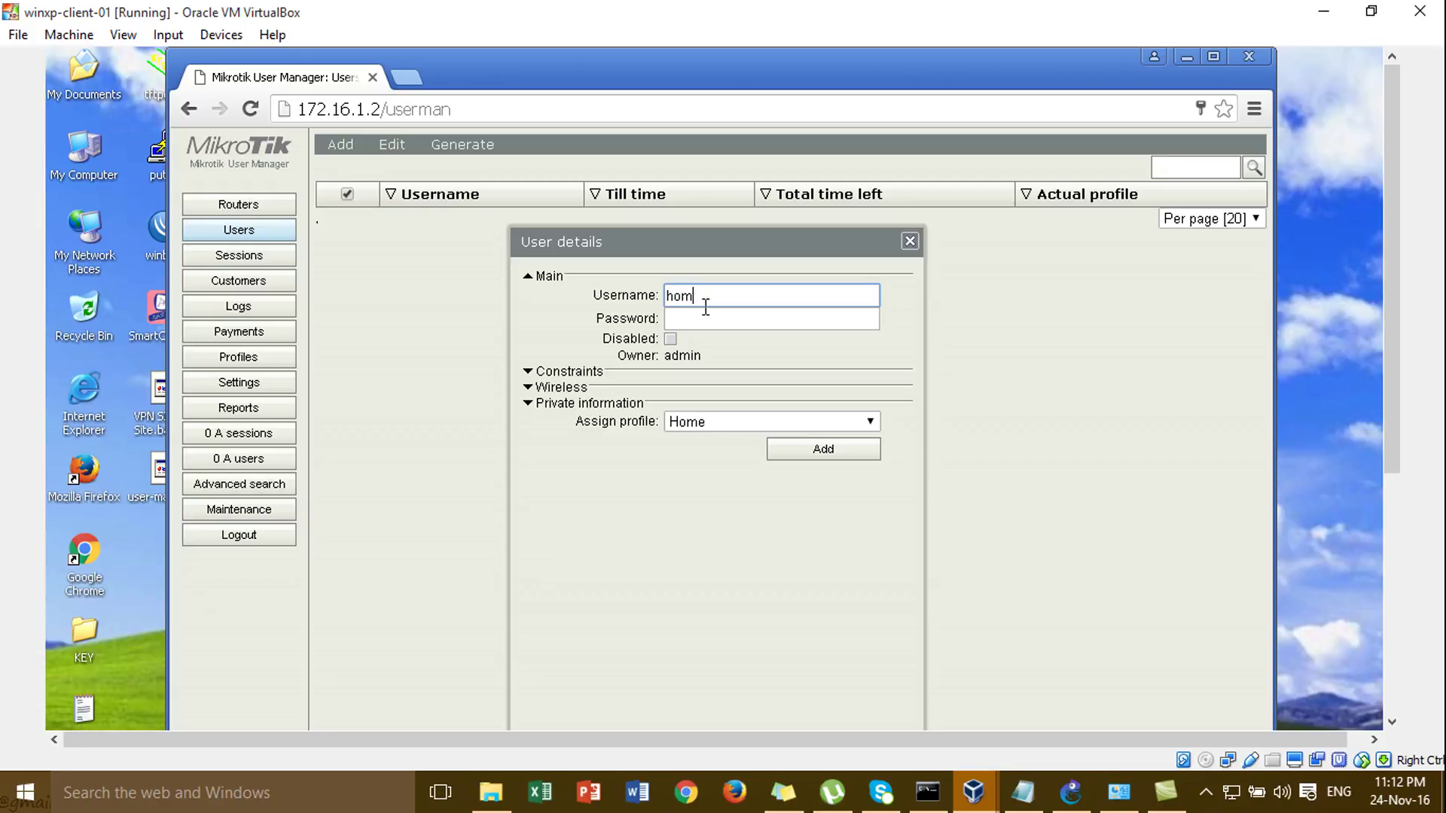
pyautogui.click(705, 317)
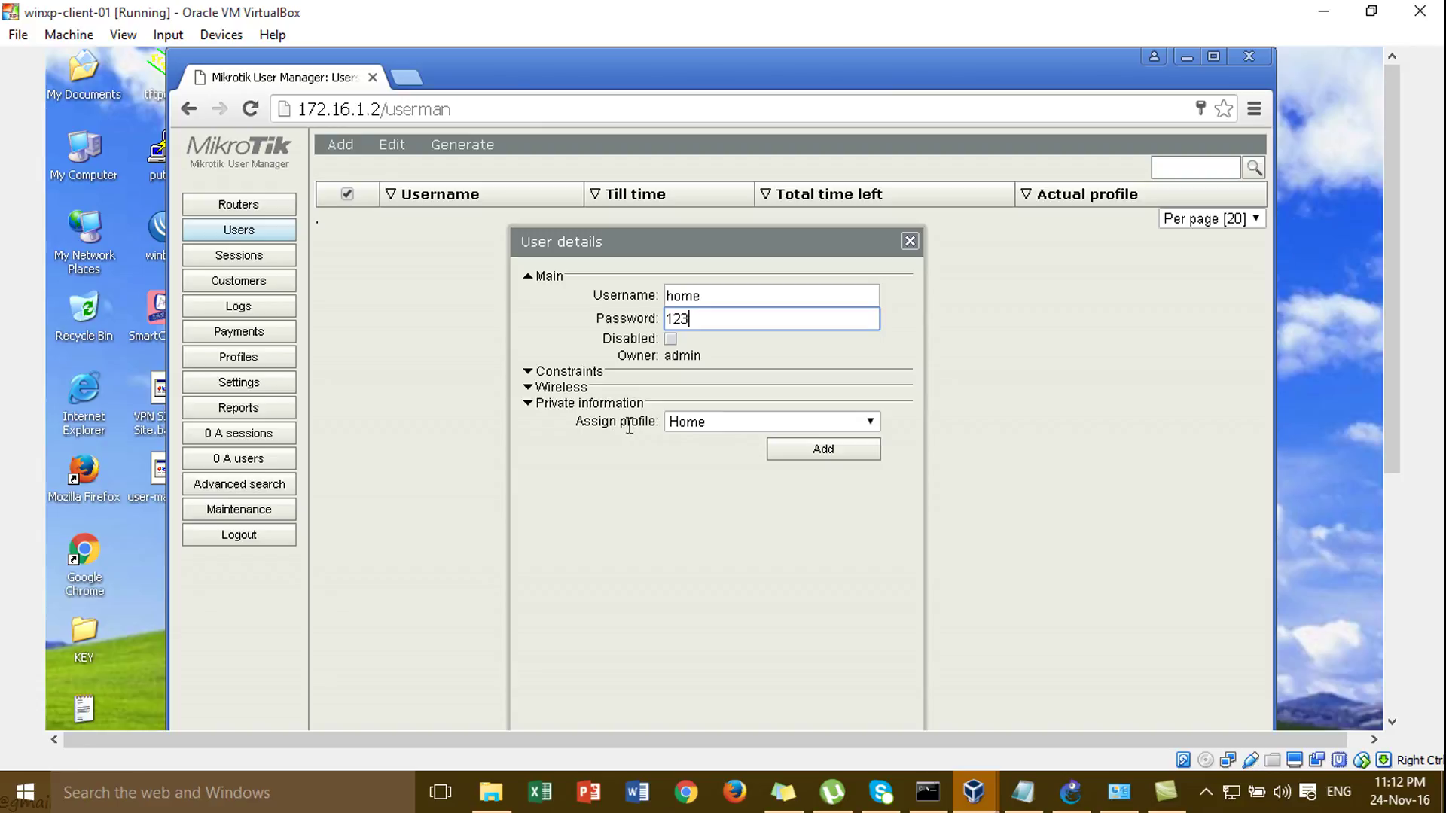
# Step: Keep Home as the assigned profile, review the optional sections, and create the user
pyautogui.click(694, 423)
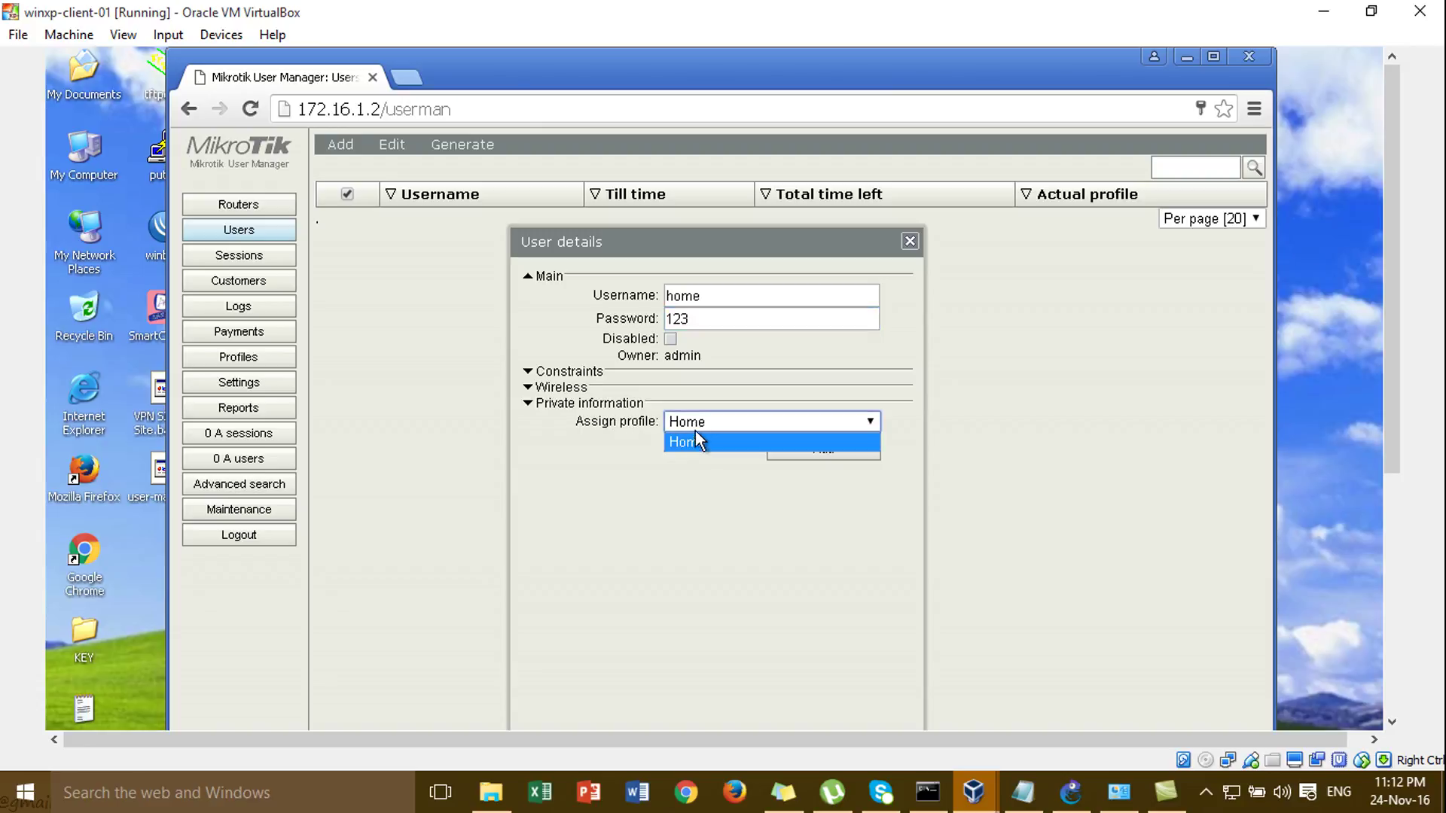
pyautogui.click(700, 442)
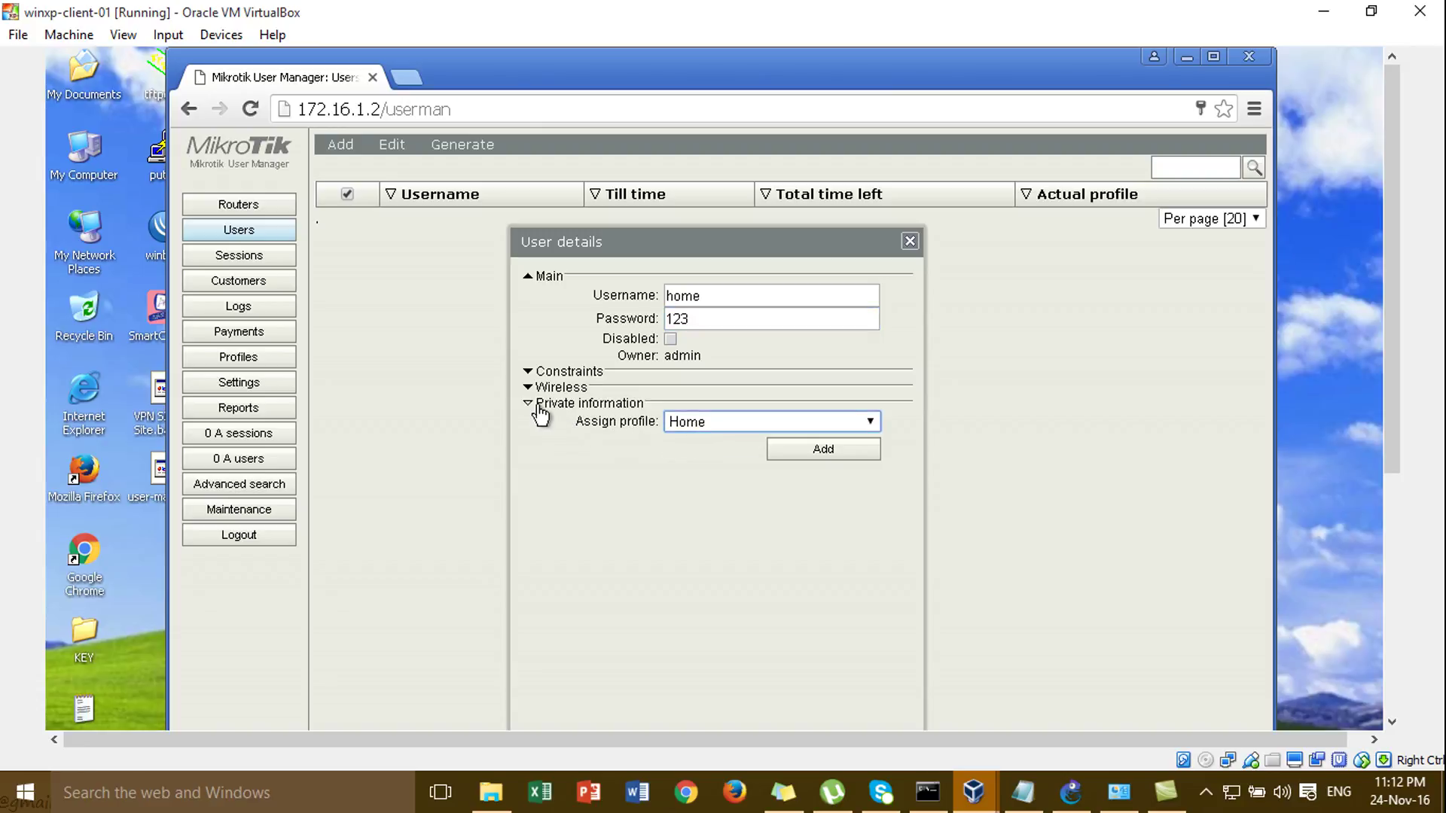
pyautogui.click(538, 404)
pyautogui.click(540, 387)
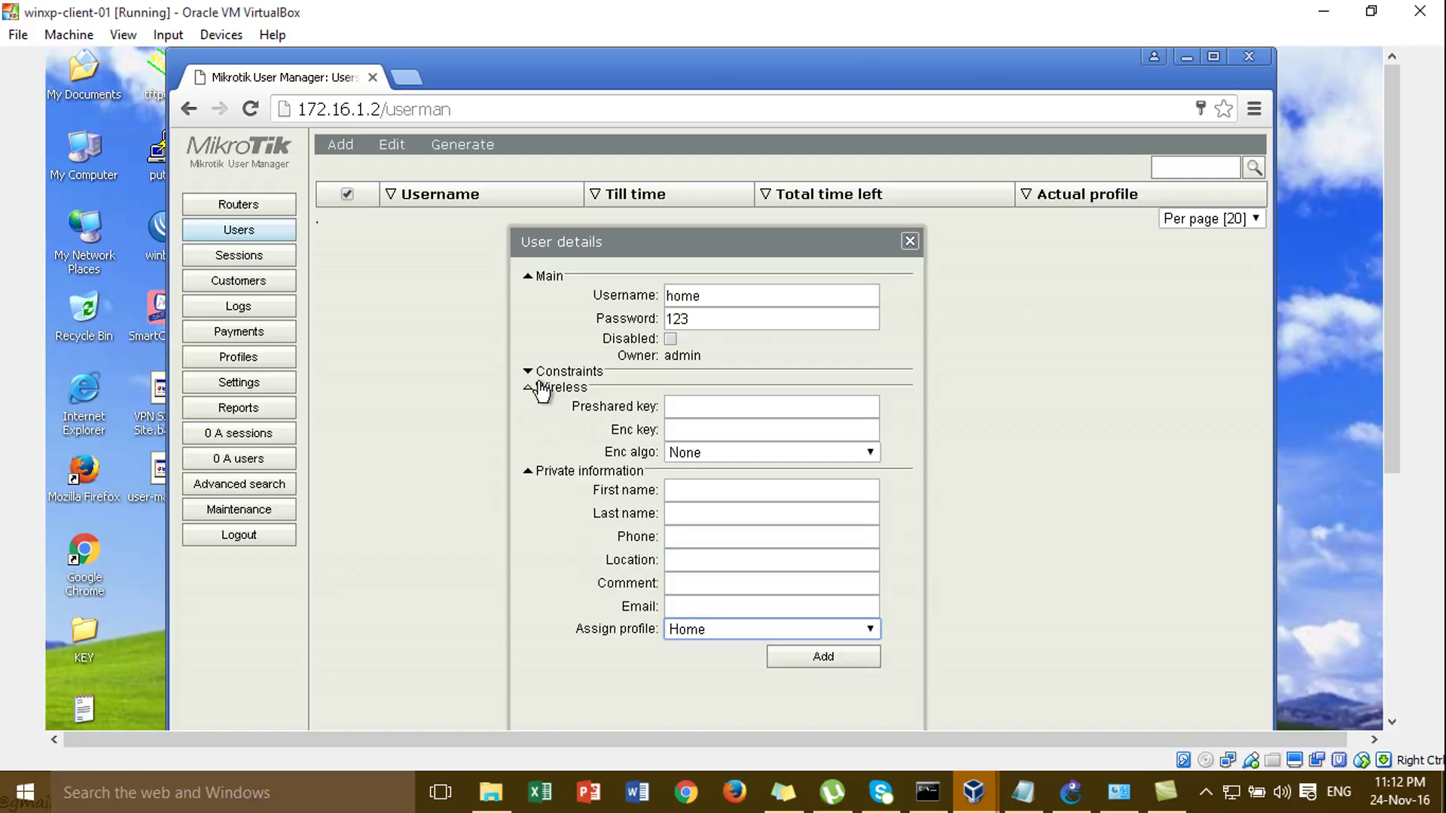
pyautogui.click(544, 372)
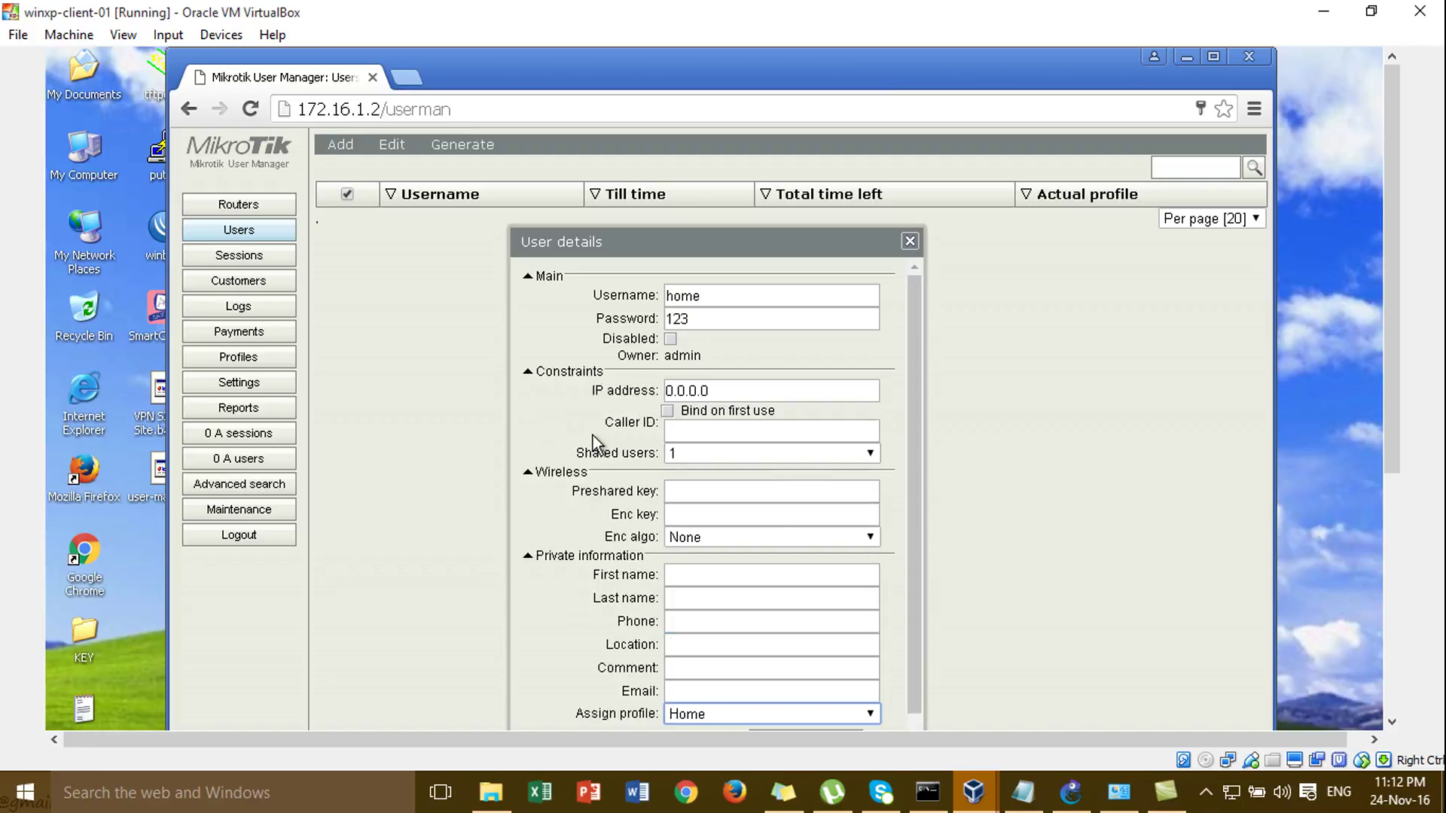
pyautogui.click(531, 473)
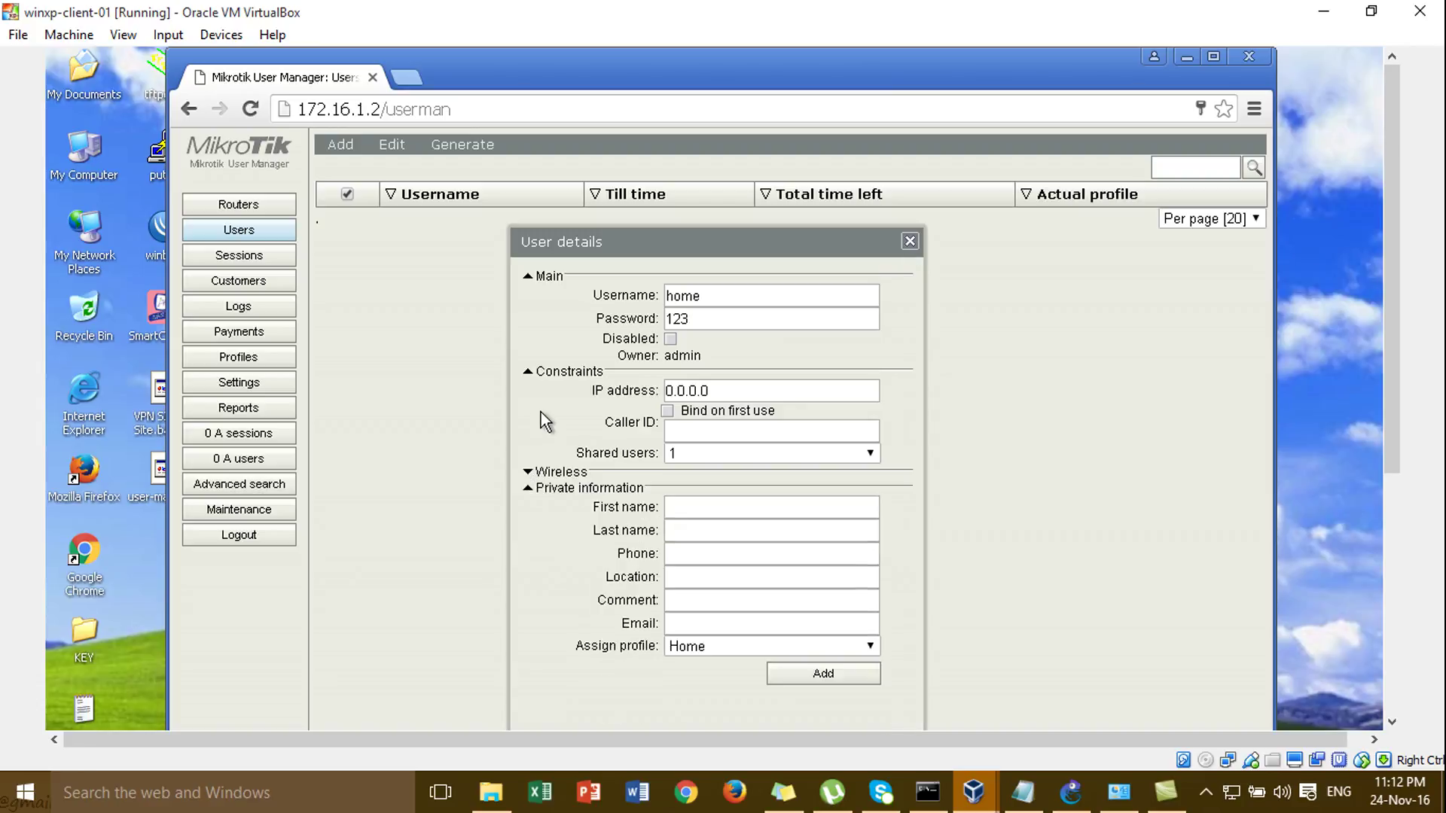
pyautogui.click(537, 373)
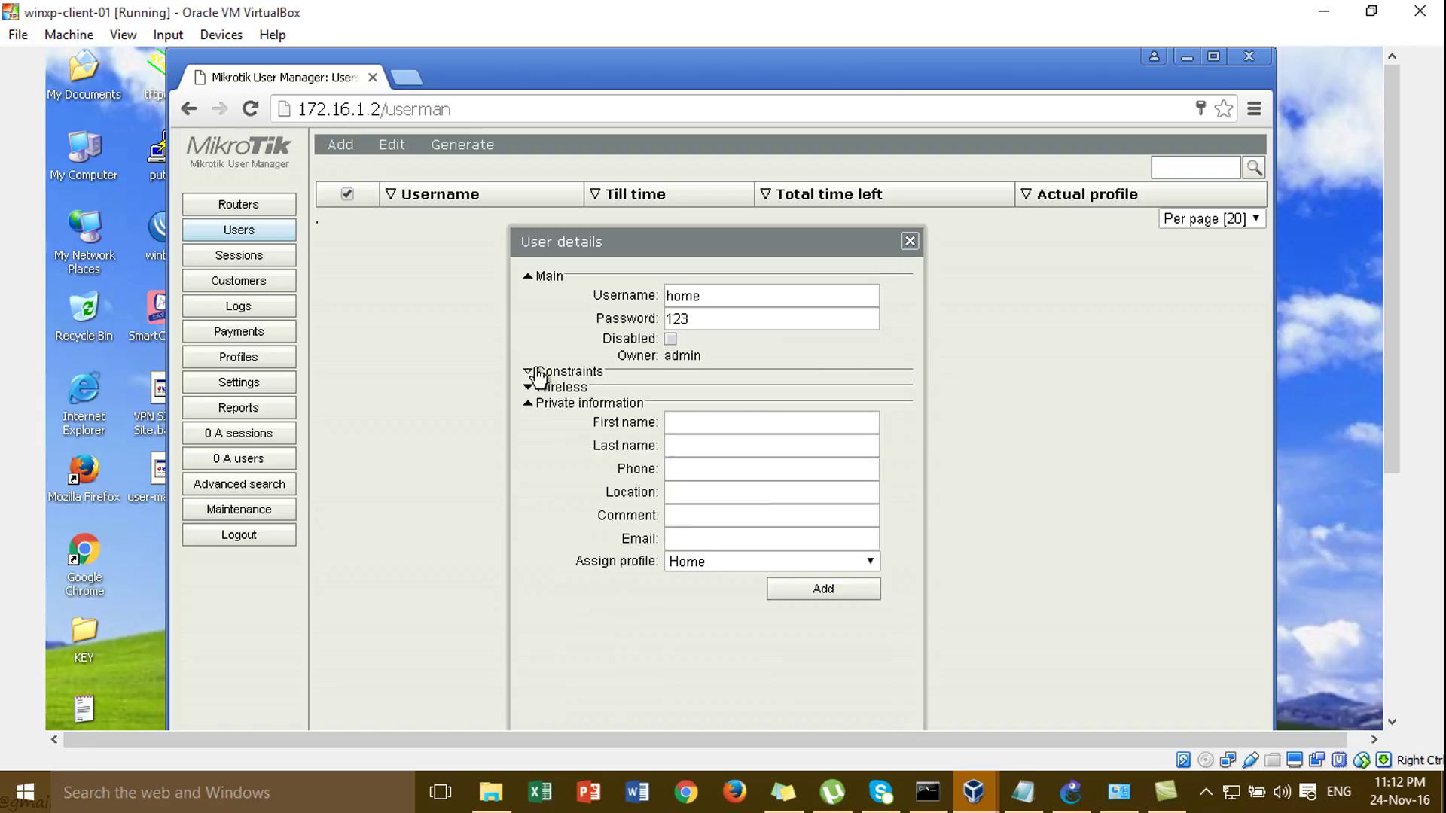
pyautogui.click(538, 406)
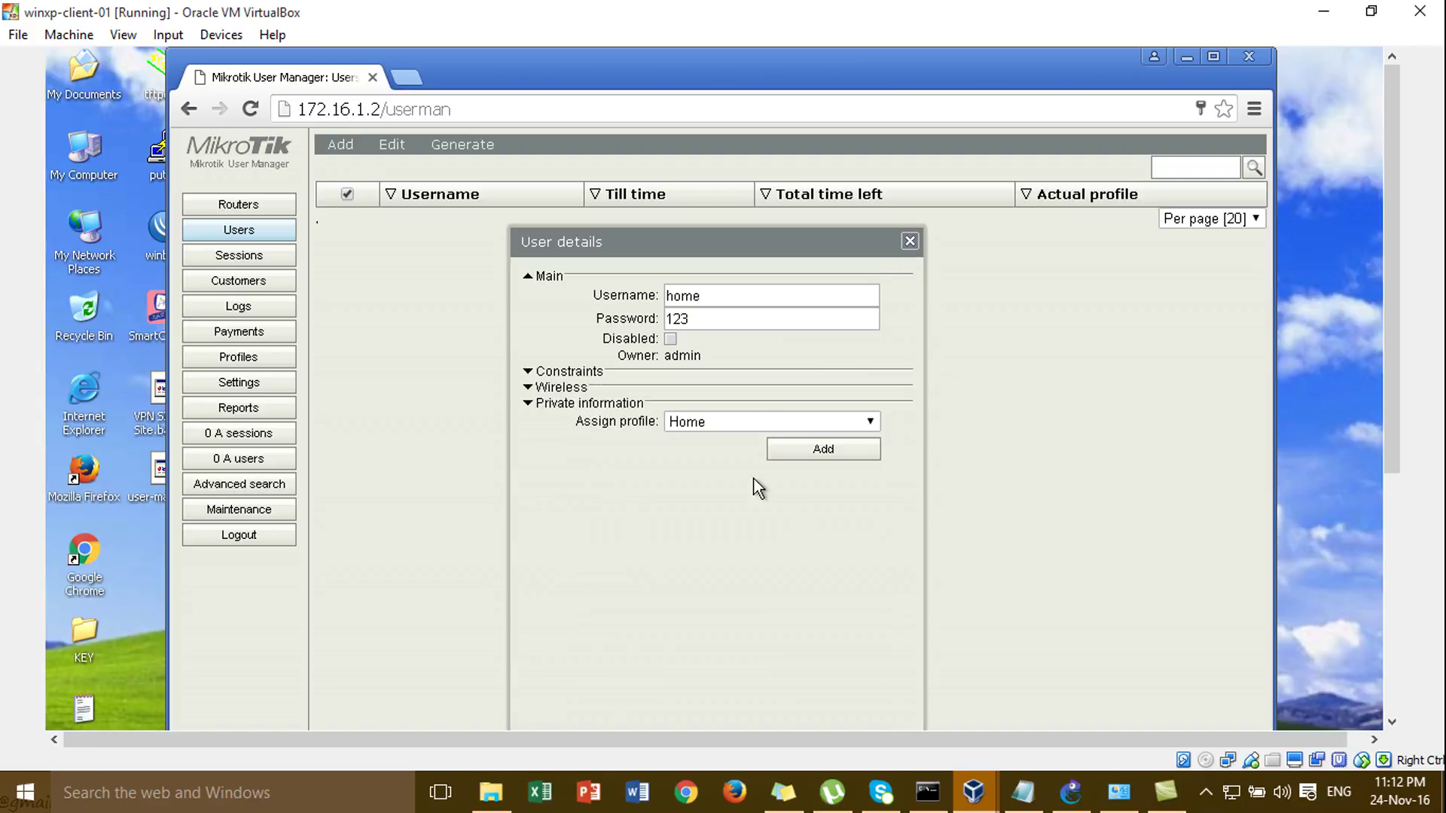
pyautogui.click(806, 451)
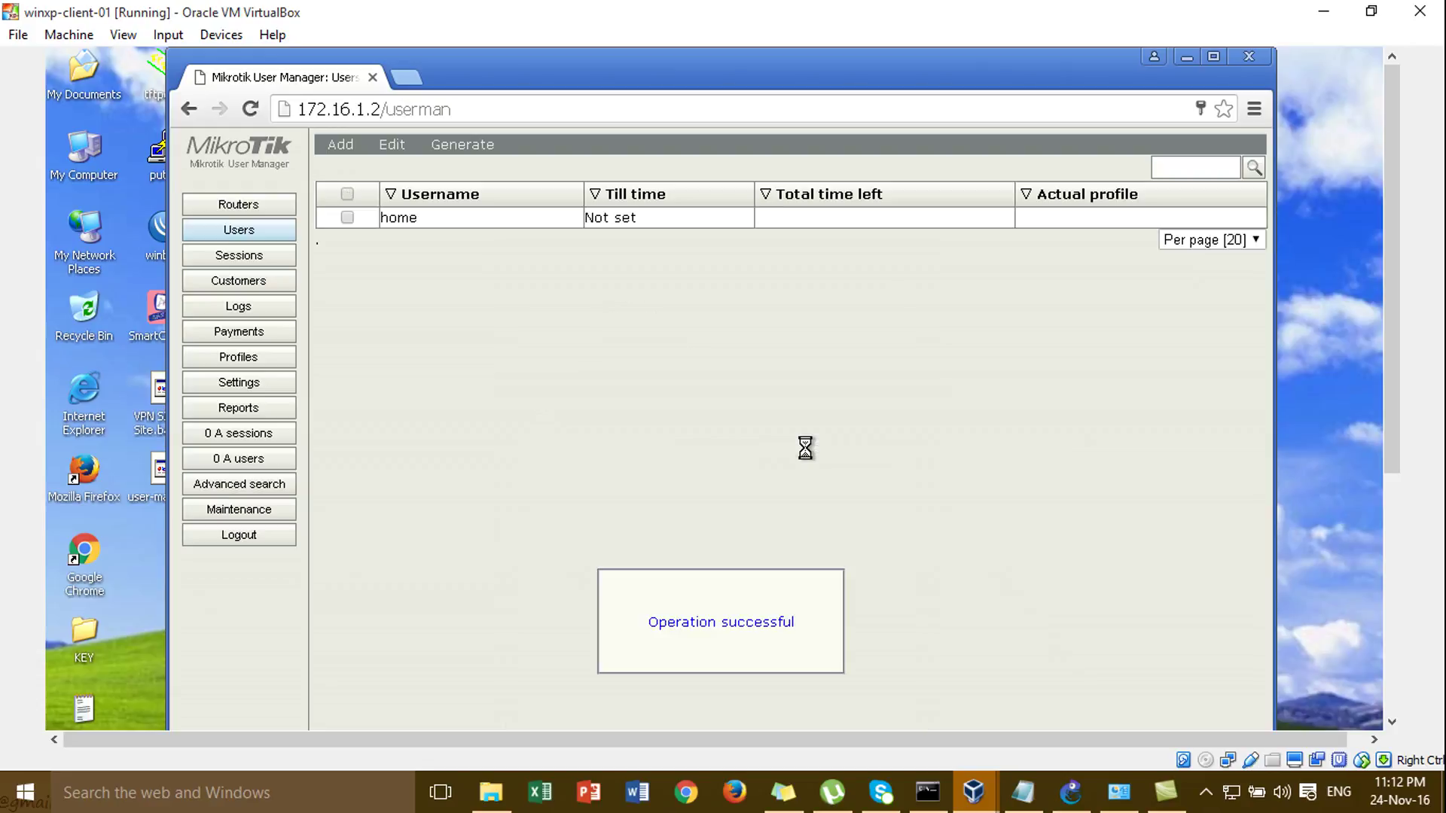
# Step: Open user home's details and check its Home: Waiting profile, username and password
pyautogui.click(538, 218)
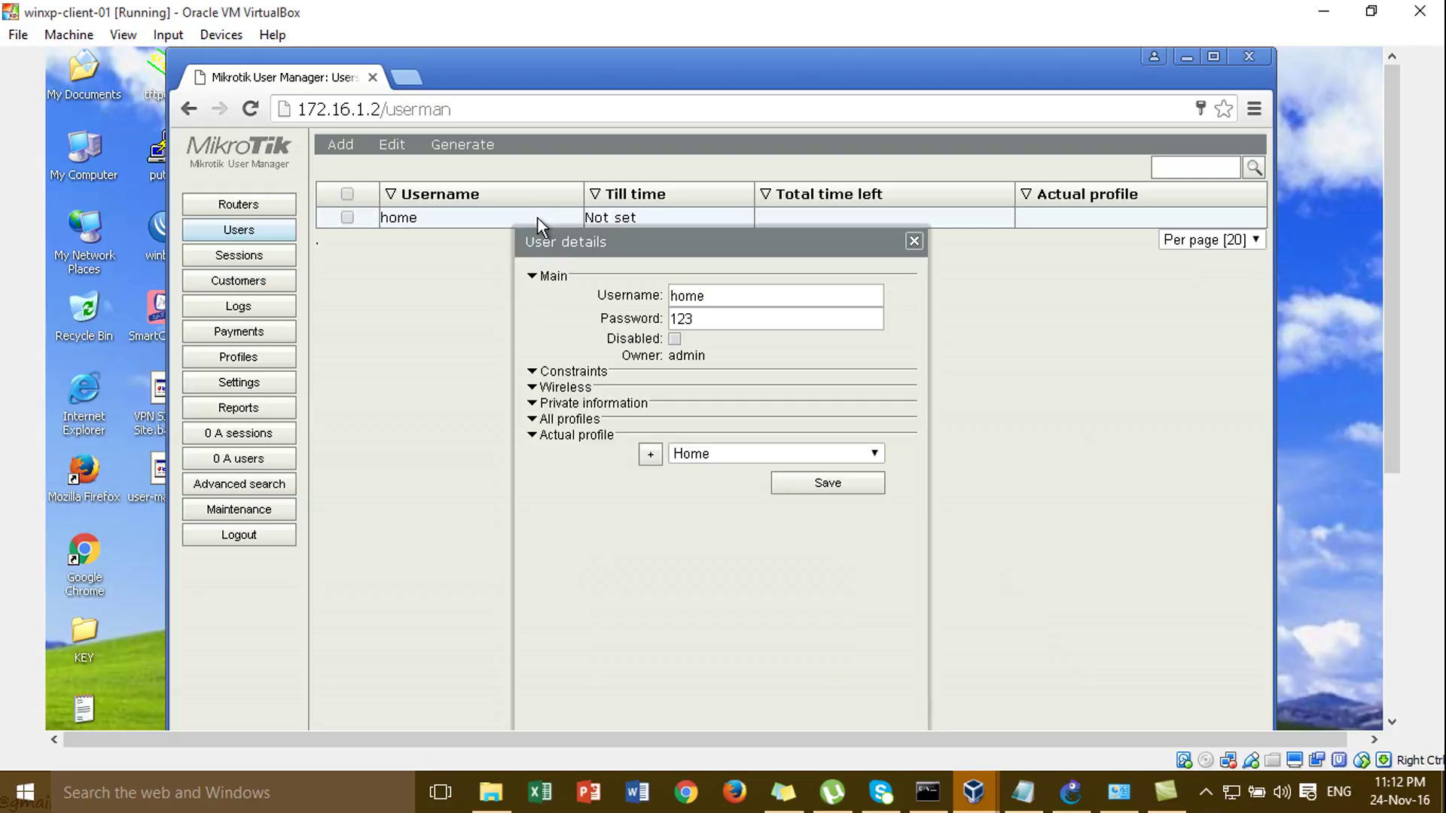
pyautogui.click(535, 422)
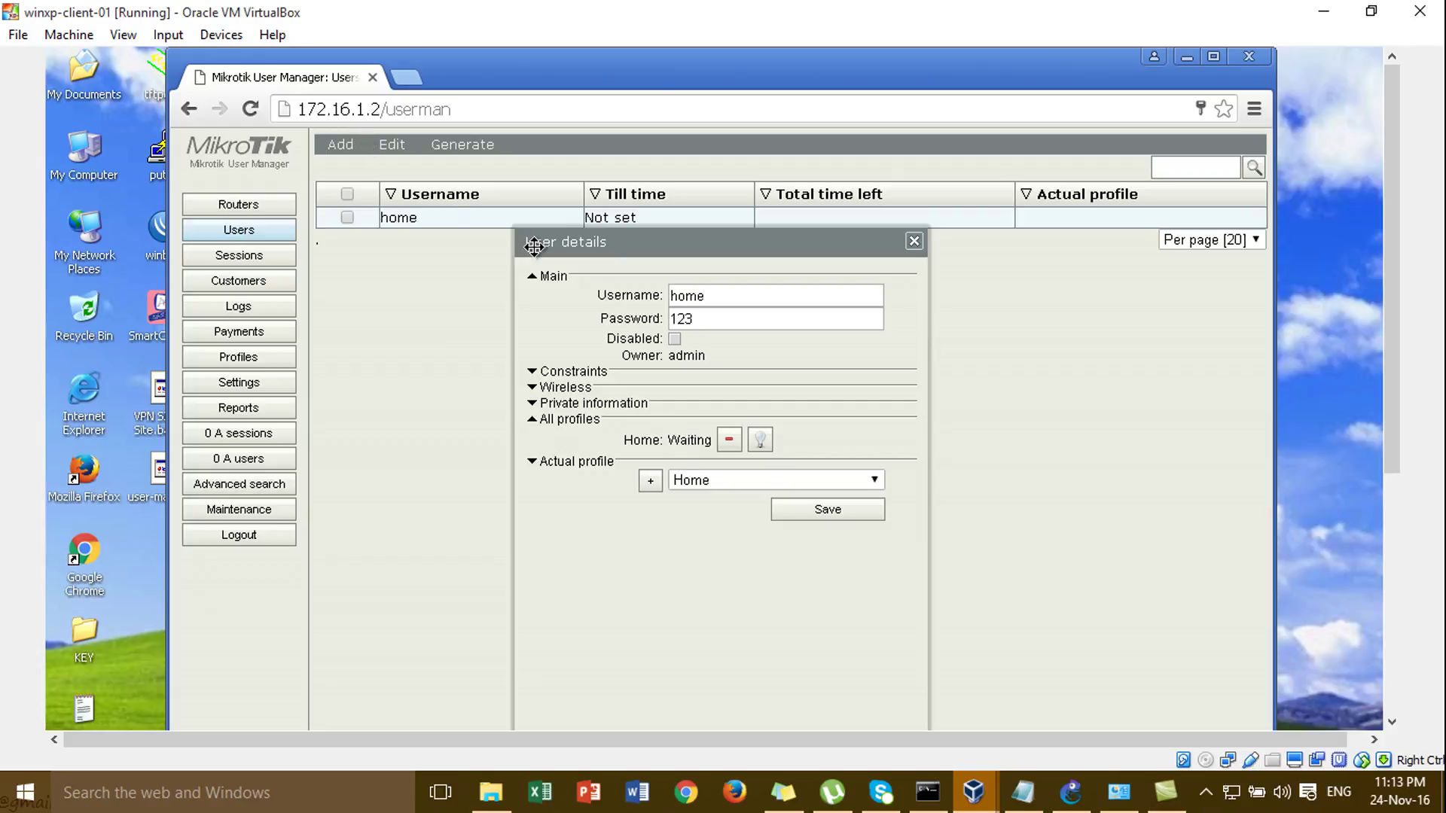
pyautogui.moveTo(534, 246); pyautogui.dragTo(475, 252)
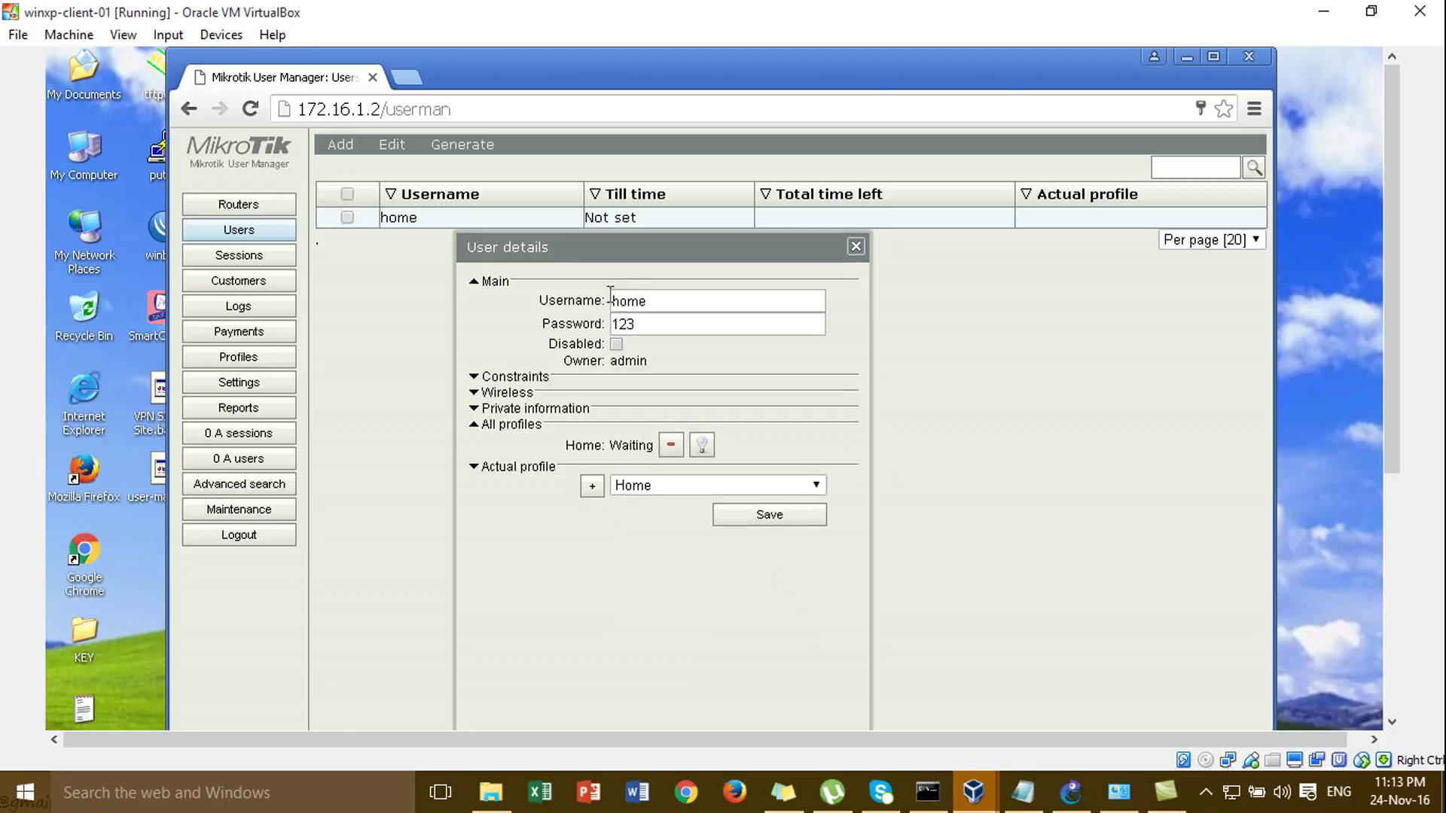
pyautogui.click(645, 300)
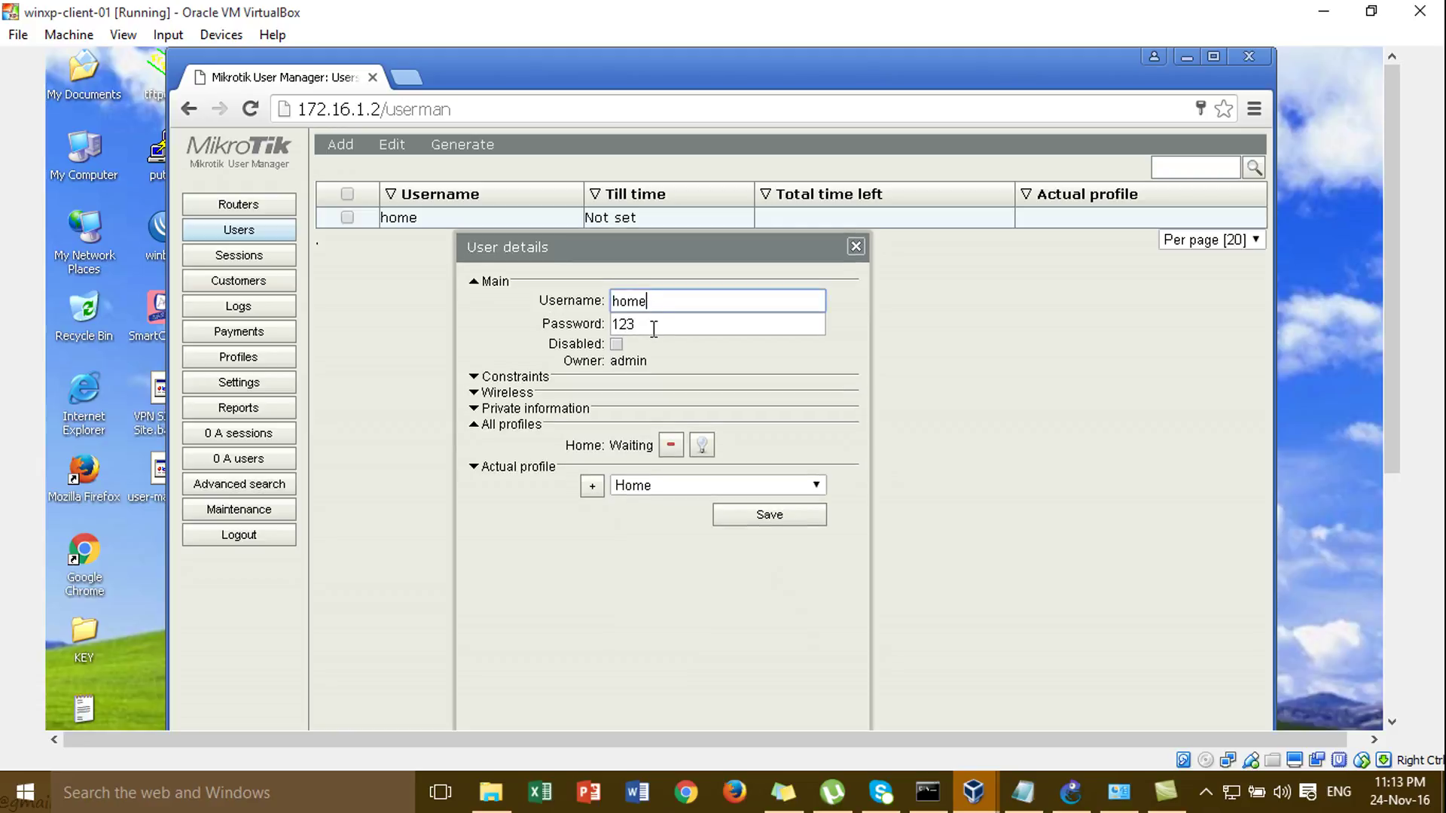
pyautogui.click(654, 327)
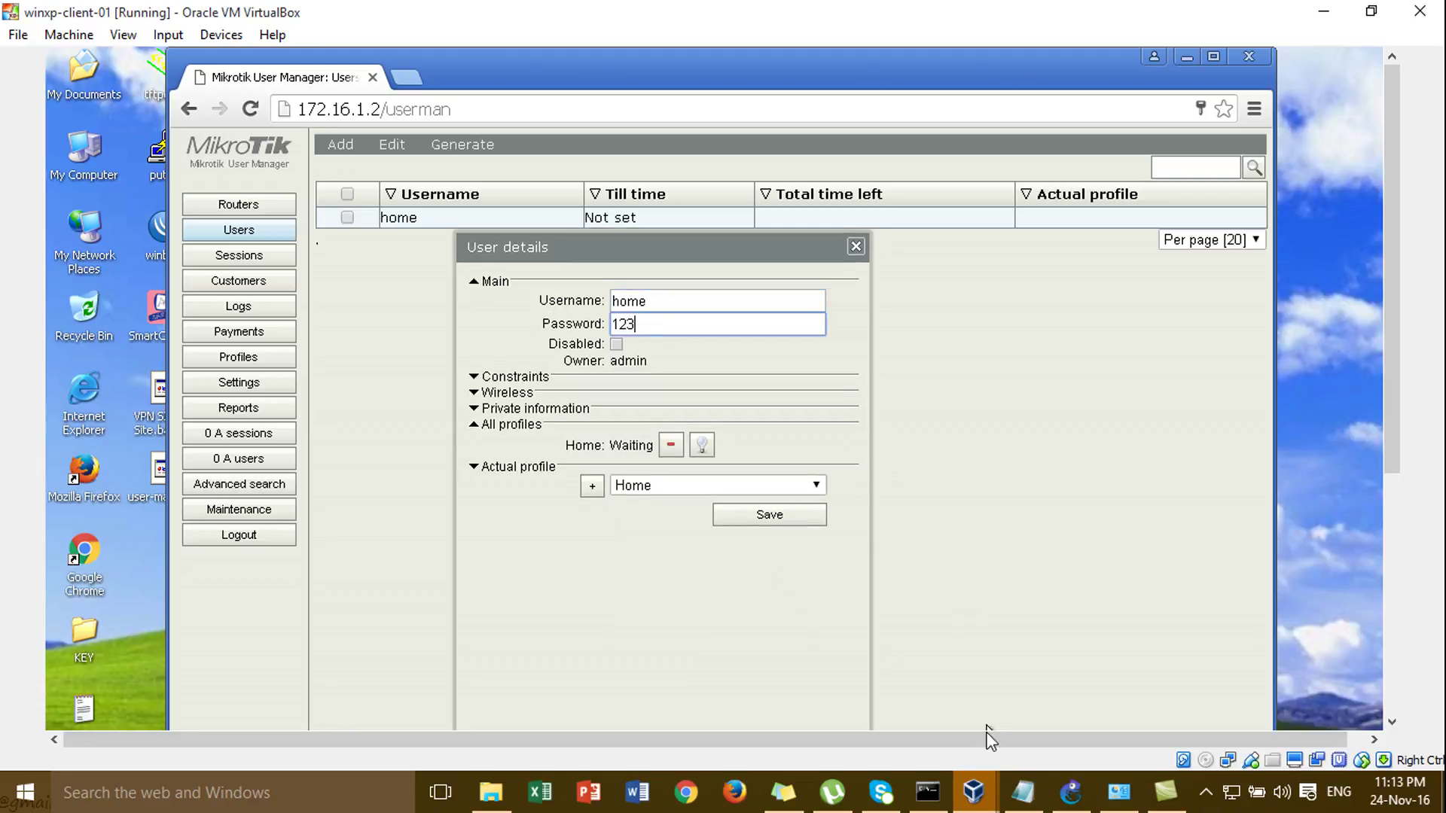
pyautogui.click(1085, 795)
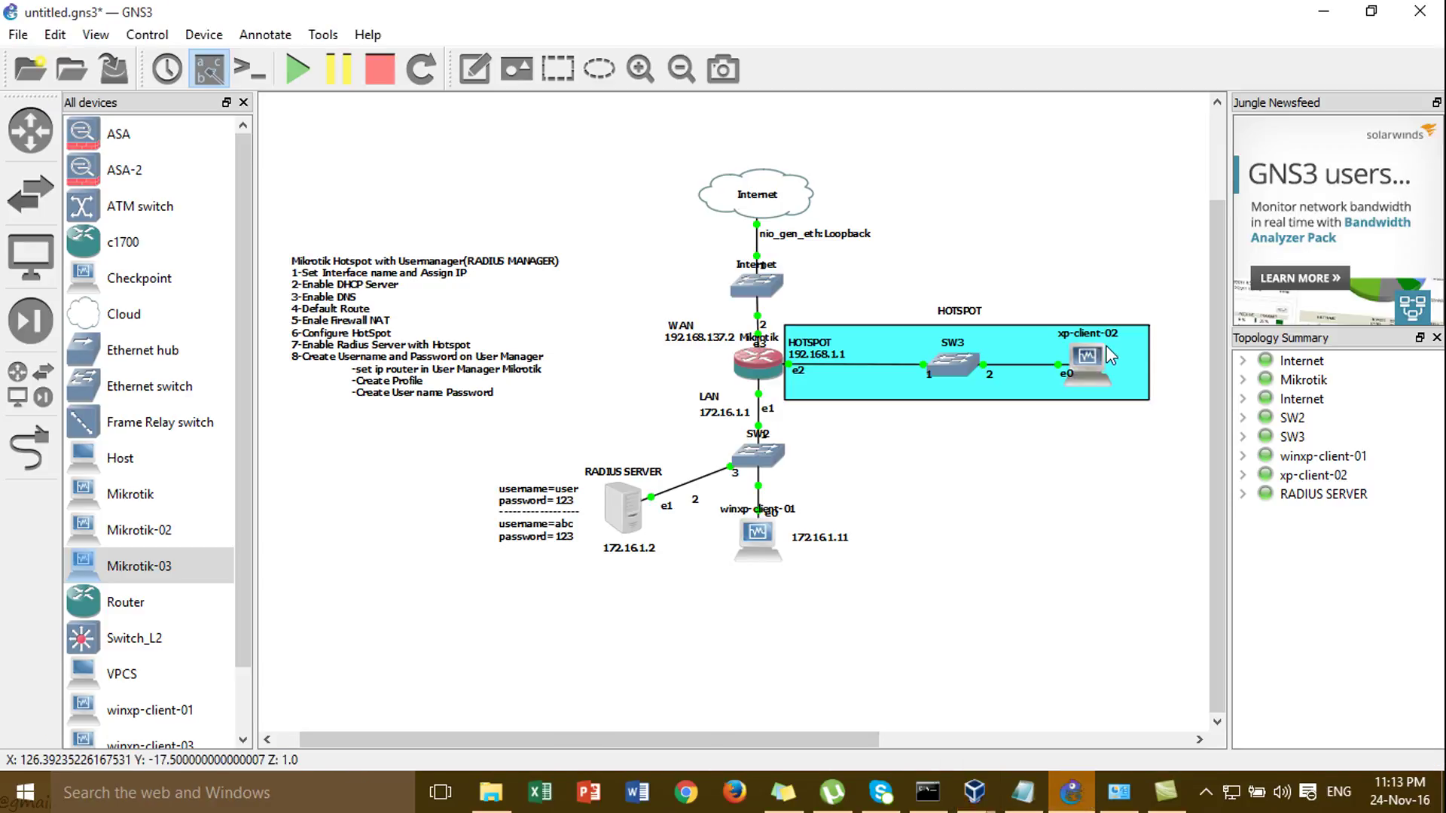
# Step: Add a 'username=home' note below the RADIUS credential notes
pyautogui.moveTo(1097, 372)
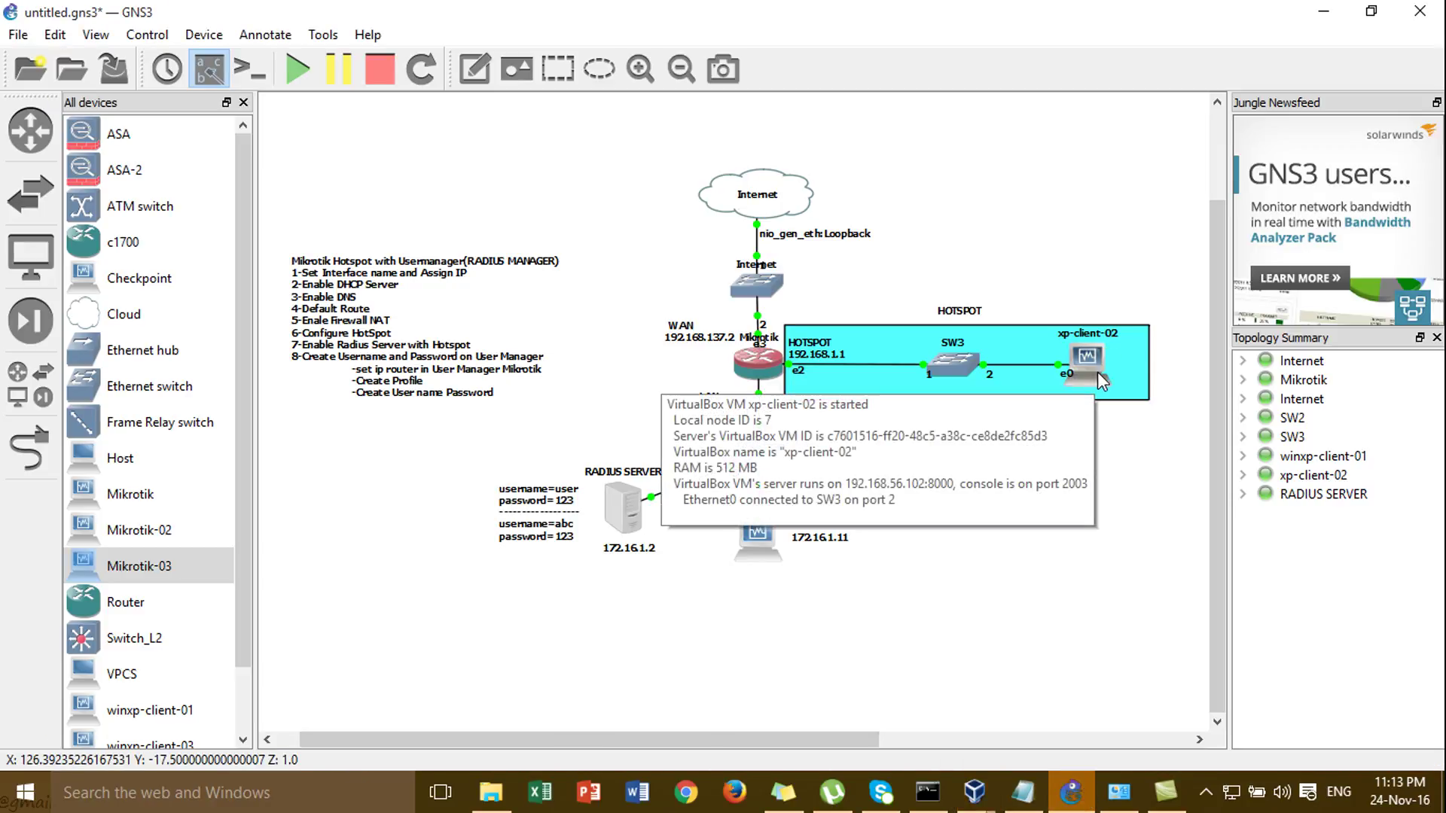
pyautogui.click(478, 70)
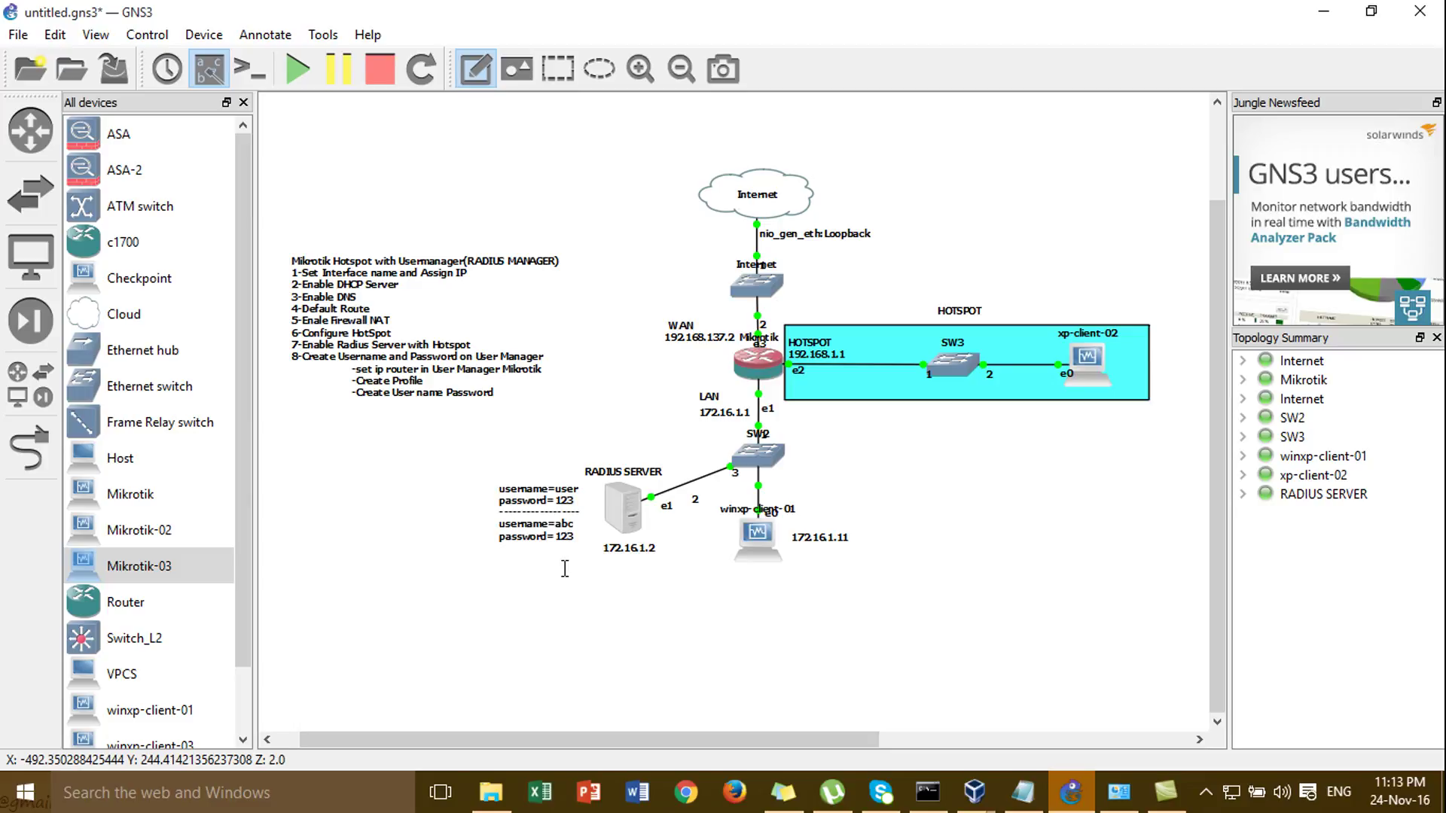
pyautogui.click(502, 560)
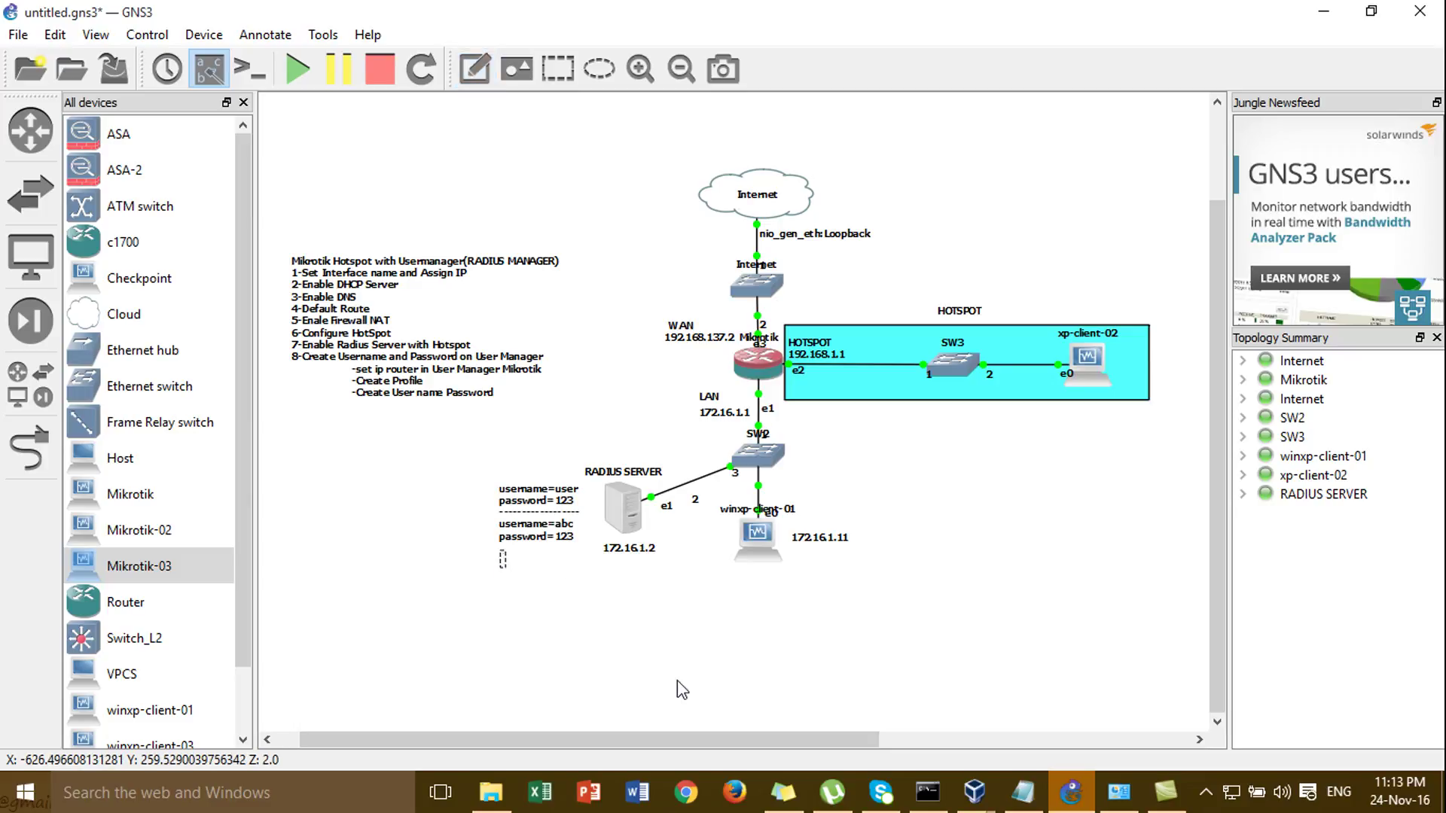
pyautogui.write('us')
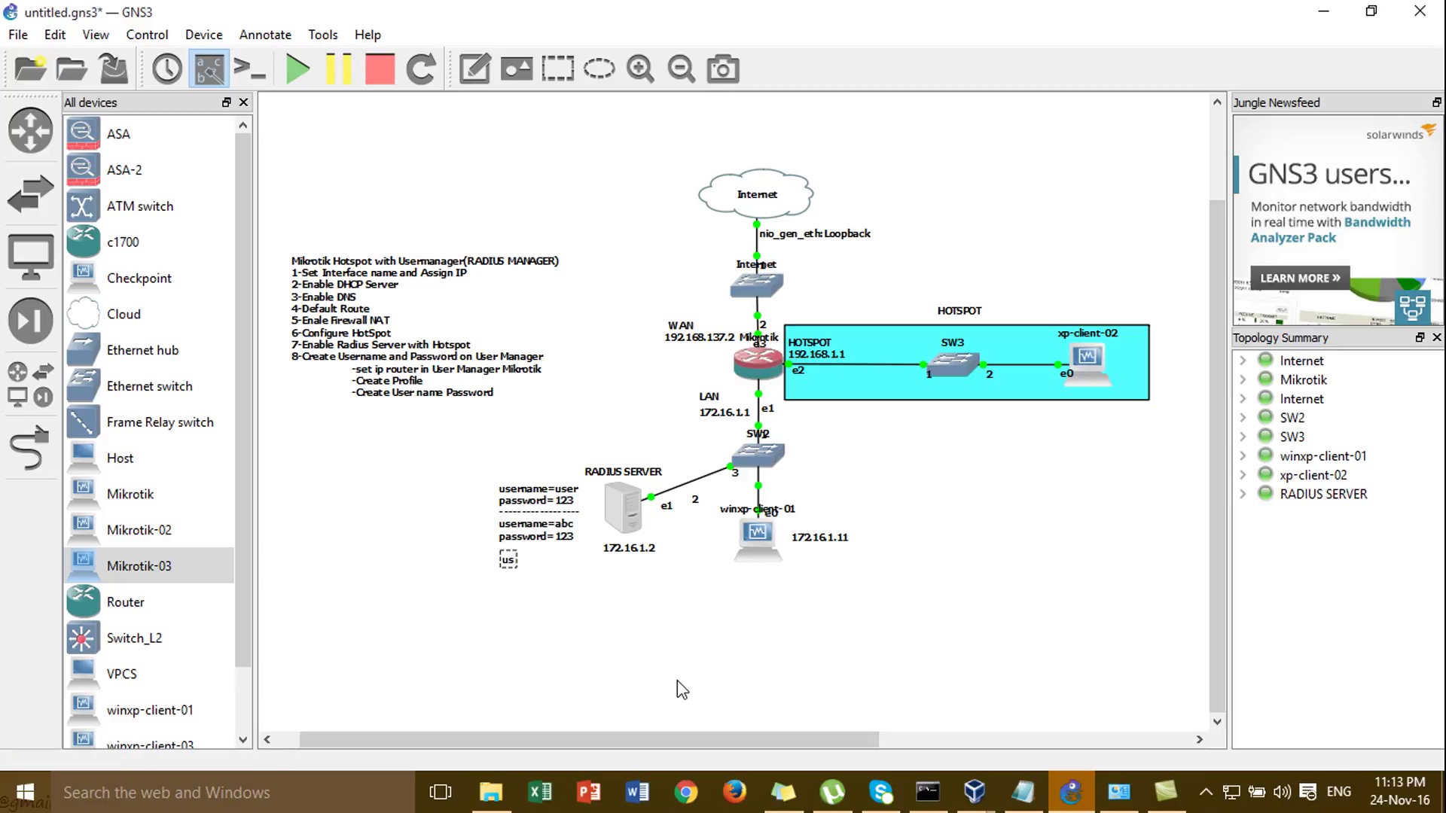
pyautogui.write('ername=home')
pyautogui.press('Return')
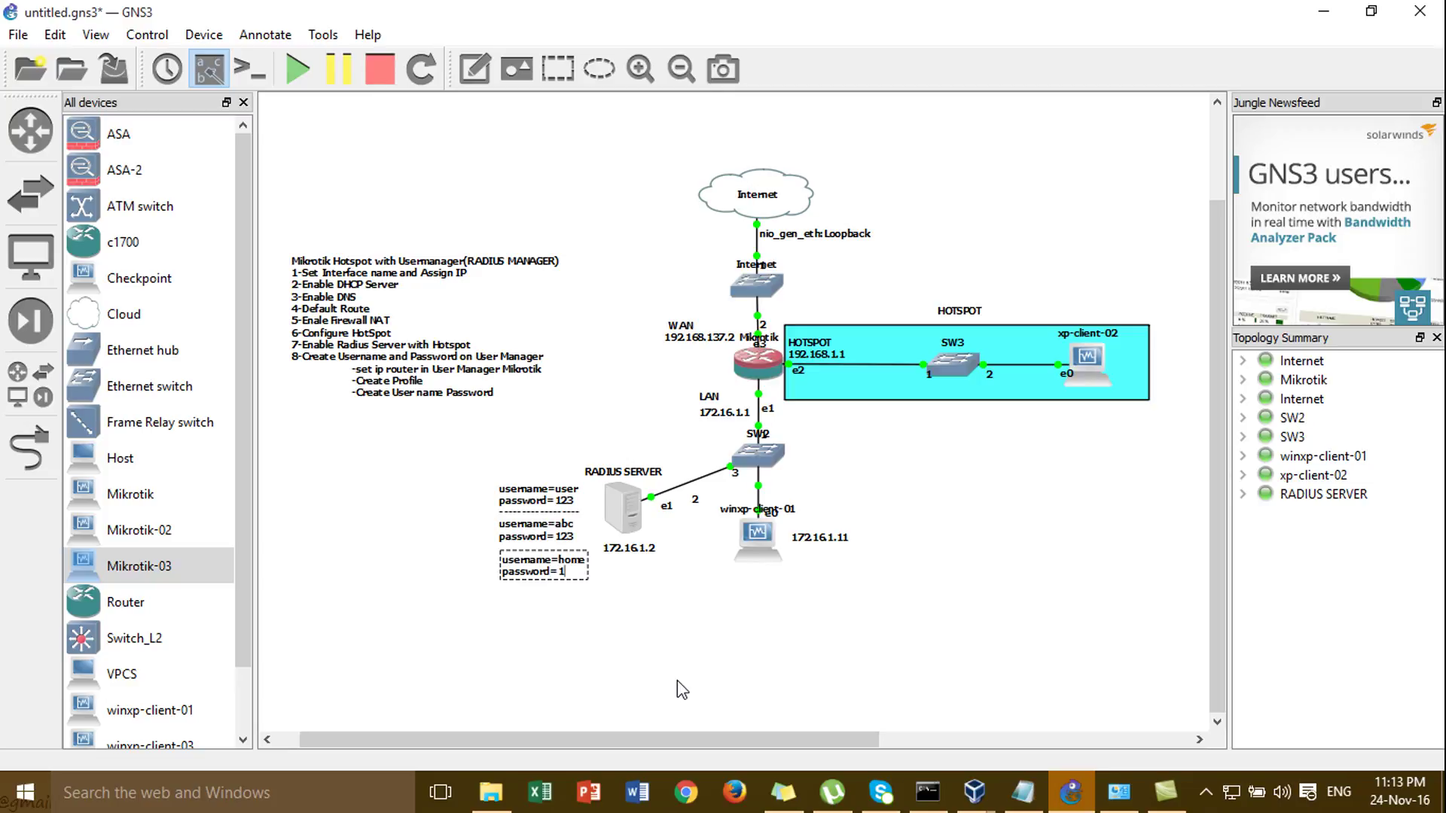
pyautogui.click(693, 675)
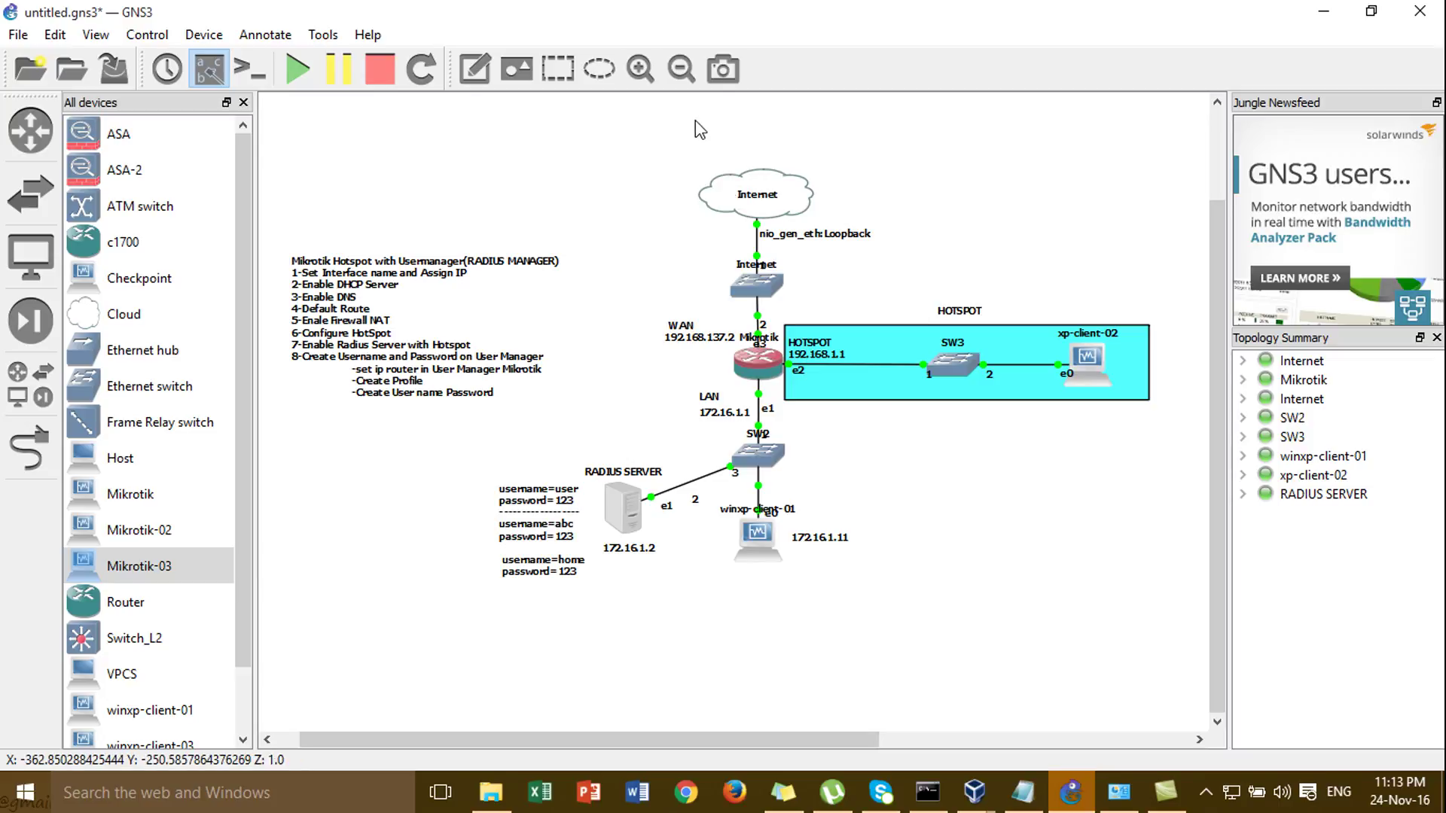
# Step: Add a note under xp-client-02 giving the hotspot login user home and its password
pyautogui.click(476, 68)
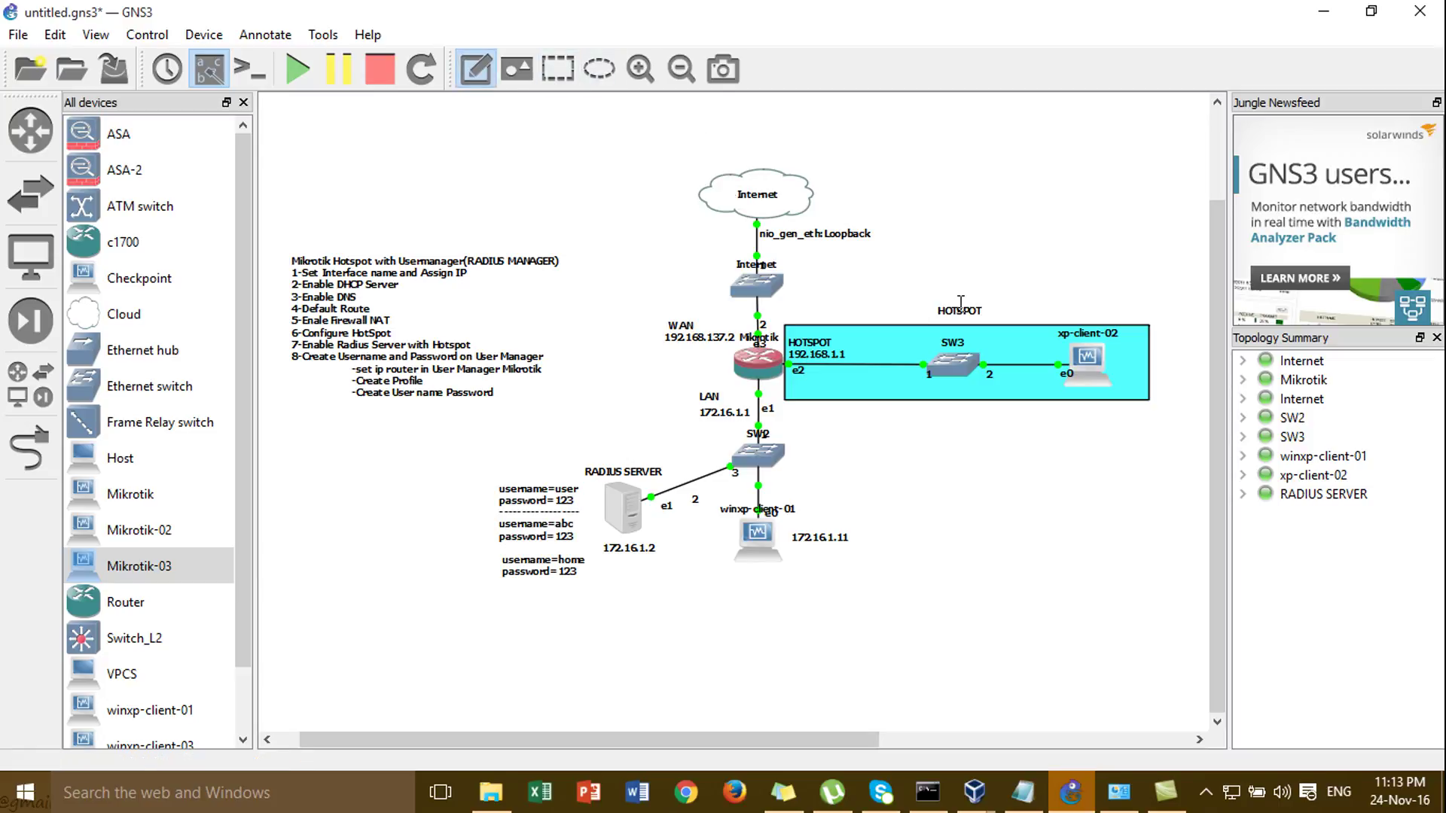
pyautogui.click(1076, 418)
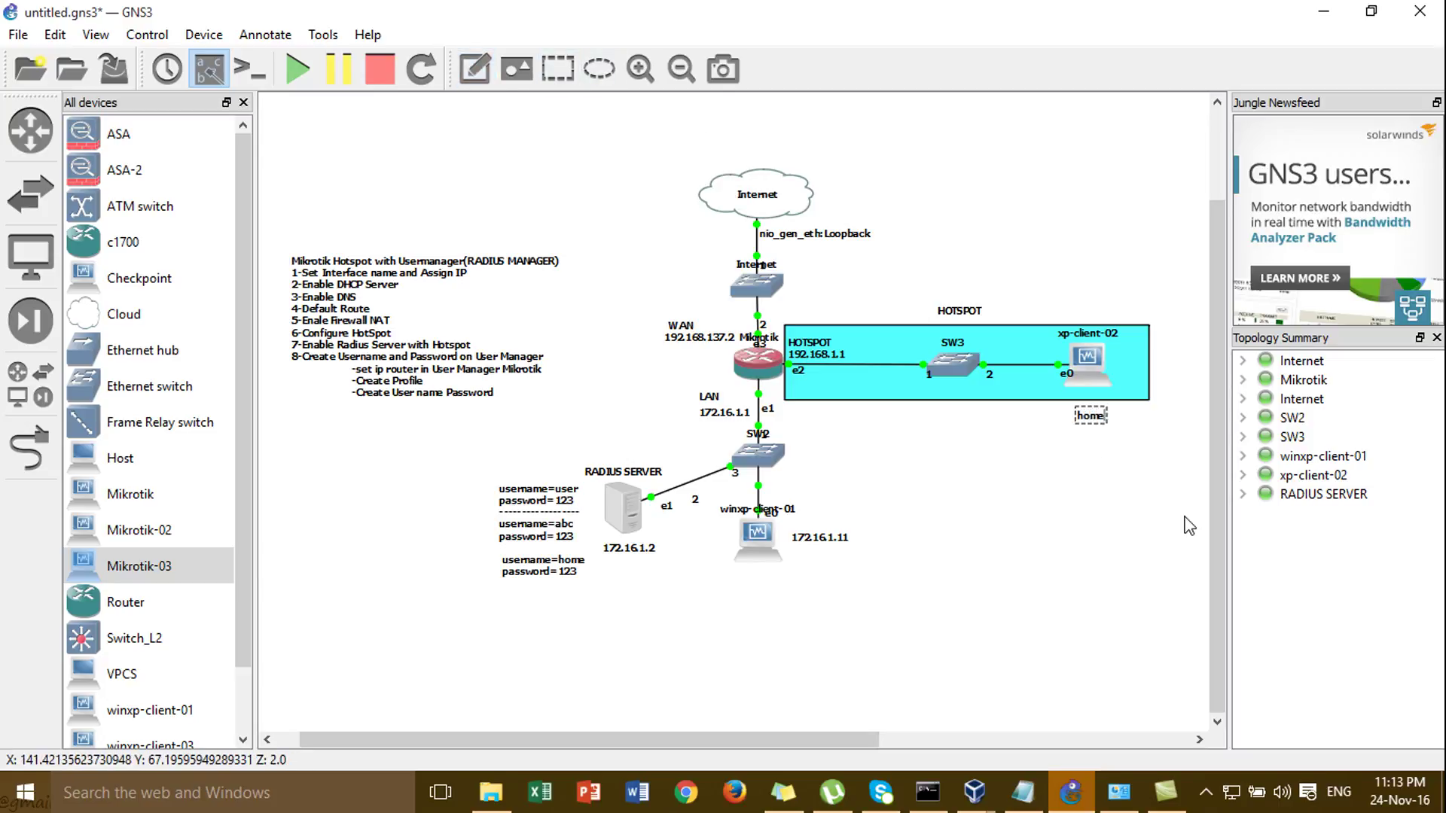
pyautogui.press('BackSpace')
pyautogui.press('BackSpace')
pyautogui.press('BackSpace')
pyautogui.press('BackSpace')
pyautogui.press('BackSpace')
pyautogui.press('BackSpace')
pyautogui.press('BackSpace')
pyautogui.press('BackSpace')
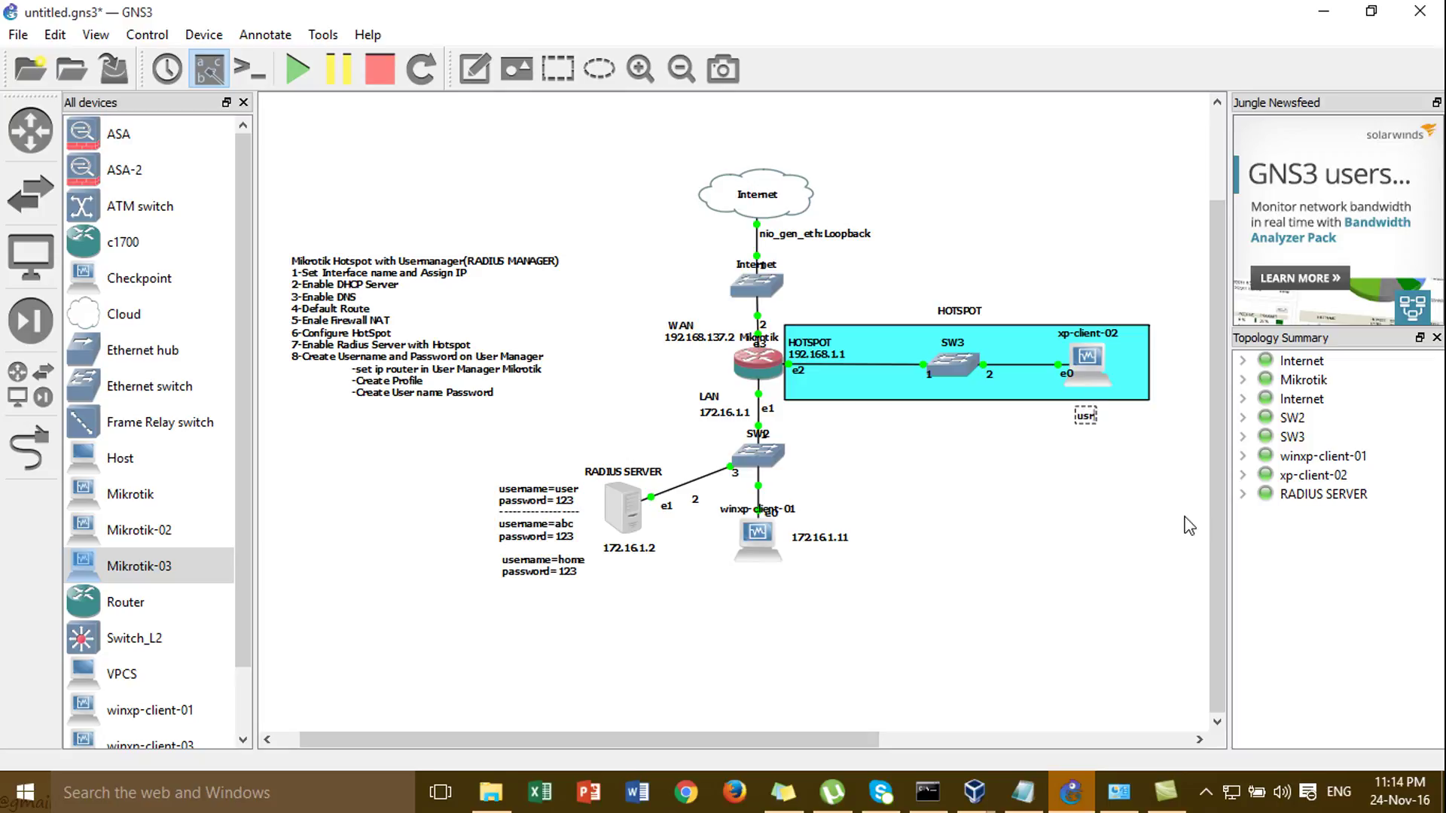
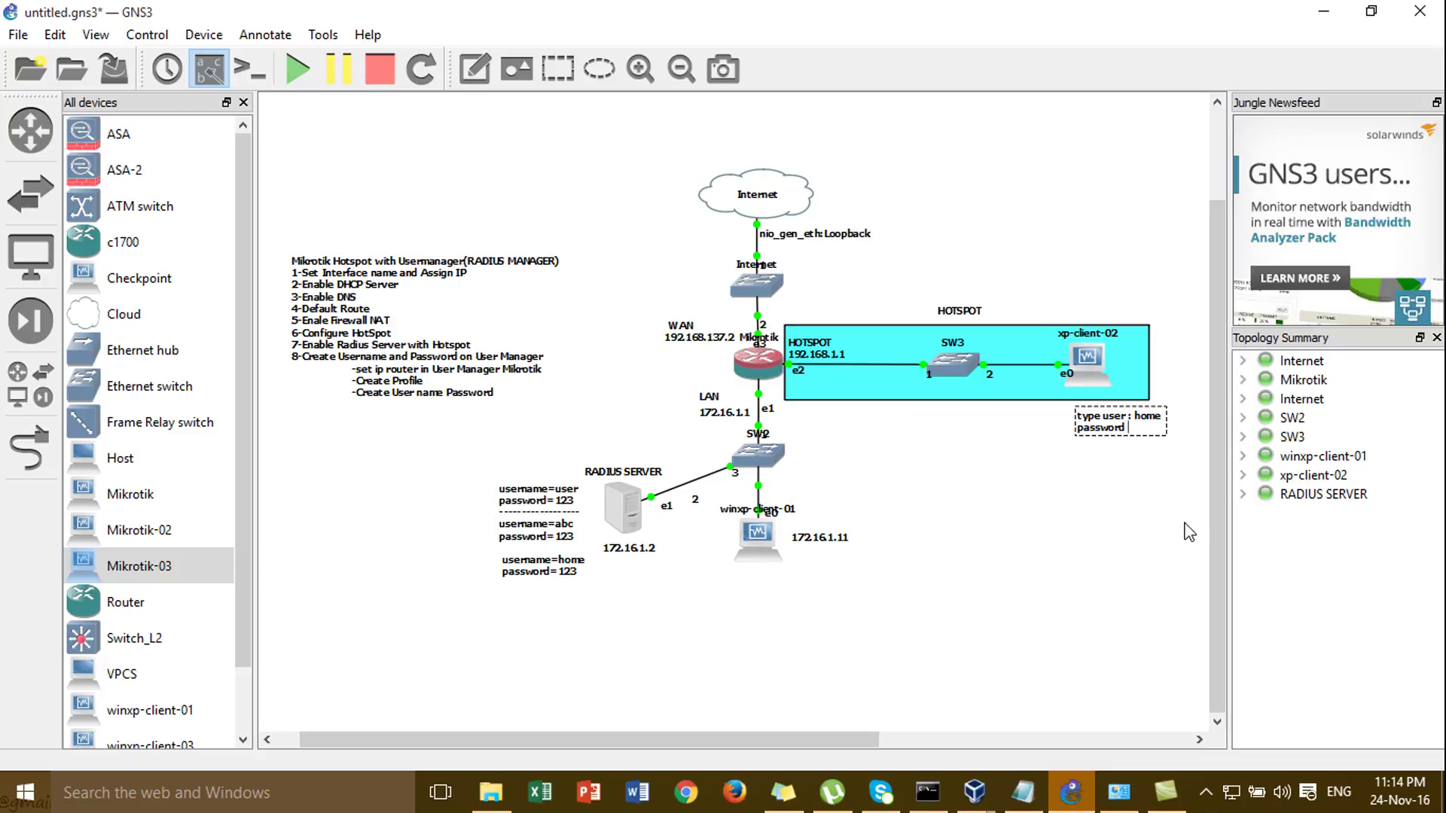
pyautogui.click(1165, 532)
# Step: Nudge the login note and the instructions note into better positions
pyautogui.moveTo(1115, 437); pyautogui.dragTo(1095, 434)
pyautogui.moveTo(1051, 244); pyautogui.dragTo(1160, 510)
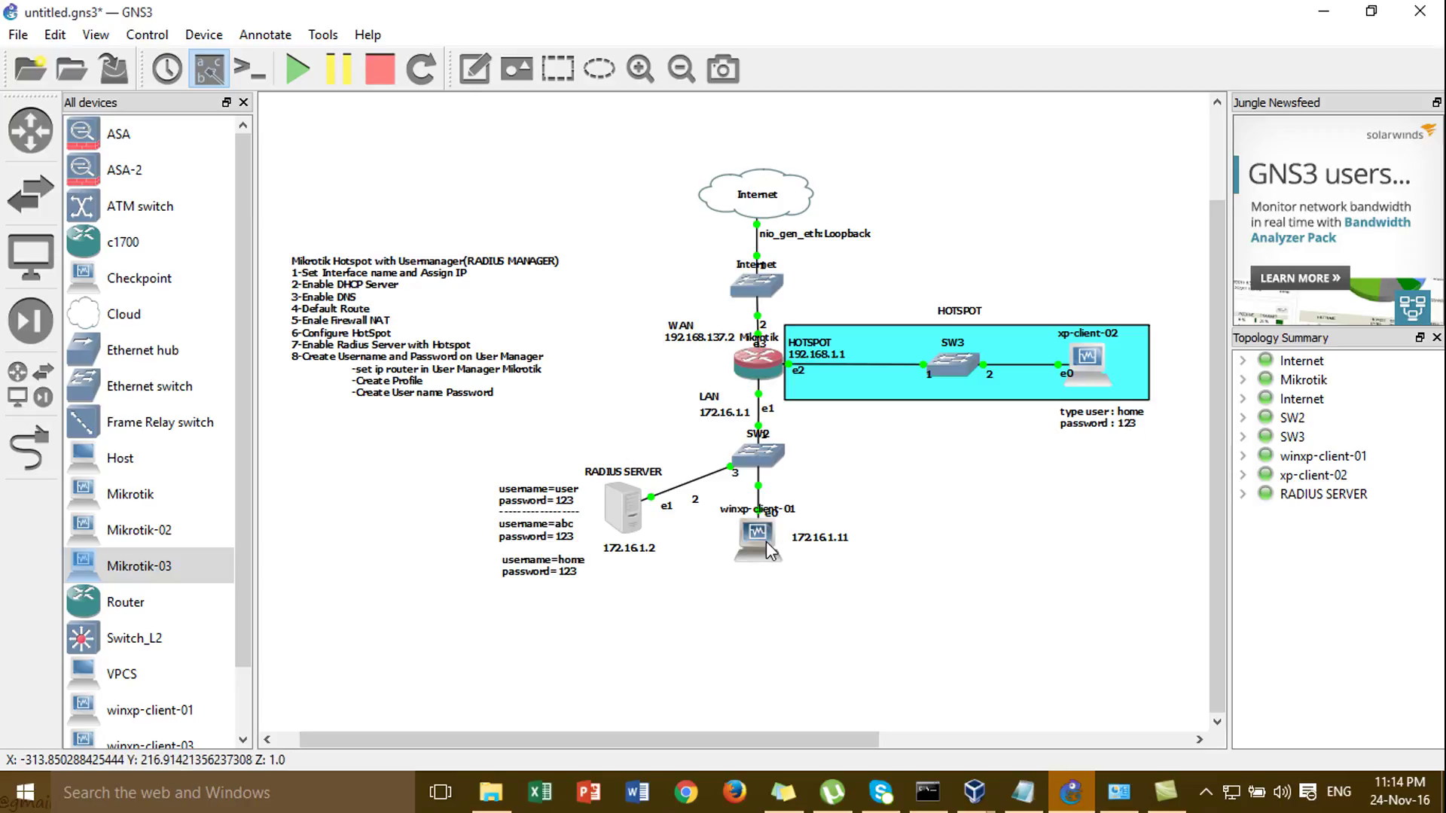
pyautogui.moveTo(563, 410); pyautogui.dragTo(595, 383)
pyautogui.click(686, 592)
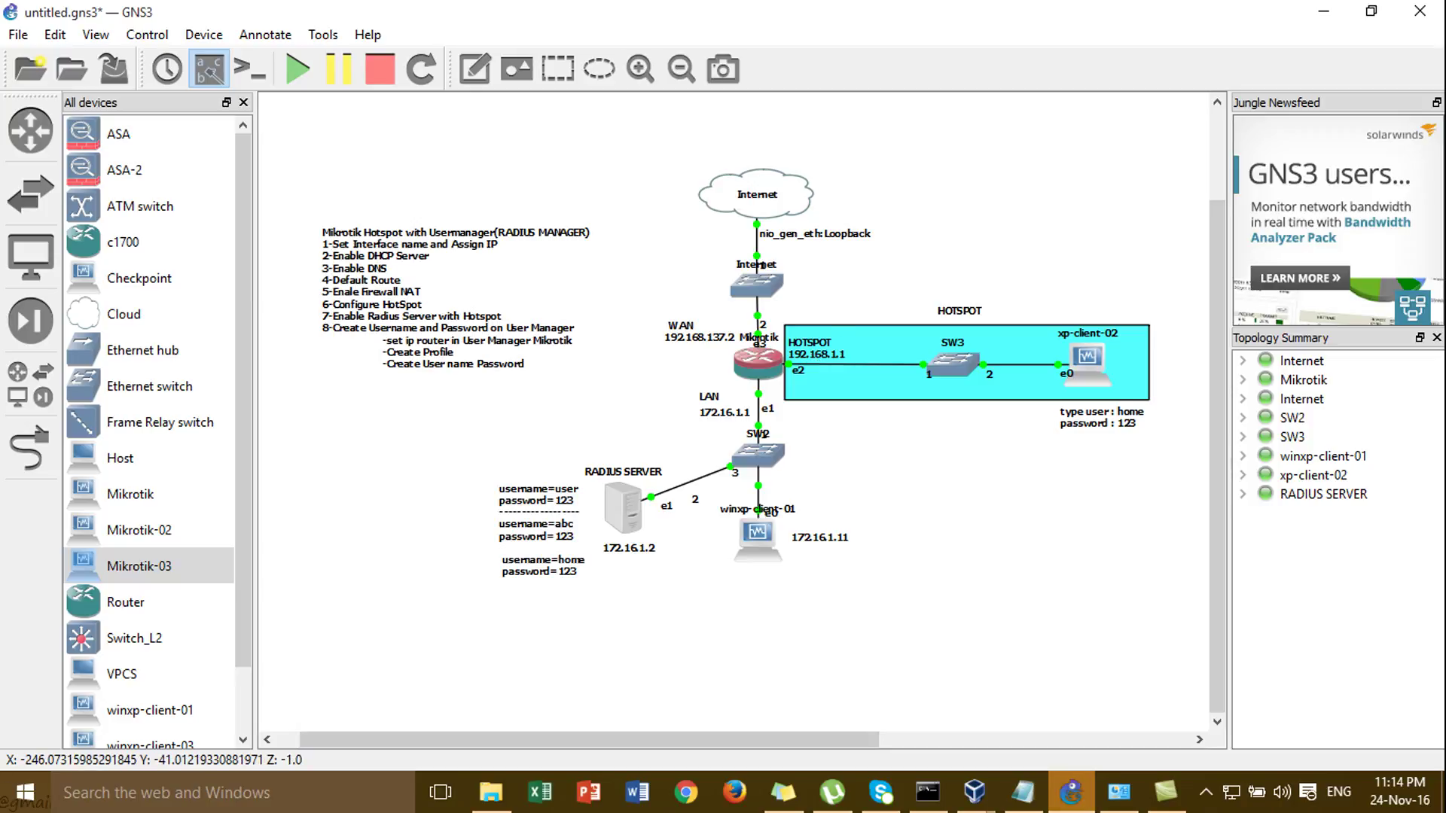
pyautogui.click(975, 789)
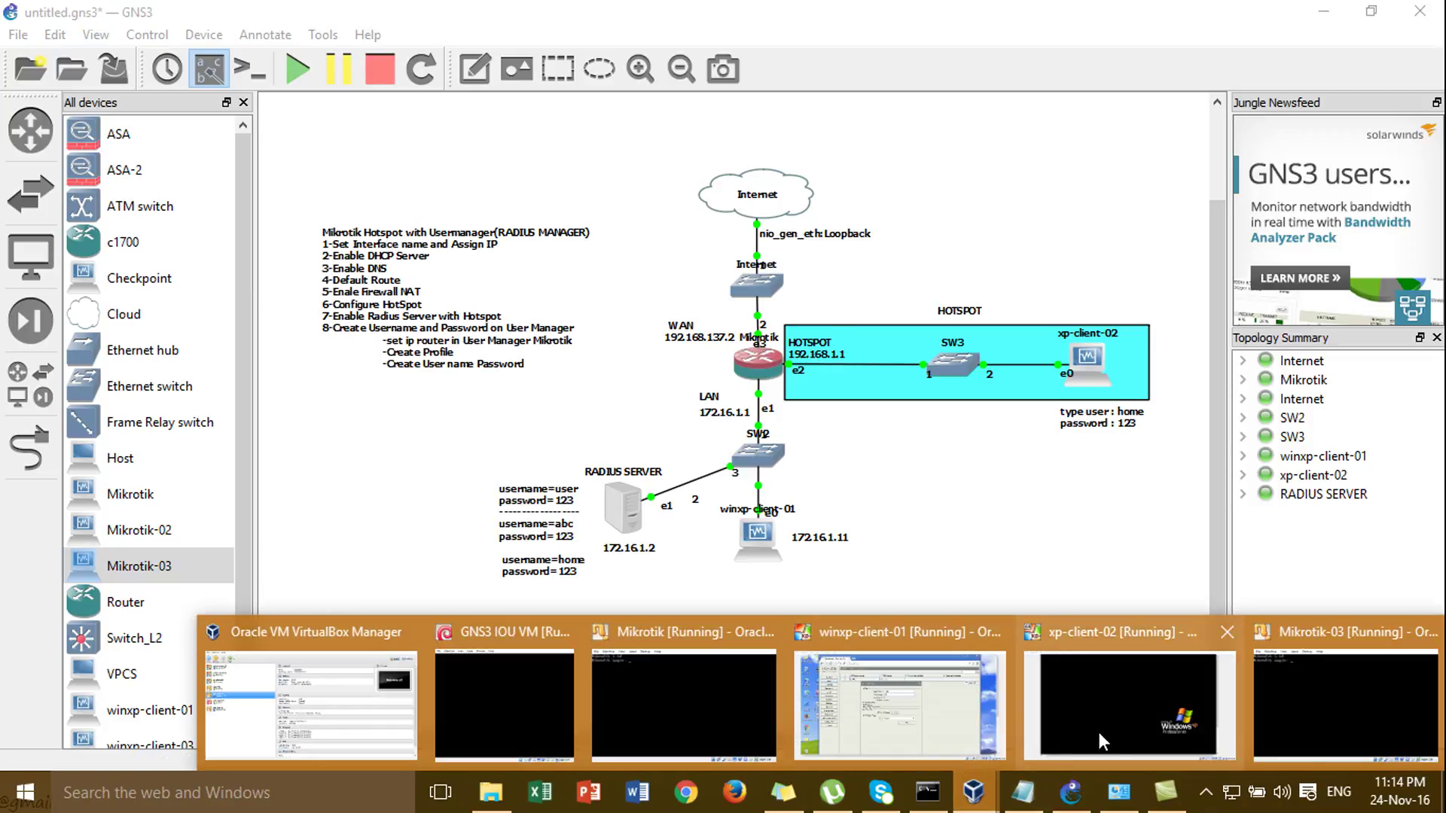
# Step: On xp-client-02, ping google.com, then load the hotspot page at 192.168.1.1
pyautogui.click(1100, 730)
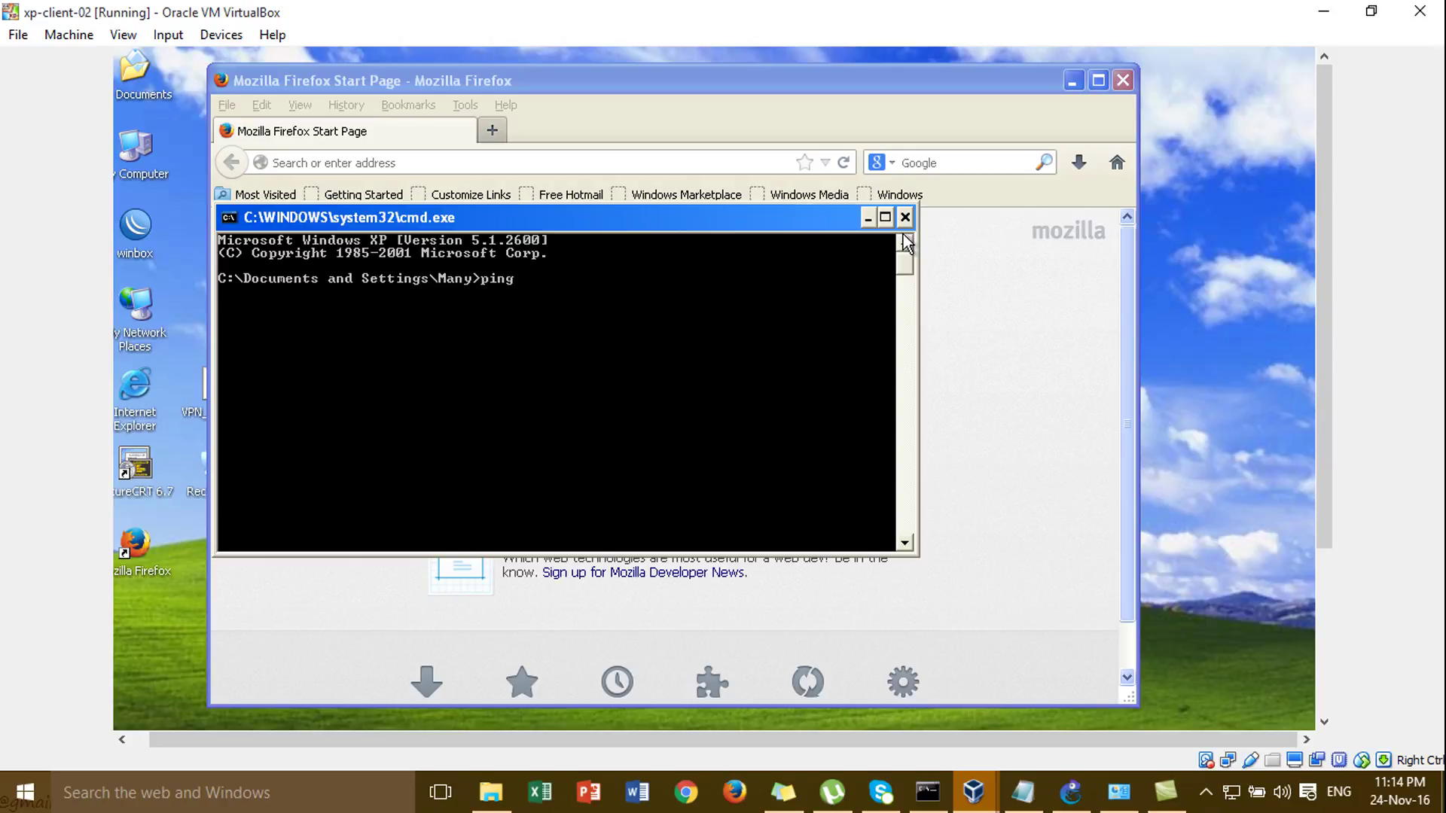
pyautogui.press('Return')
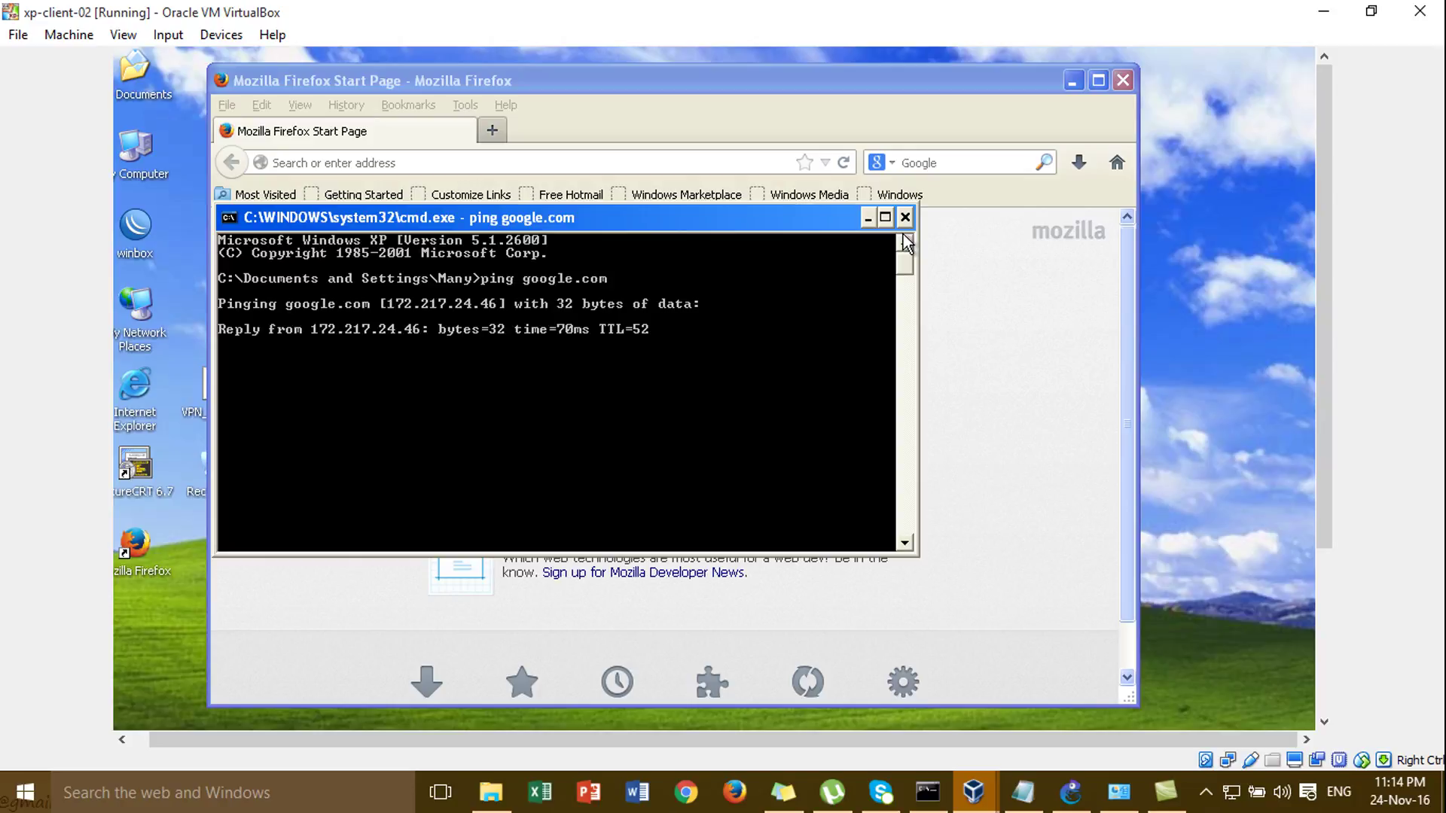
pyautogui.click(867, 218)
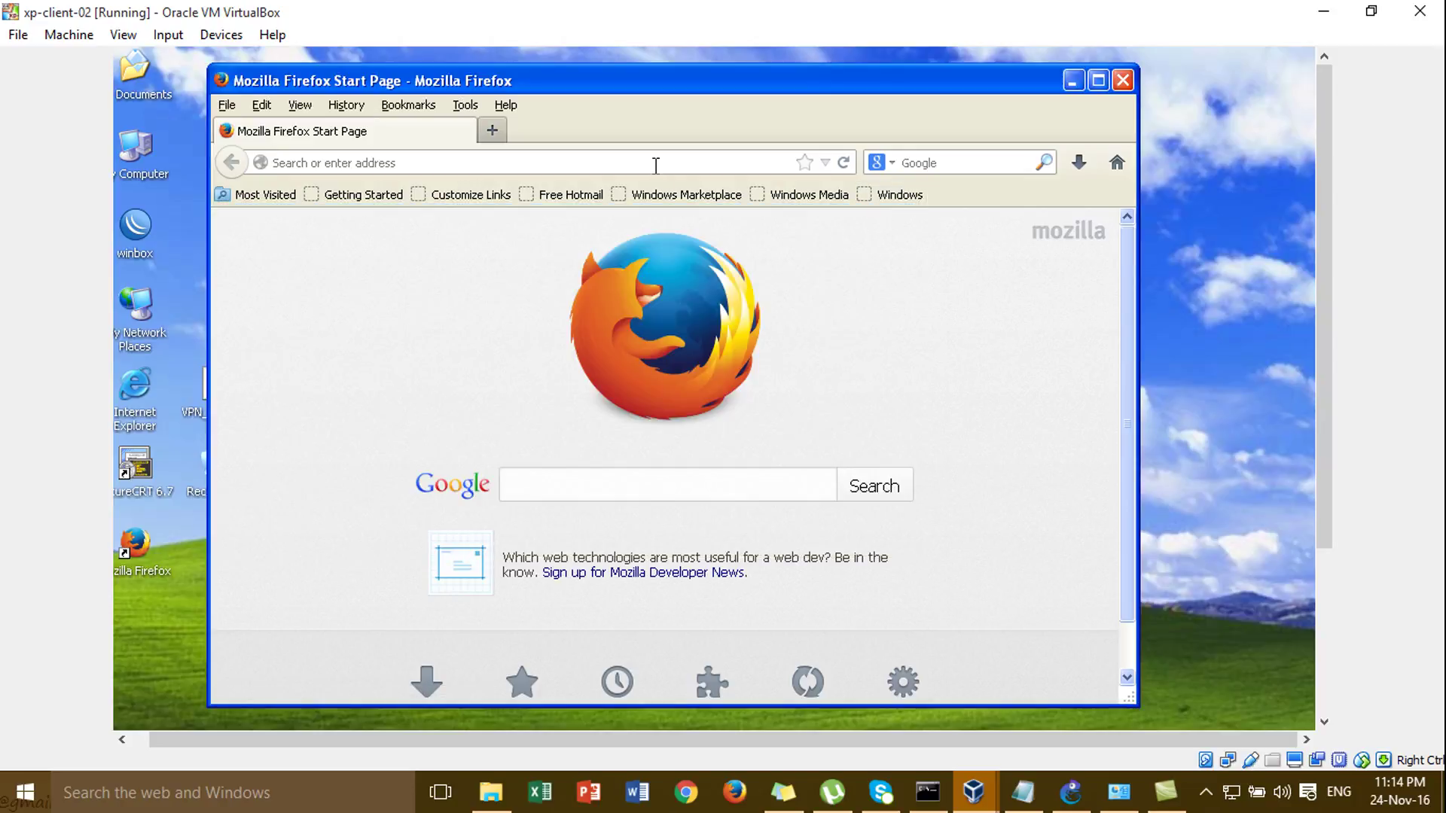
pyautogui.write('192.168.1.1/')
pyautogui.press('Return')
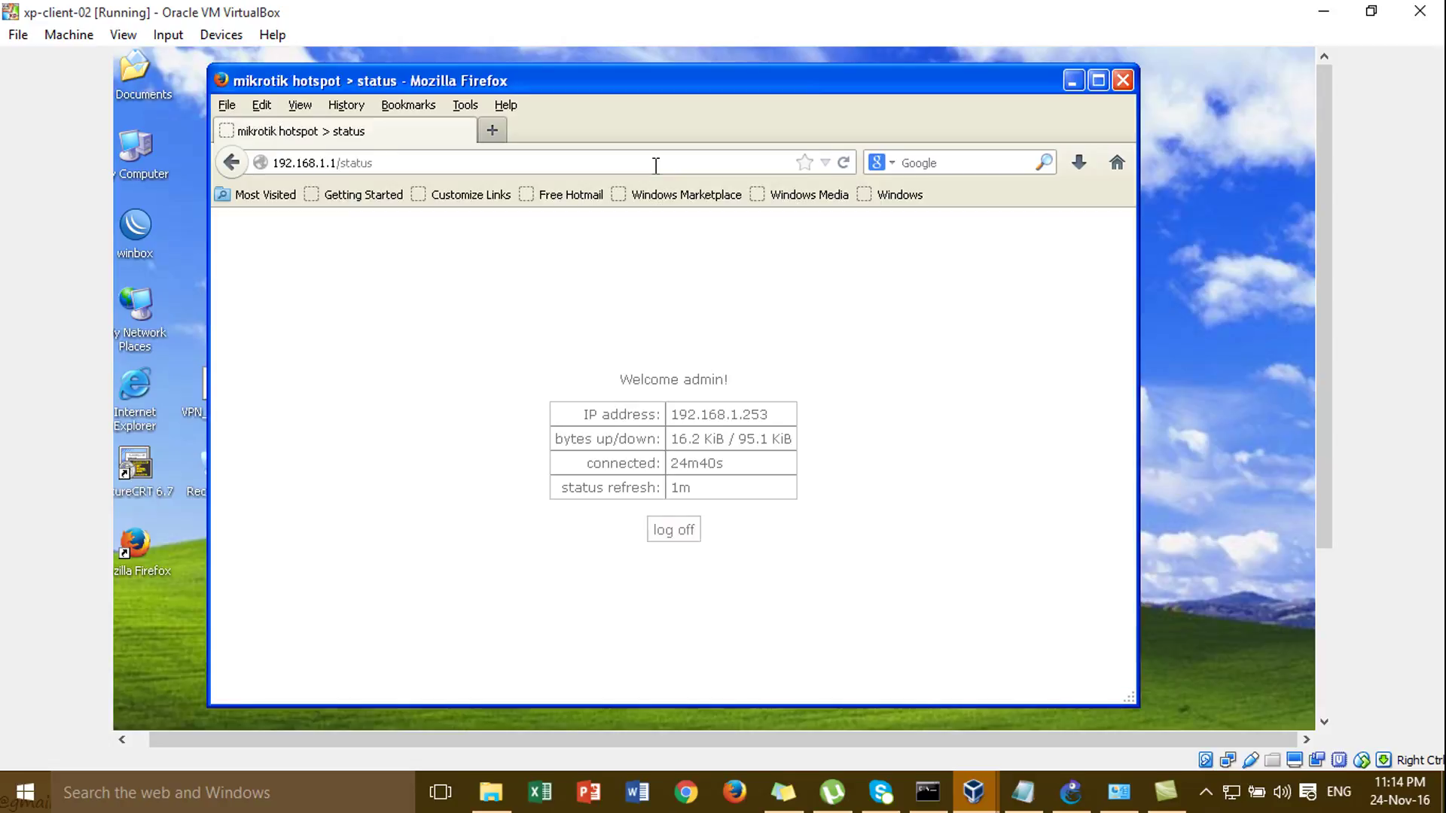
# Step: Log the admin out of the hotspot and close Firefox
pyautogui.click(698, 538)
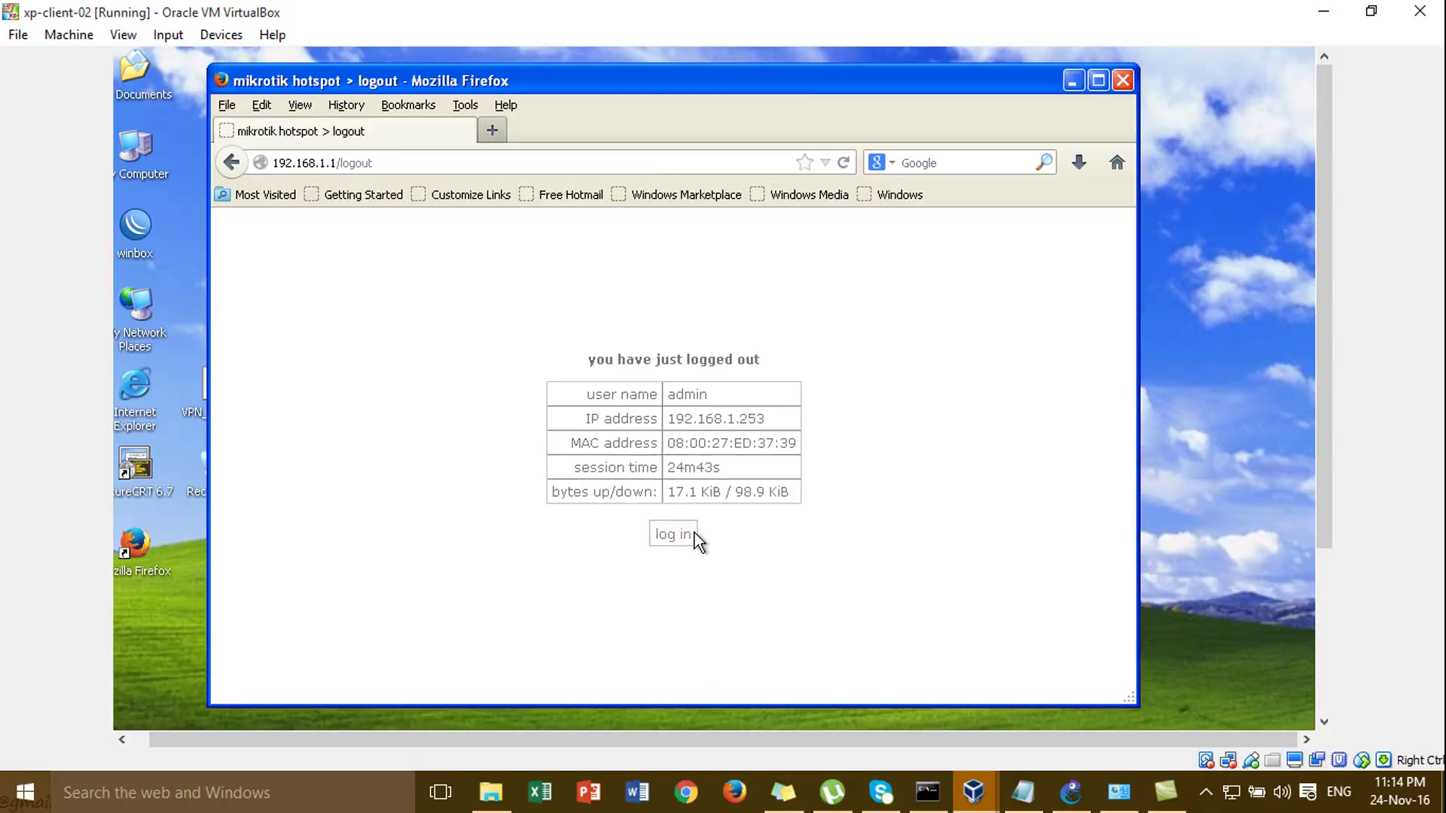
pyautogui.click(606, 158)
pyautogui.press('Return')
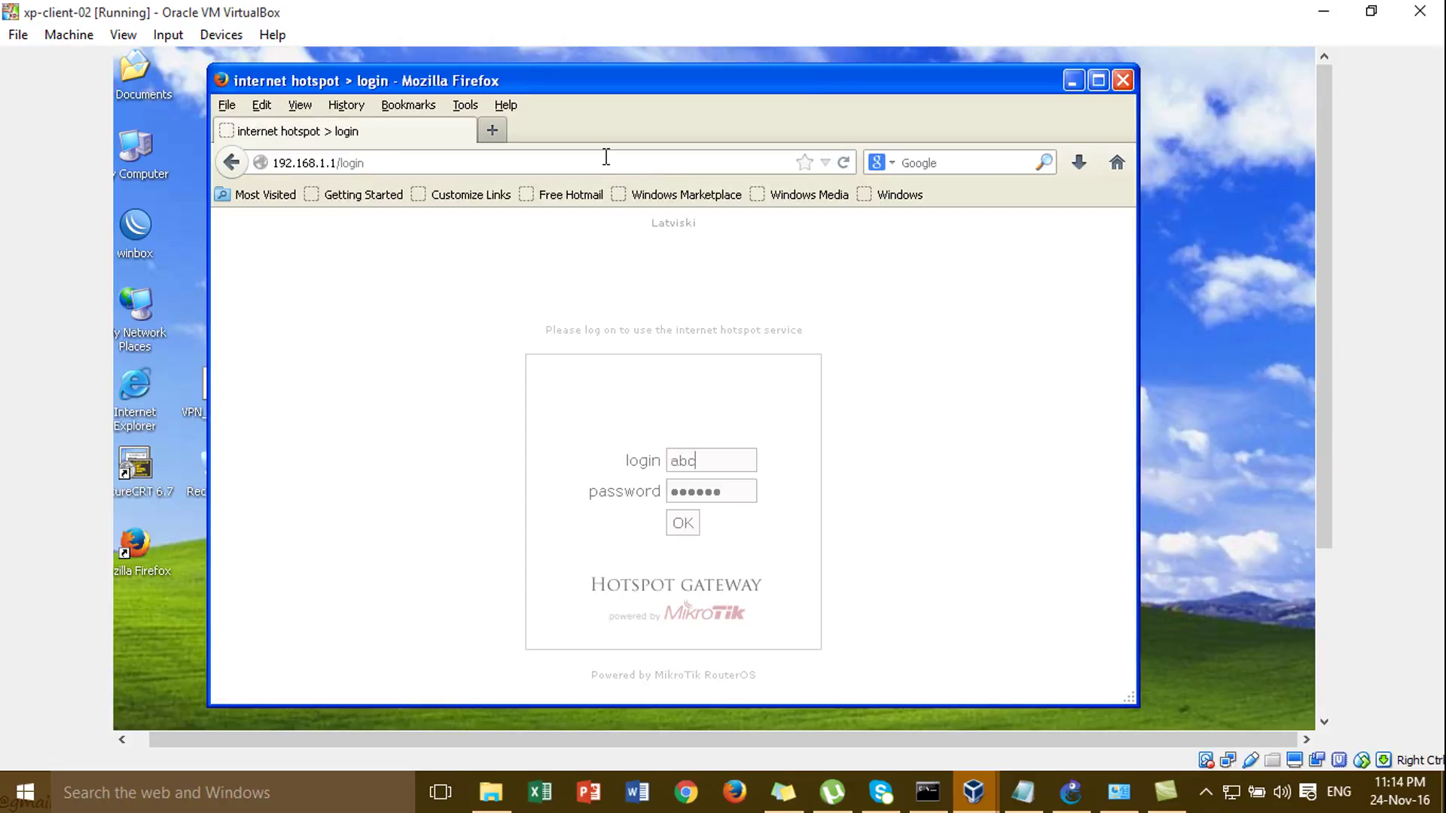
pyautogui.press('Return')
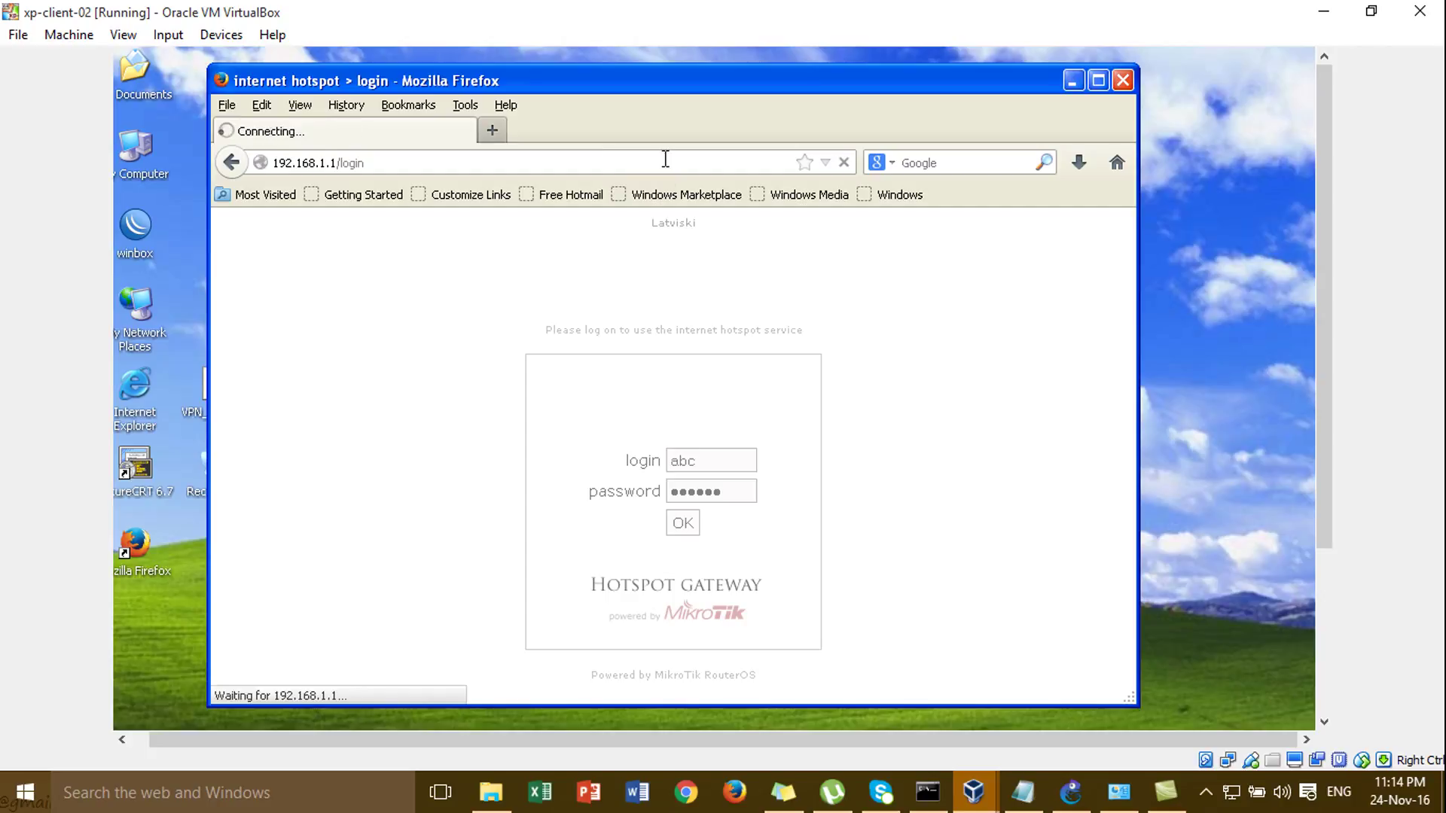
pyautogui.click(665, 159)
pyautogui.click(1122, 80)
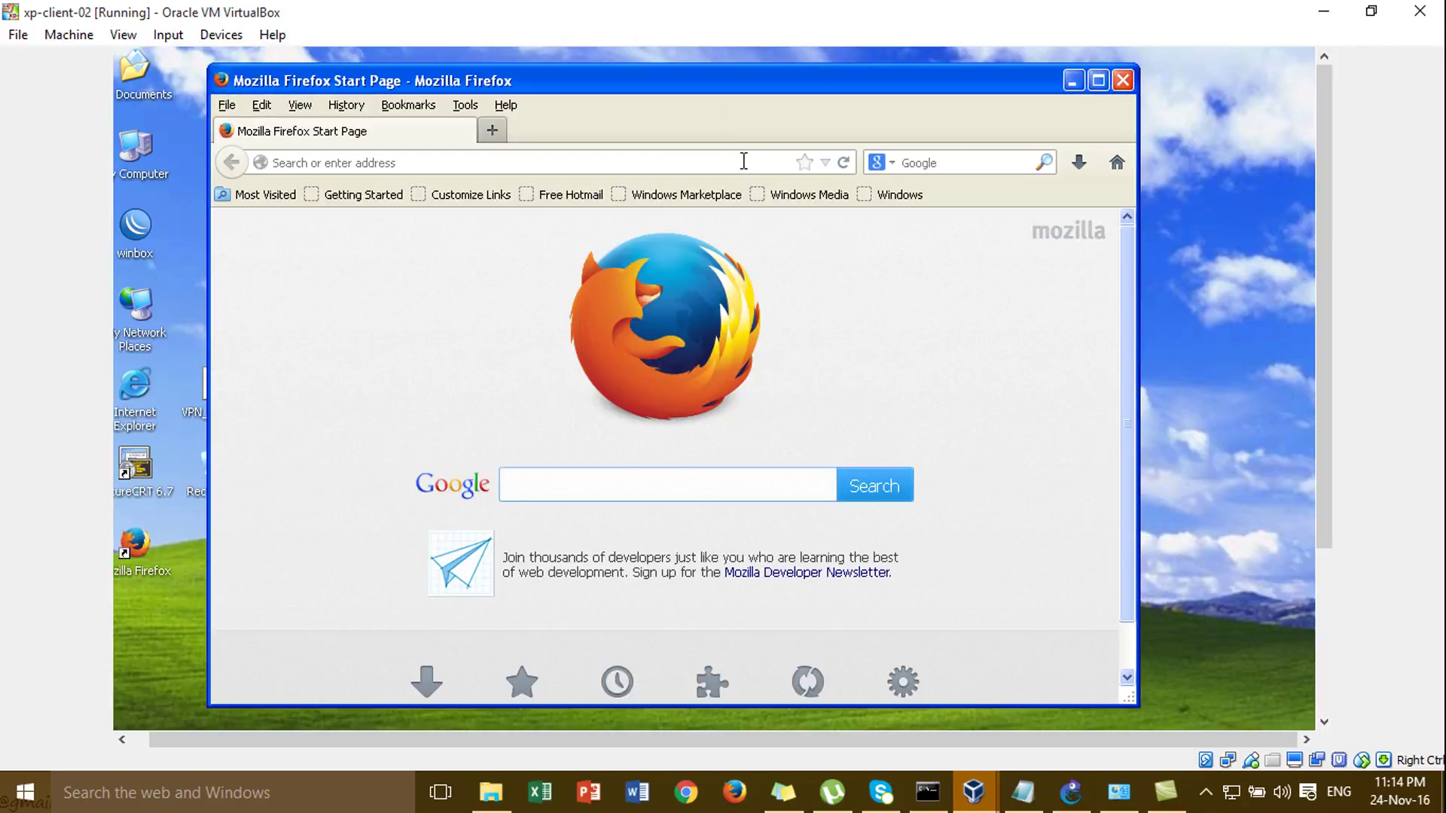
# Step: Browse to google.com to reach the hotspot login page and clear the remembered login name
pyautogui.write('go')
pyautogui.press('Return')
pyautogui.click(730, 454)
pyautogui.press('BackSpace')
pyautogui.press('BackSpace')
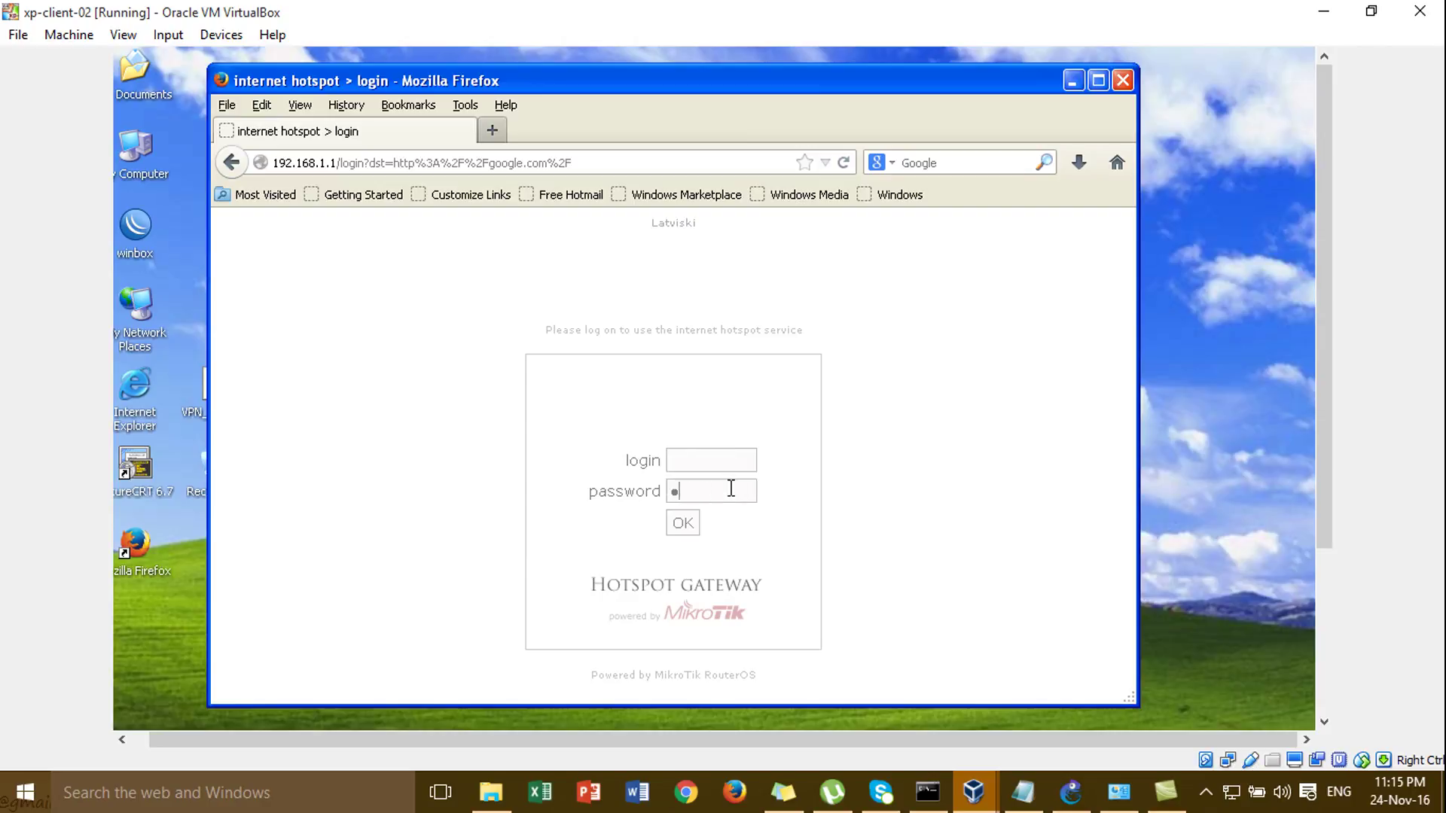
pyautogui.click(1071, 792)
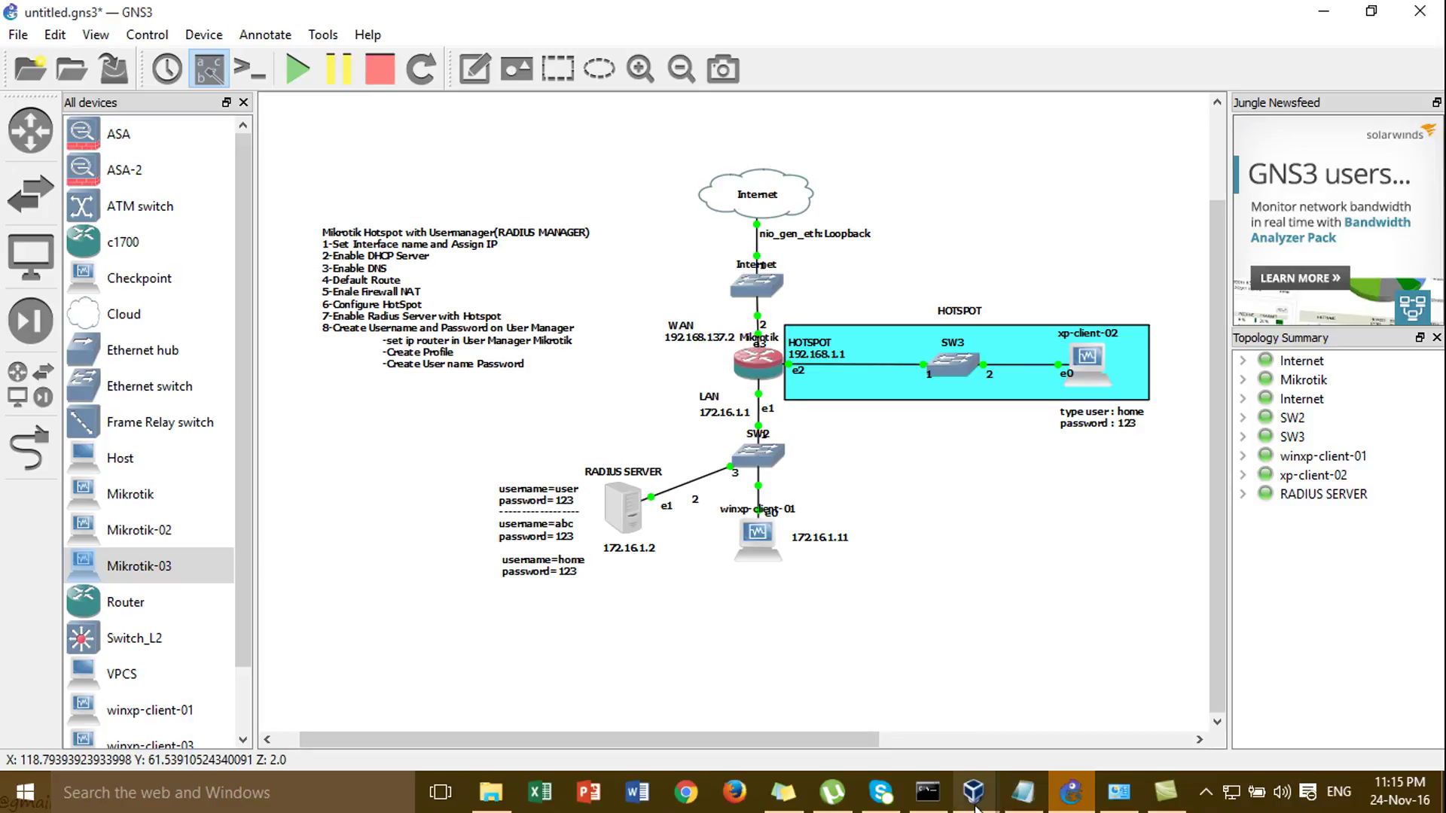
# Step: On winxp-client-01, save user home's details so it shows Unlimited time with profile Home
pyautogui.moveTo(976, 806)
pyautogui.click(932, 686)
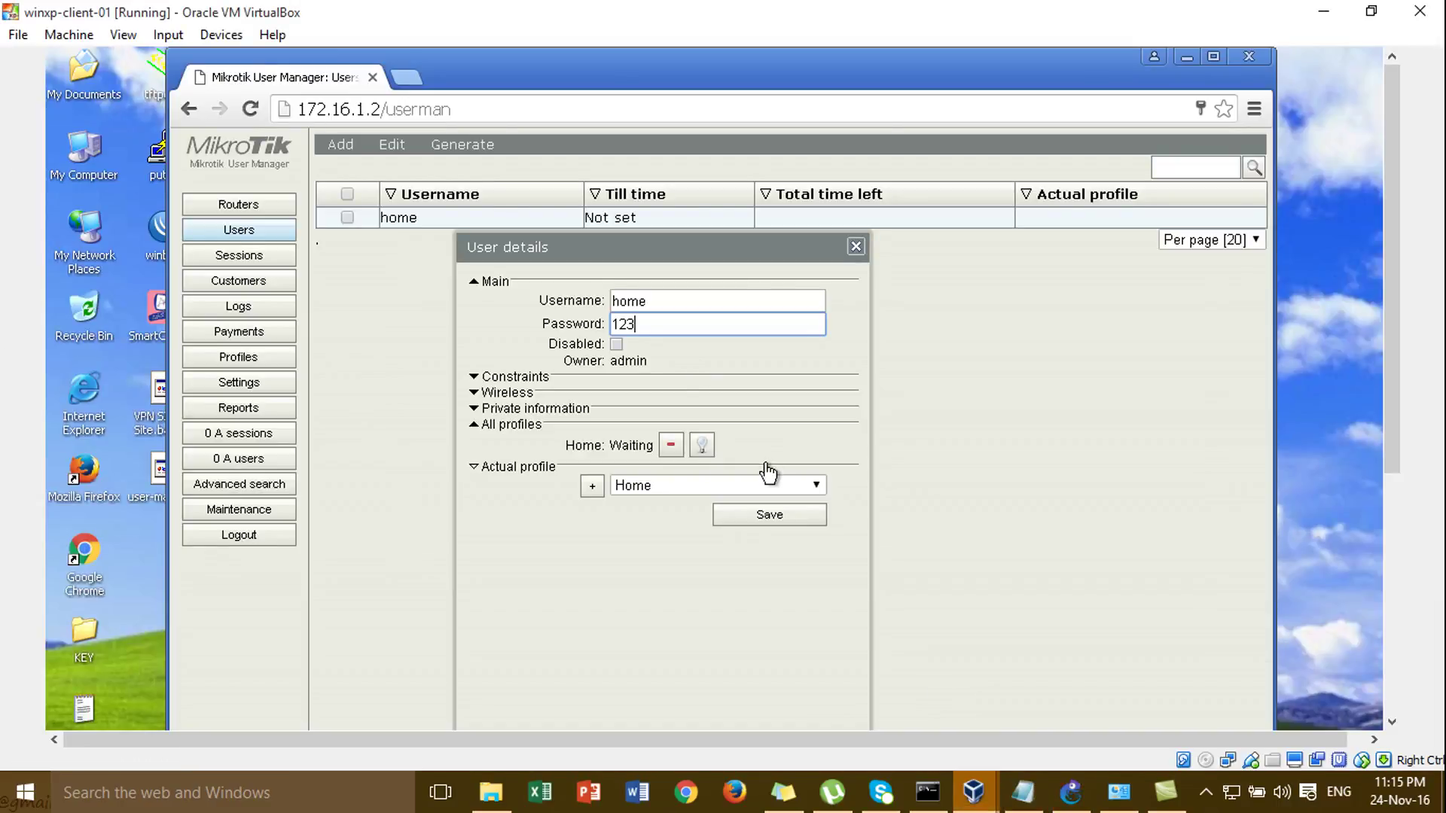
pyautogui.click(766, 519)
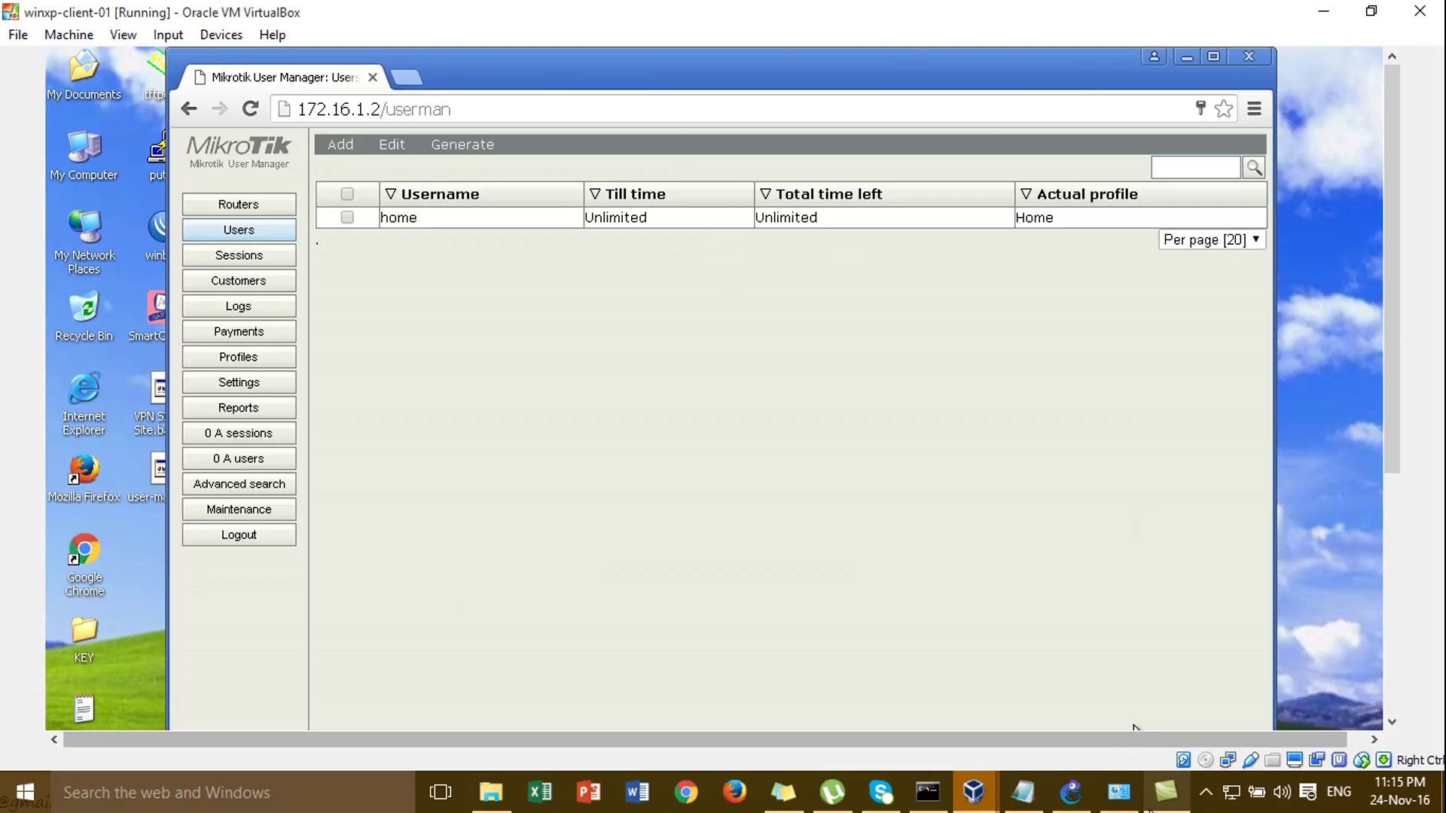
# Step: On xp-client-02, log in to the hotspot as home and dismiss the save-password prompt
pyautogui.moveTo(1094, 797)
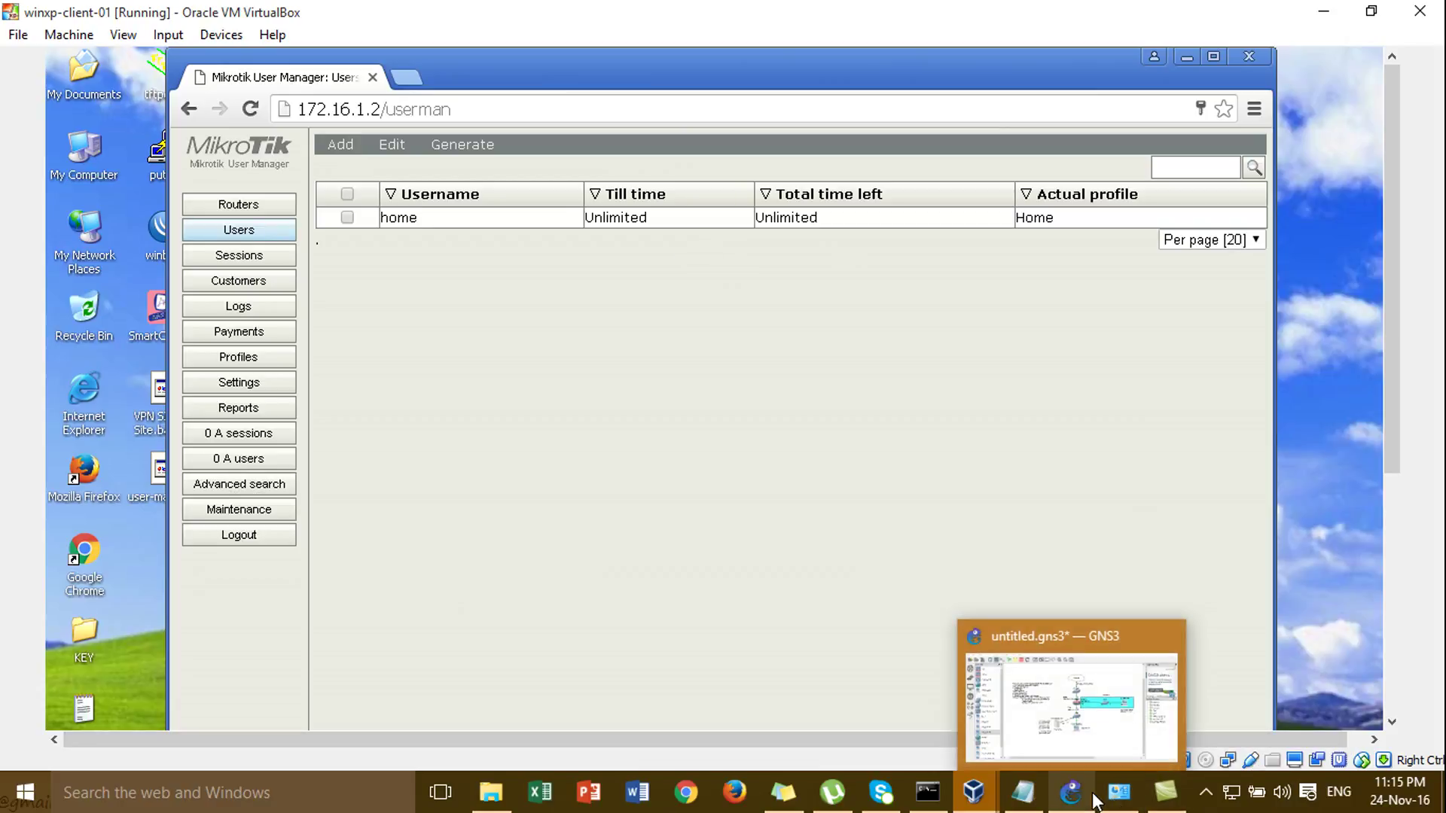
pyautogui.moveTo(974, 792)
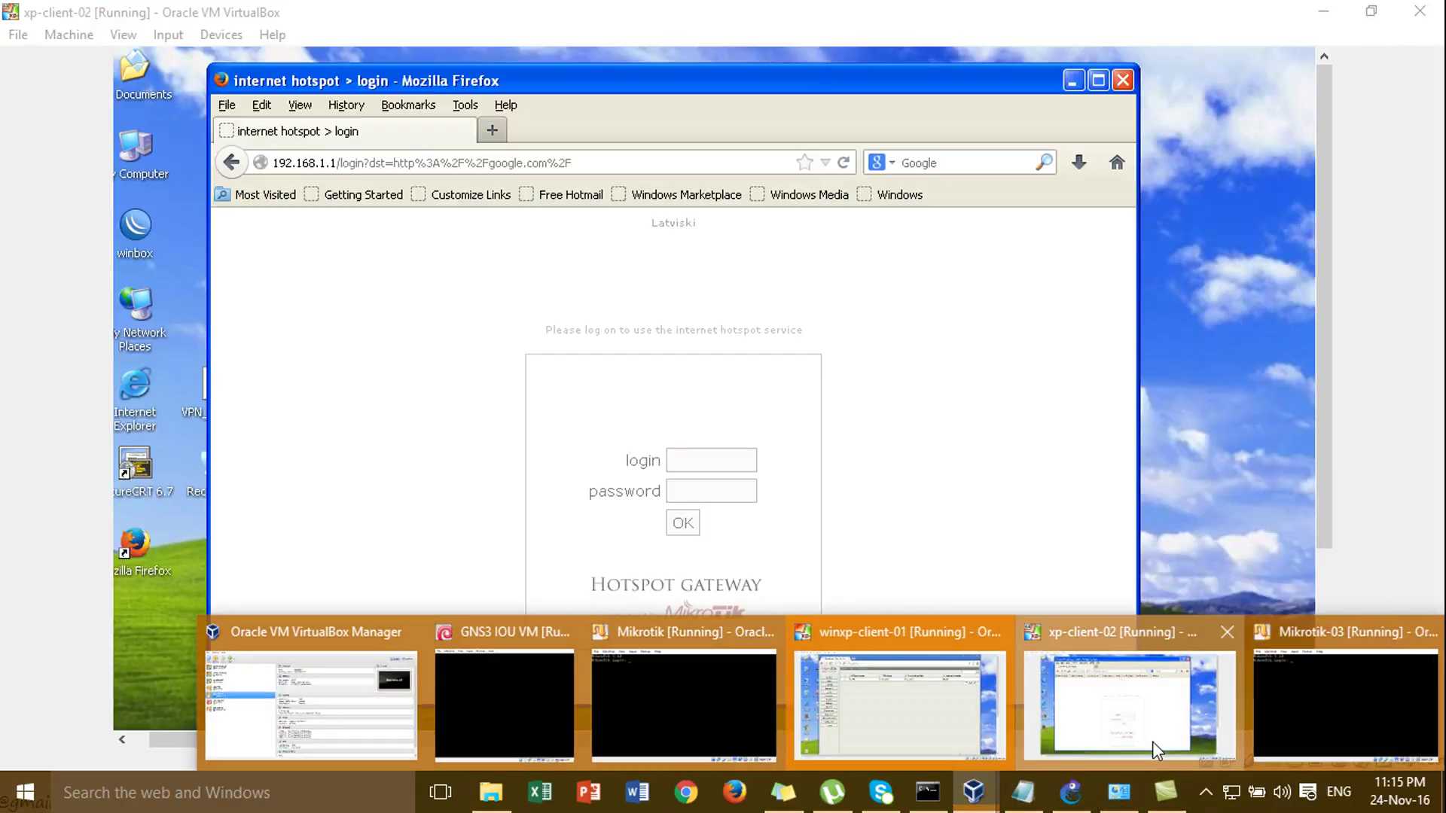
pyautogui.click(1152, 741)
pyautogui.click(730, 453)
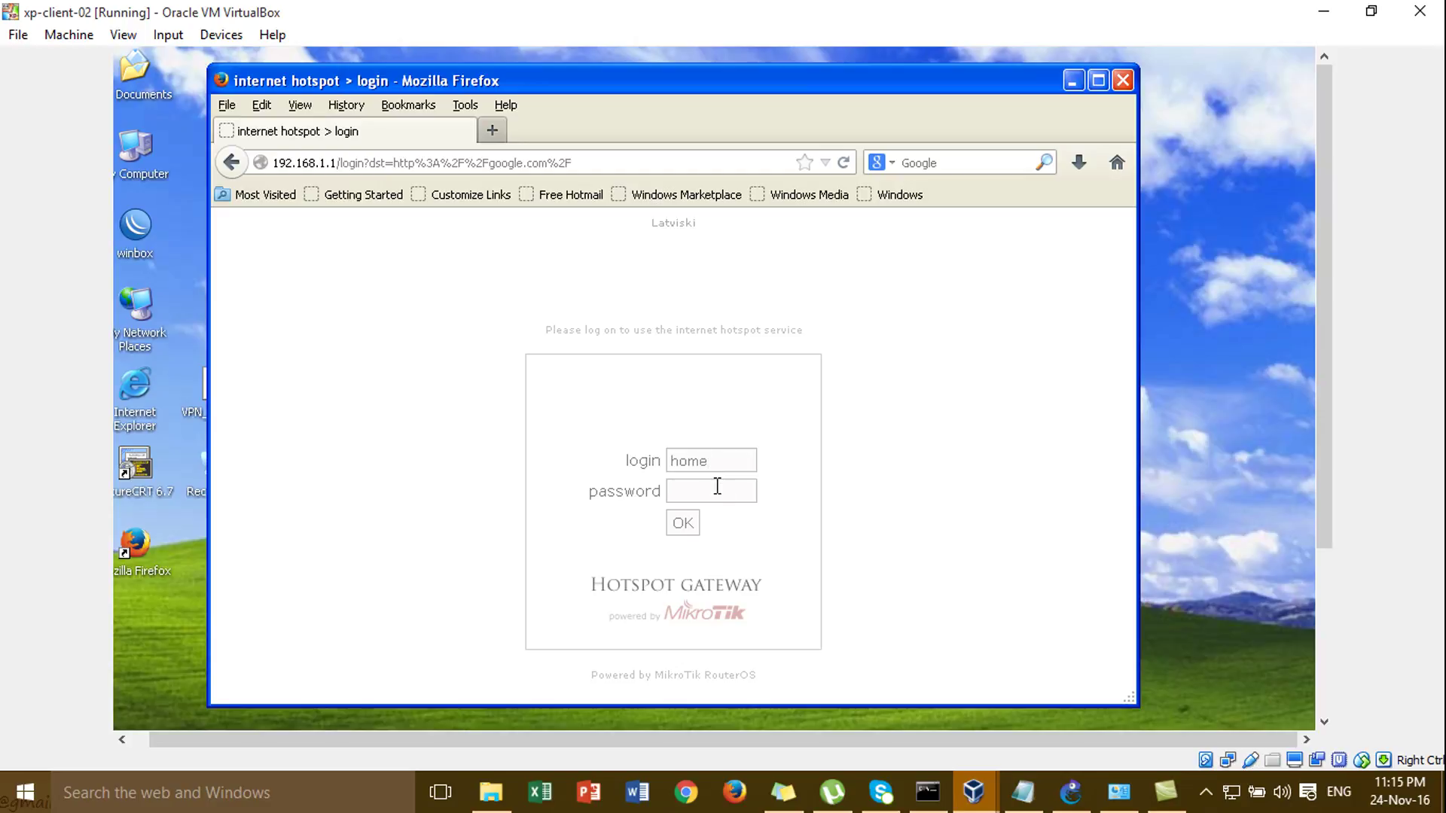
pyautogui.click(683, 523)
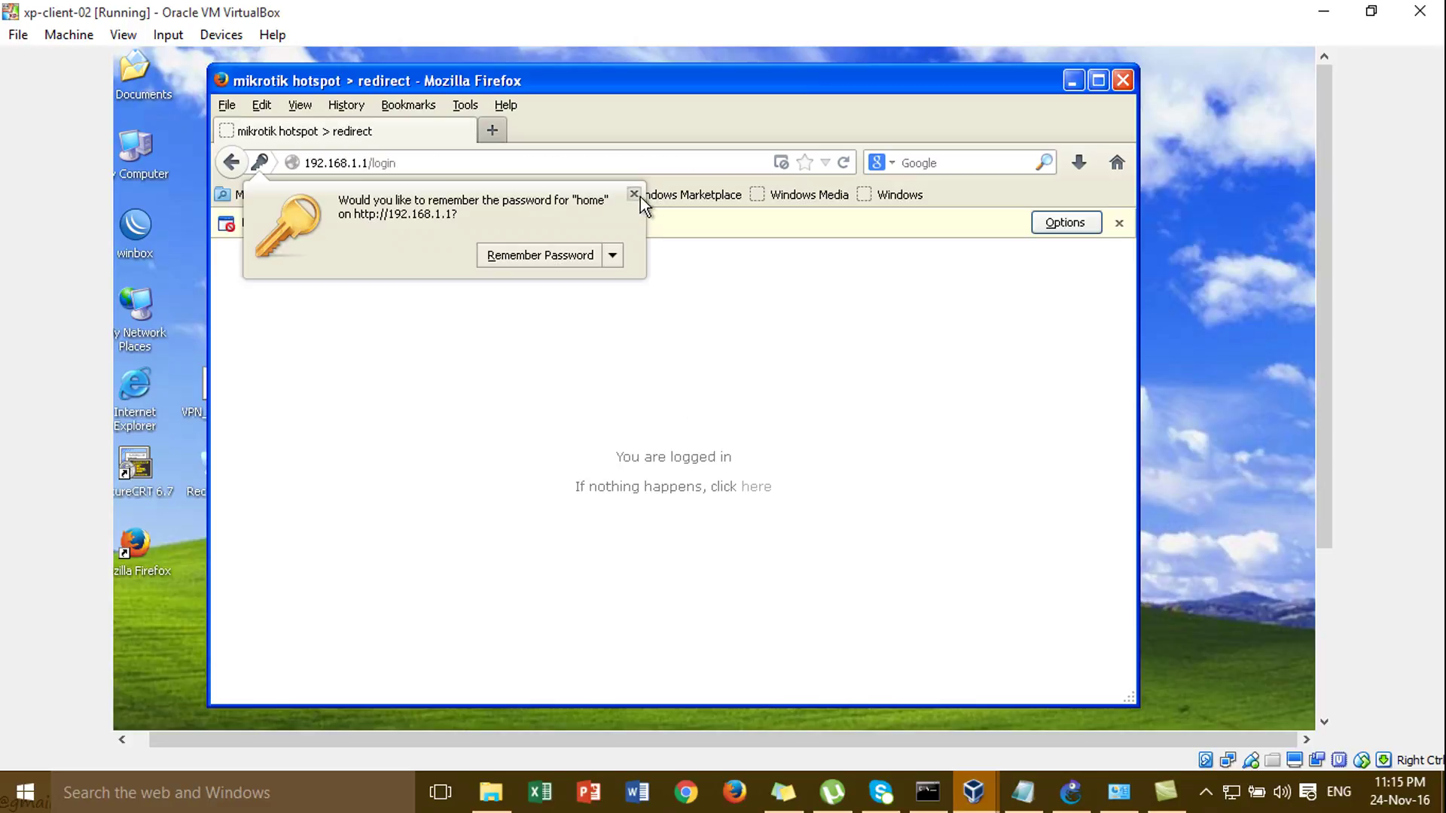
pyautogui.click(639, 195)
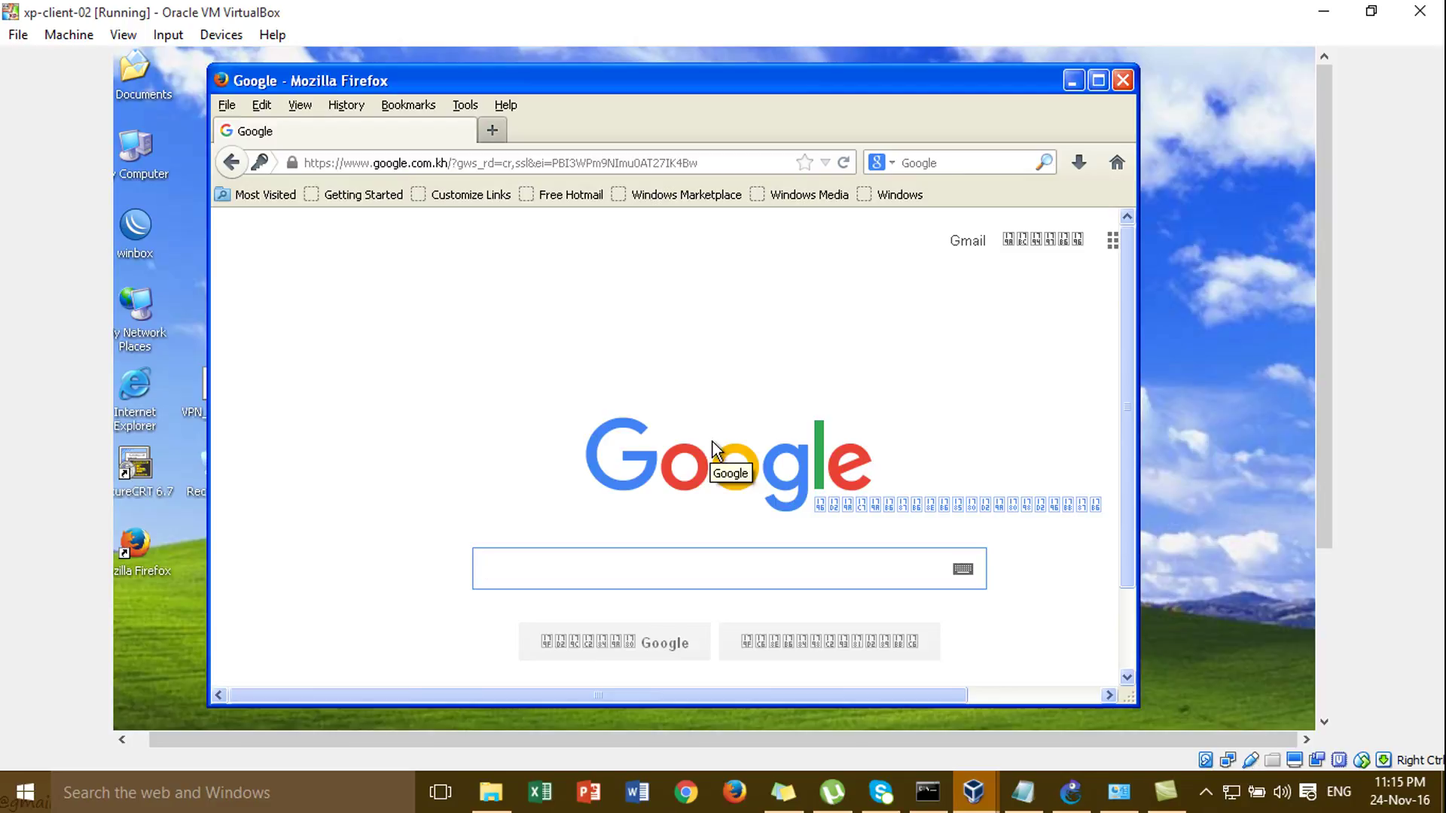
# Step: Google 'mikrotik', then 'usermanager 5.18', and go back to winxp-client-01
pyautogui.write('m')
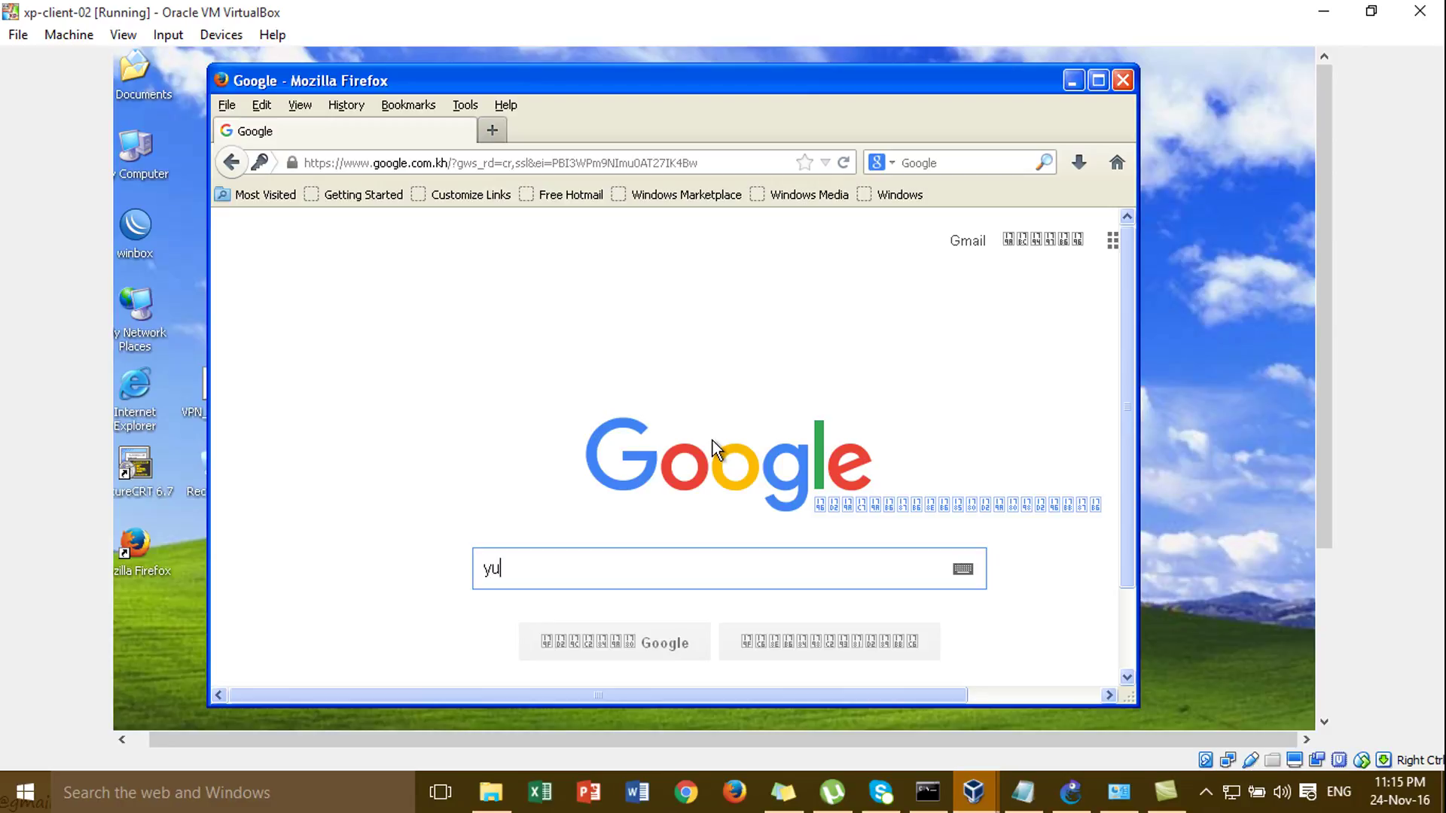
pyautogui.write('ikrotik')
pyautogui.press('Return')
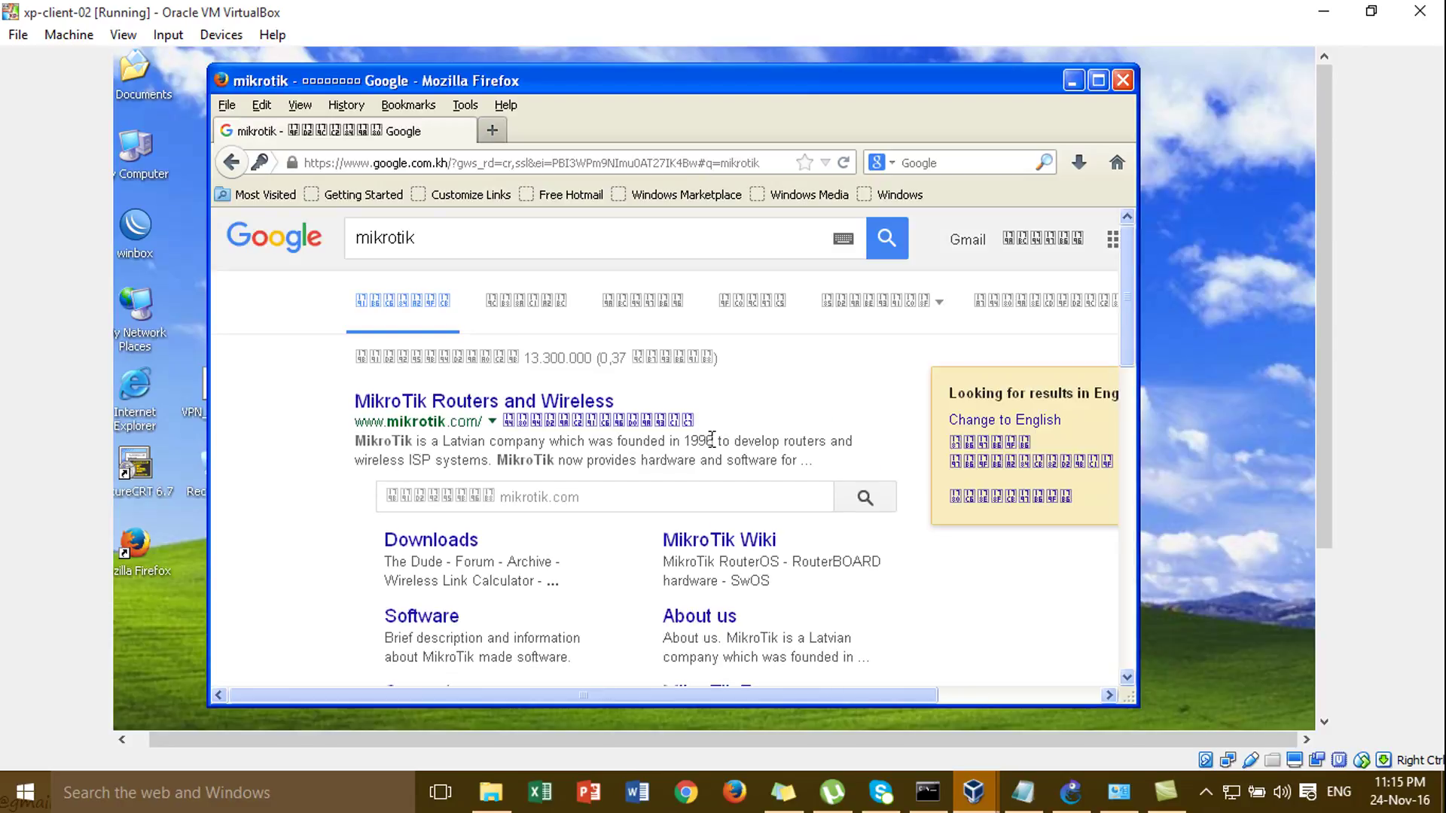
pyautogui.click(491, 243)
pyautogui.press('BackSpace')
pyautogui.press('BackSpace')
pyautogui.press('BackSpace')
pyautogui.press('BackSpace')
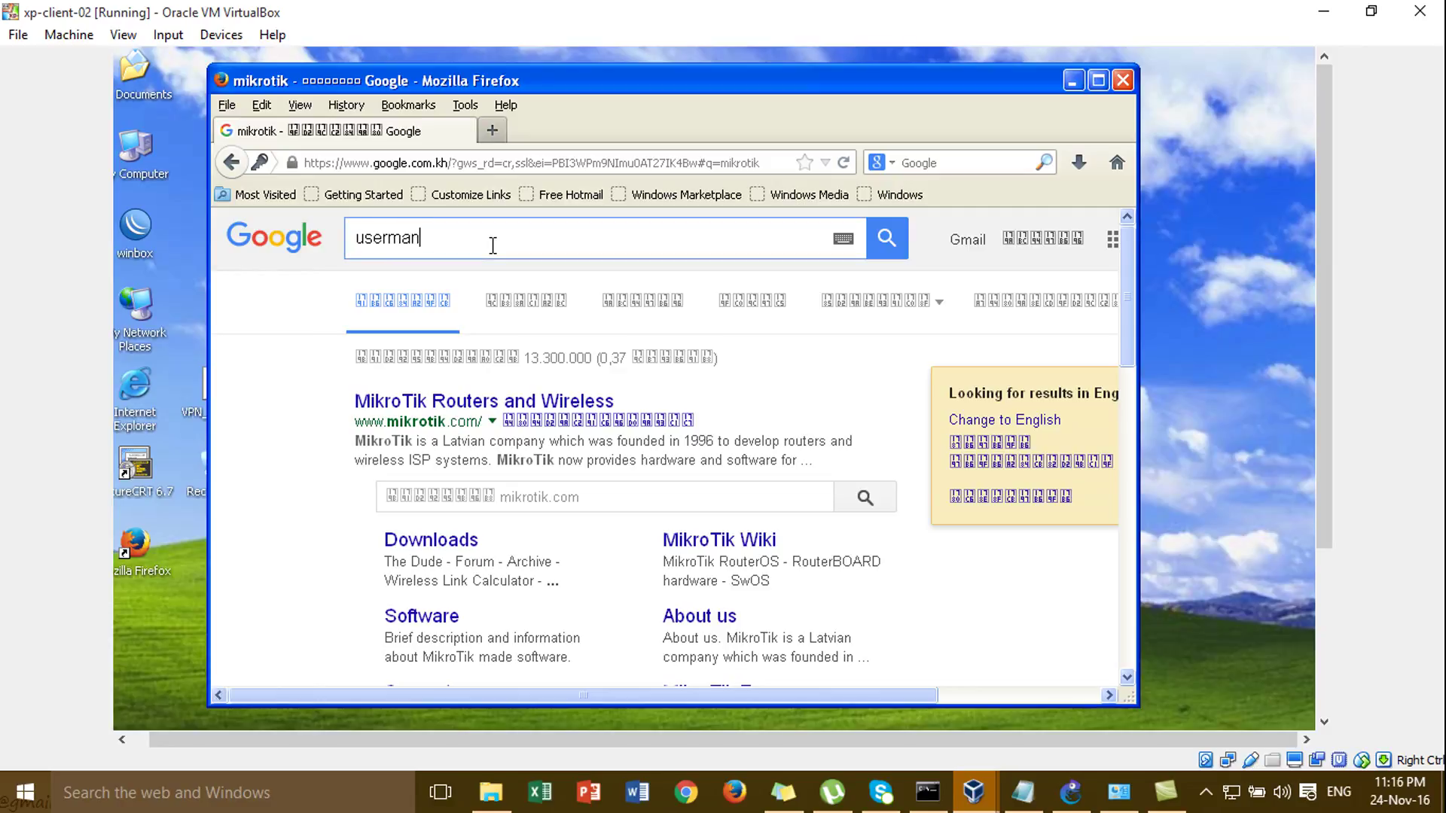
pyautogui.write('usermanager 5.1')
pyautogui.press('Return')
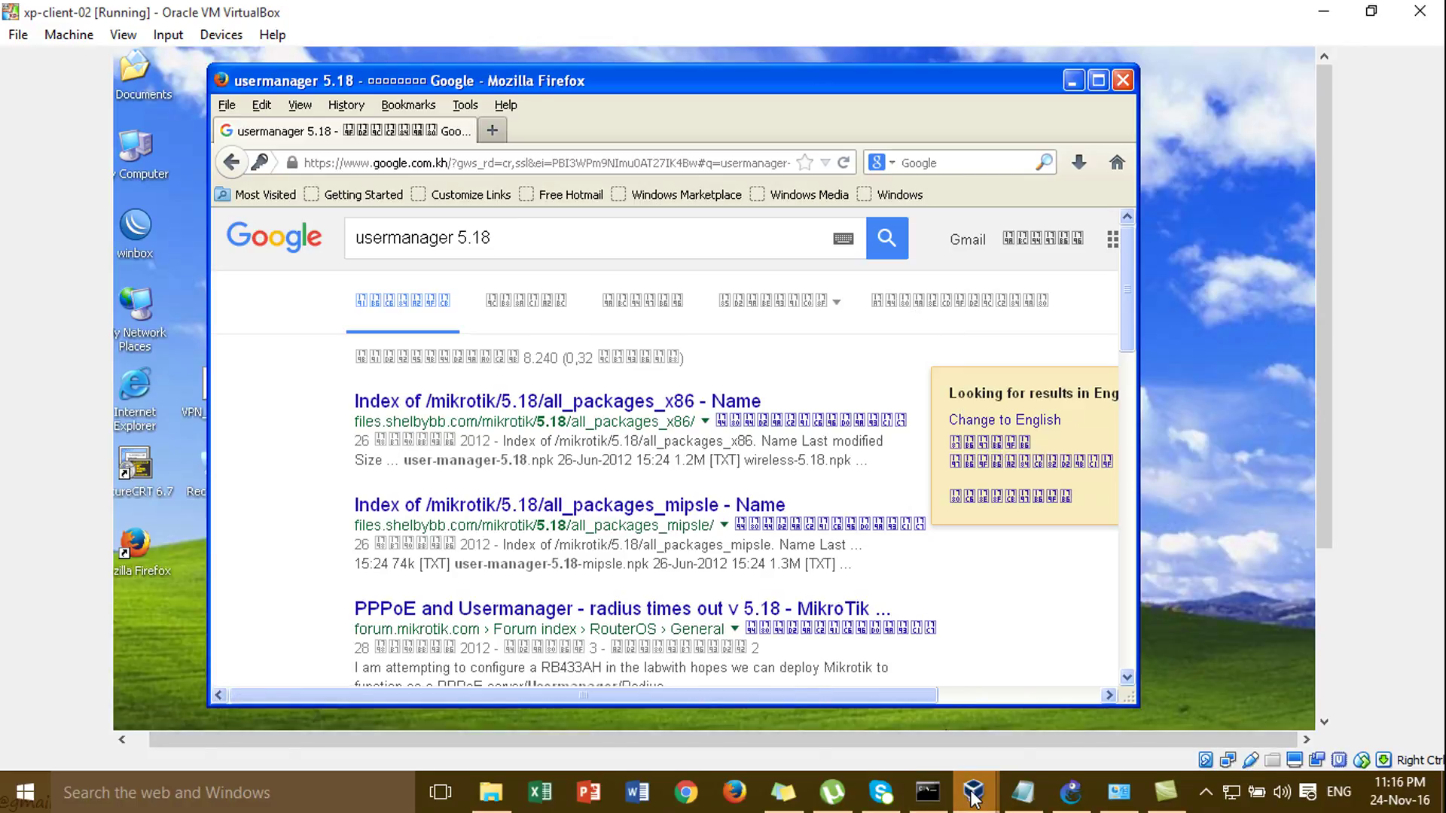
pyautogui.moveTo(975, 798)
pyautogui.click(923, 673)
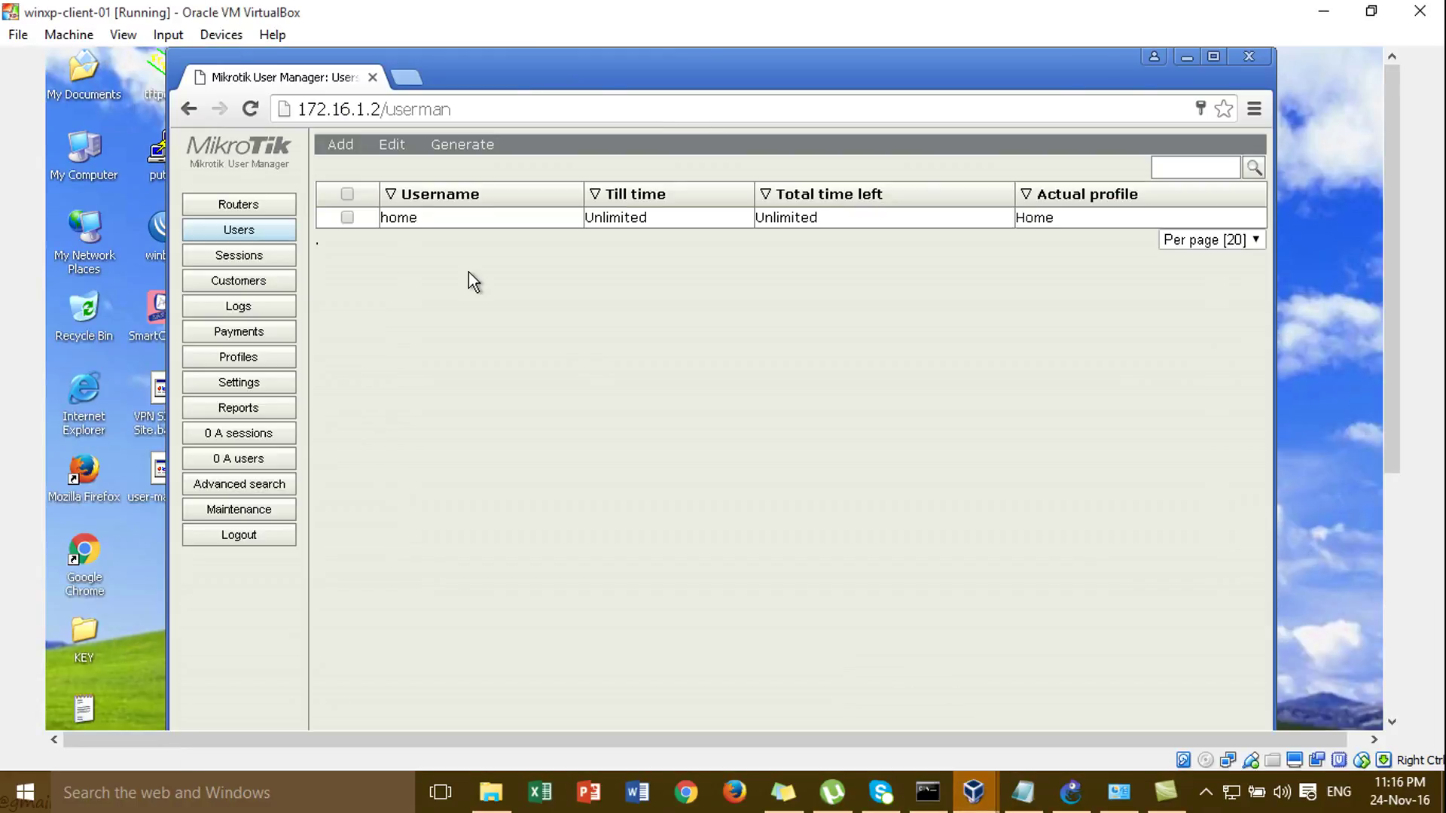
# Step: Glance at the GNS3 topology, then review the Limitations list and the Home profile on winxp-client-01
pyautogui.click(1071, 792)
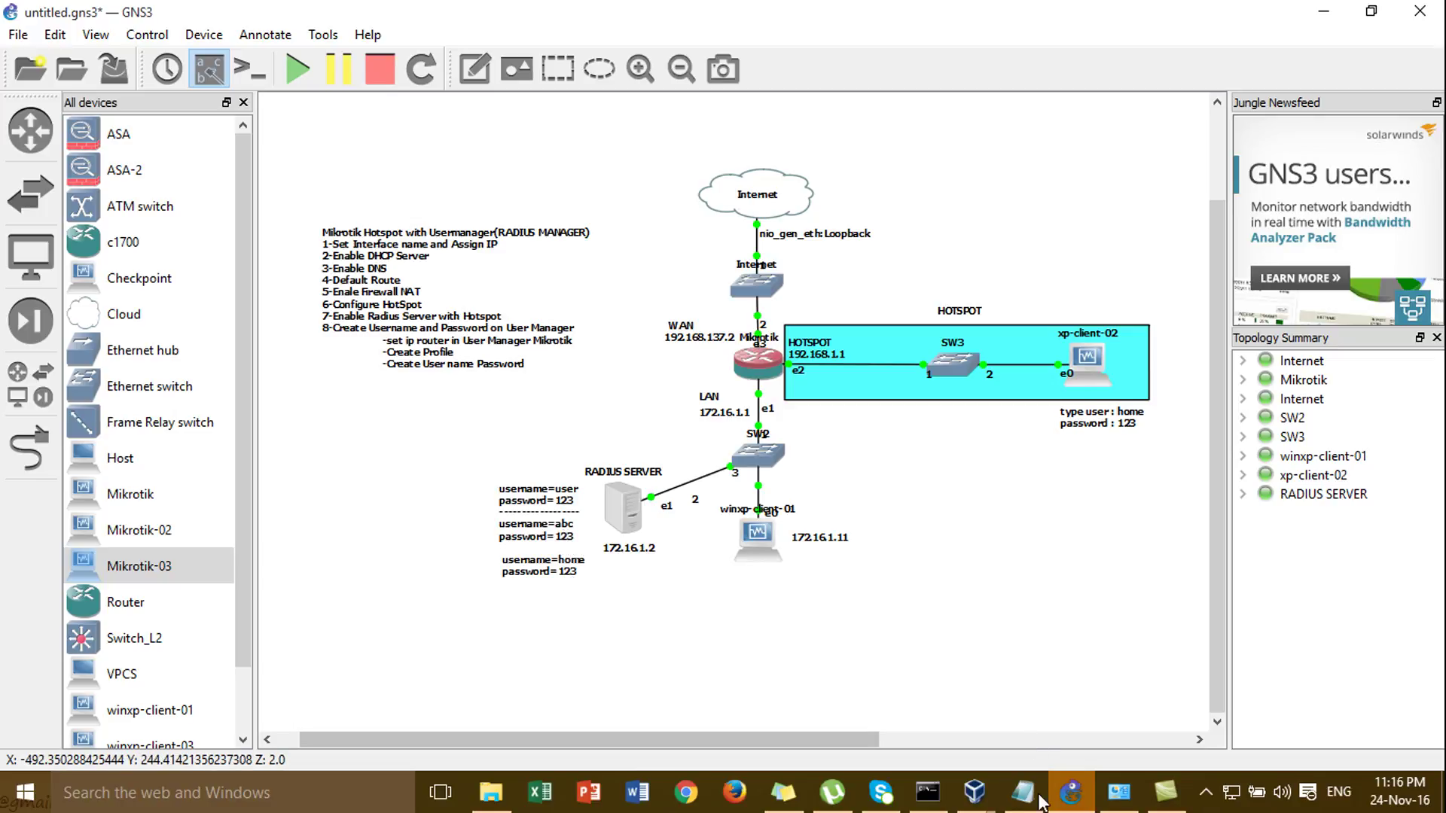
pyautogui.moveTo(974, 798)
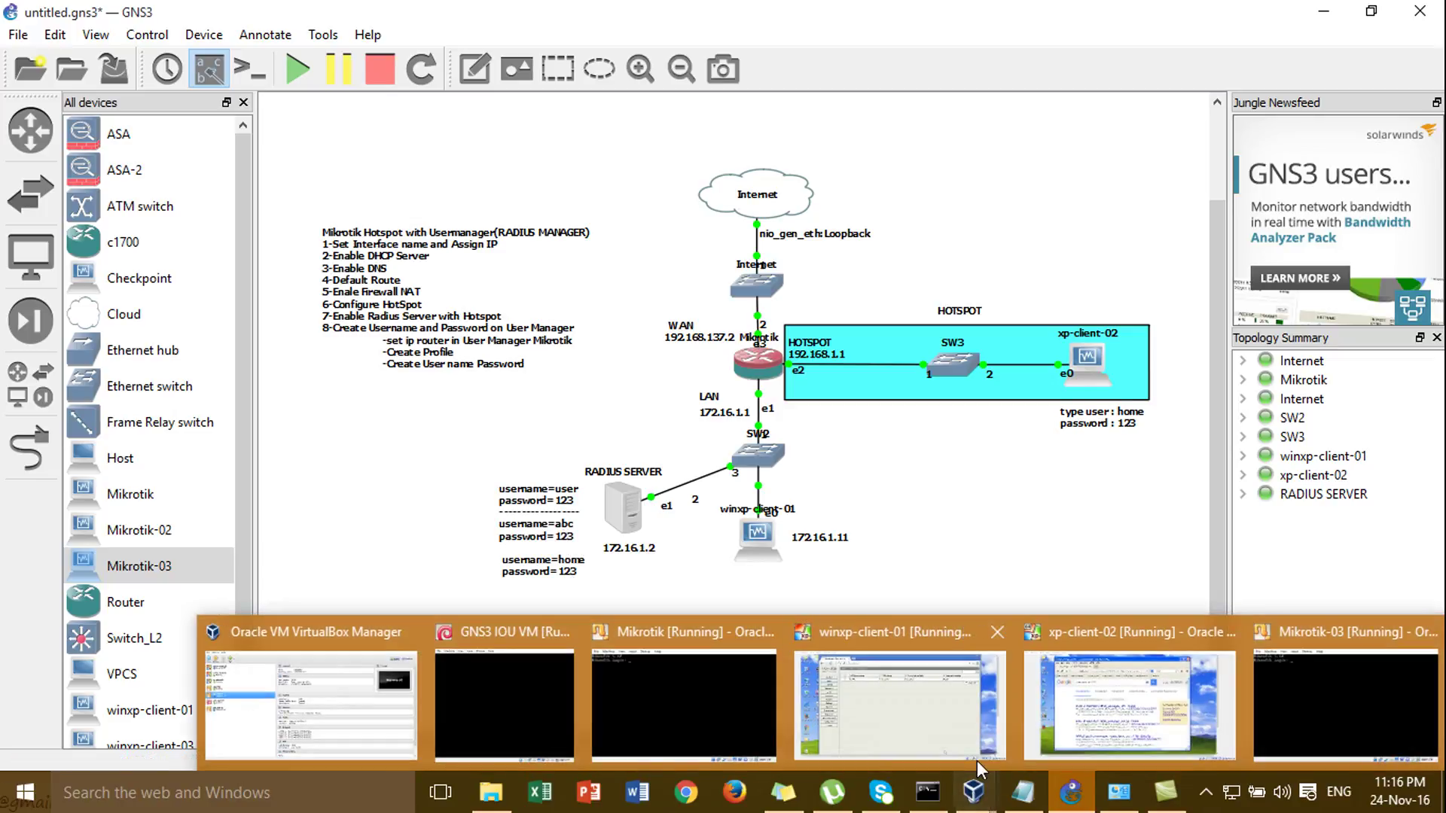
pyautogui.click(975, 749)
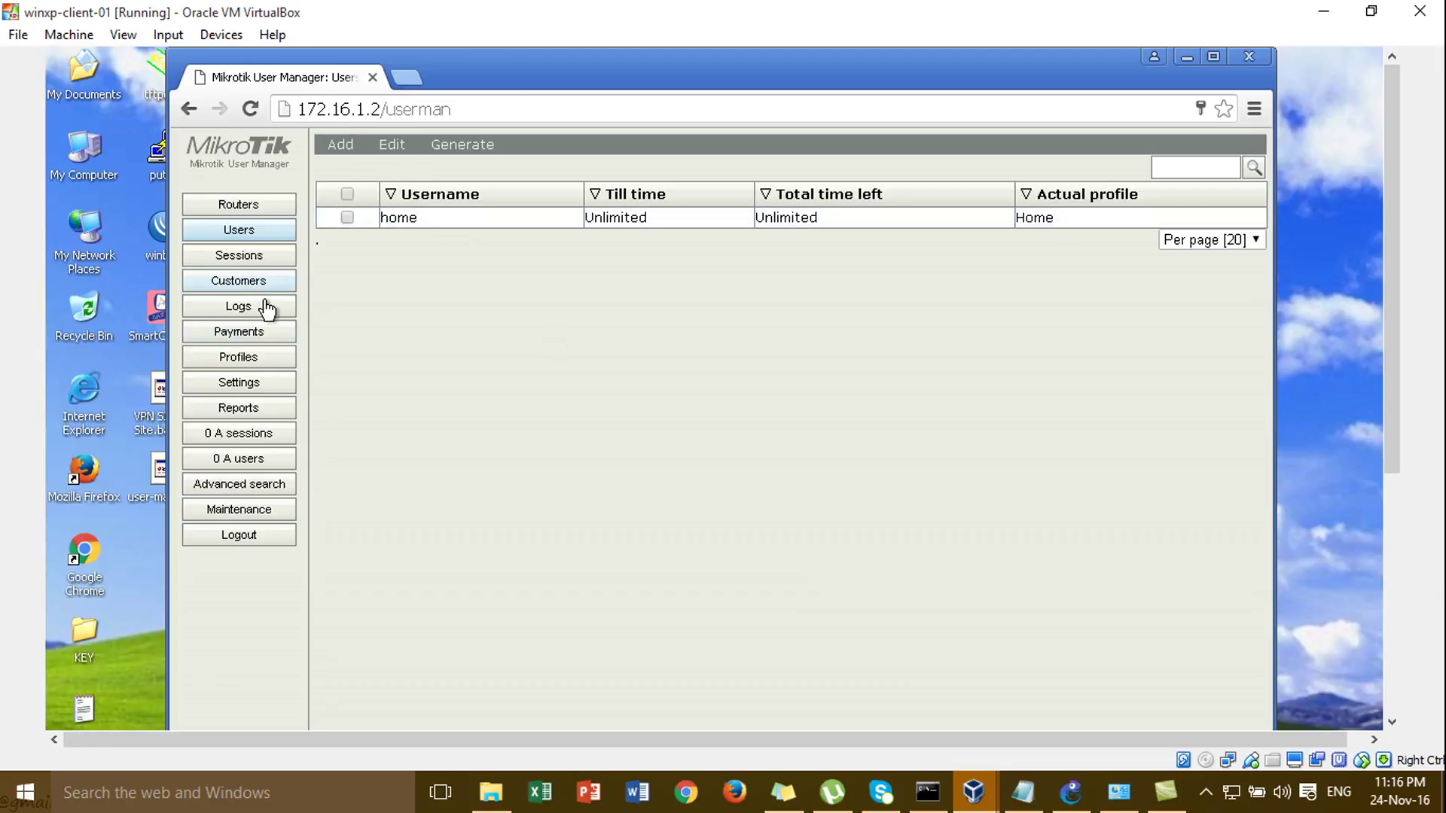
pyautogui.click(259, 358)
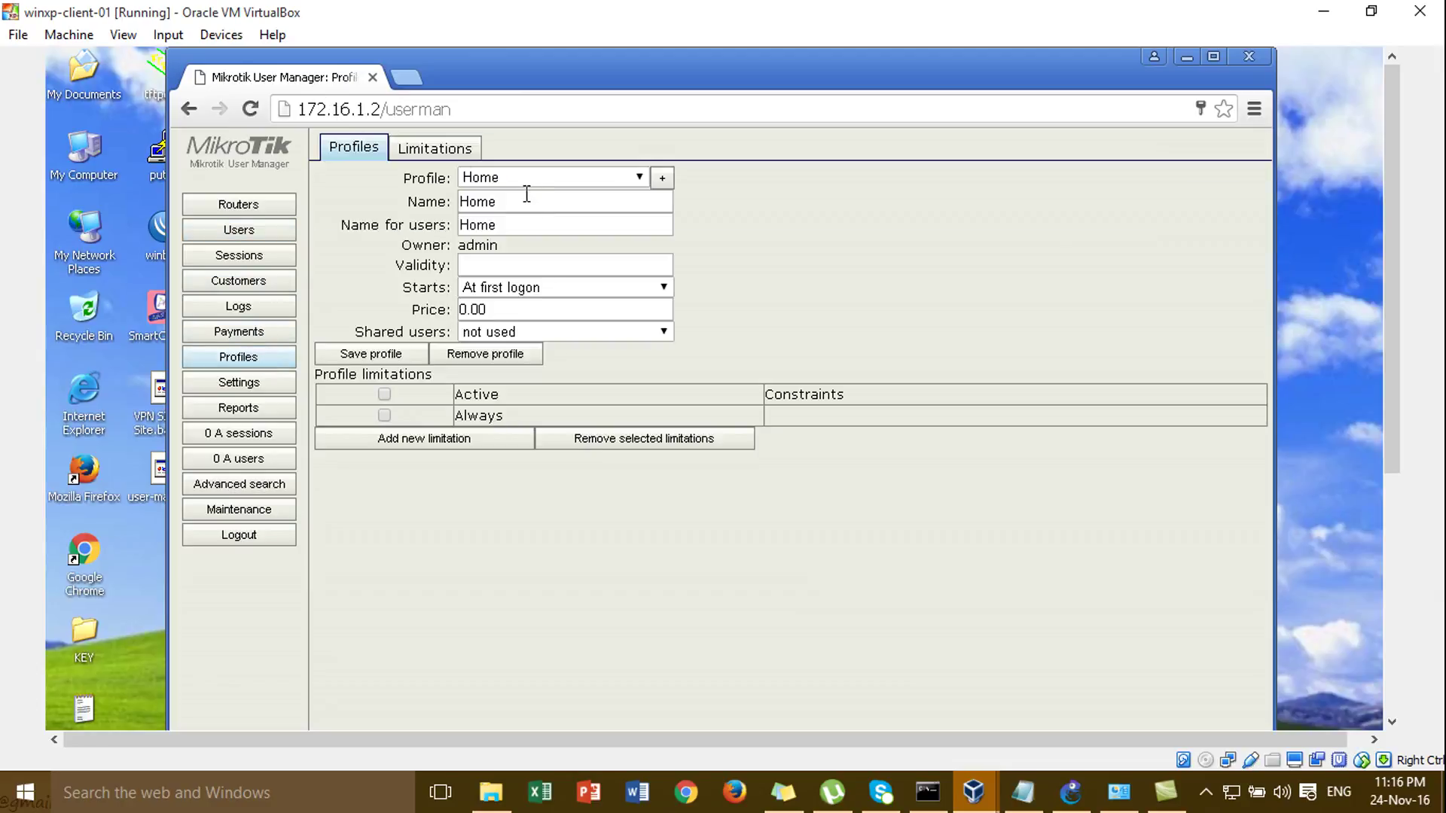
pyautogui.click(454, 151)
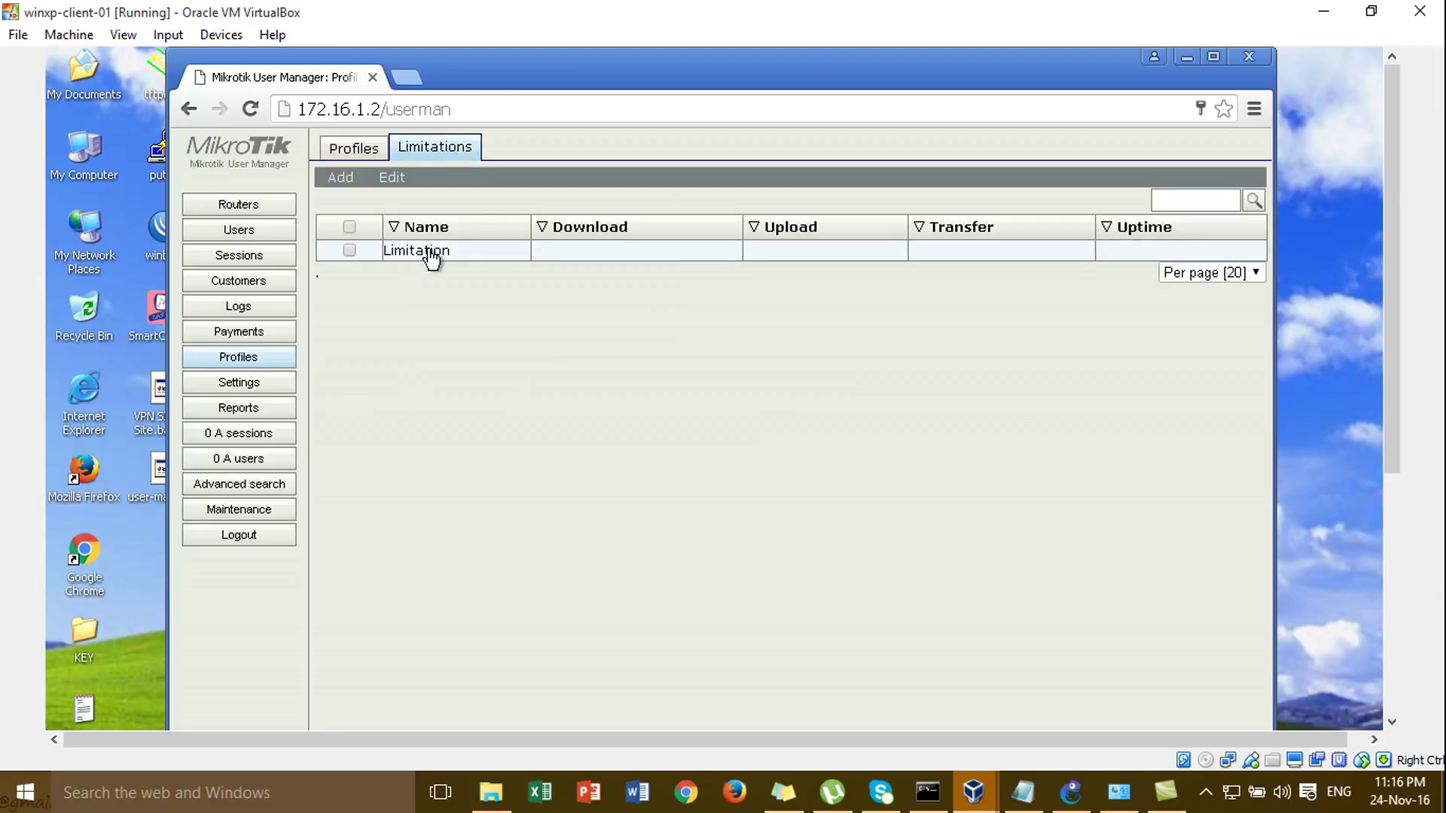
pyautogui.click(354, 148)
pyautogui.click(533, 185)
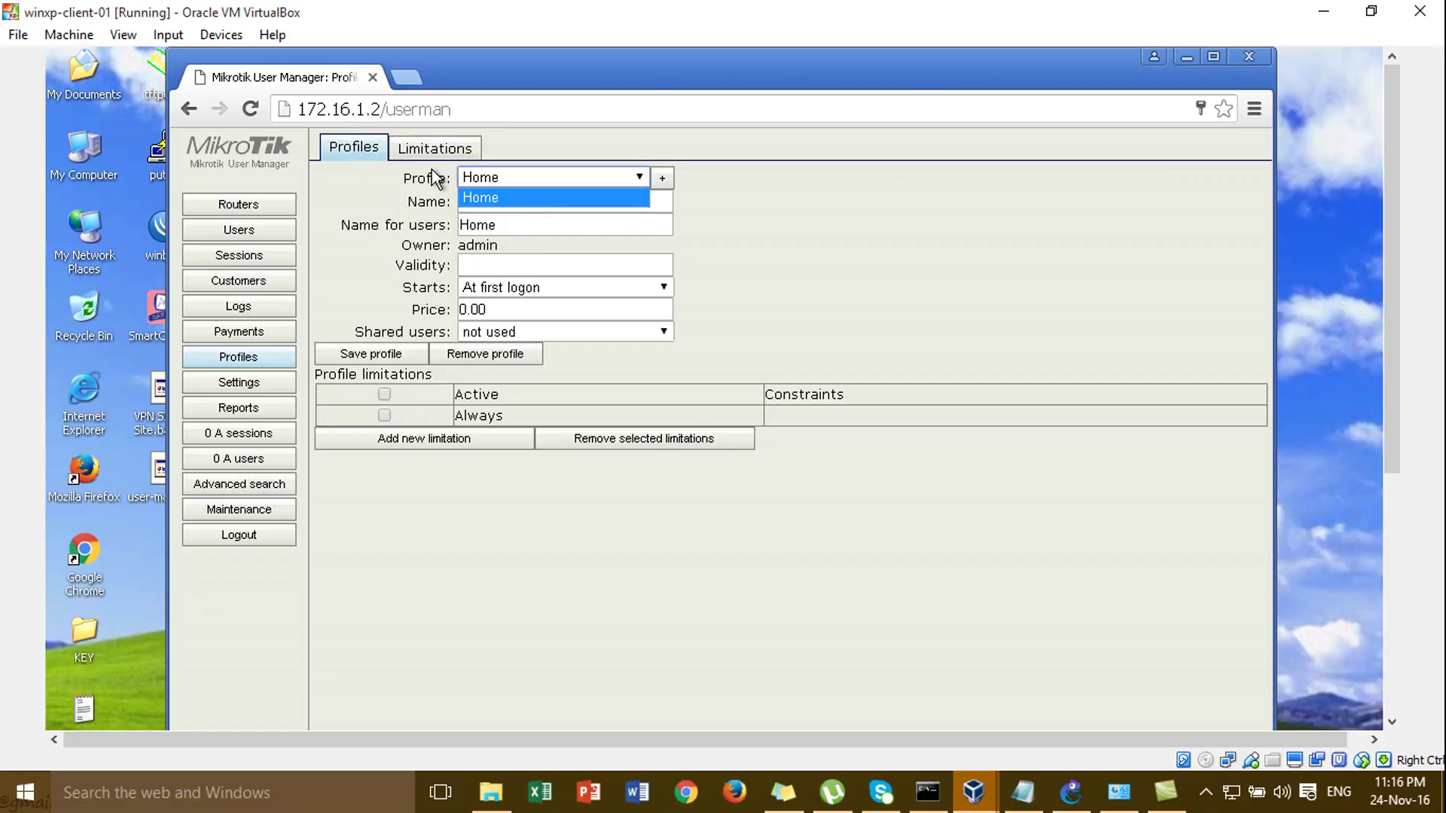
pyautogui.click(416, 220)
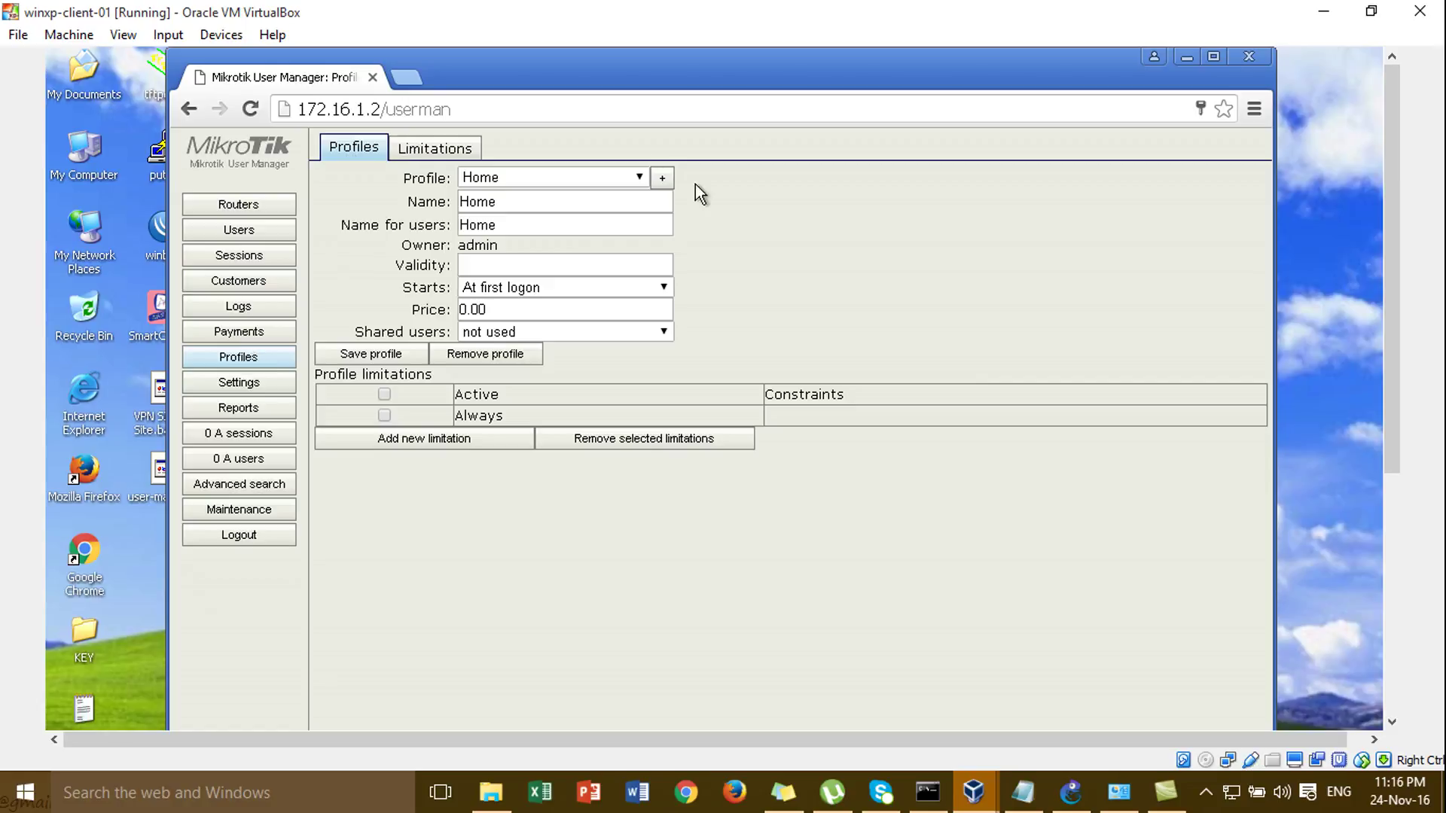
# Step: Create a new profile named 'user' and save it
pyautogui.click(662, 181)
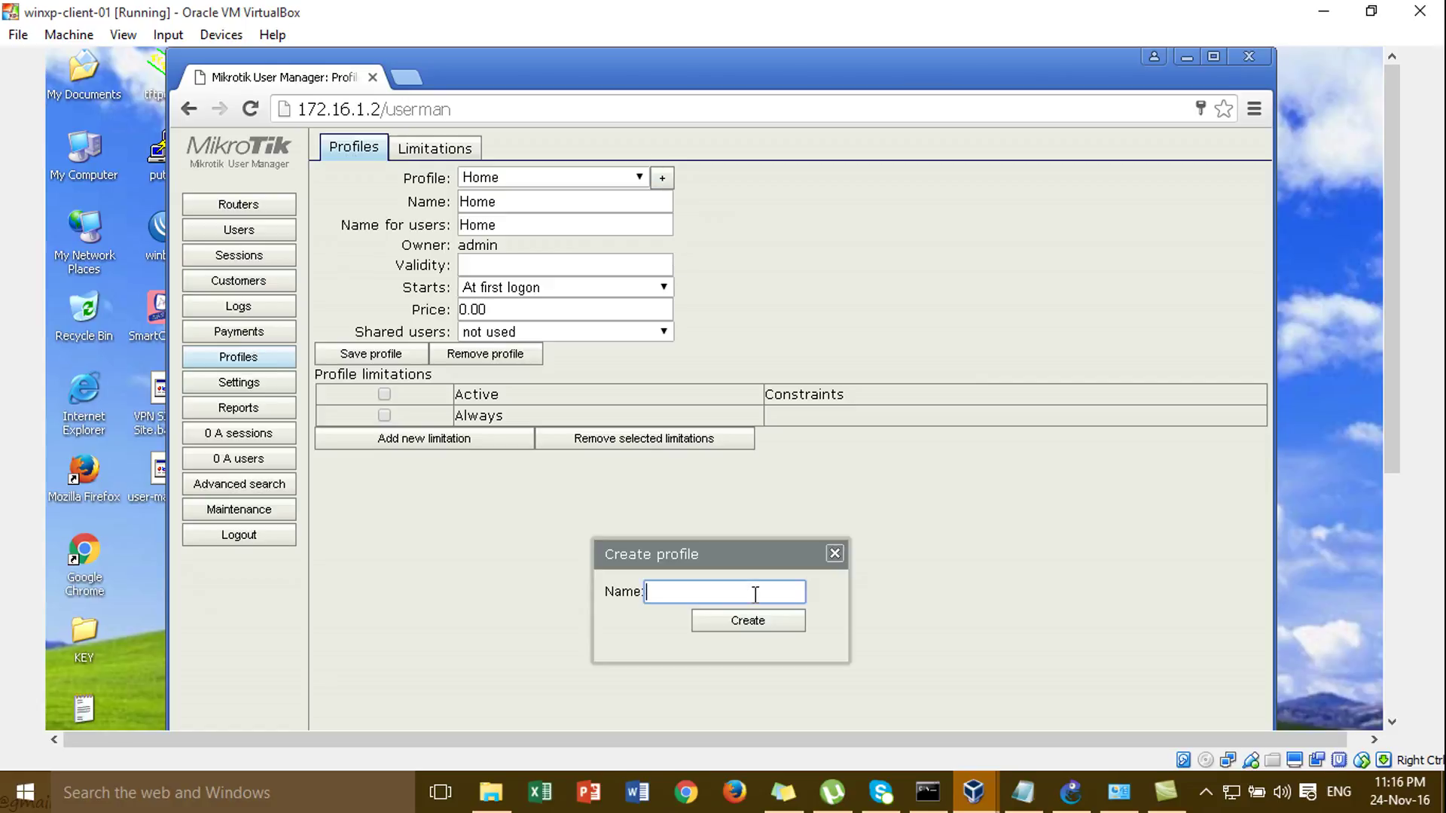
pyautogui.write('user')
pyautogui.click(757, 618)
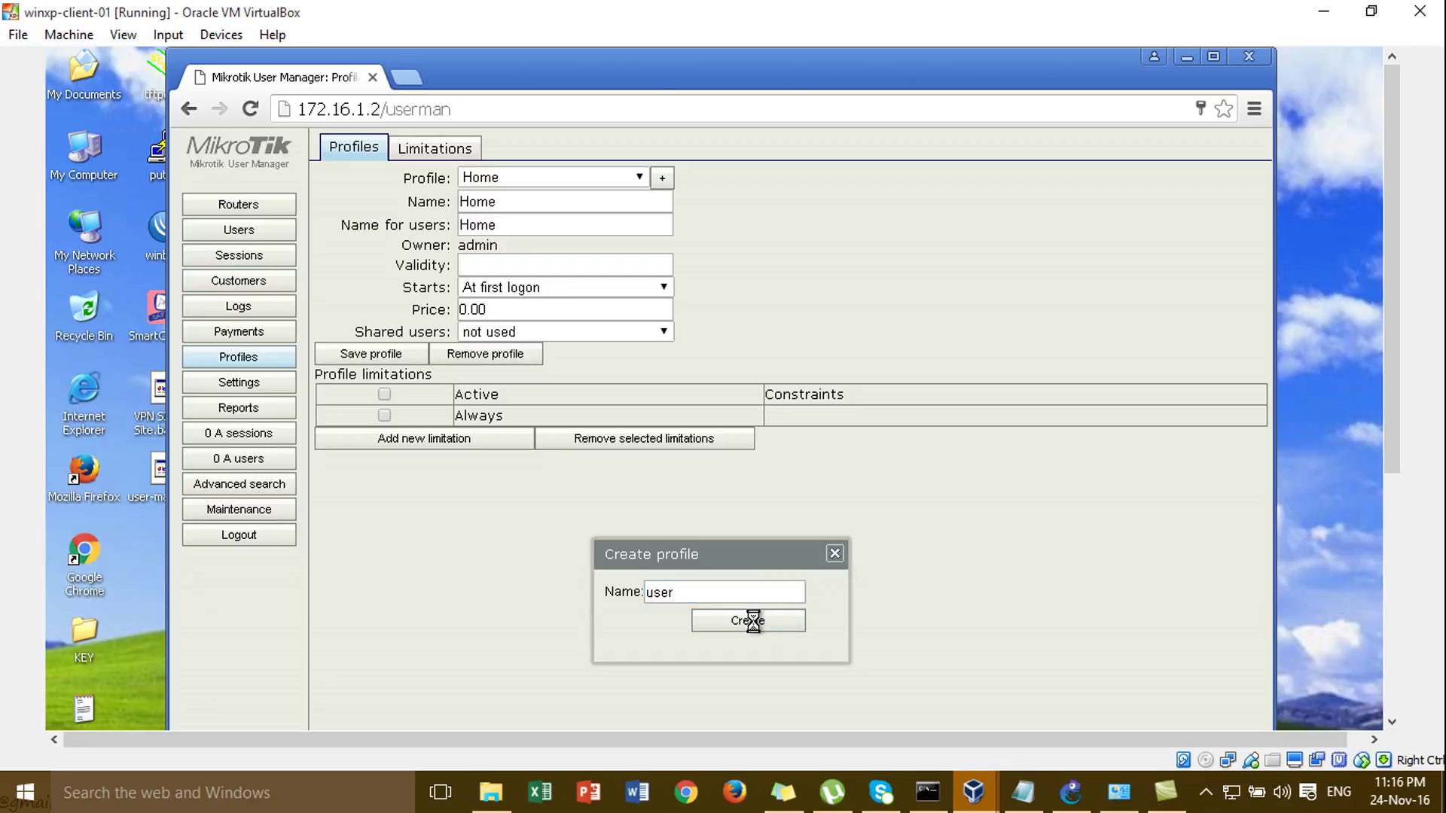
pyautogui.click(515, 224)
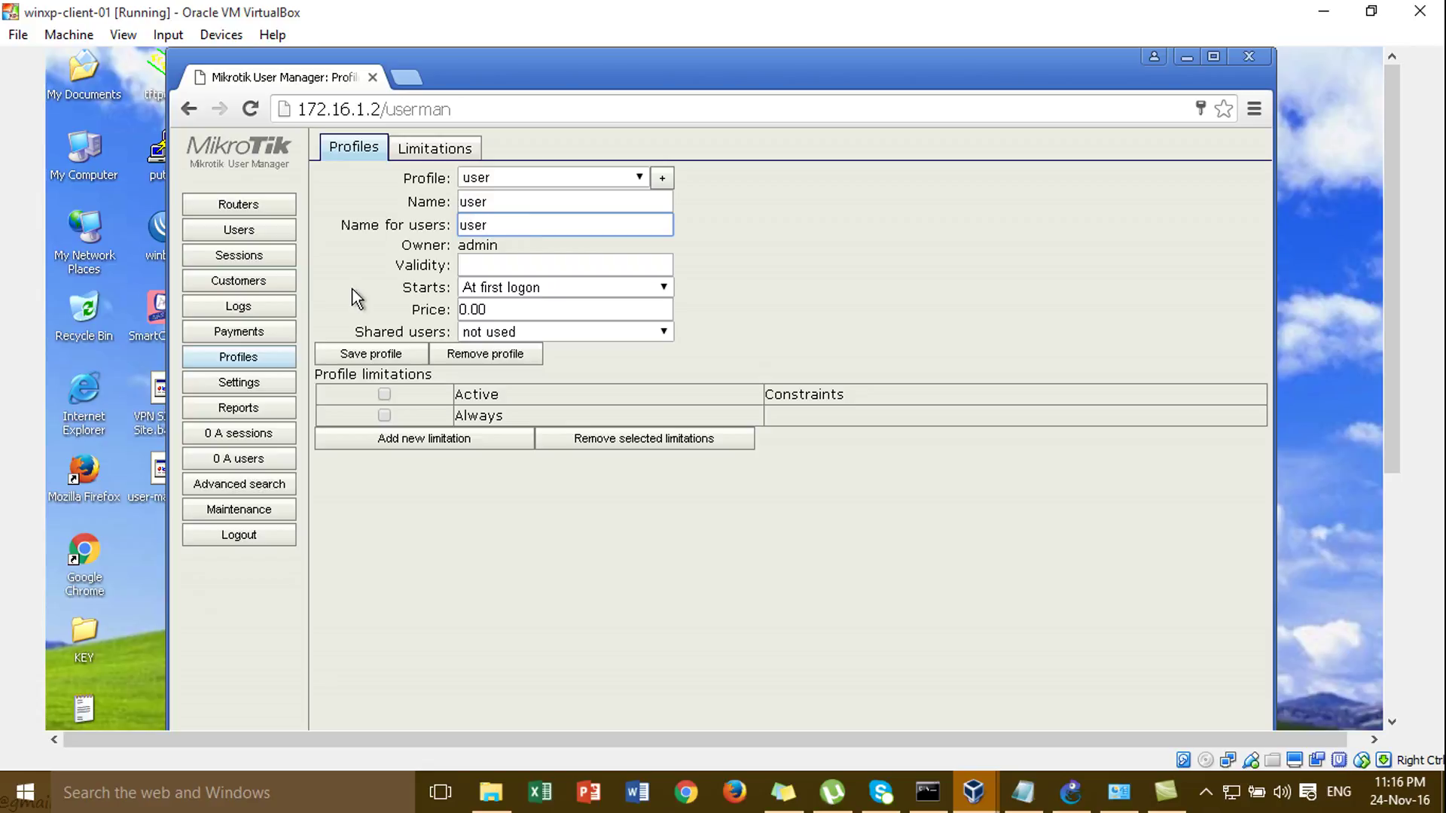
pyautogui.click(382, 354)
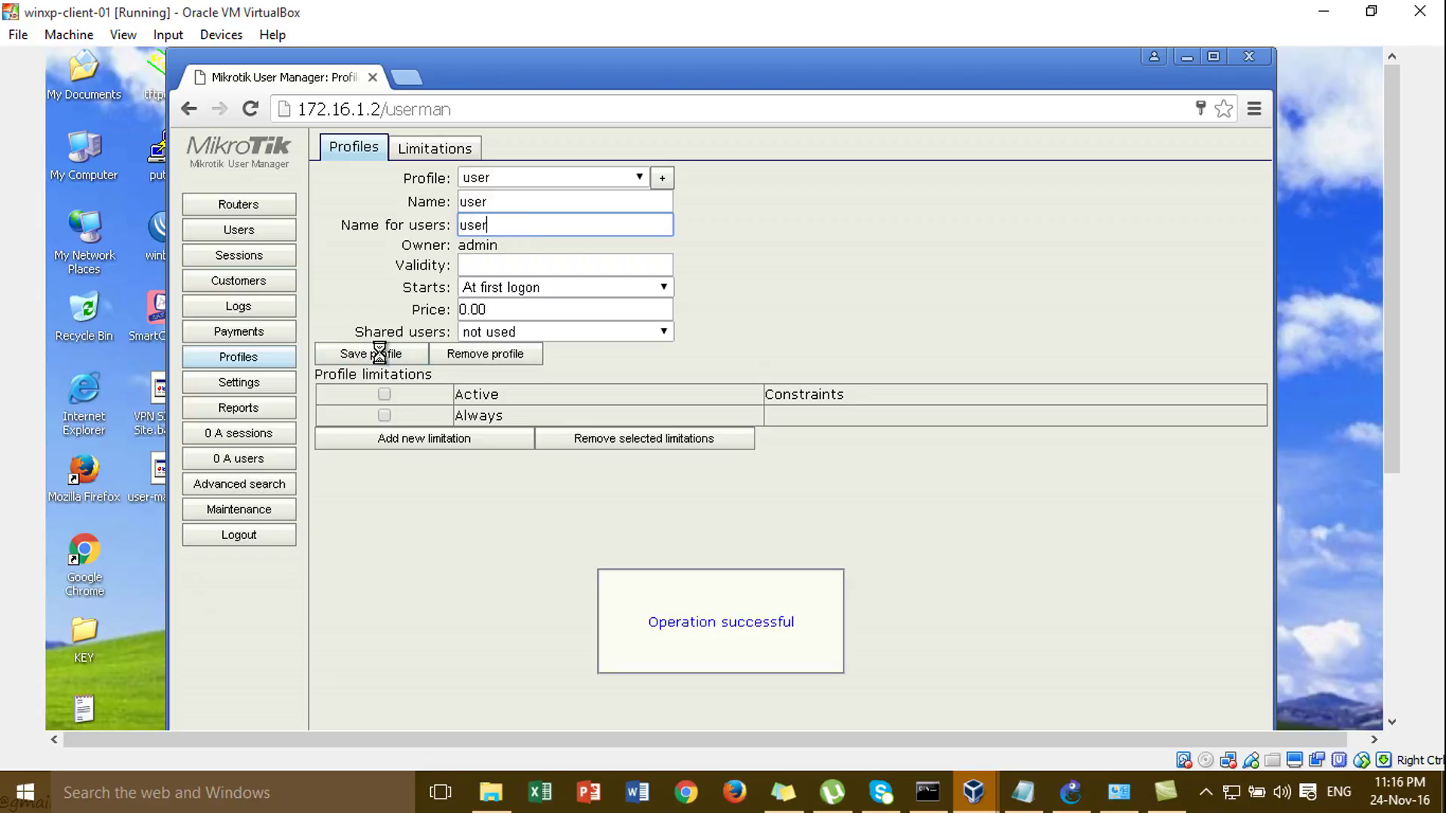
# Step: Add an all-week limitation part to the user profile
pyautogui.click(448, 444)
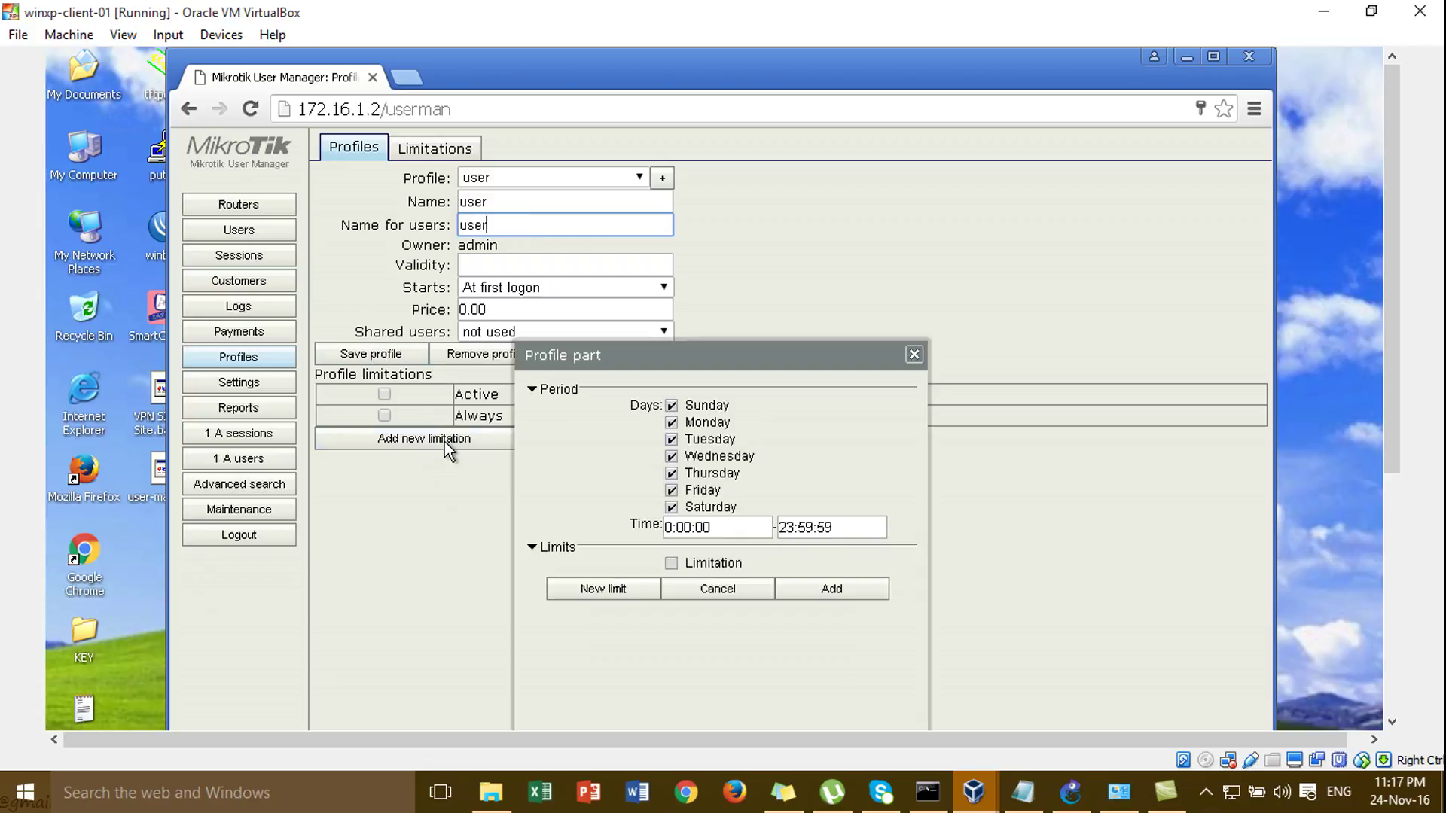
pyautogui.click(832, 589)
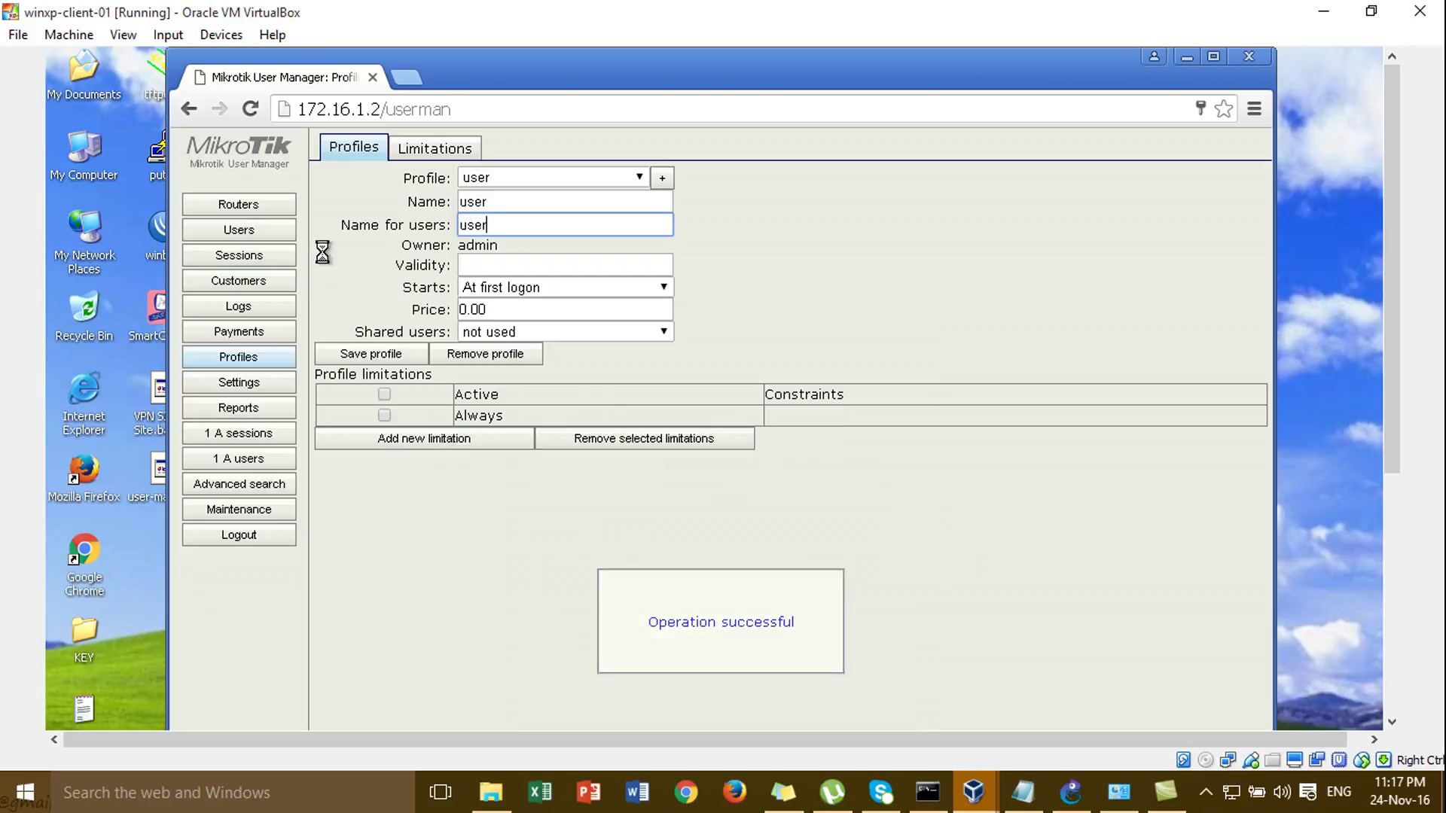
pyautogui.click(276, 236)
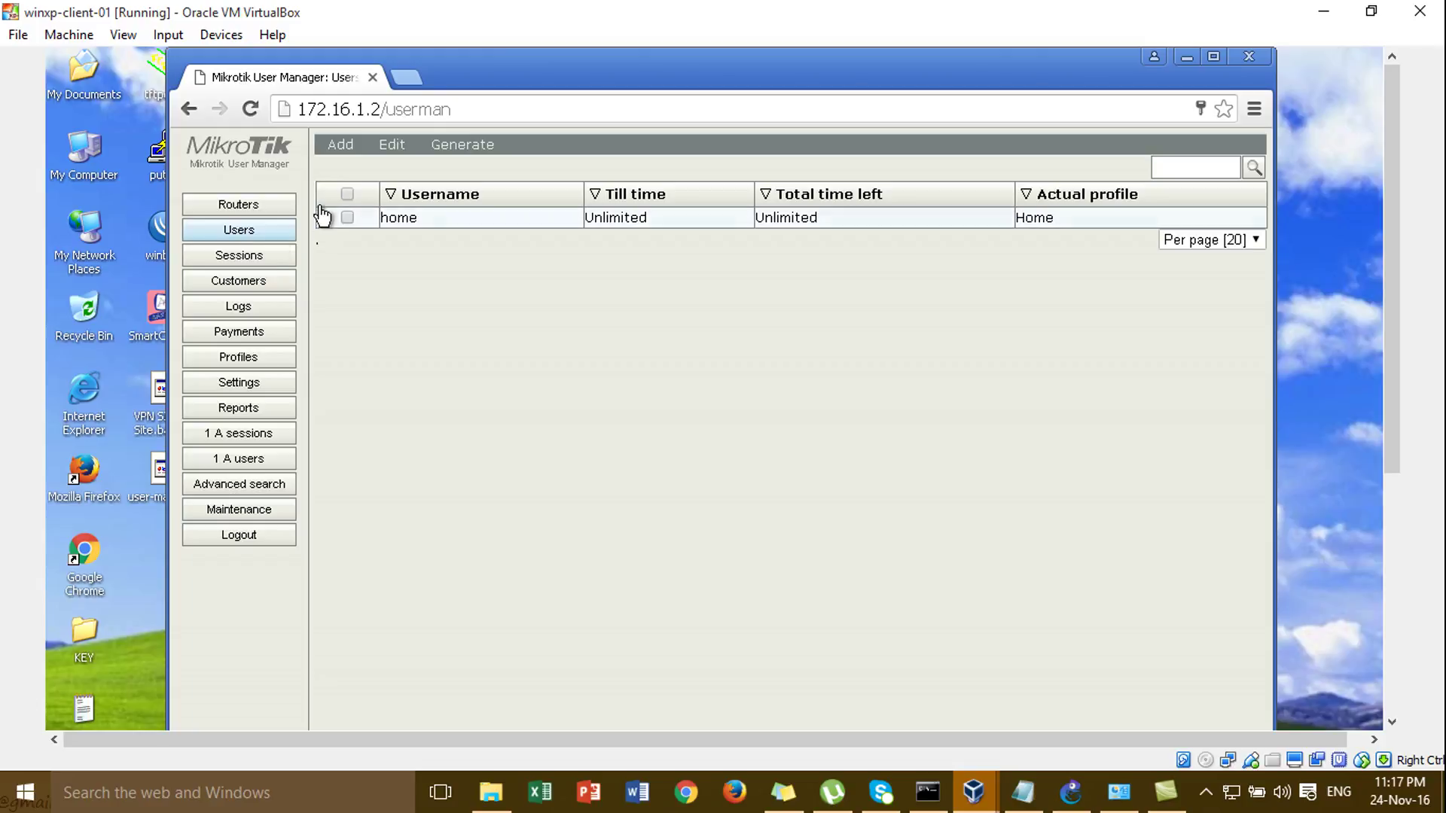
# Step: Add a single user 'user' with its password under the user profile, then switch to xp-client-02
pyautogui.click(354, 145)
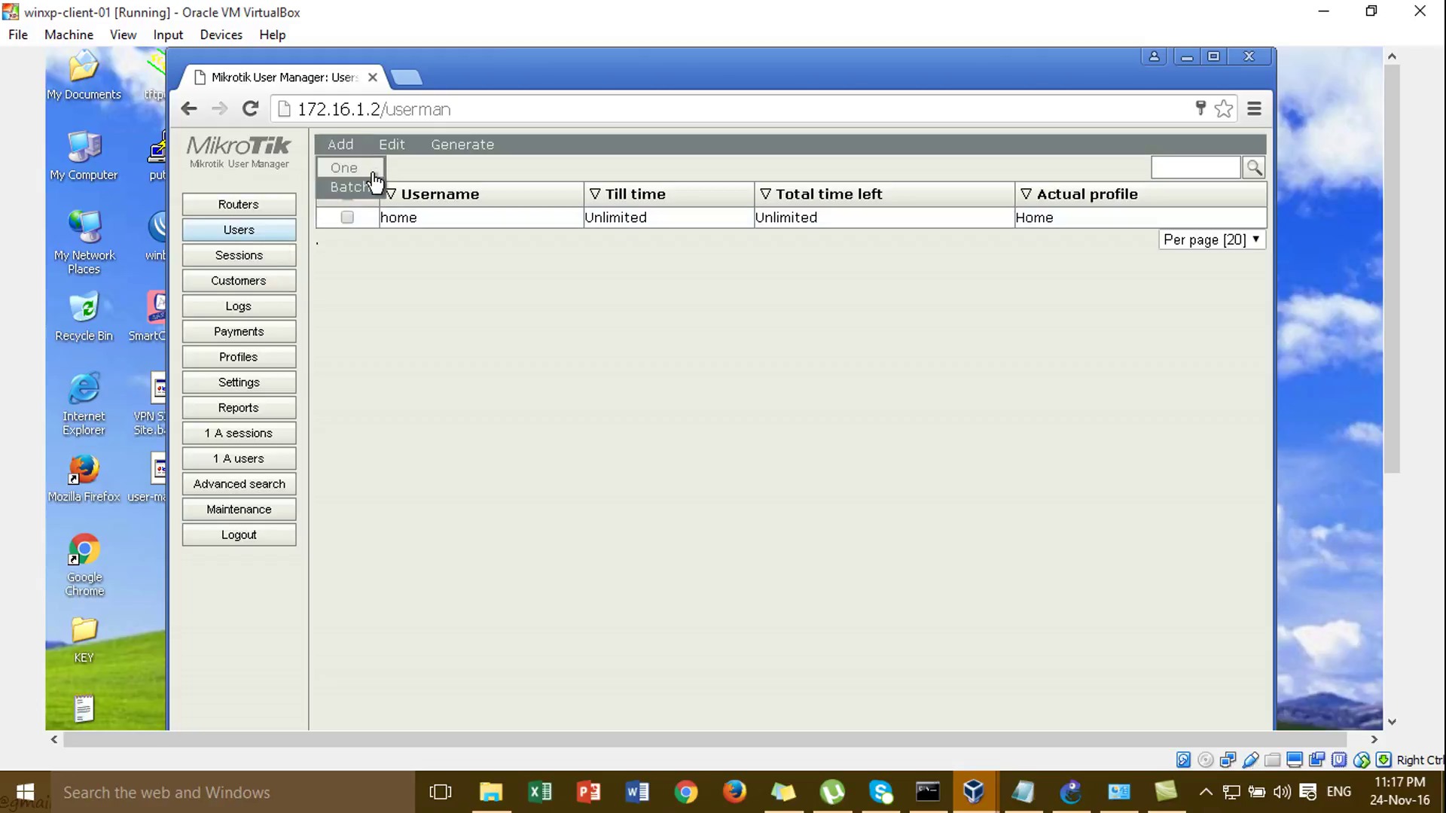
pyautogui.click(369, 171)
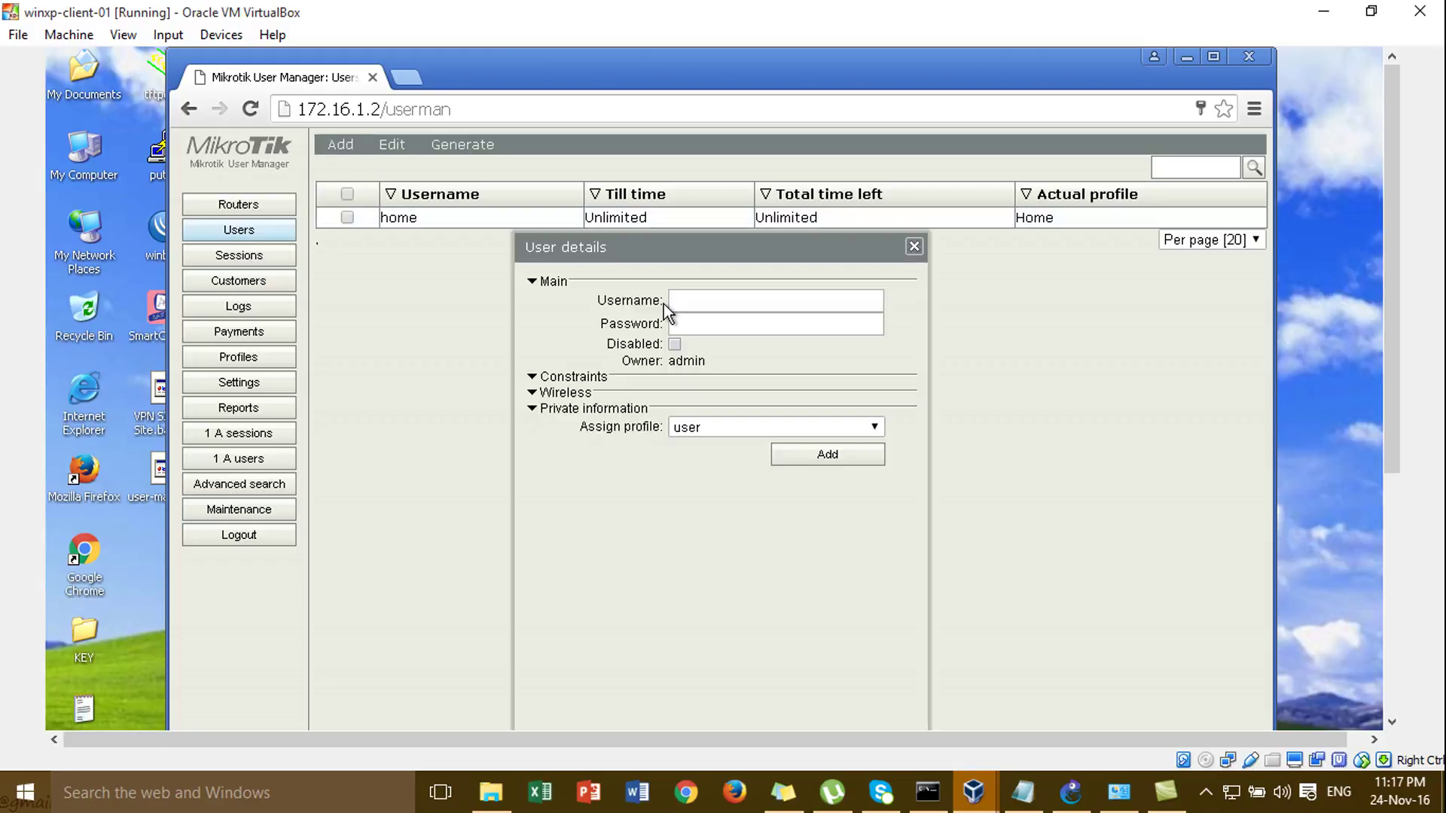
pyautogui.click(687, 301)
pyautogui.press('Tab')
pyautogui.click(800, 453)
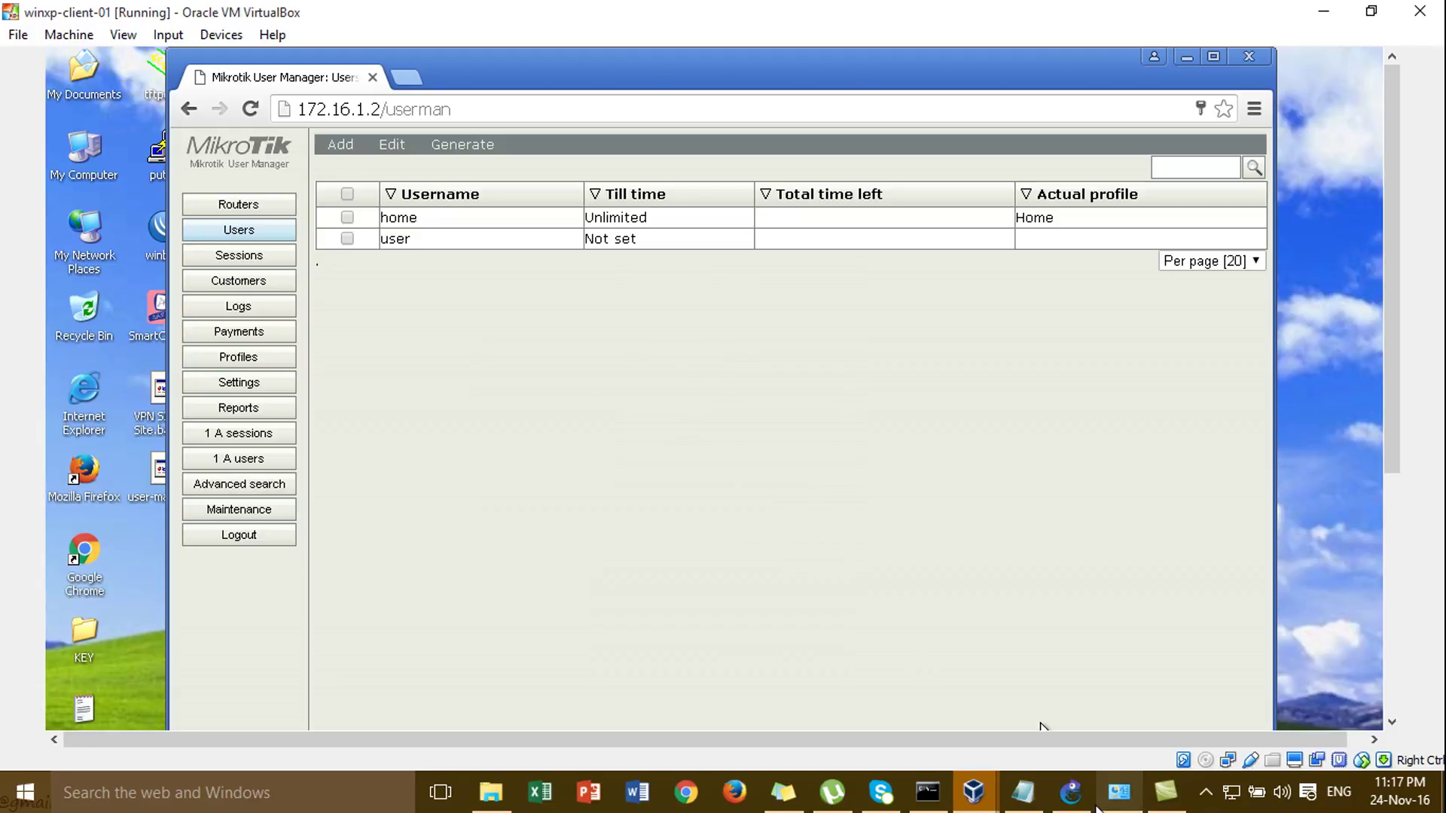
pyautogui.click(979, 792)
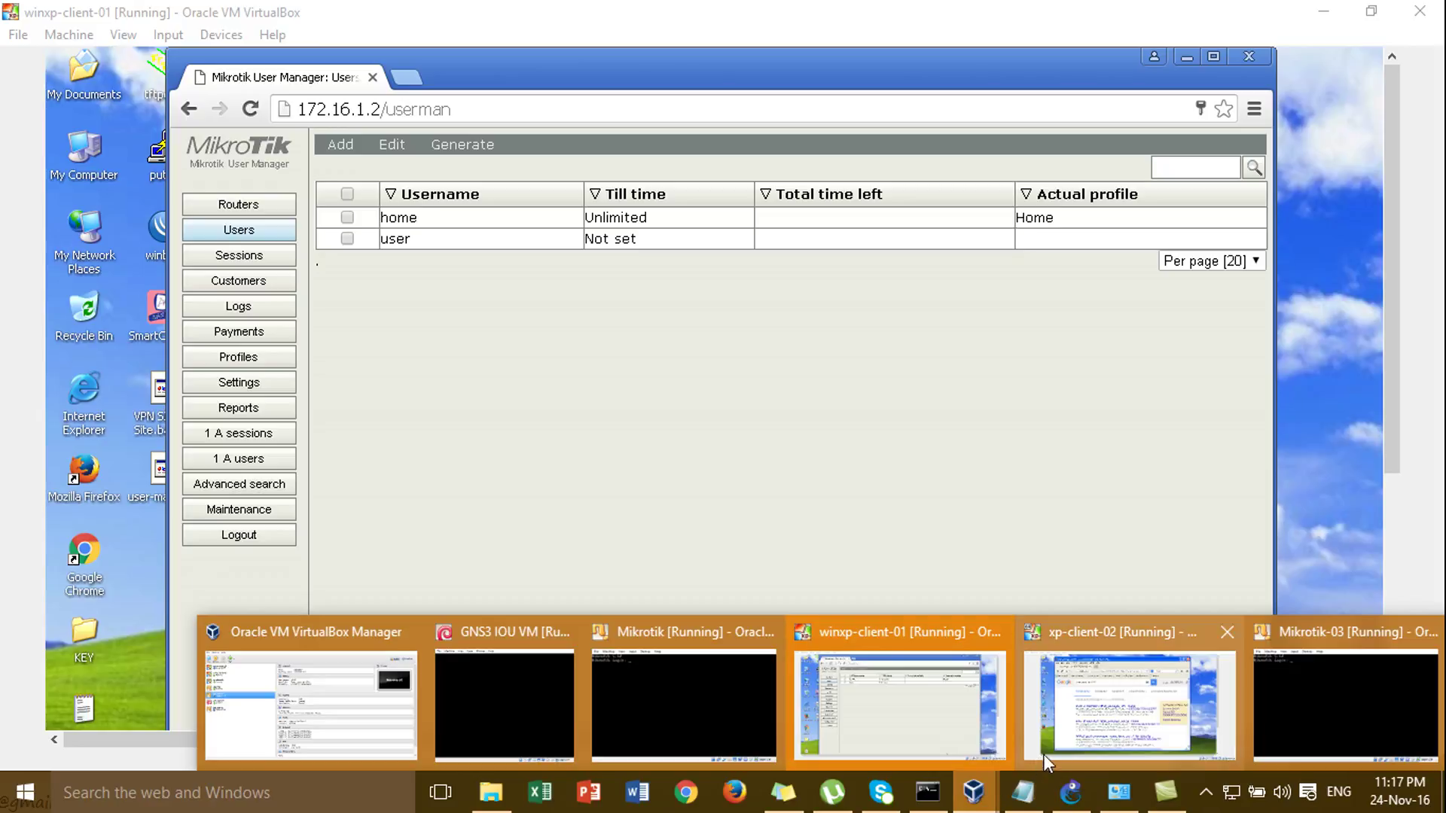
pyautogui.click(1065, 732)
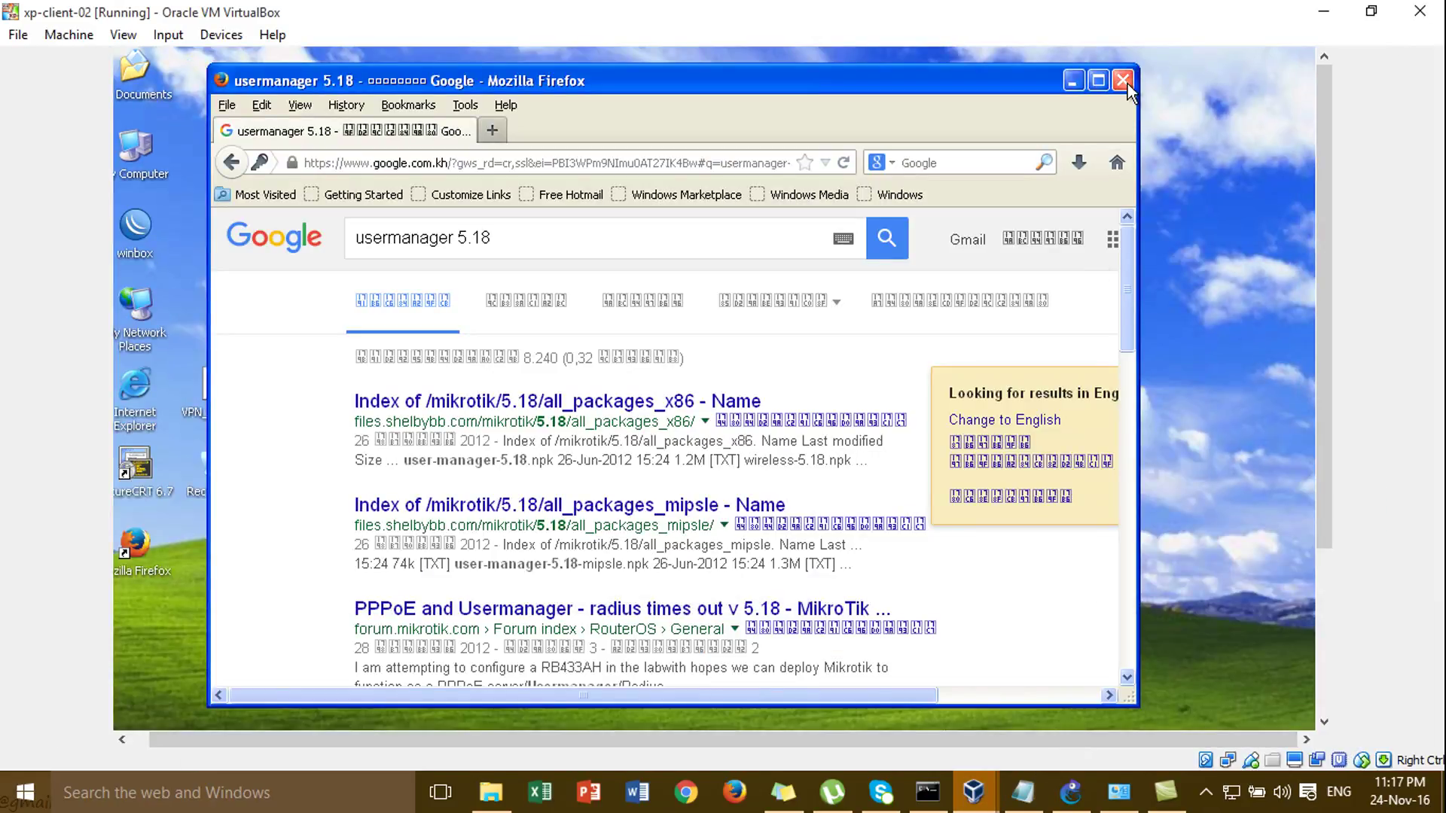
# Step: Log the home user out through the 192.168 hotspot page and return to the login page
pyautogui.click(777, 161)
pyautogui.write('192.168.1.1/')
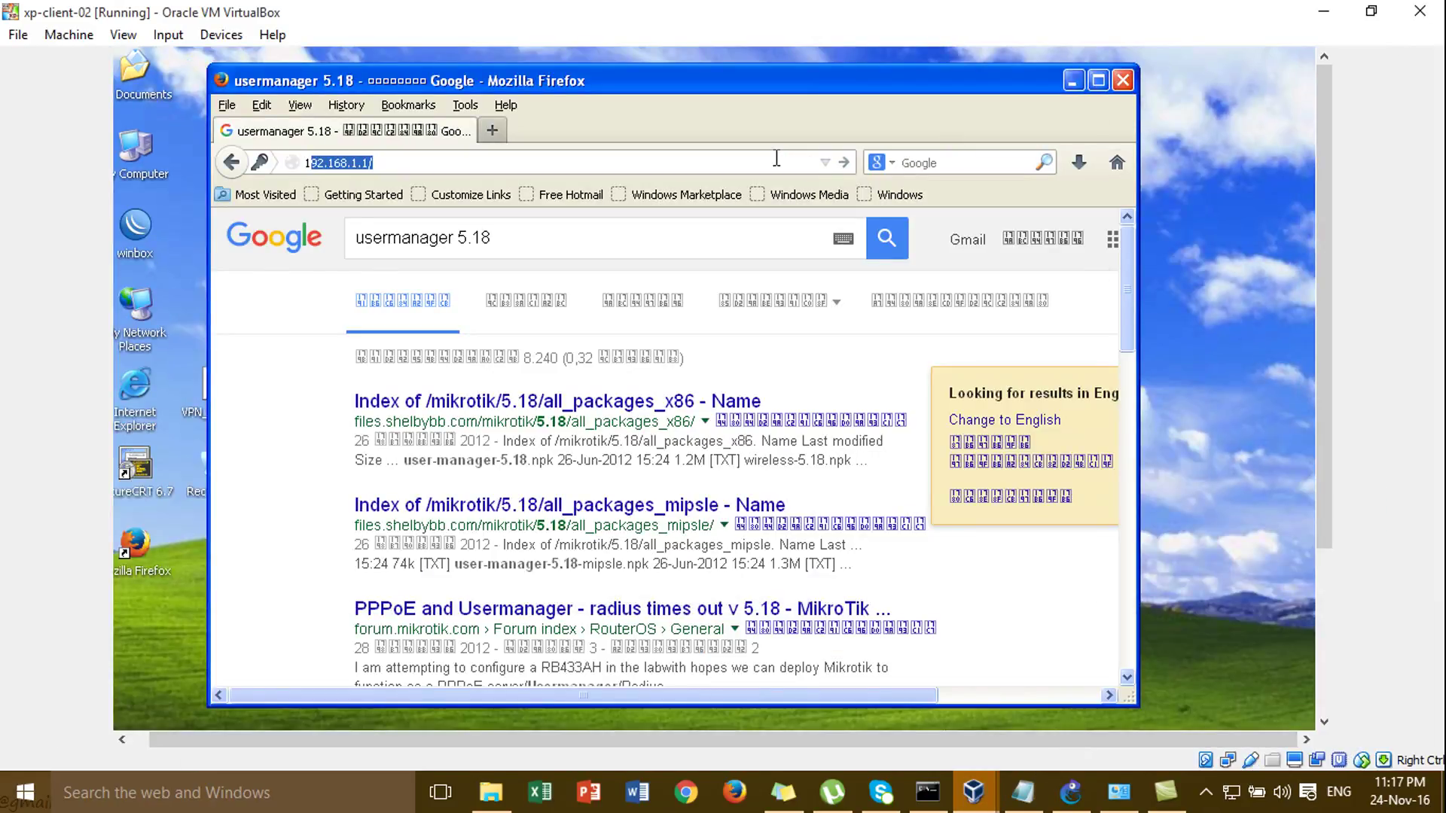
pyautogui.press('Down')
pyautogui.press('Return')
pyautogui.click(682, 538)
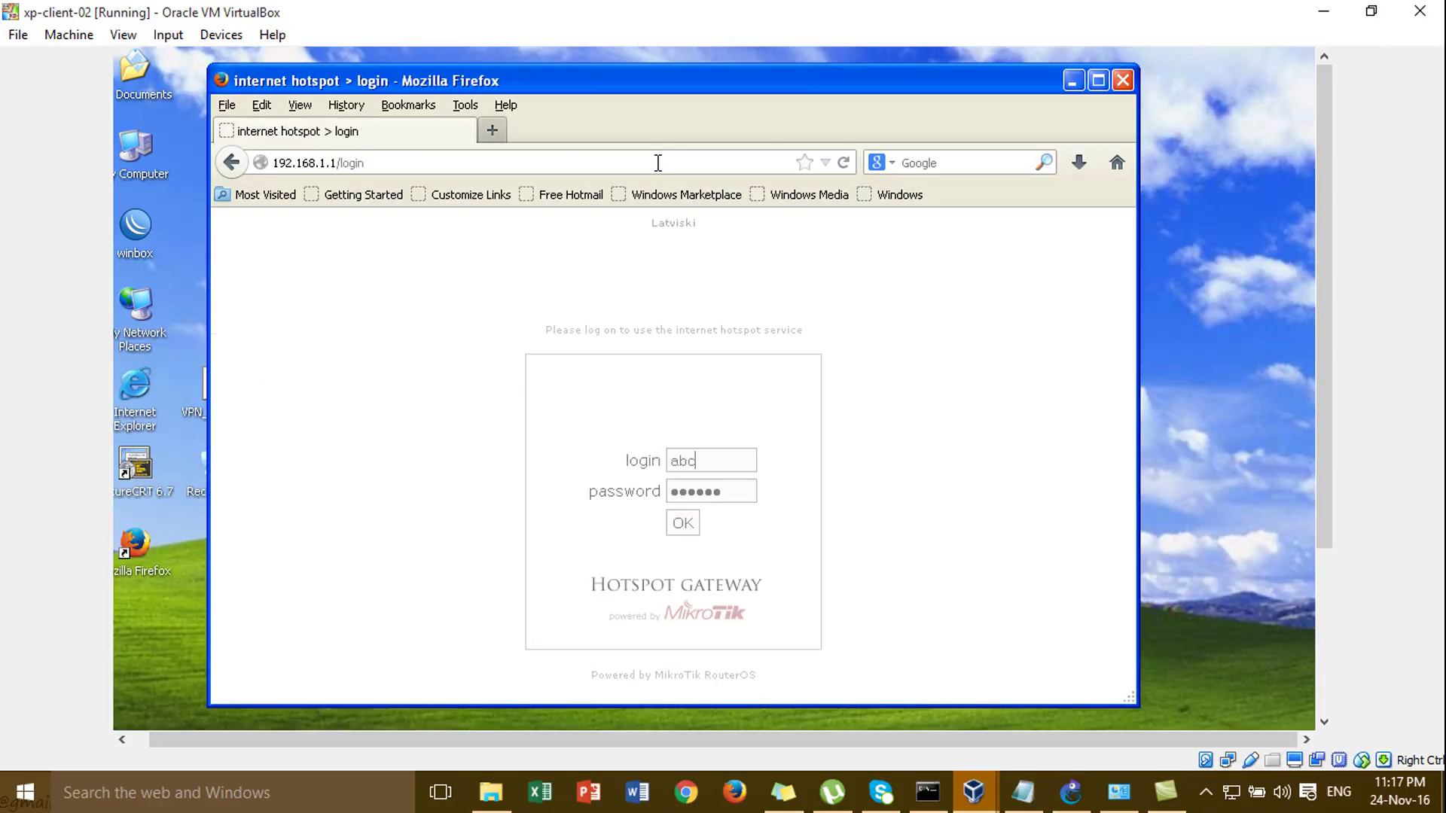
# Step: Minimize the Firefox hotspot window and bring the GNS3 network diagram forward
pyautogui.click(1071, 84)
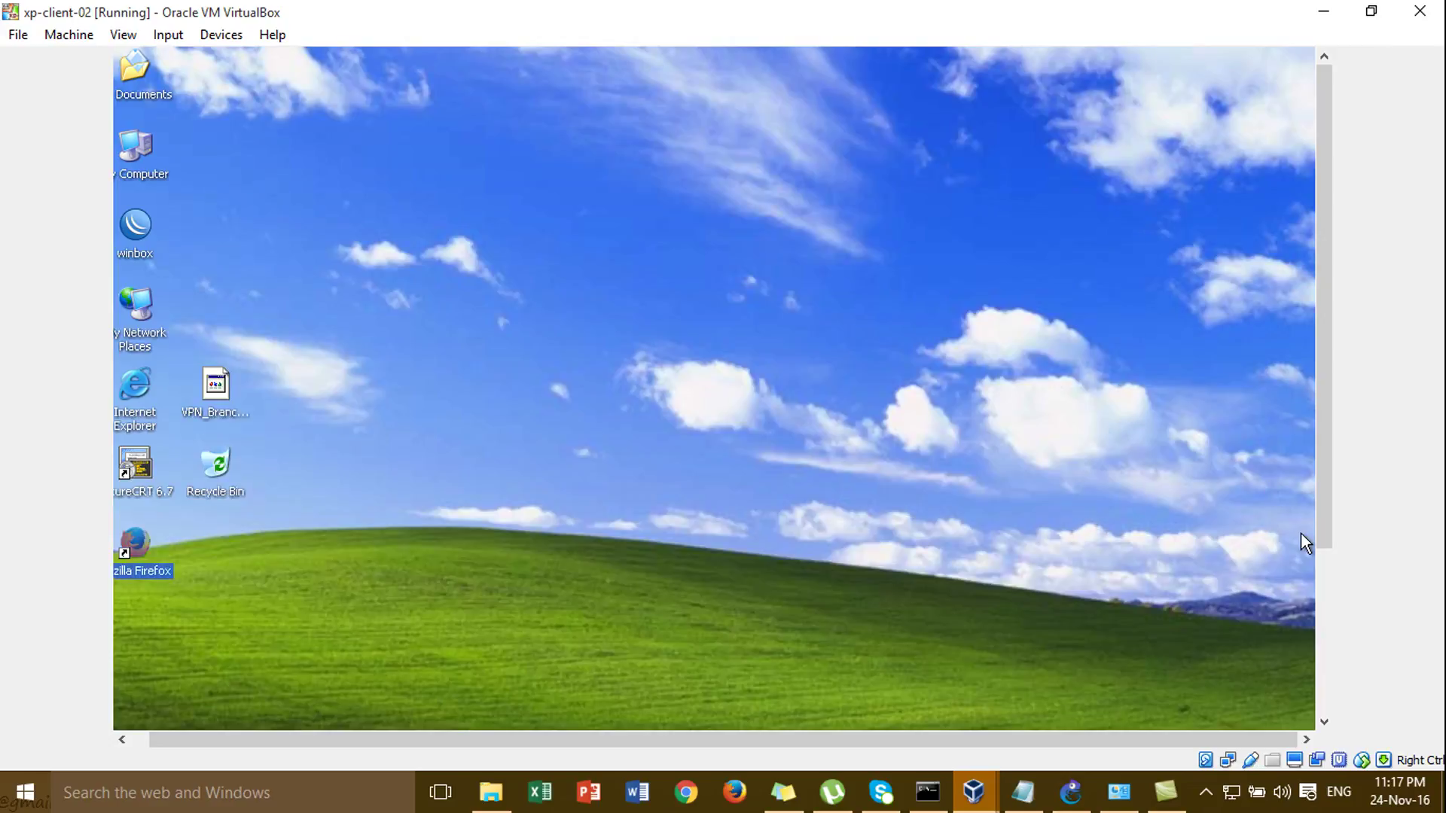
pyautogui.click(1325, 704)
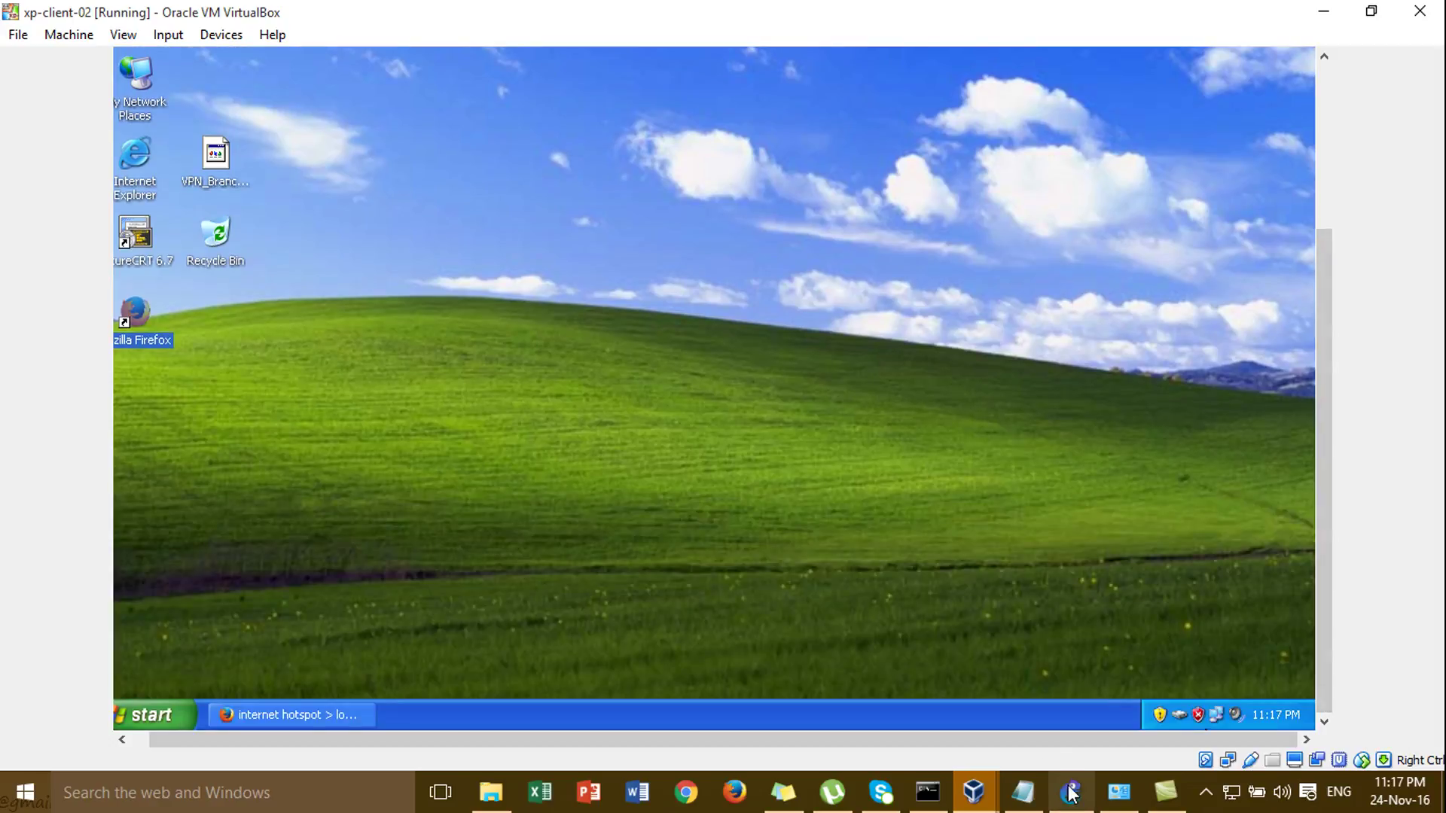
pyautogui.click(1071, 792)
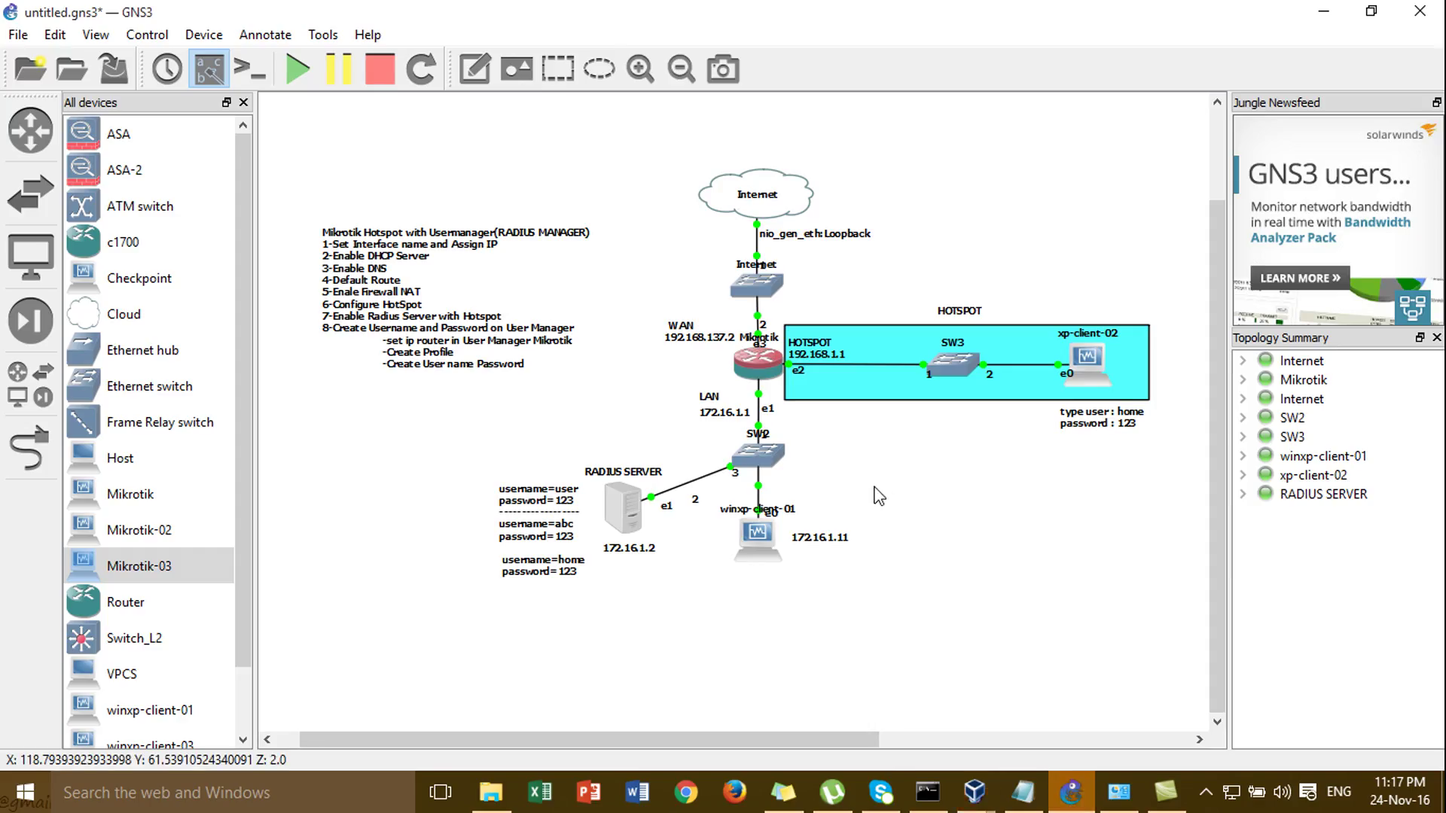
# Step: Reposition the RADIUS credential note and copy xp-client-02's 'type user : home' note text
pyautogui.click(499, 531)
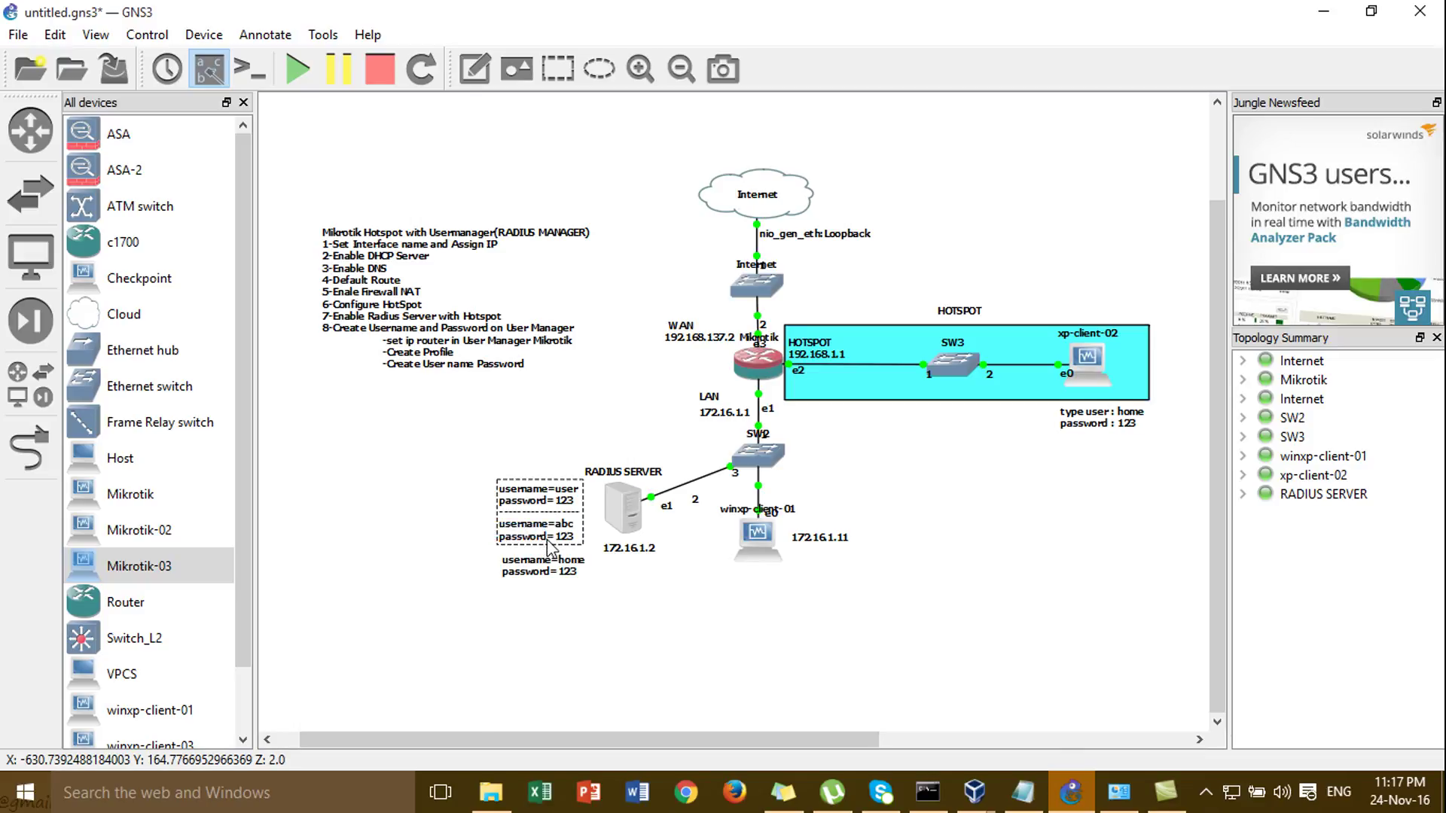
pyautogui.moveTo(463, 452); pyautogui.dragTo(565, 518)
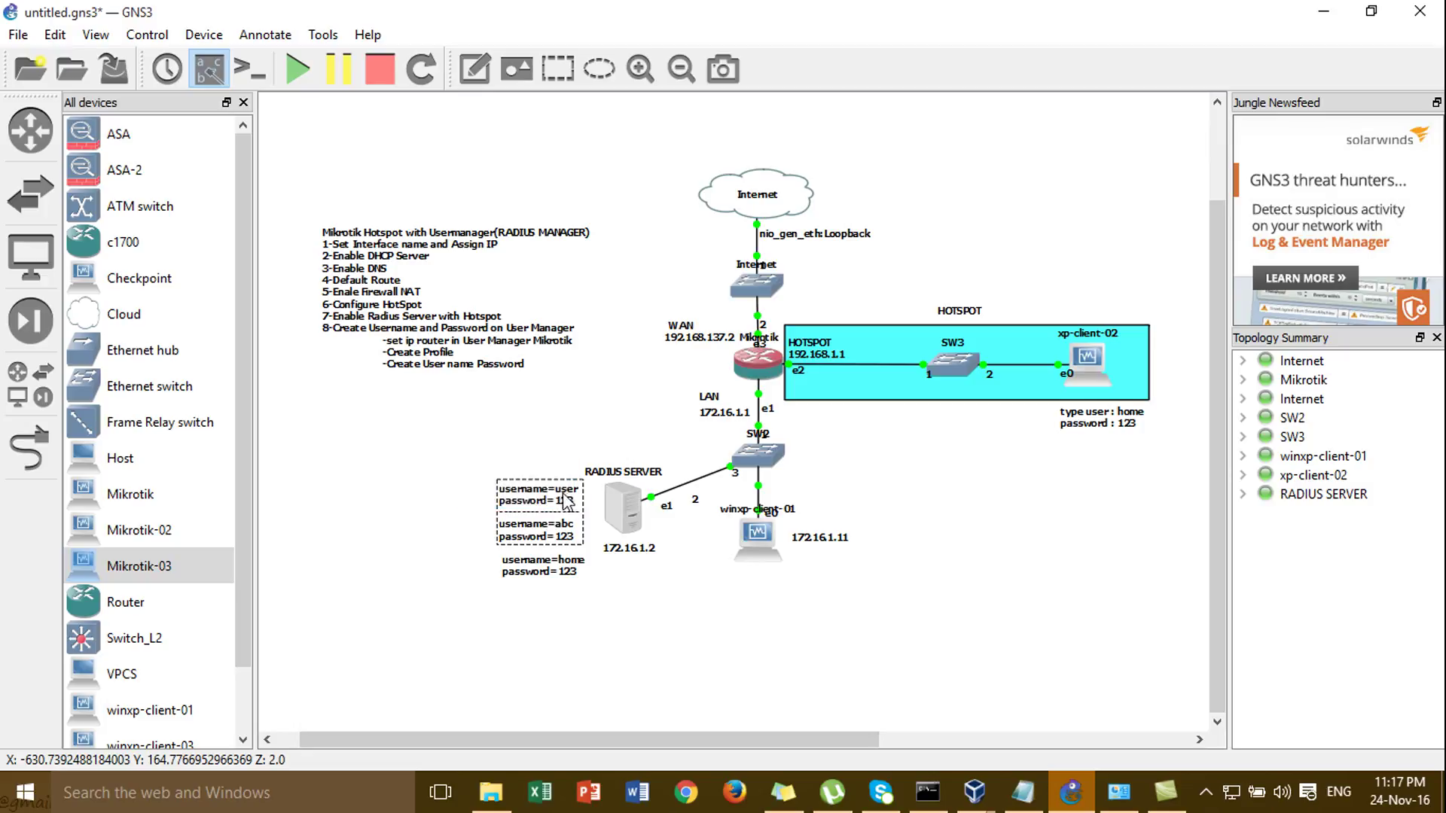
pyautogui.doubleClick(1107, 424)
pyautogui.hotkey('ctrl', 'c')
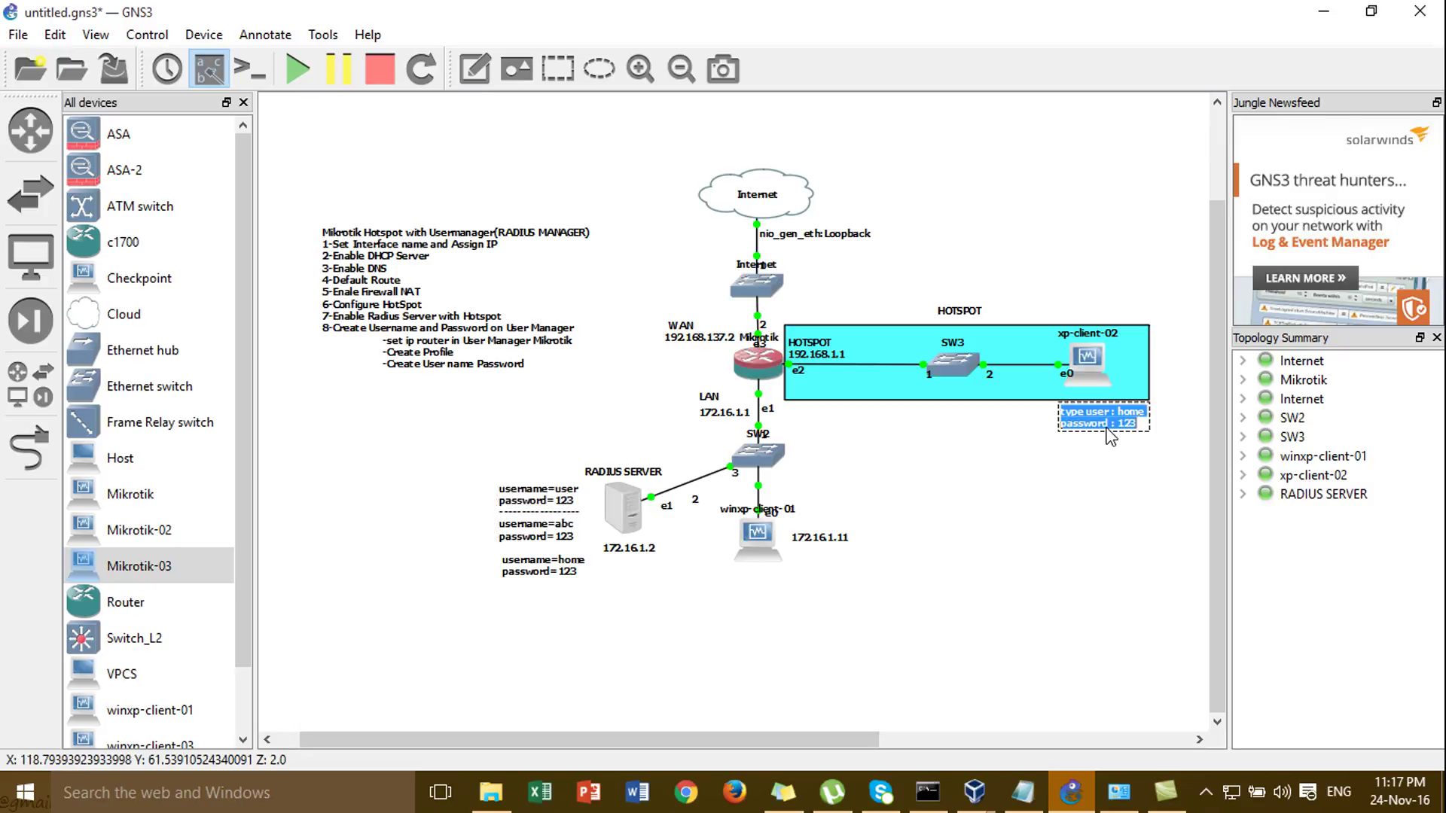
pyautogui.click(1105, 478)
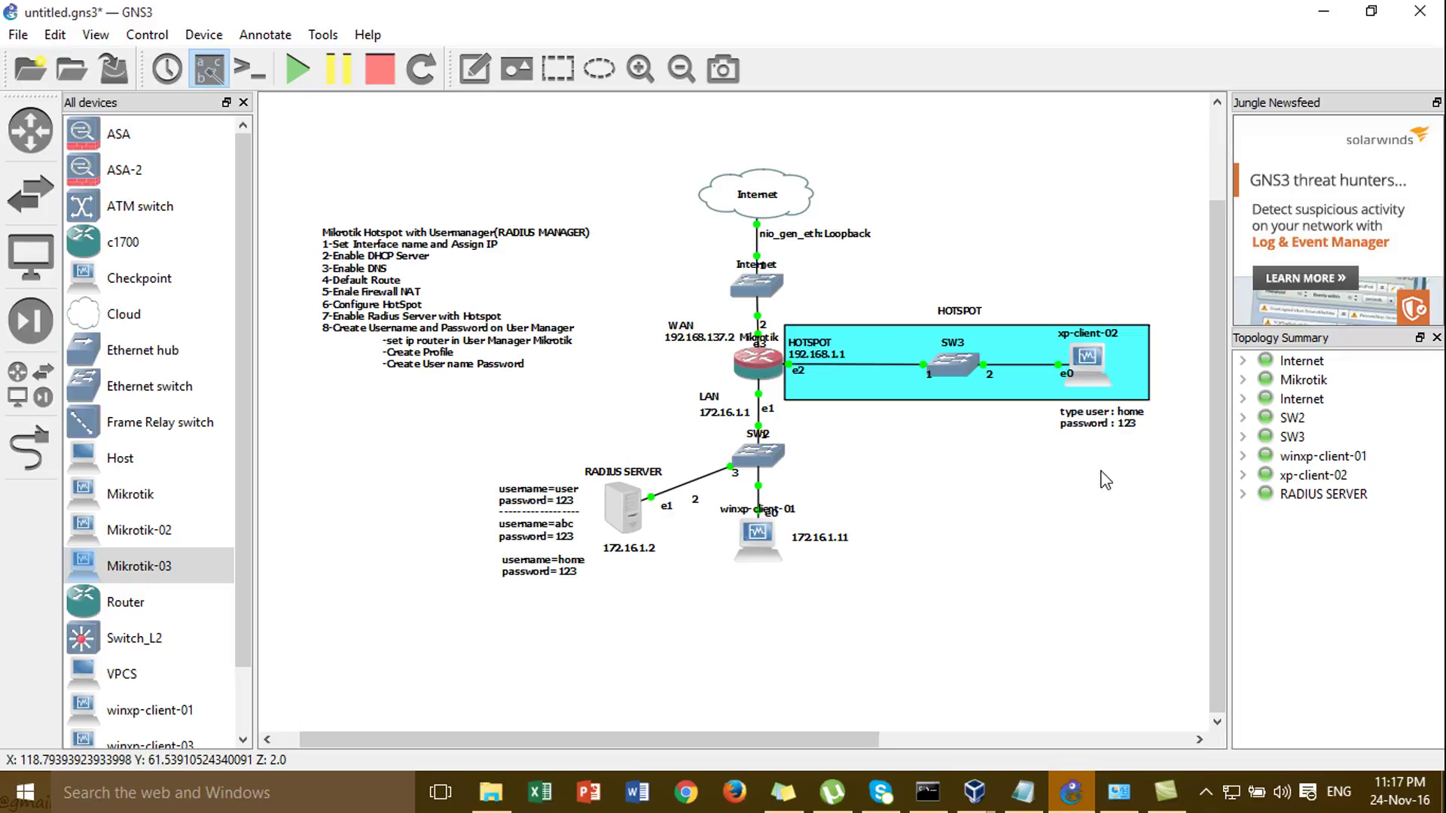
# Step: Add a pasted note below it with 'home' replaced by 'user', nudged into place
pyautogui.click(489, 70)
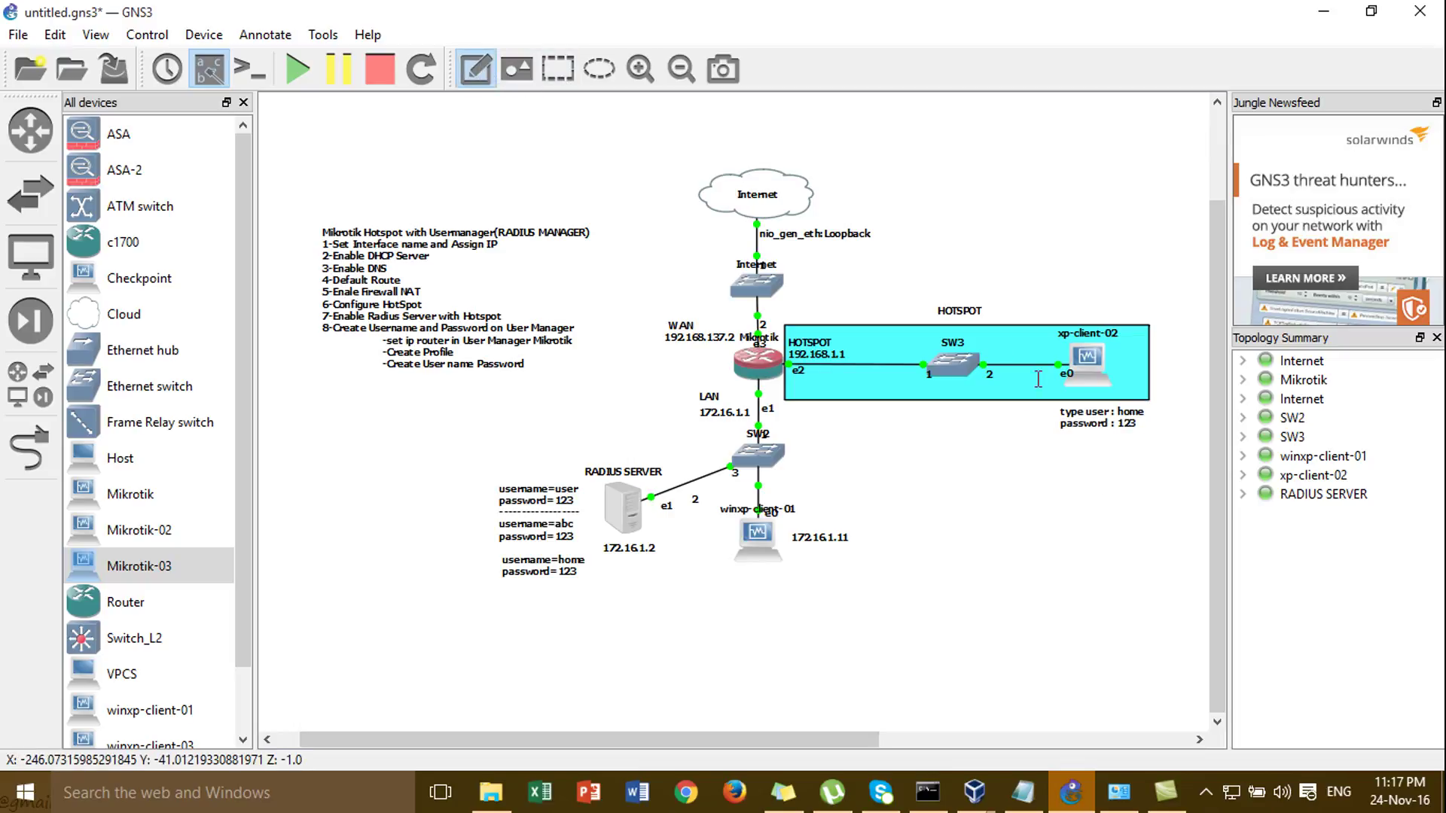
pyautogui.click(1062, 450)
pyautogui.hotkey('ctrl', 'v')
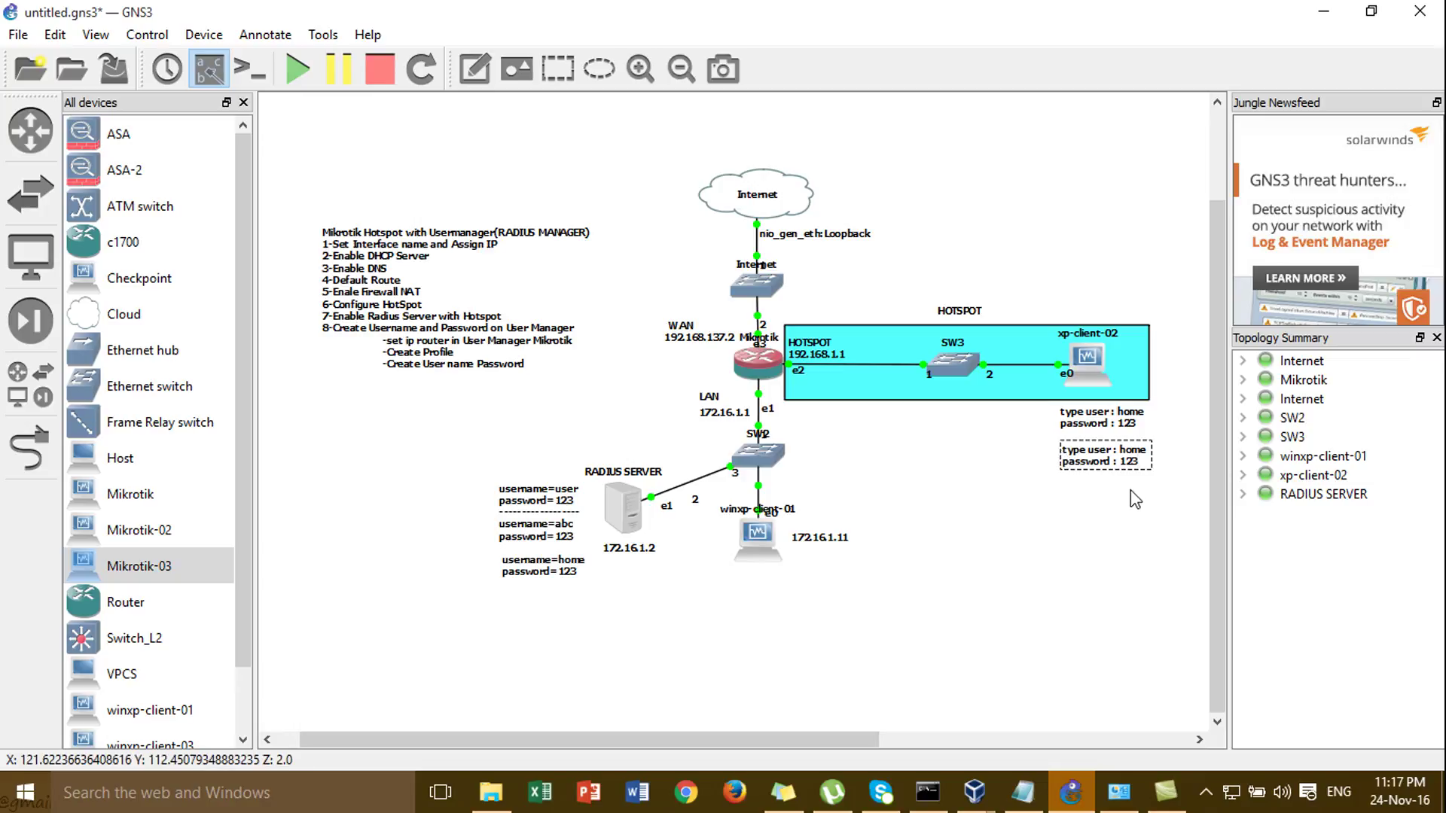
pyautogui.press('BackSpace')
pyautogui.press('BackSpace')
pyautogui.press('BackSpace')
pyautogui.press('BackSpace')
pyautogui.write('user')
pyautogui.click(1146, 522)
pyautogui.moveTo(1114, 468); pyautogui.dragTo(1113, 461)
# Step: On xp-client-02, close the old hotspot login window and relaunch Firefox
pyautogui.moveTo(979, 799)
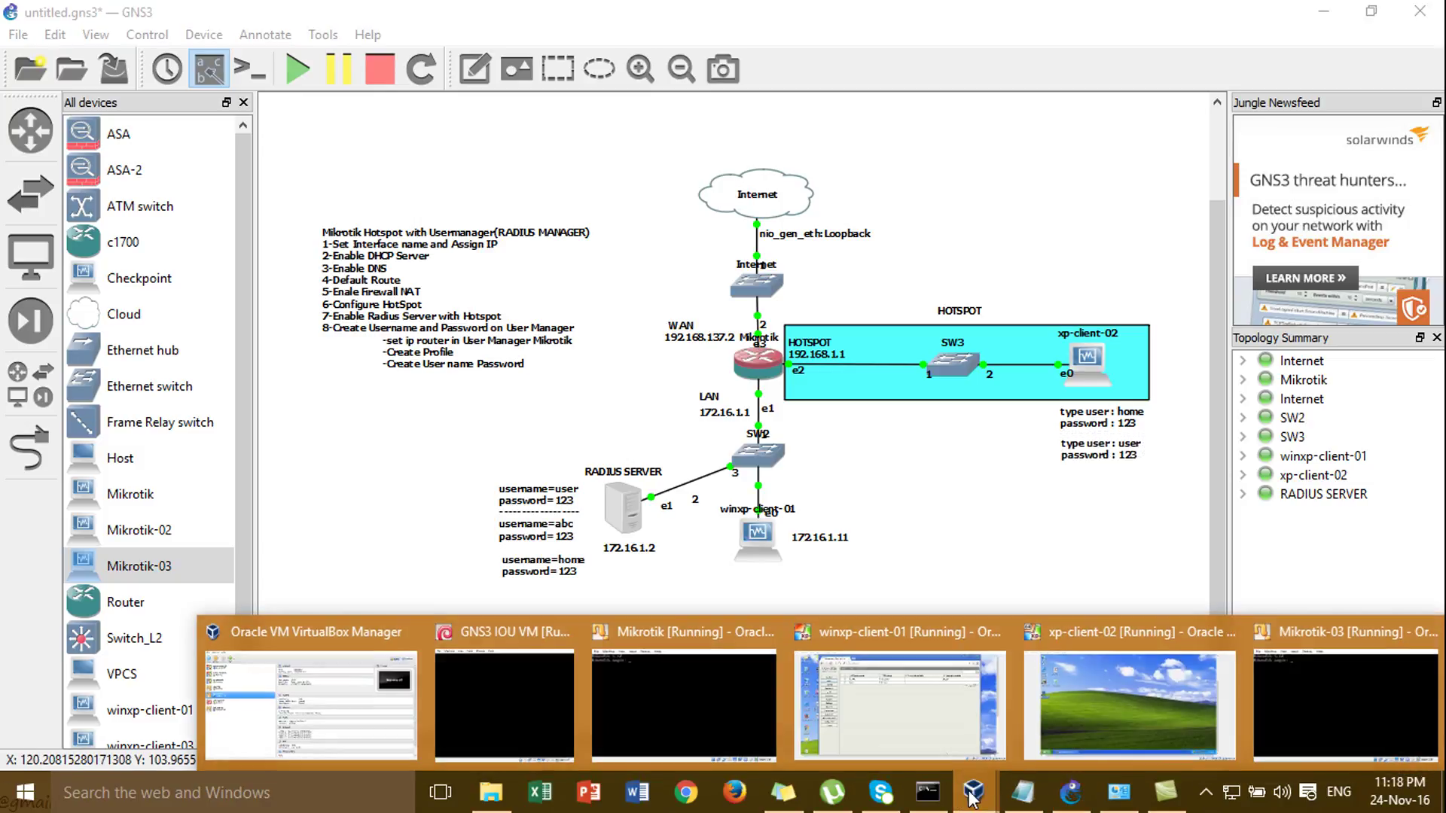
pyautogui.click(1137, 693)
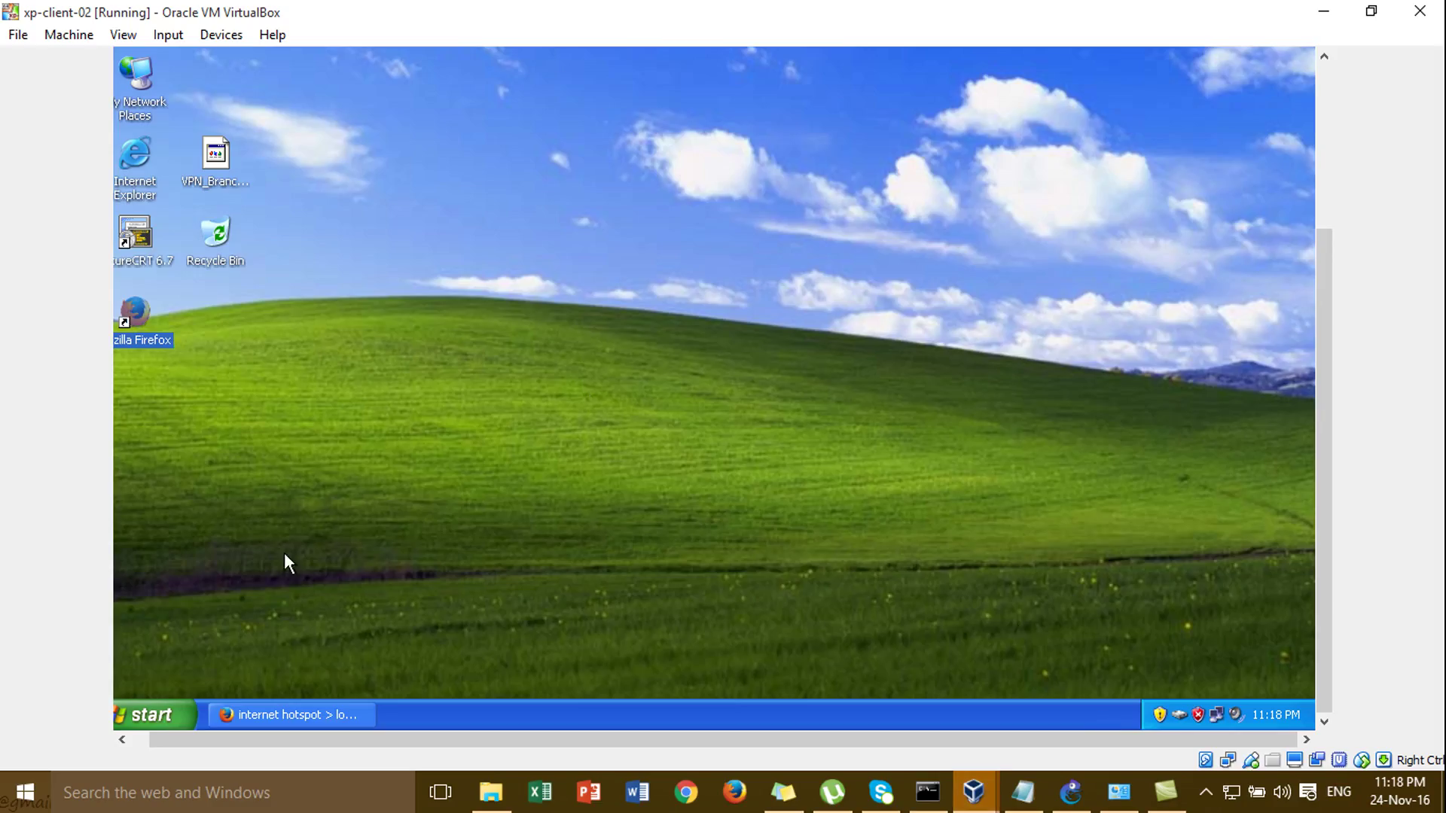
pyautogui.click(320, 714)
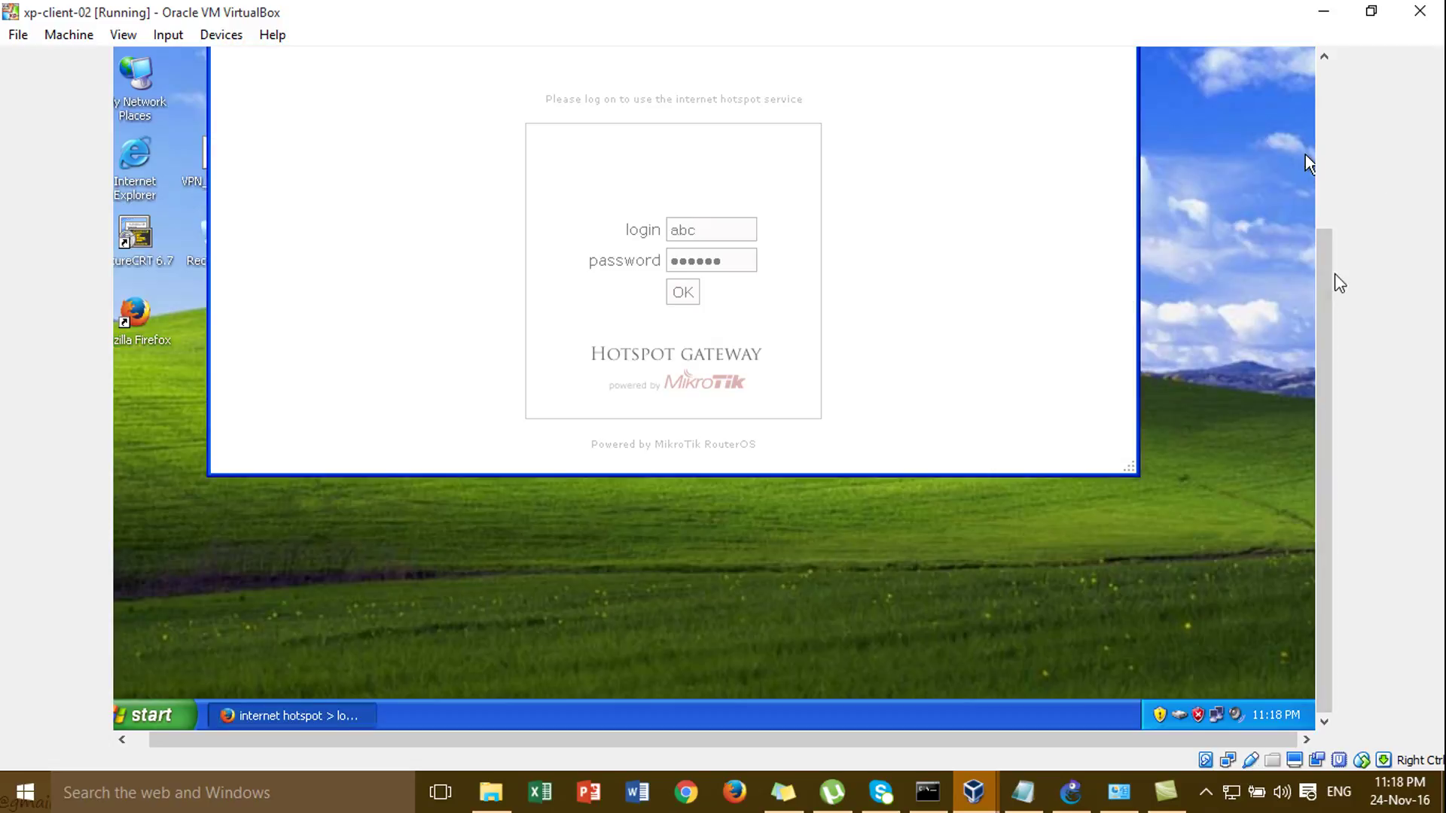
pyautogui.click(1325, 156)
pyautogui.click(1125, 49)
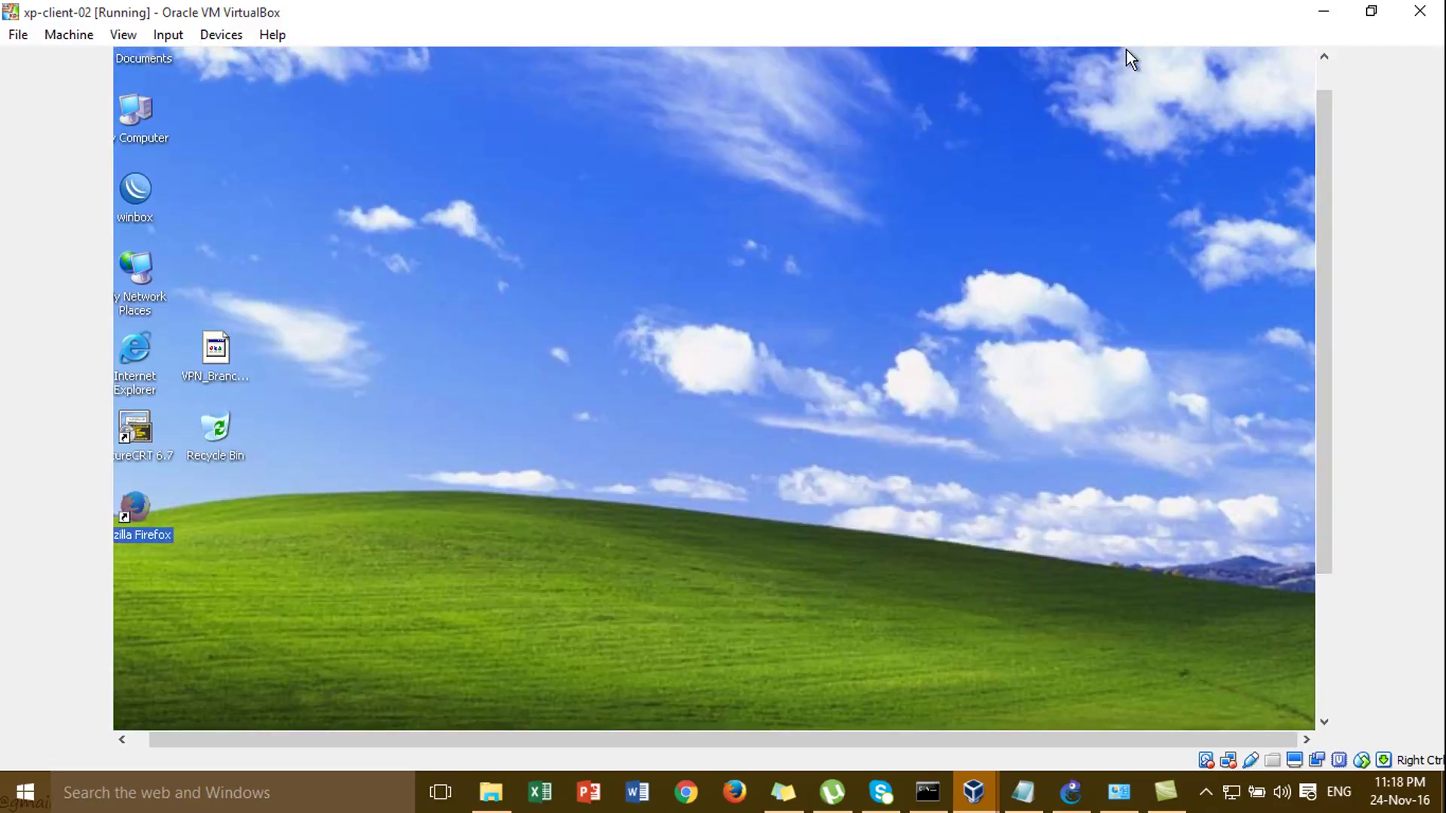
pyautogui.doubleClick(140, 536)
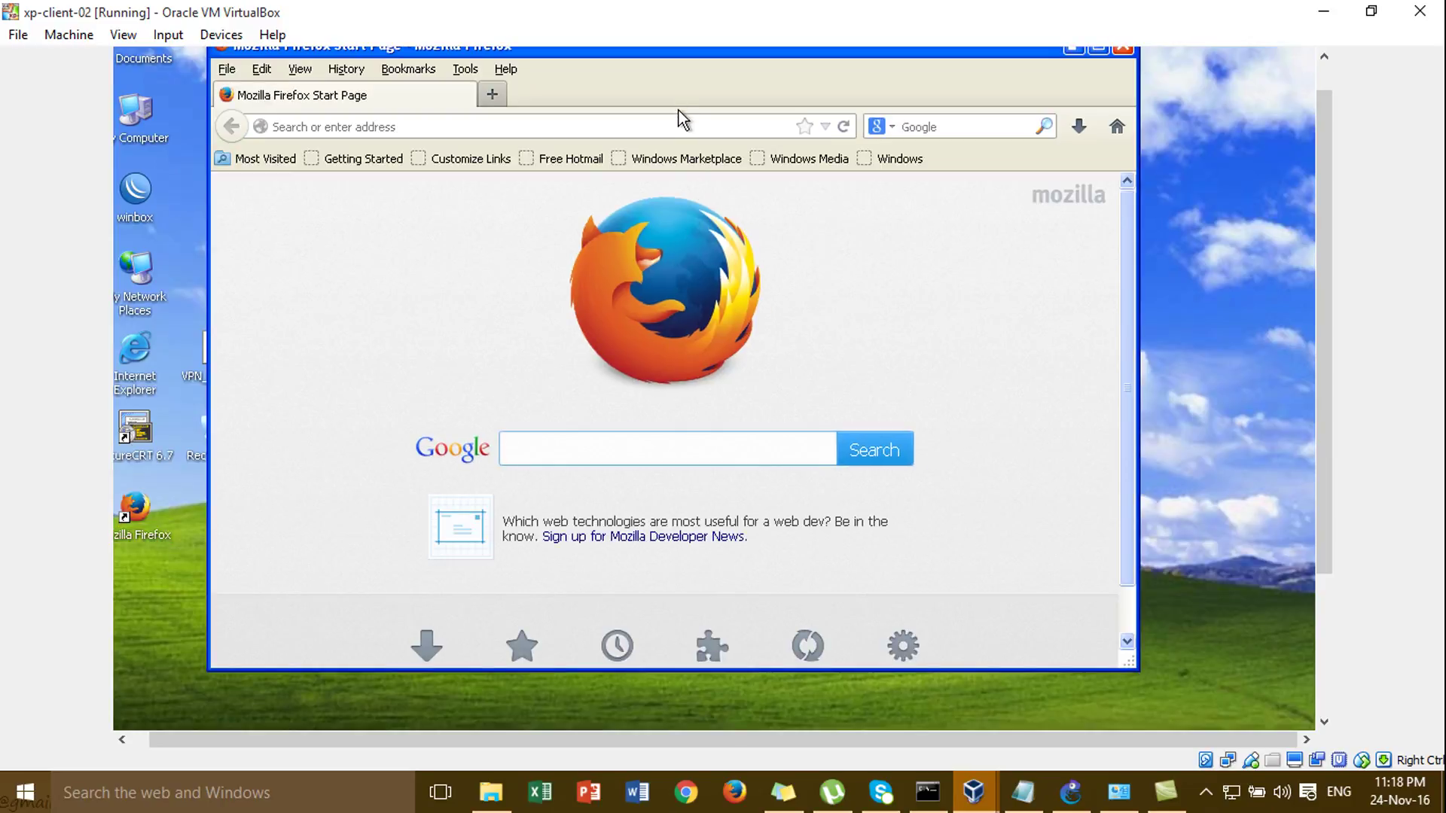
# Step: Browse to Yahoo and log in to the hotspot as 'user', declining to save the password
pyautogui.click(677, 123)
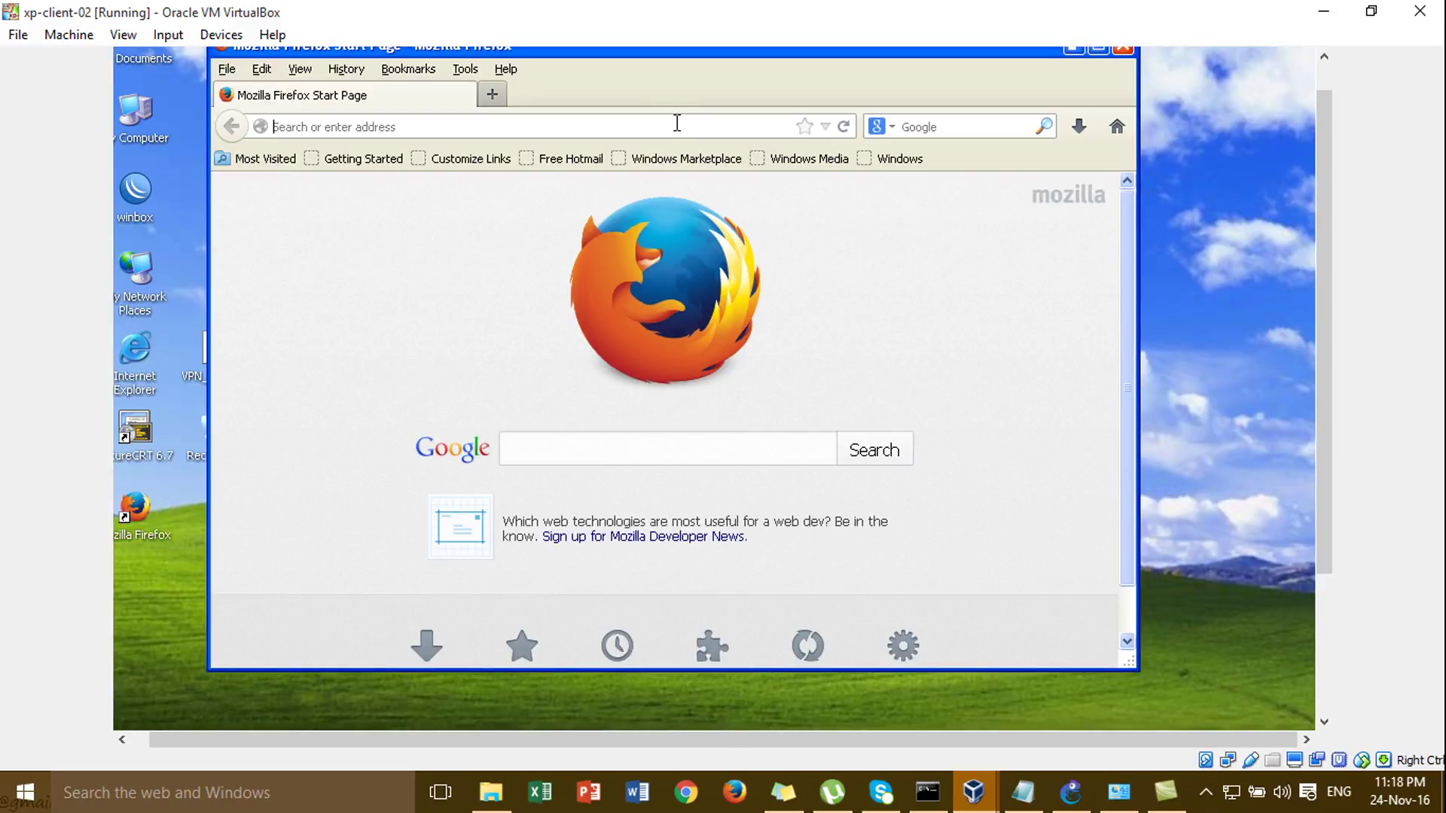
pyautogui.write('yahoo.com%2F')
pyautogui.press('Return')
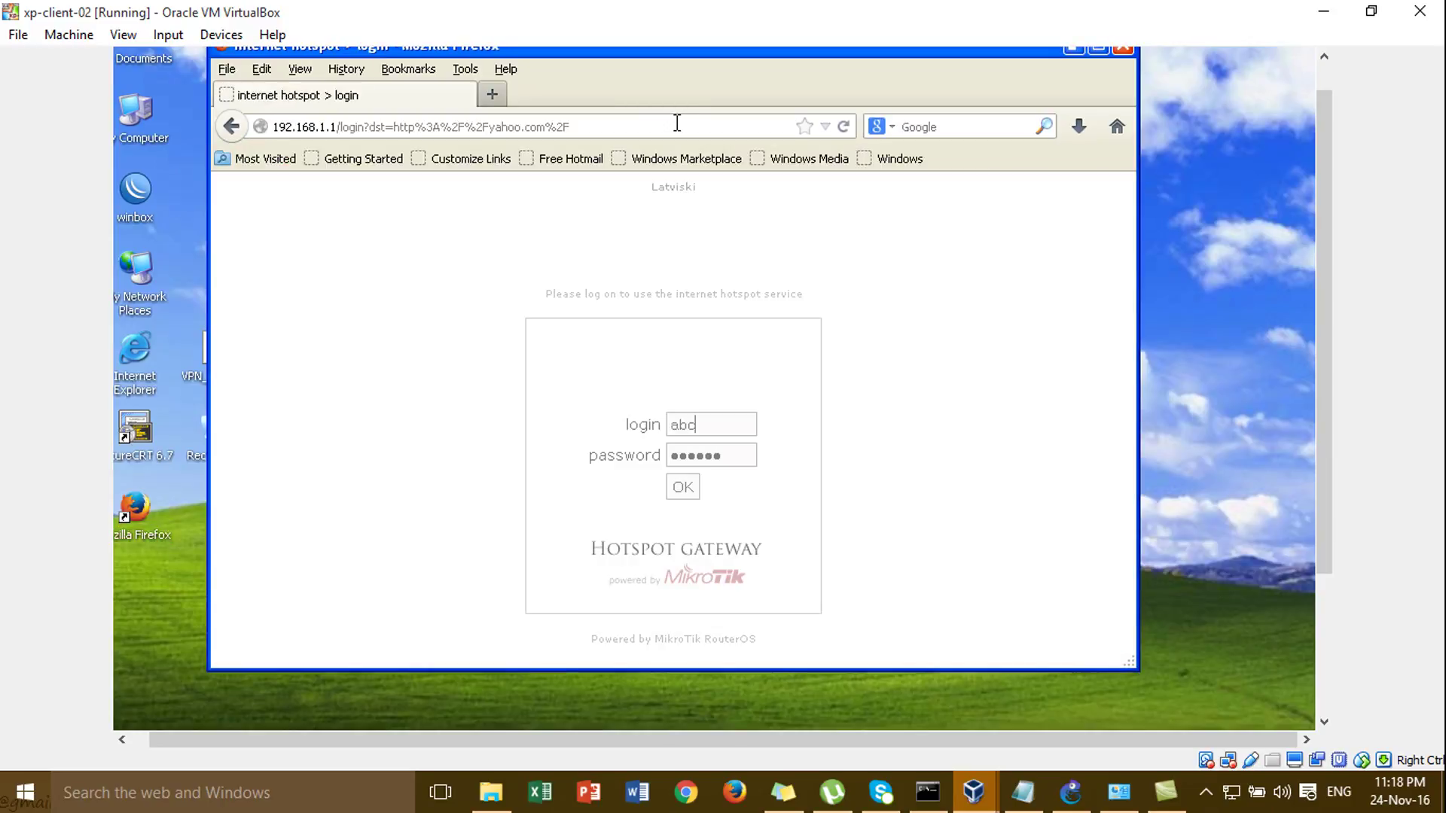
pyautogui.press('BackSpace')
pyautogui.press('BackSpace')
pyautogui.press('BackSpace')
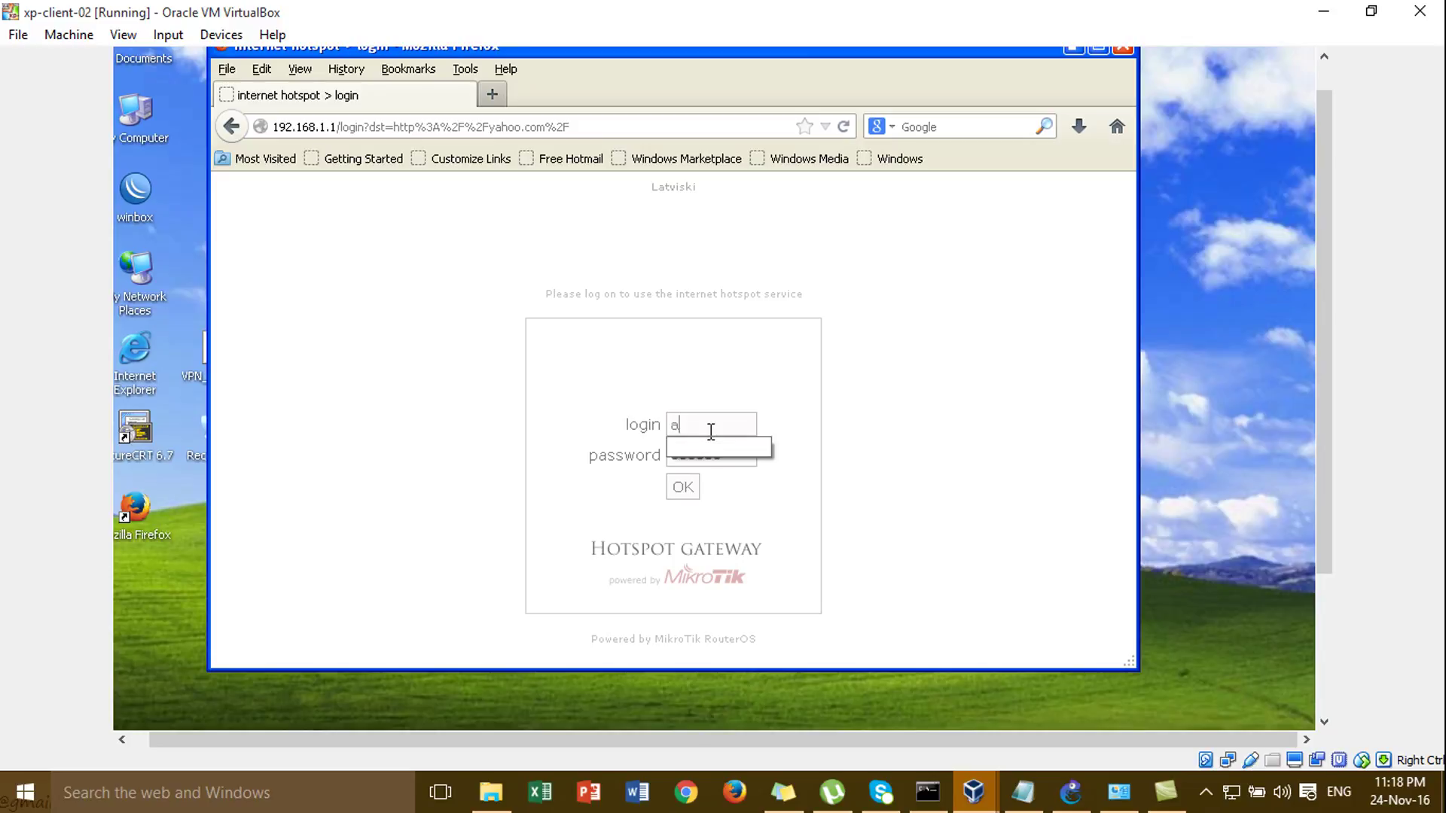
pyautogui.write('user')
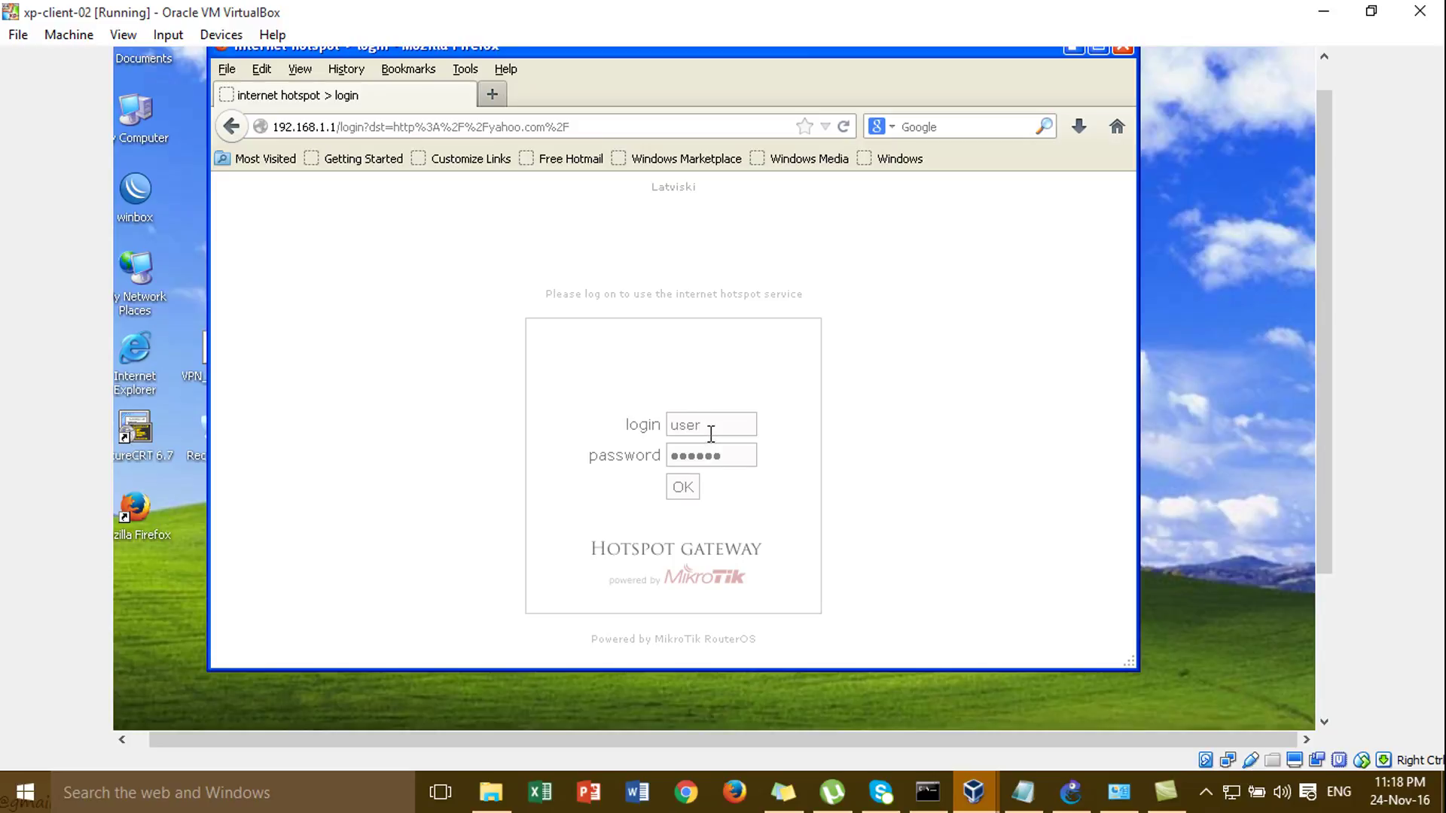
pyautogui.press('Tab')
pyautogui.click(685, 488)
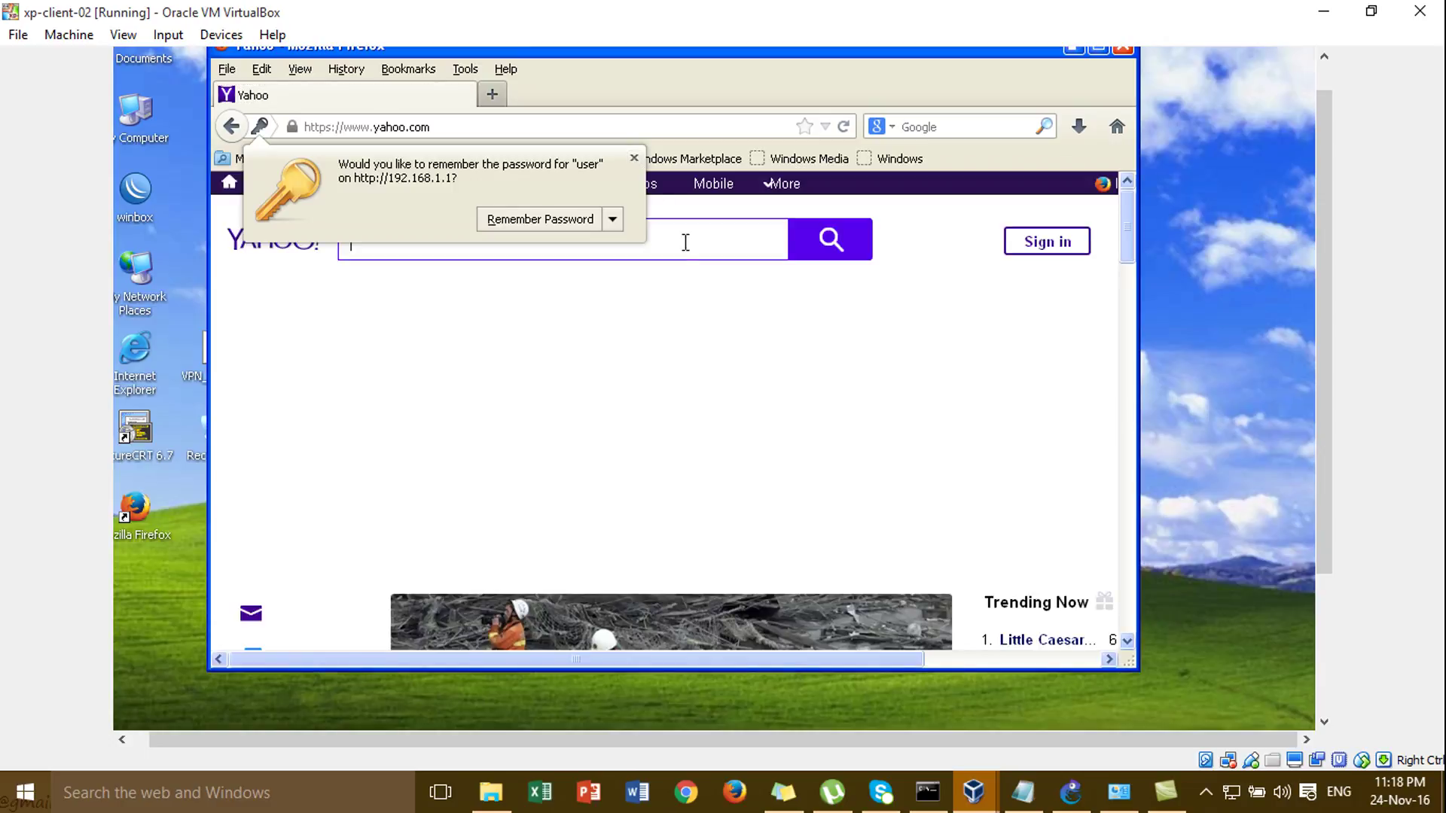
pyautogui.click(634, 158)
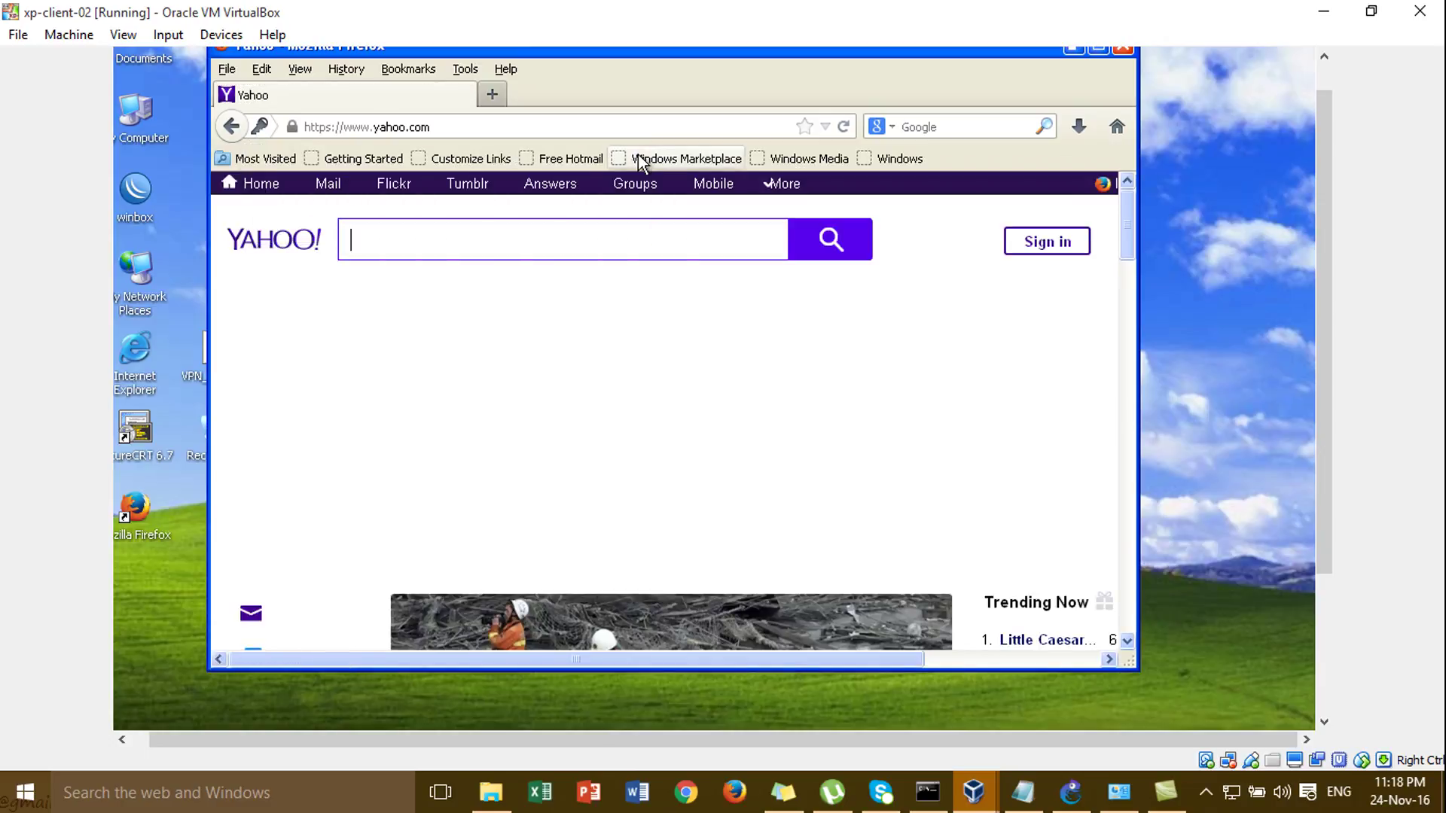
# Step: Load google.com in a new tab
pyautogui.click(490, 128)
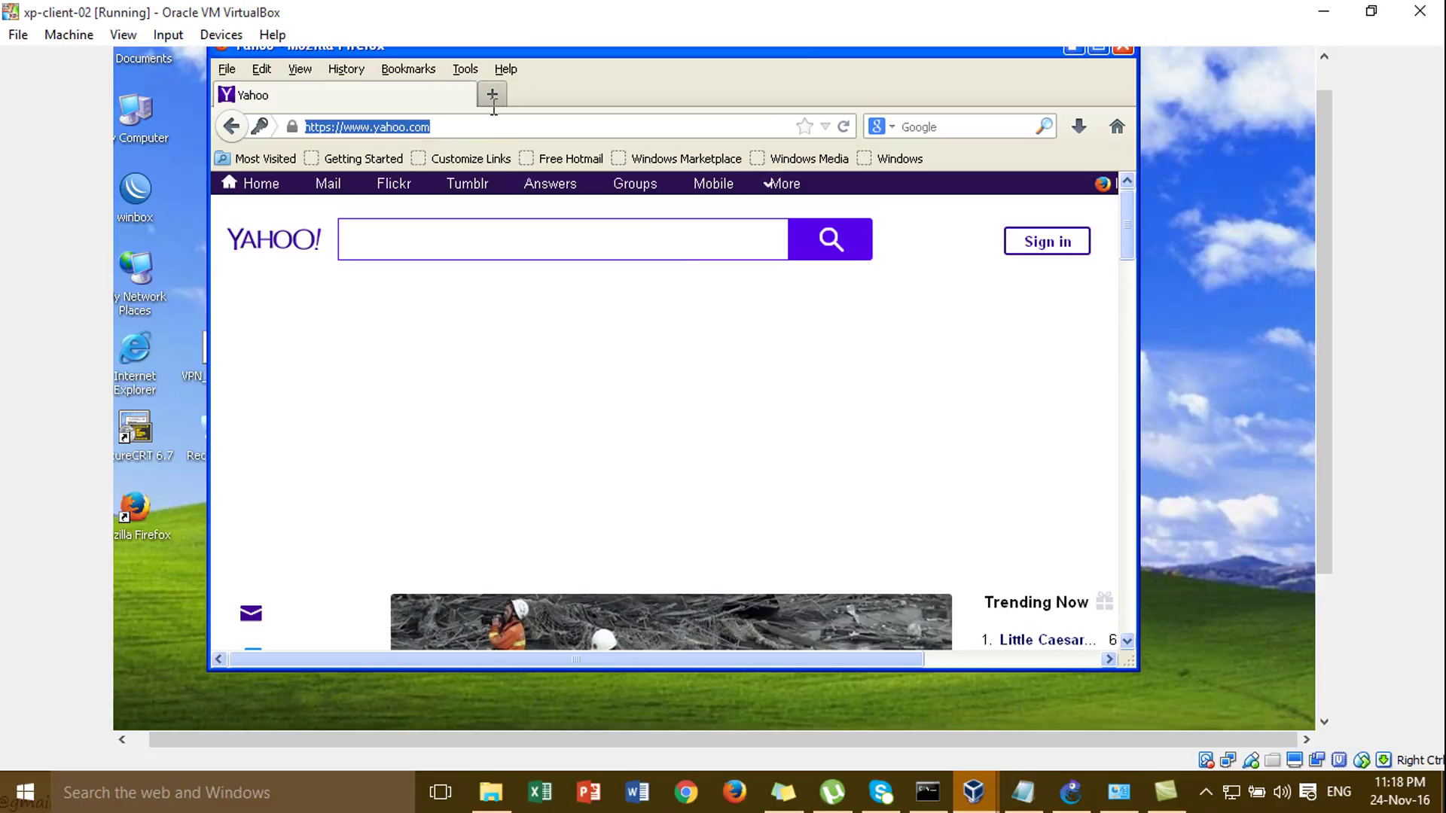
pyautogui.click(492, 94)
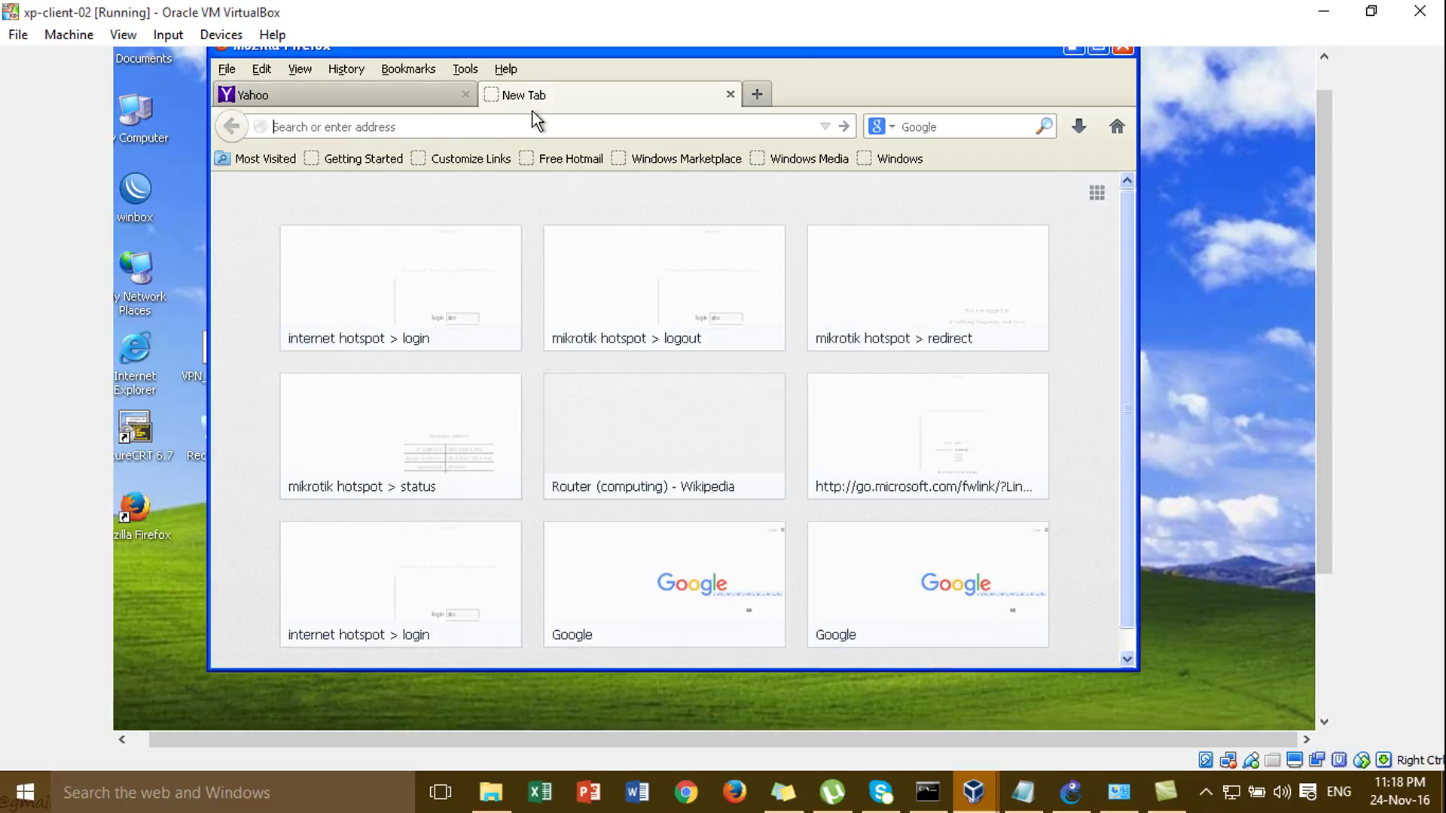
pyautogui.write('google.com/')
pyautogui.press('Return')
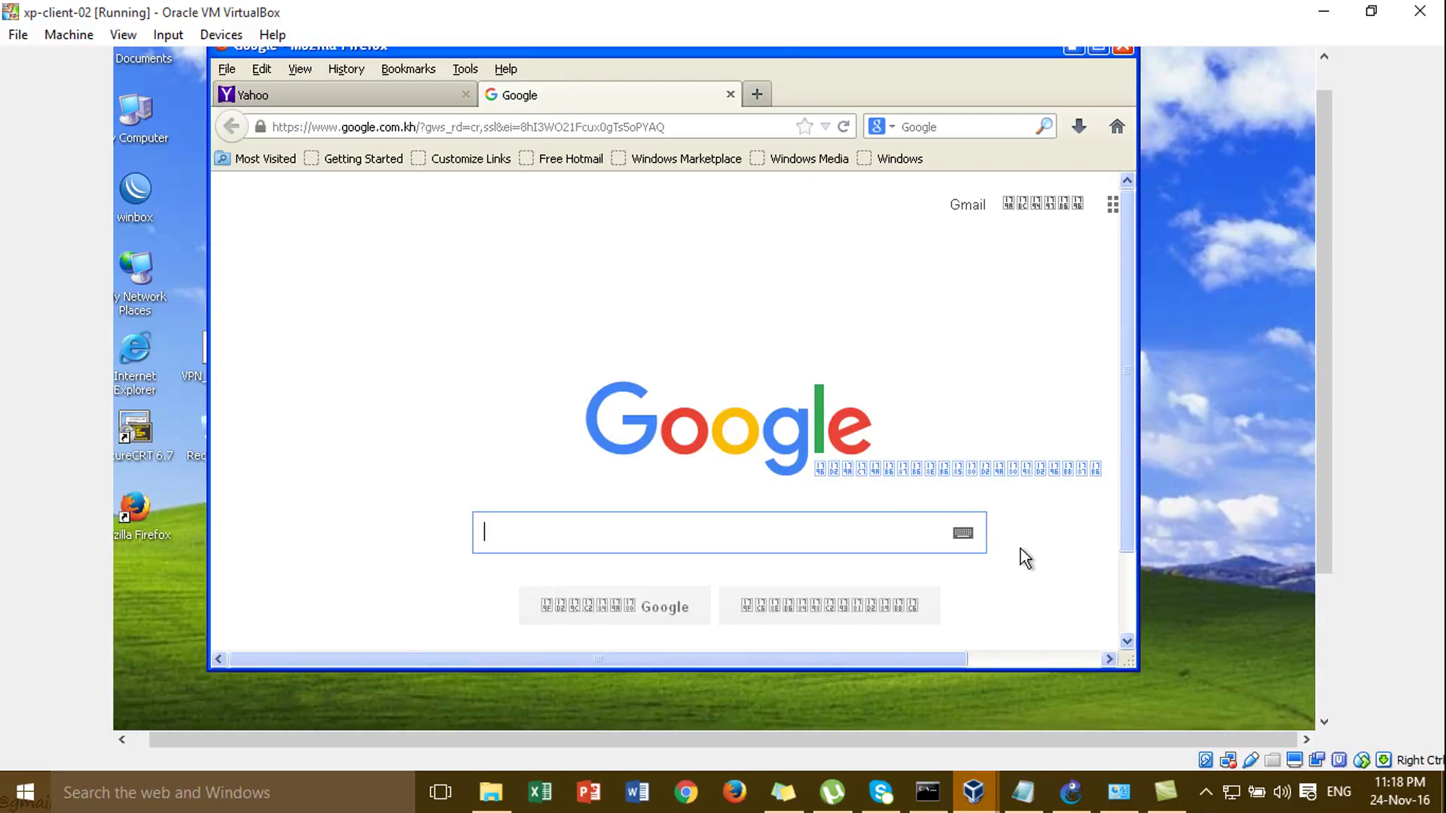
# Step: Return to winxp-client-01's User Manager profiles page
pyautogui.moveTo(995, 787)
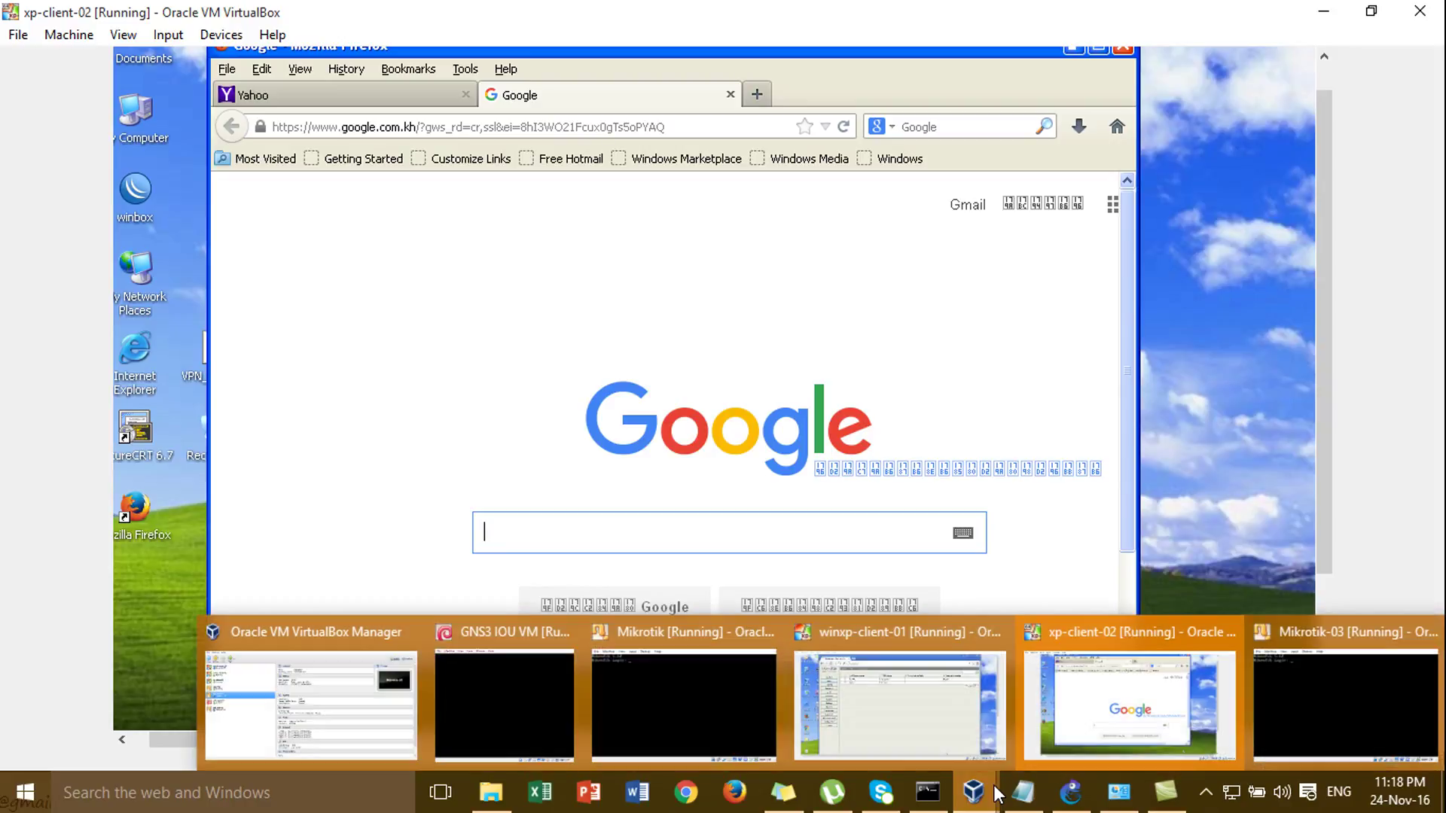
pyautogui.click(953, 721)
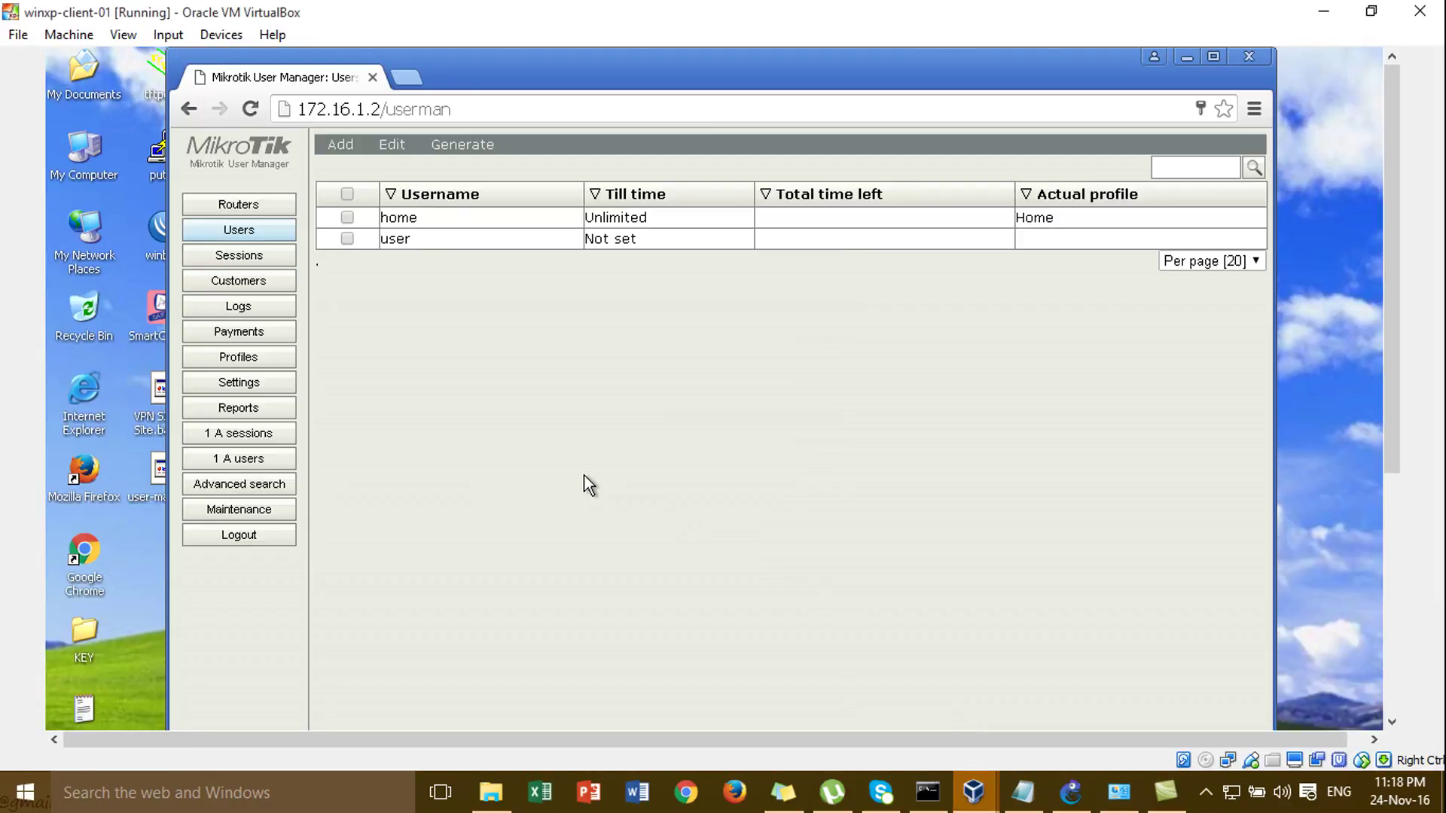
pyautogui.click(1071, 791)
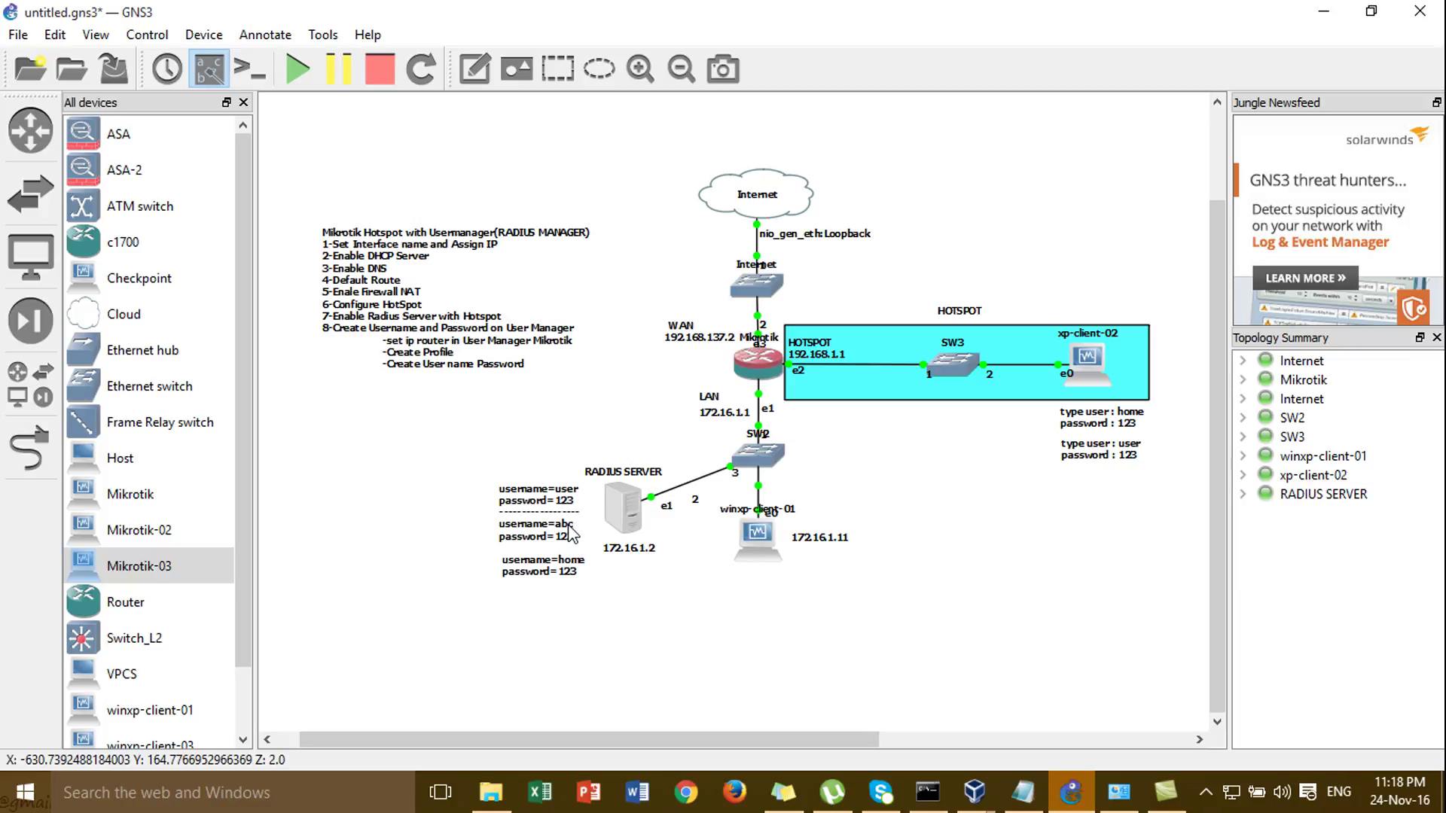
pyautogui.click(971, 792)
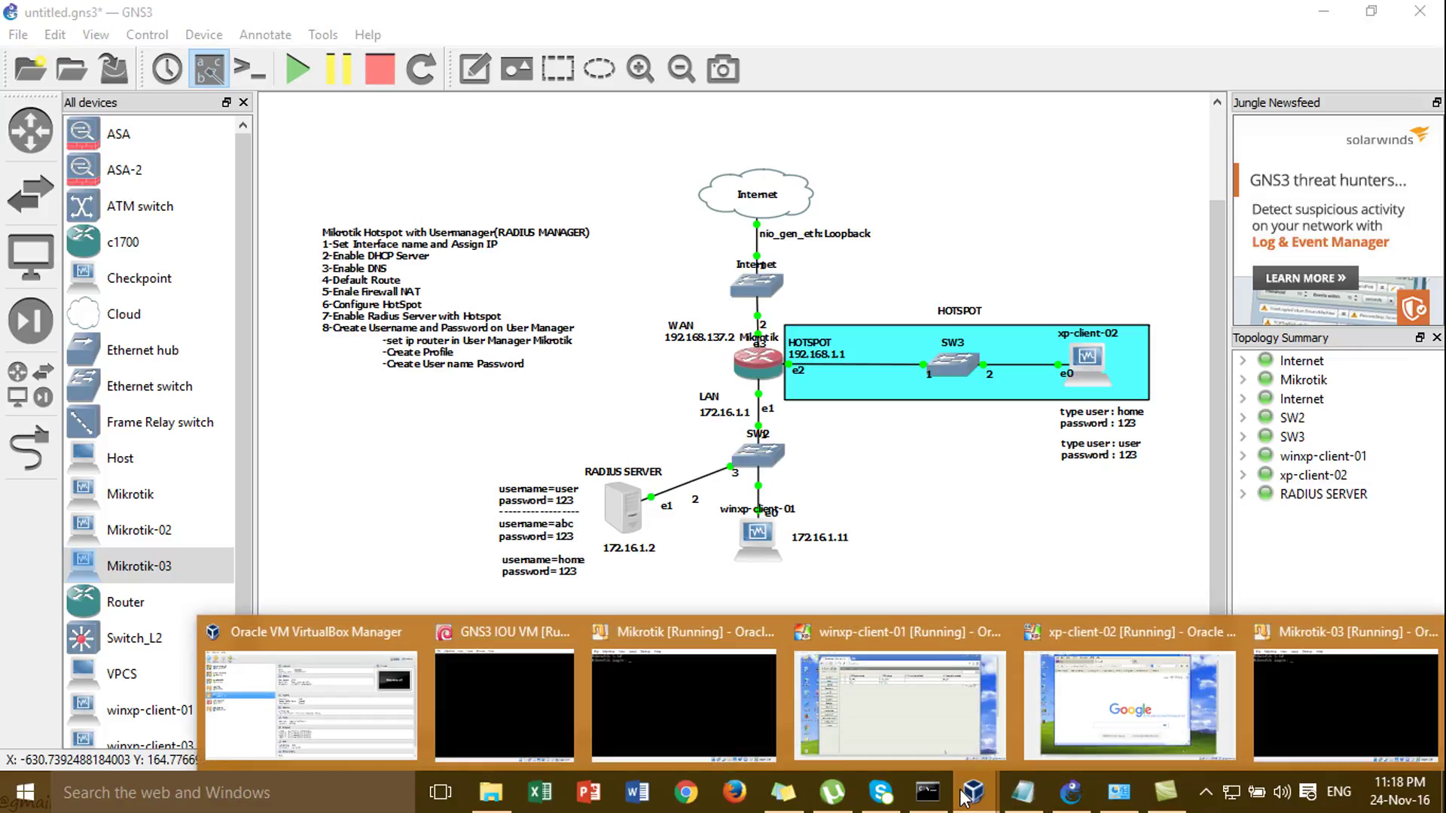
pyautogui.click(920, 725)
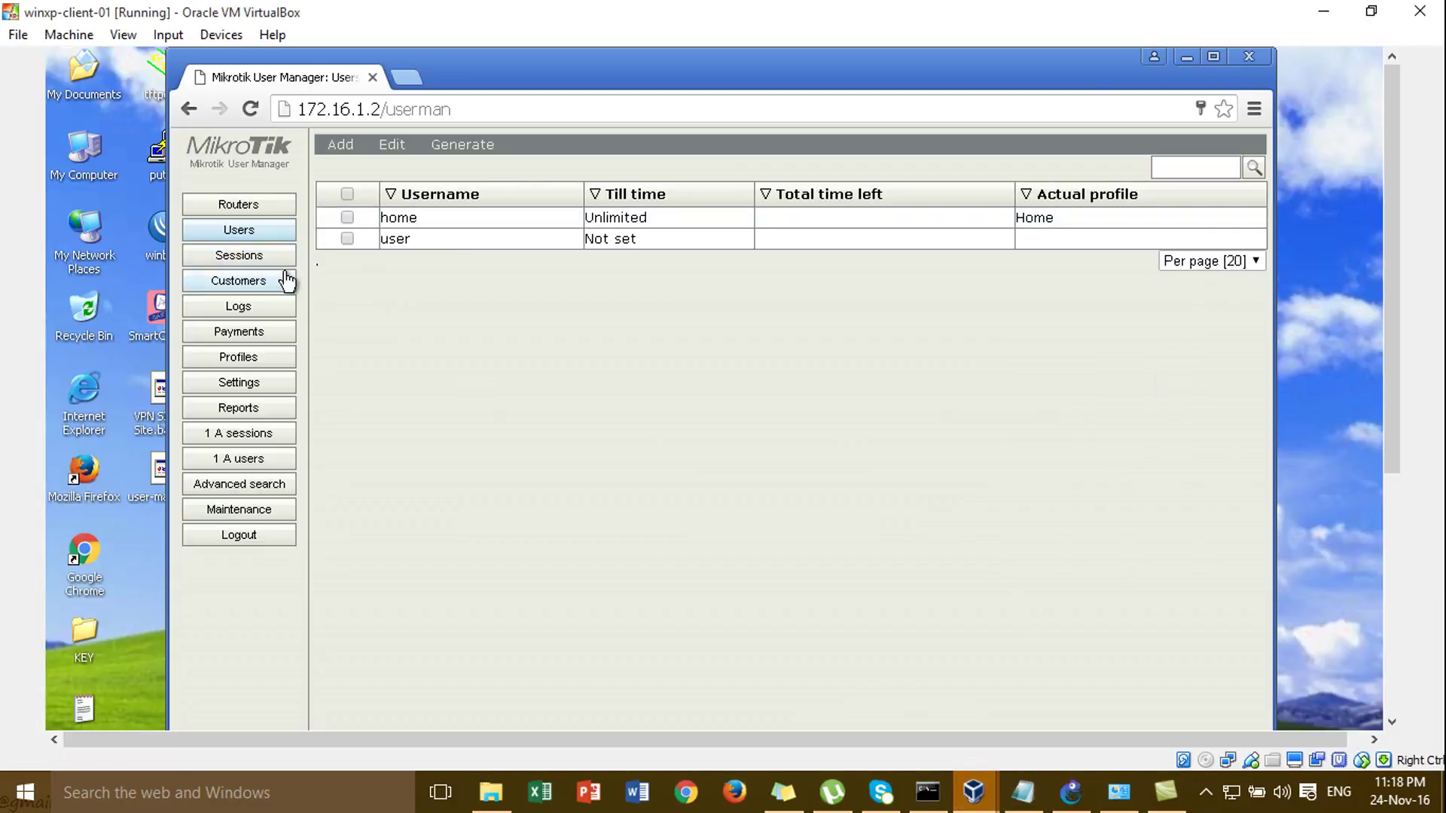
pyautogui.click(277, 359)
# Step: Create profile 'abc' with name for users 'abc' and an always-active limitation
pyautogui.click(662, 181)
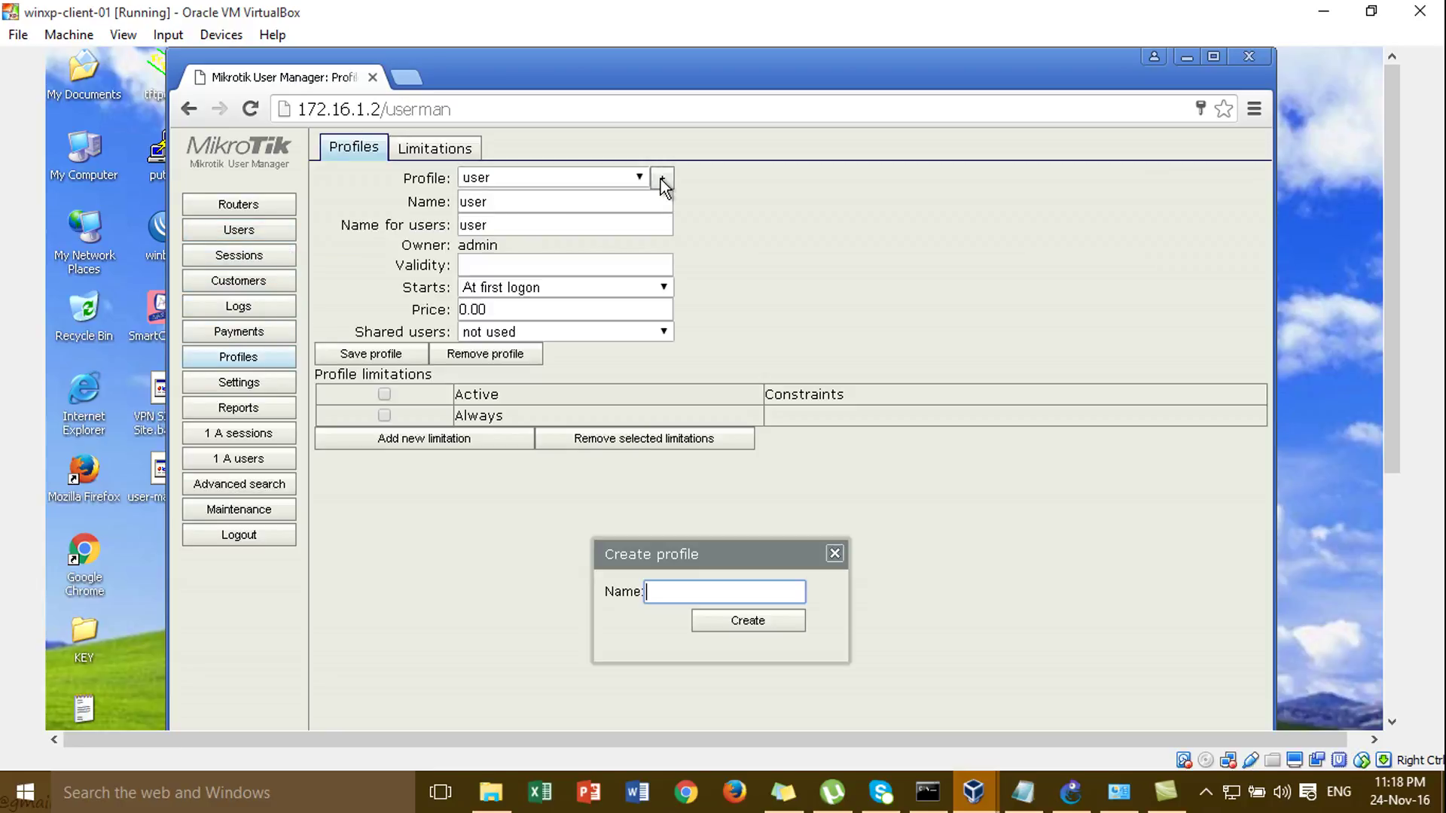
pyautogui.write('abc')
pyautogui.click(738, 619)
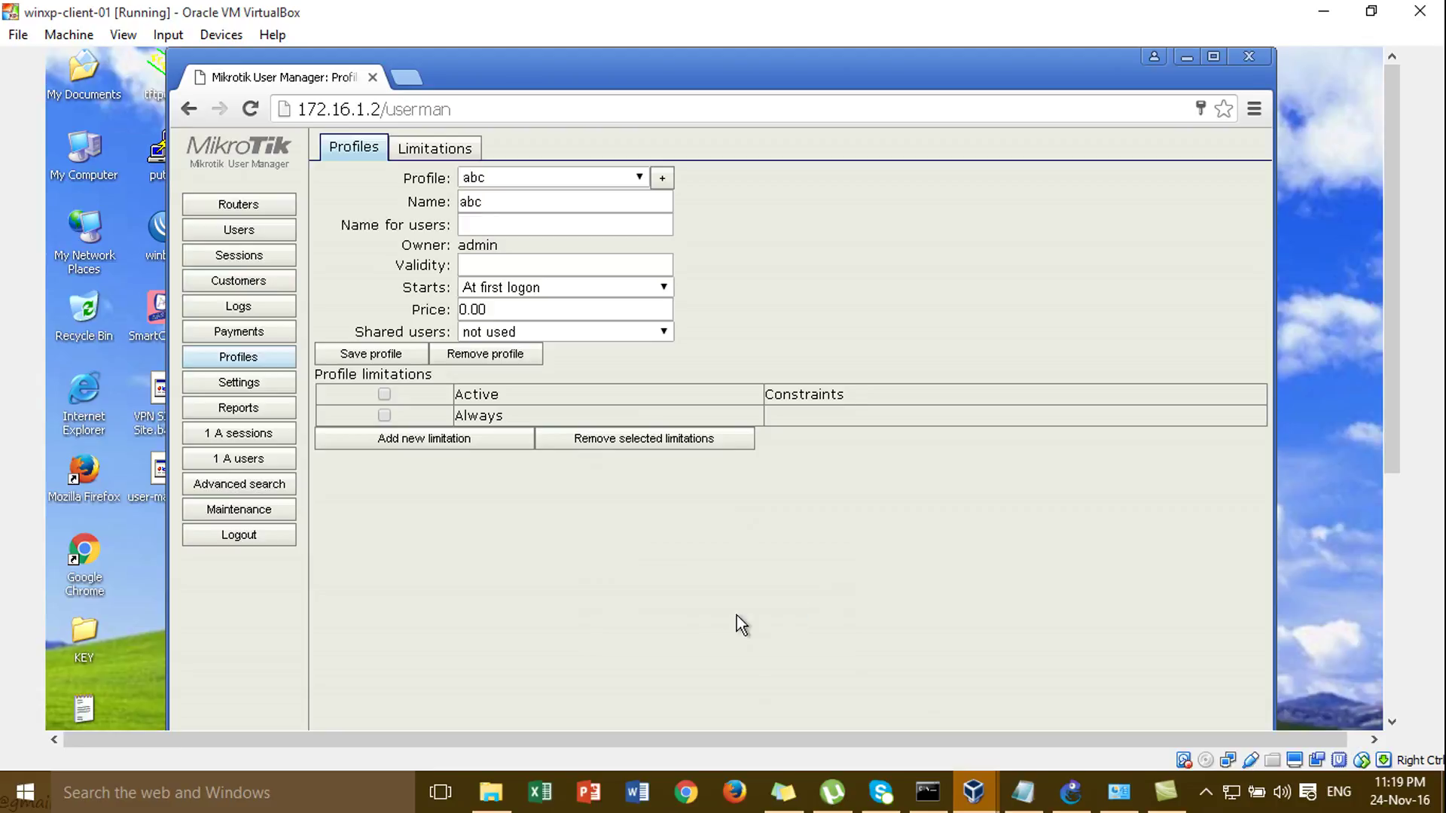
pyautogui.click(529, 230)
pyautogui.write('abc')
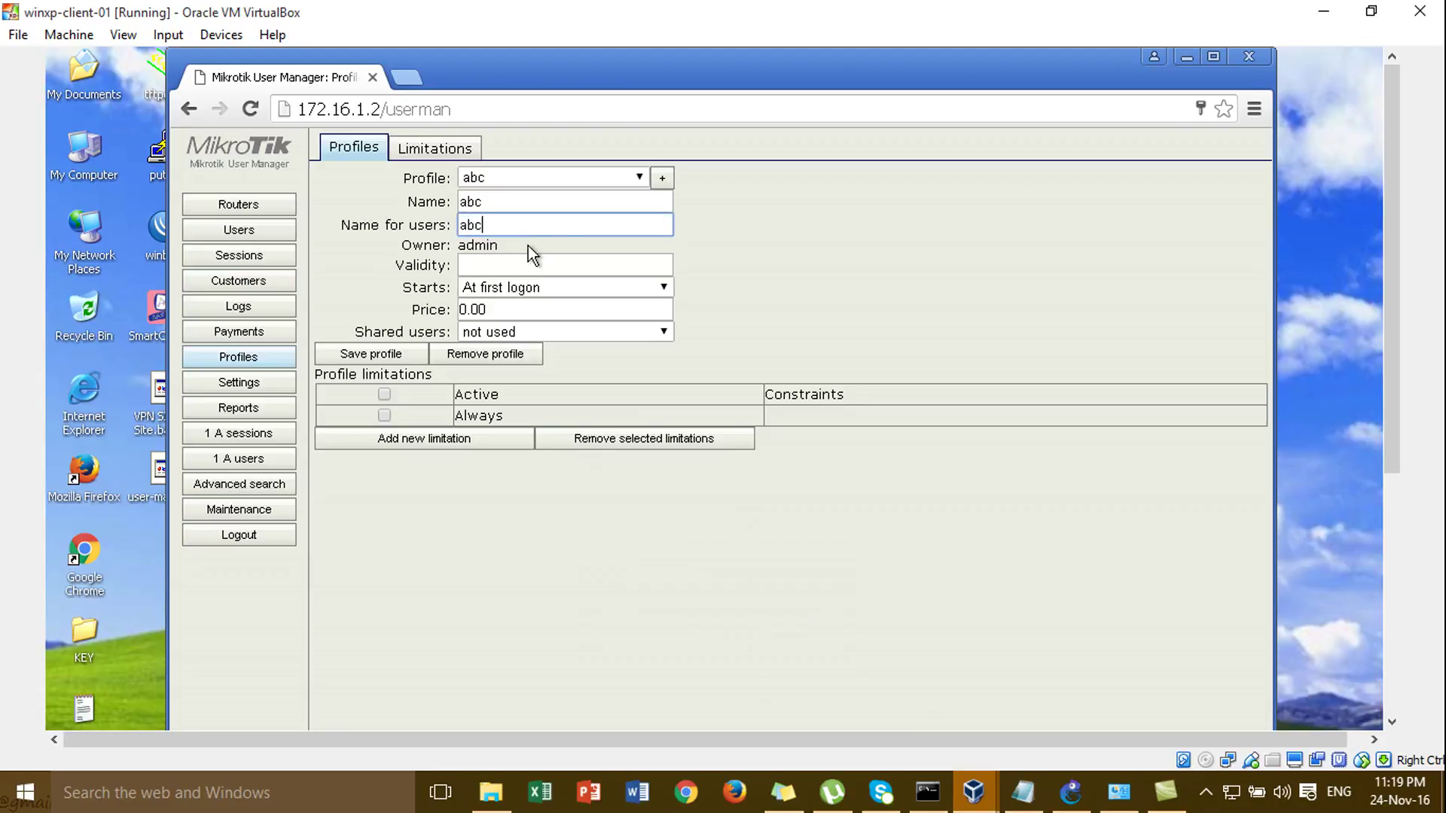
pyautogui.click(430, 444)
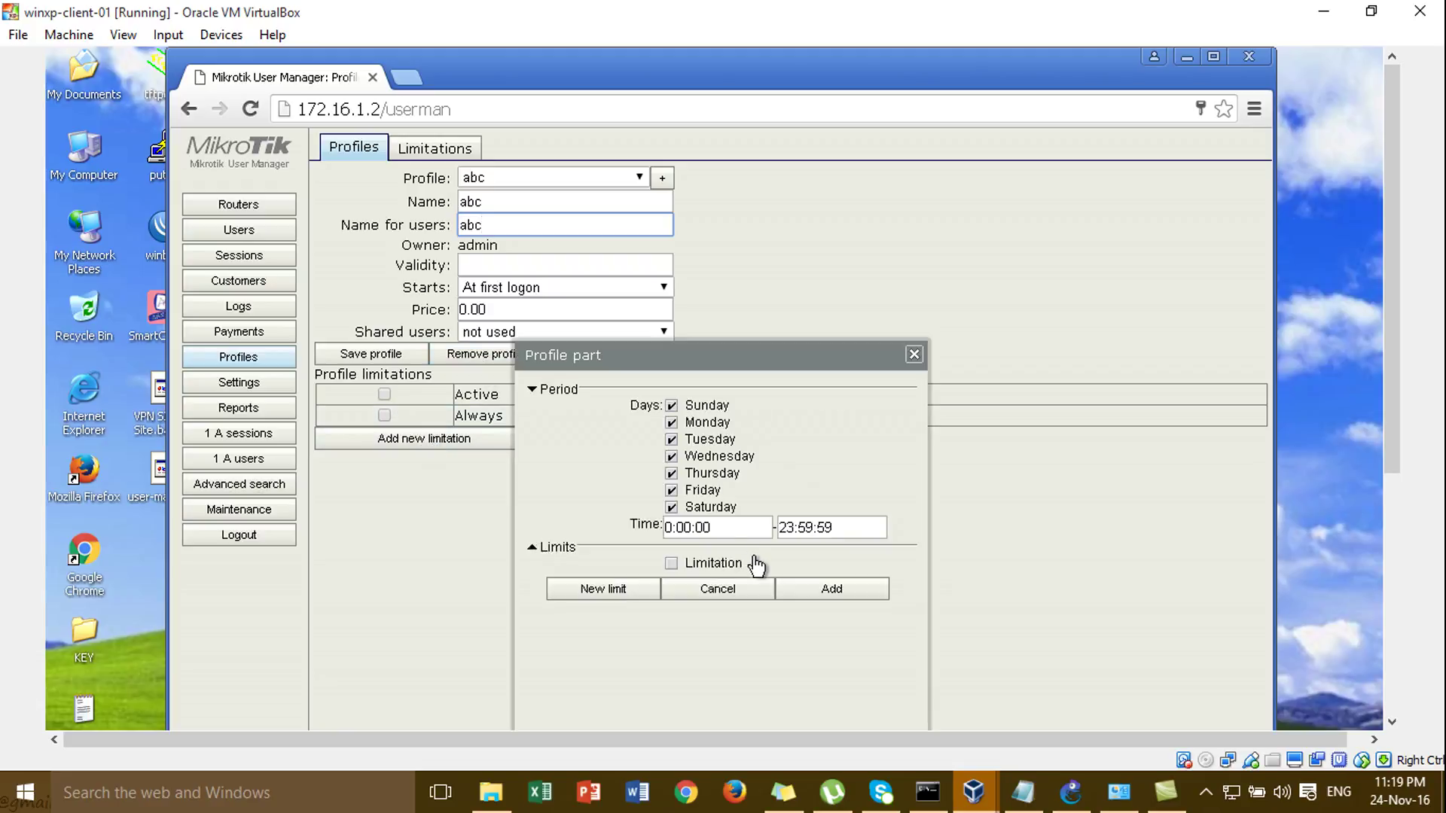
pyautogui.click(831, 589)
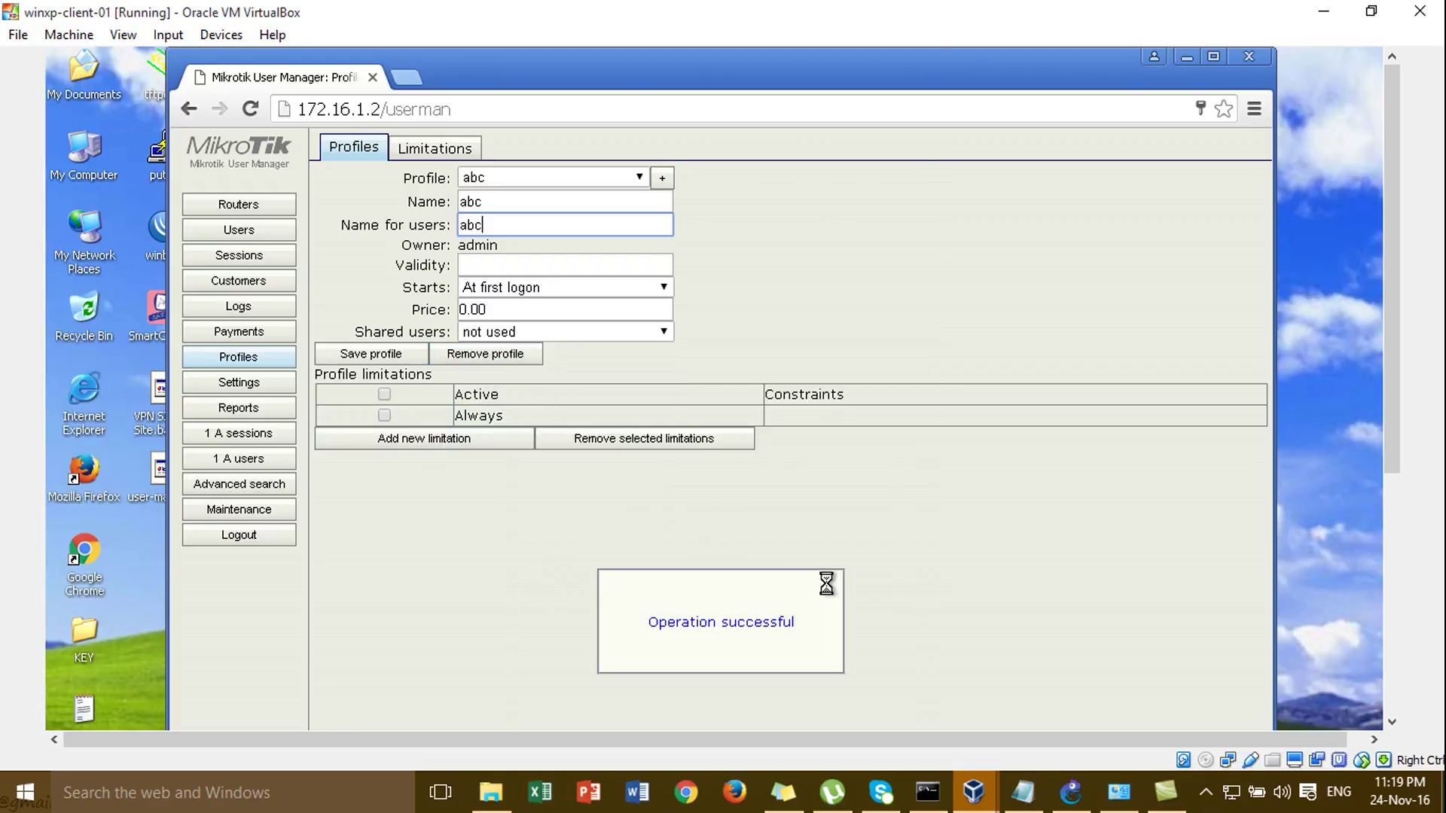
pyautogui.click(239, 230)
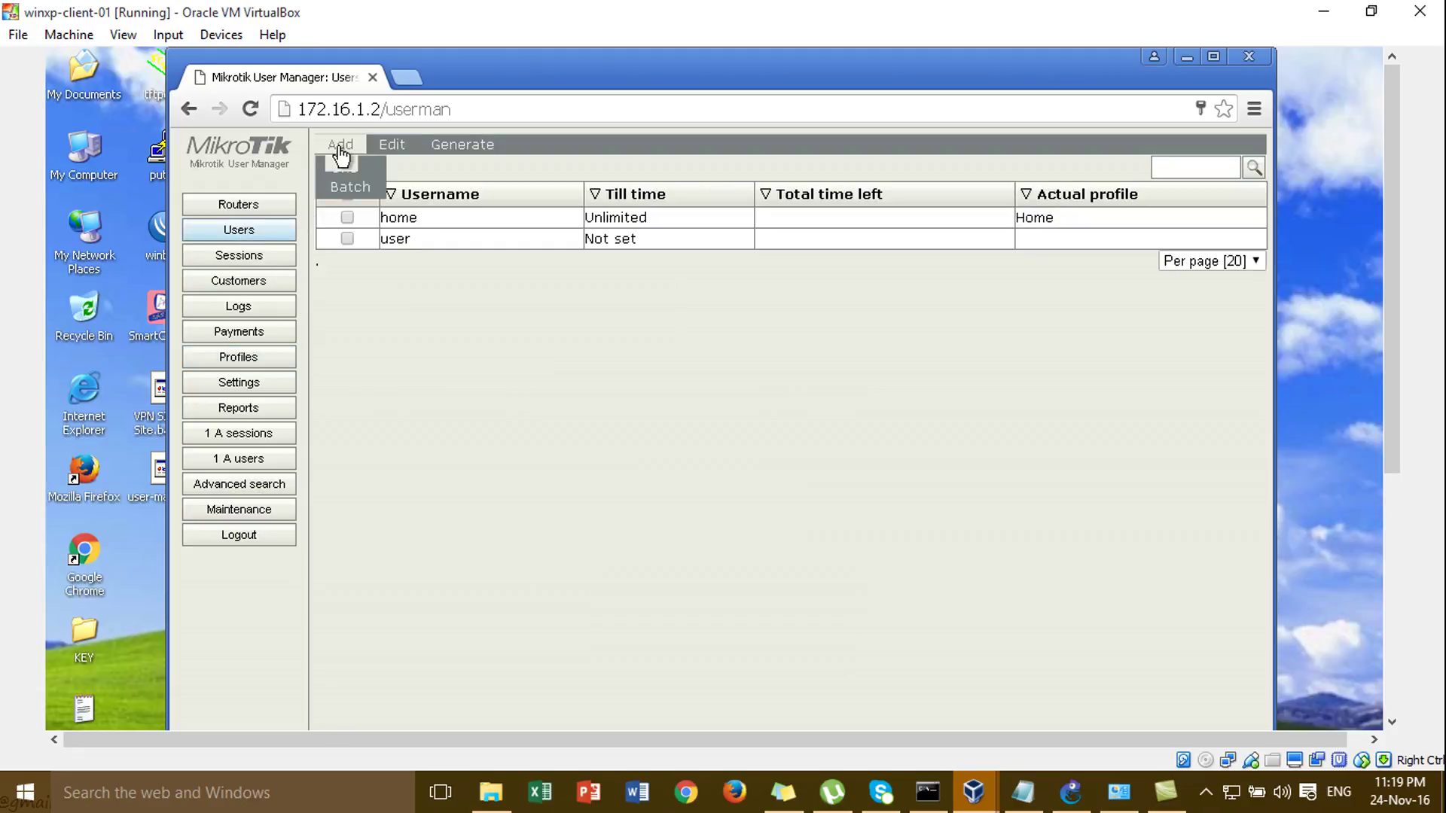
# Step: Add a single user 'abc' with its password, assigned the abc profile
pyautogui.click(360, 167)
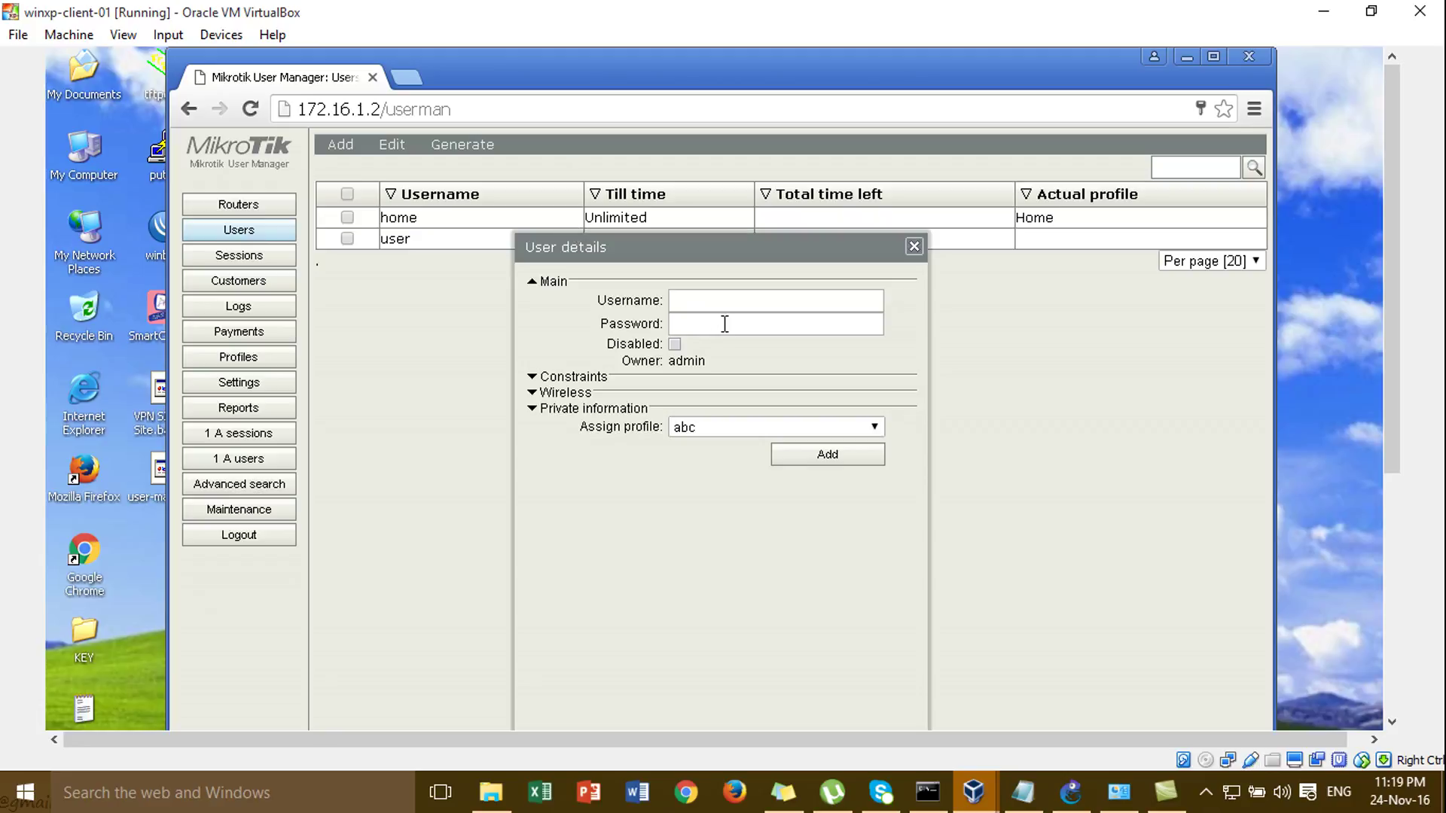
pyautogui.click(728, 303)
pyautogui.write('abc')
pyautogui.click(730, 324)
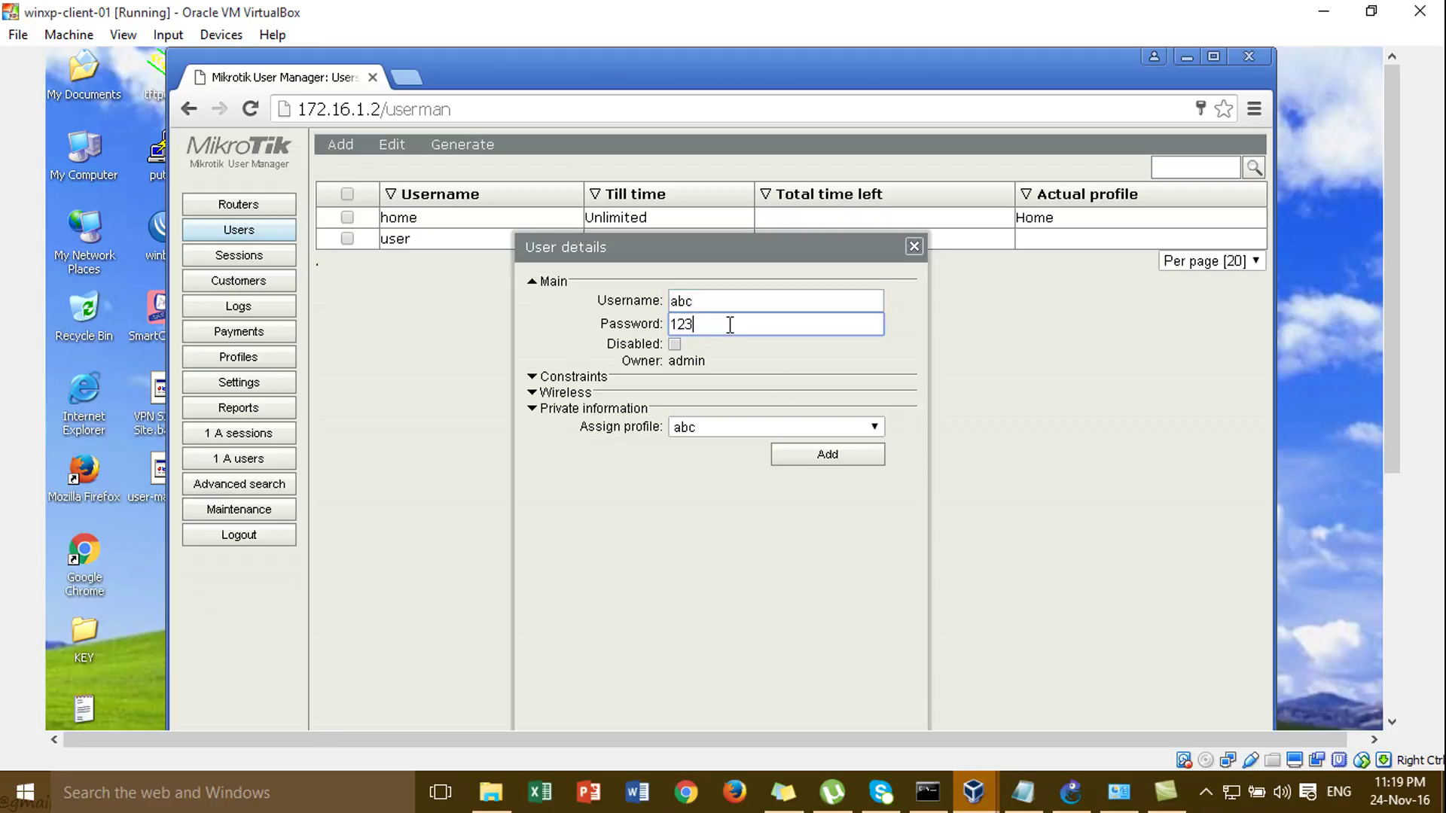
pyautogui.click(856, 428)
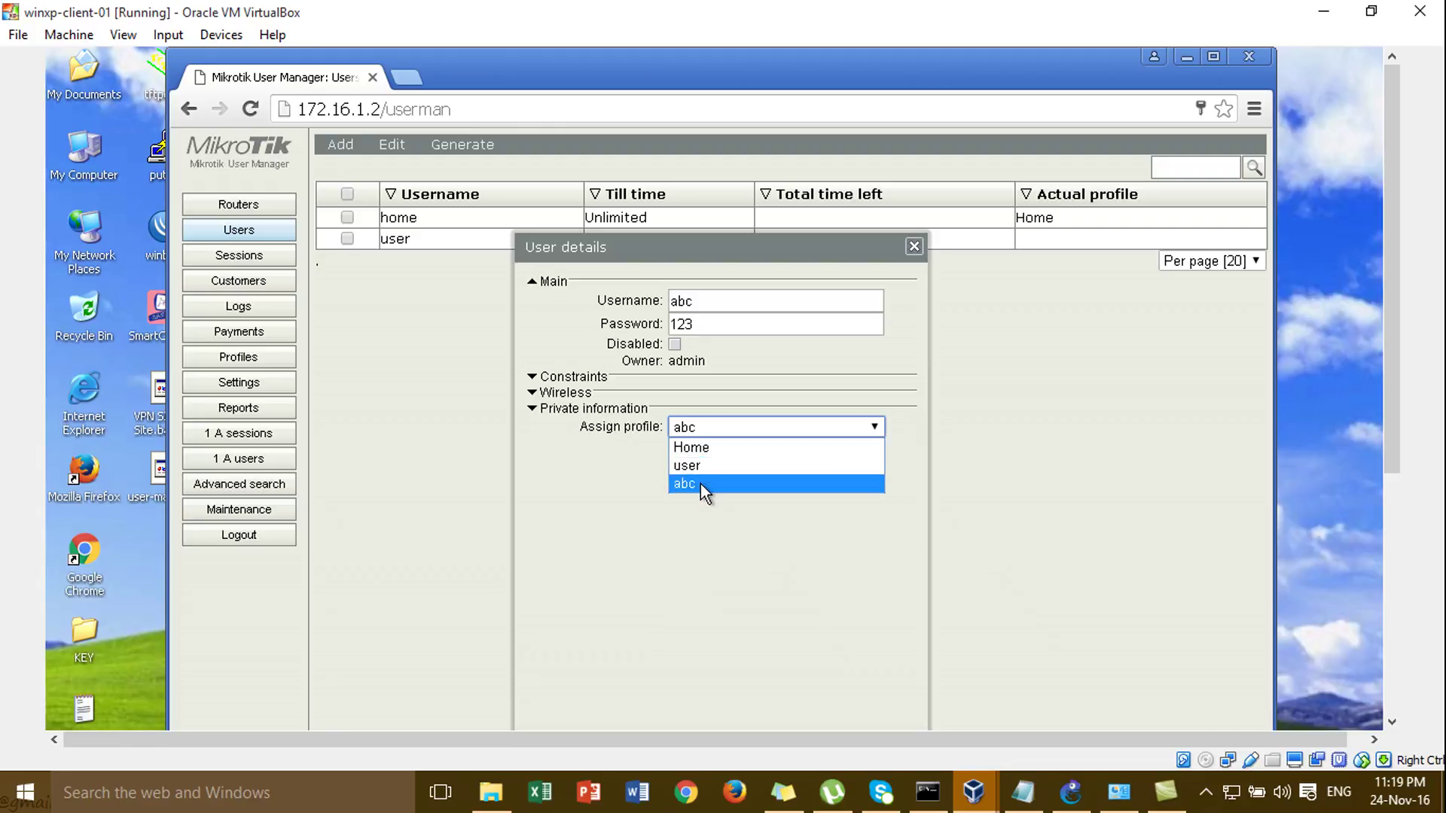
pyautogui.click(700, 483)
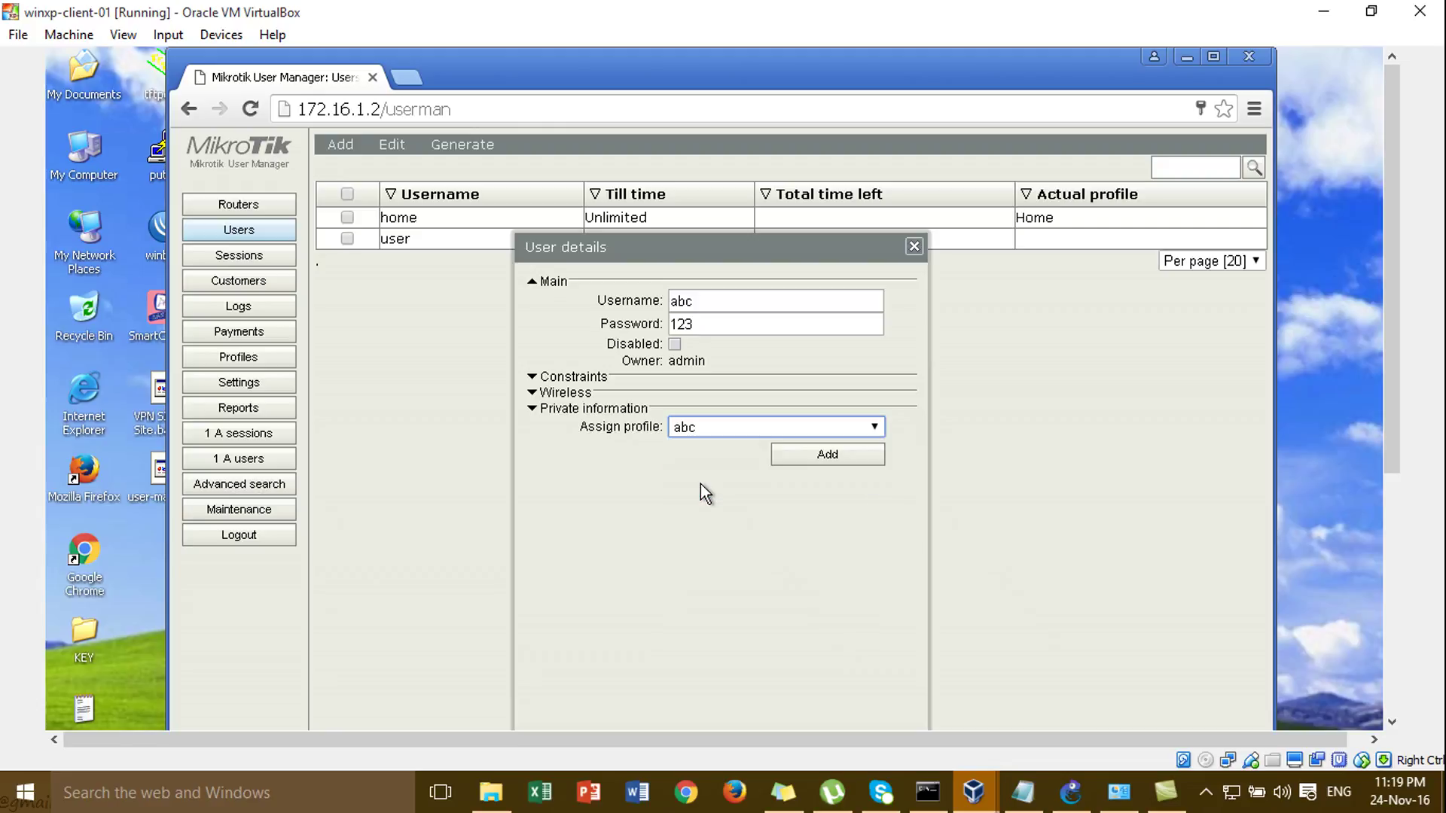
pyautogui.click(827, 455)
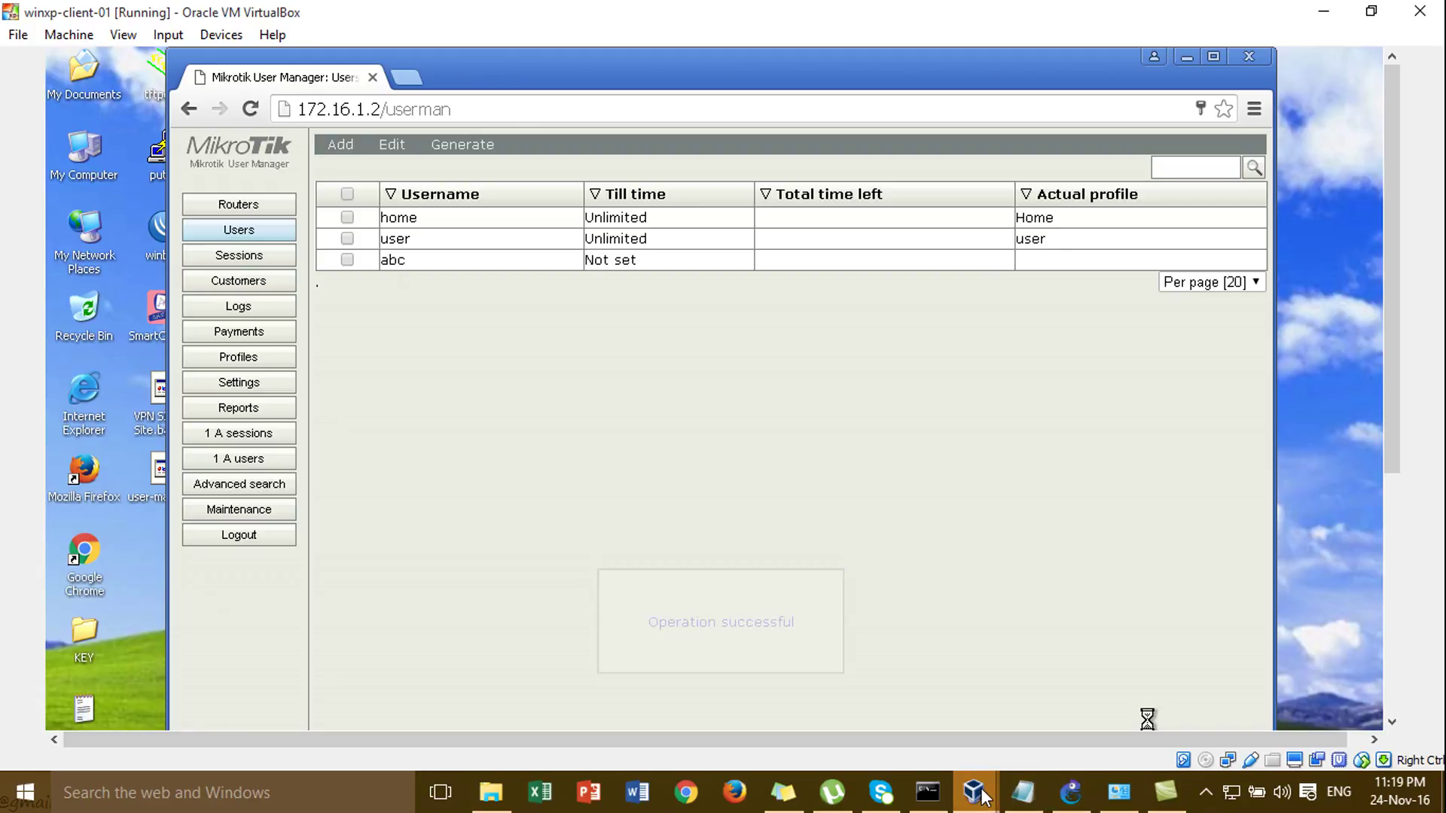
# Step: On xp-client-02, load the hotspot login page and close the Yahoo tab
pyautogui.moveTo(983, 797)
pyautogui.click(1077, 727)
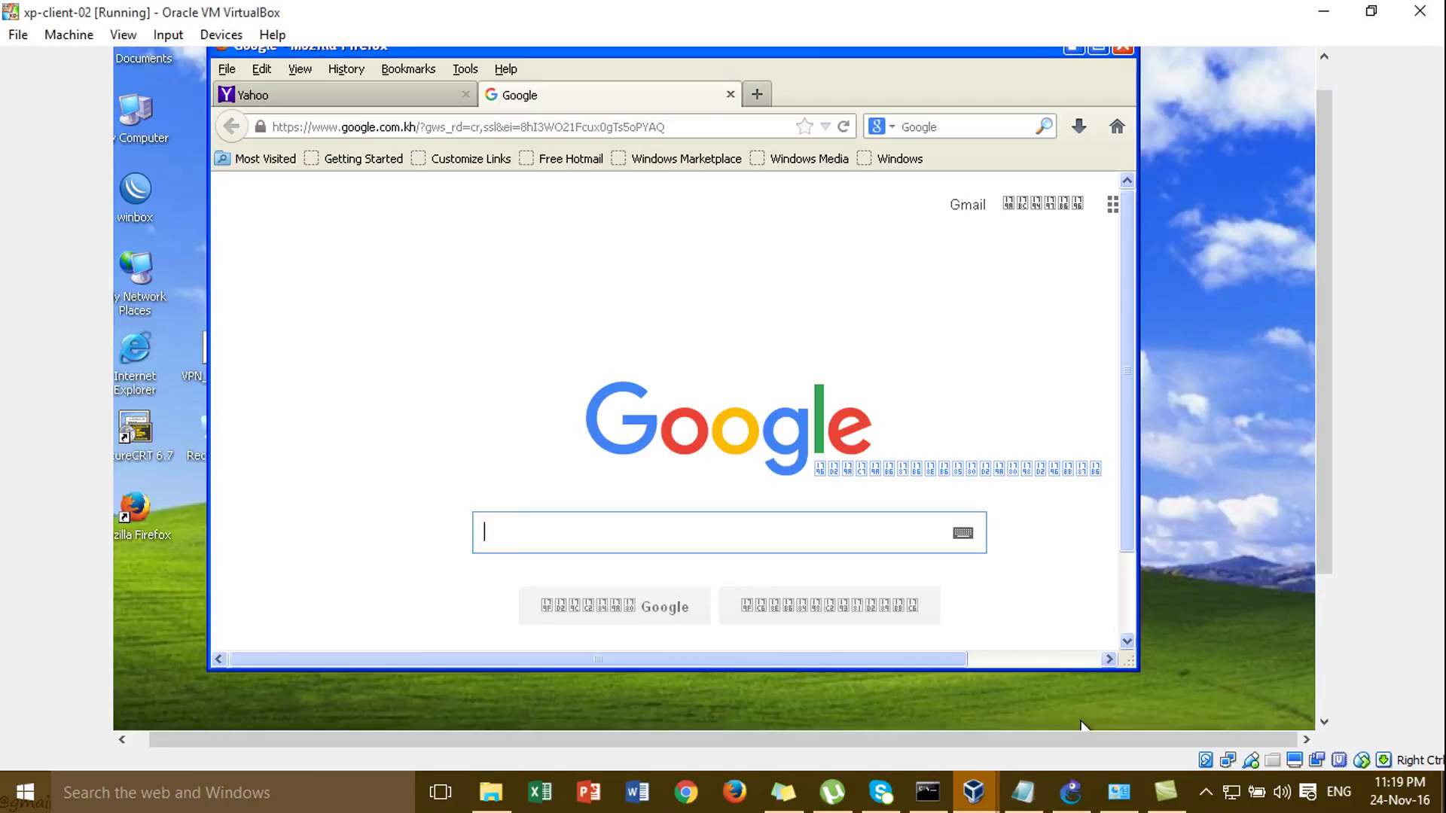
pyautogui.click(714, 126)
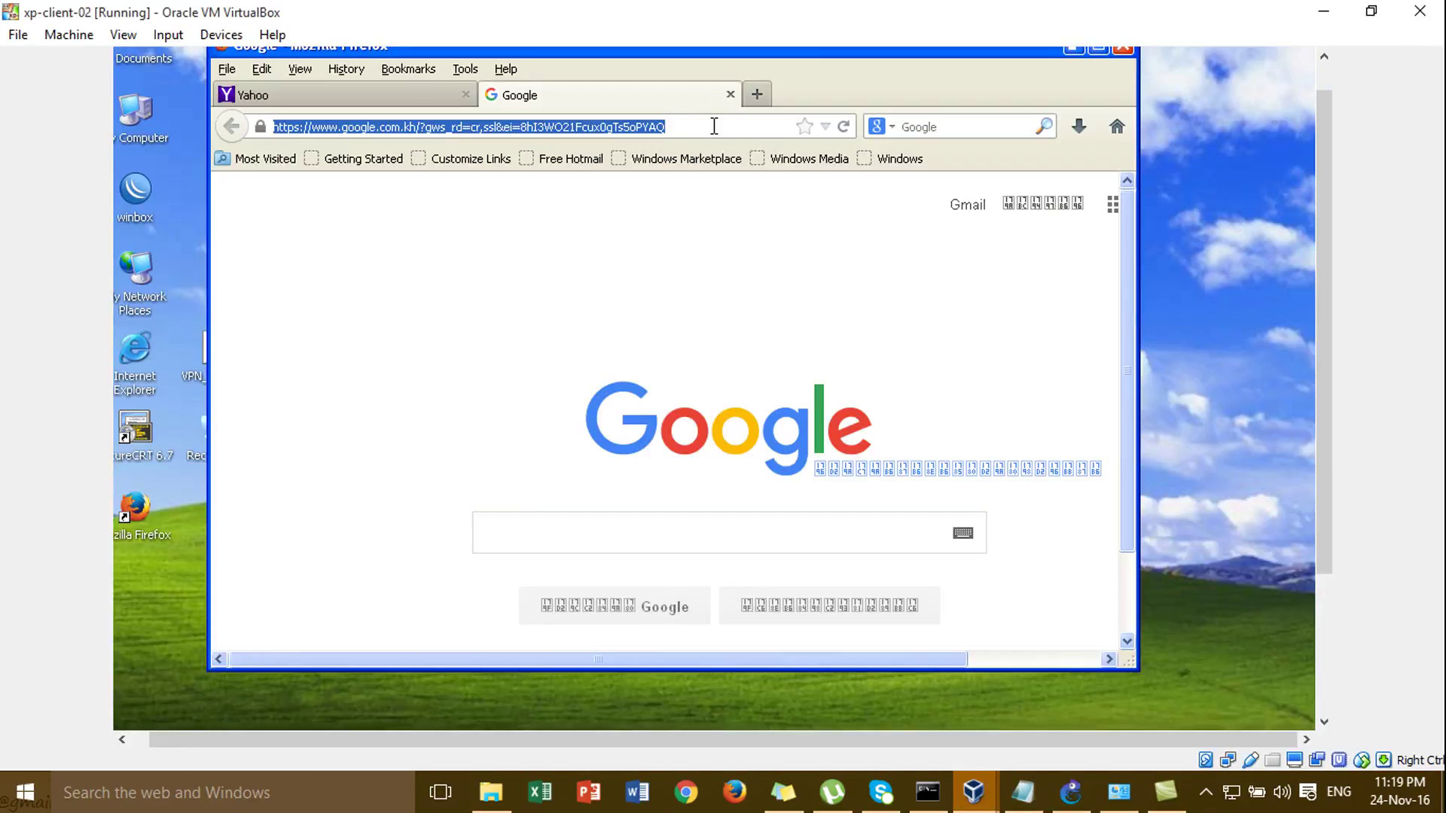
pyautogui.write('192.168.1.1/')
pyautogui.click(667, 153)
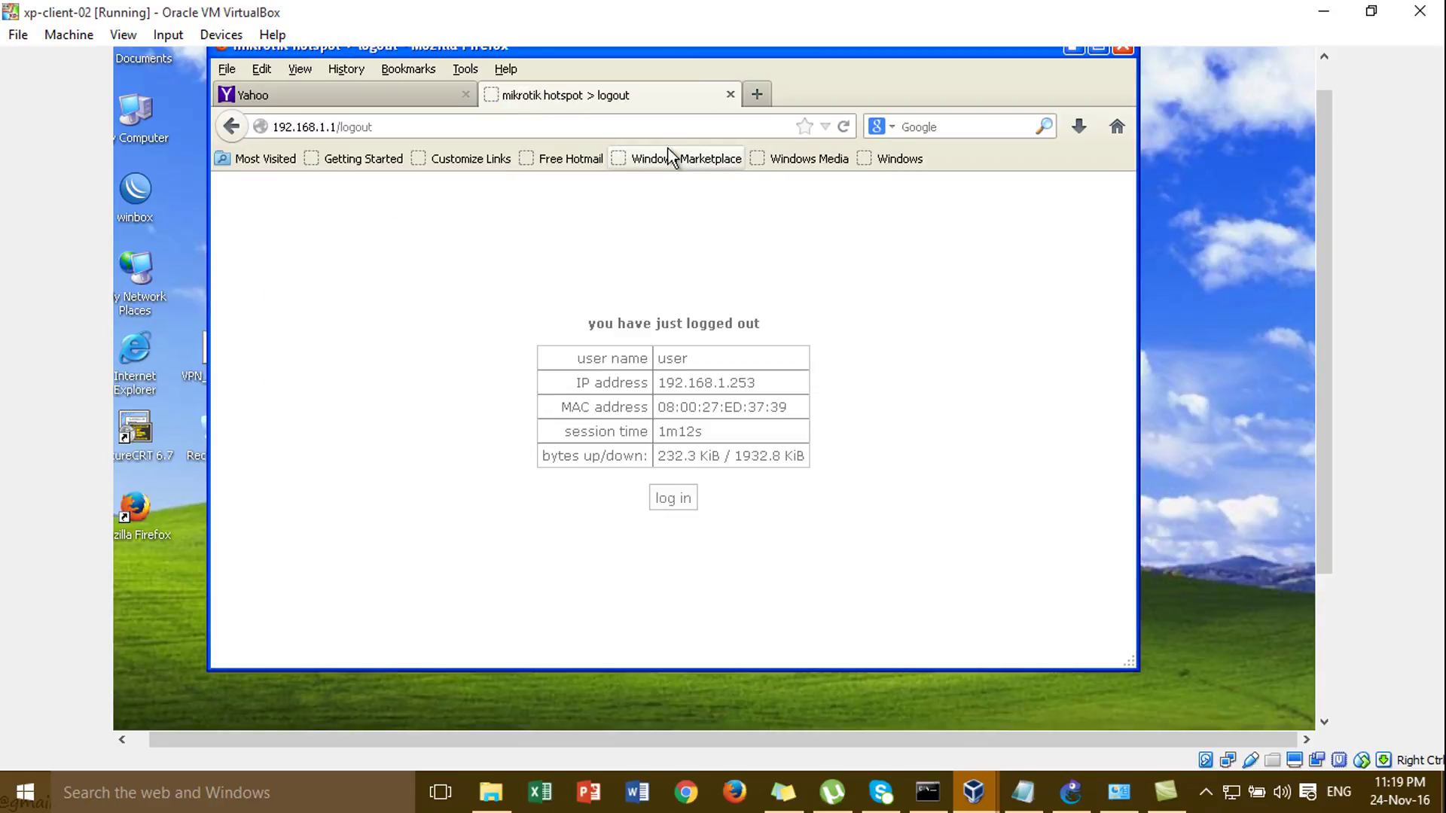
pyautogui.click(683, 126)
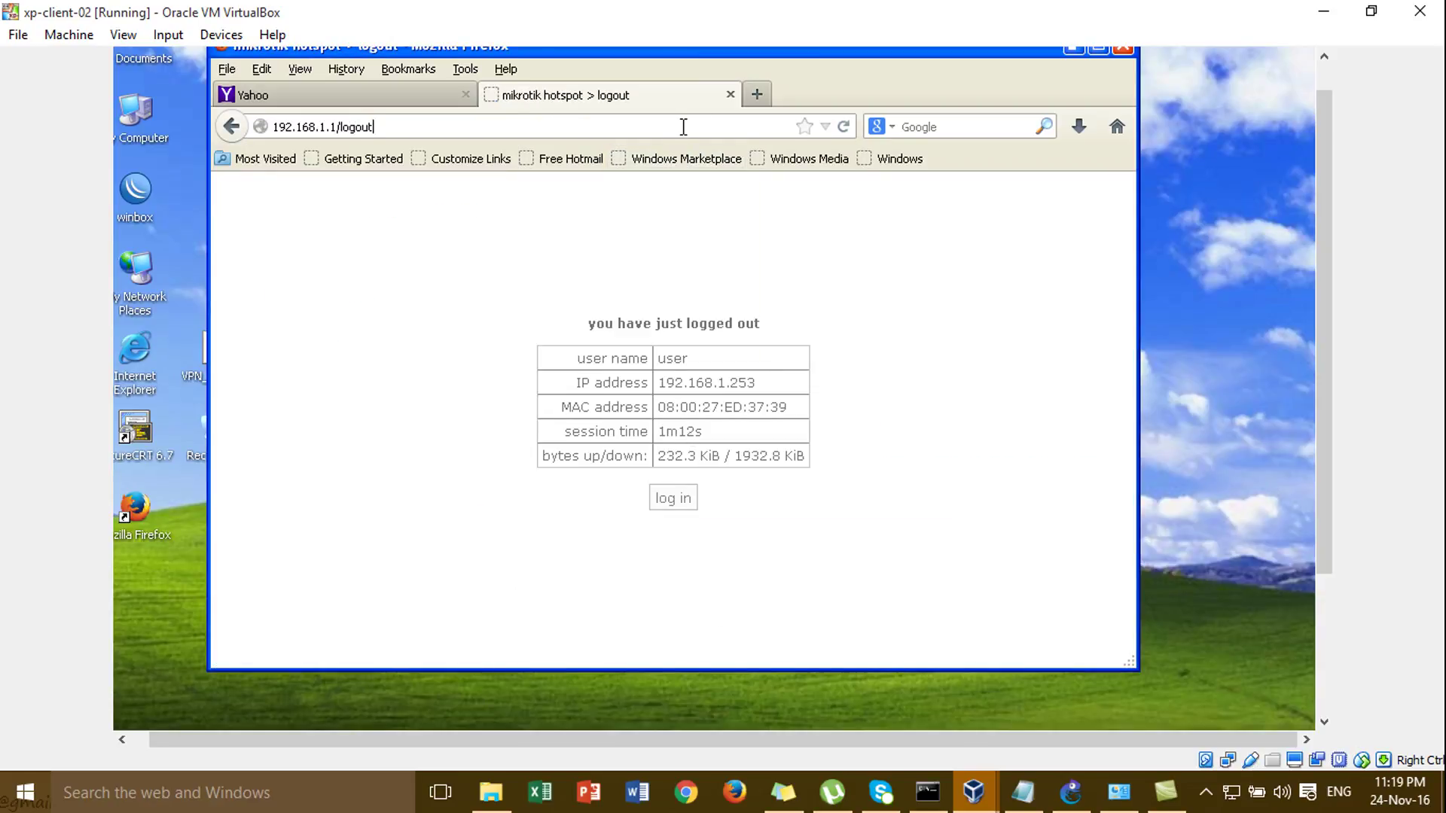
pyautogui.press('Return')
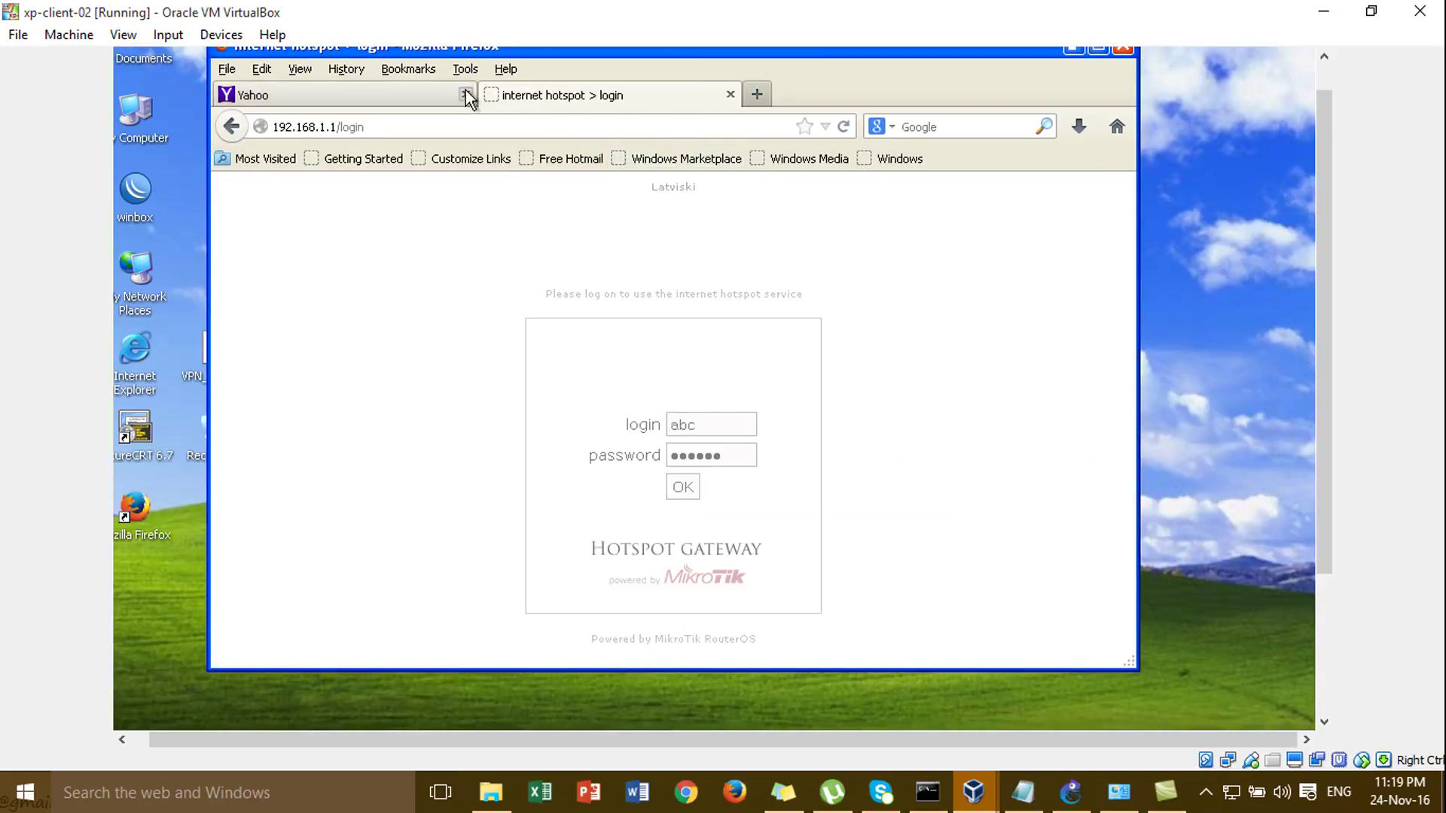
pyautogui.click(466, 94)
# Step: Log in to the hotspot as 'abc' and dismiss the update-password prompt
pyautogui.click(714, 428)
pyautogui.press('BackSpace')
pyautogui.press('BackSpace')
pyautogui.press('BackSpace')
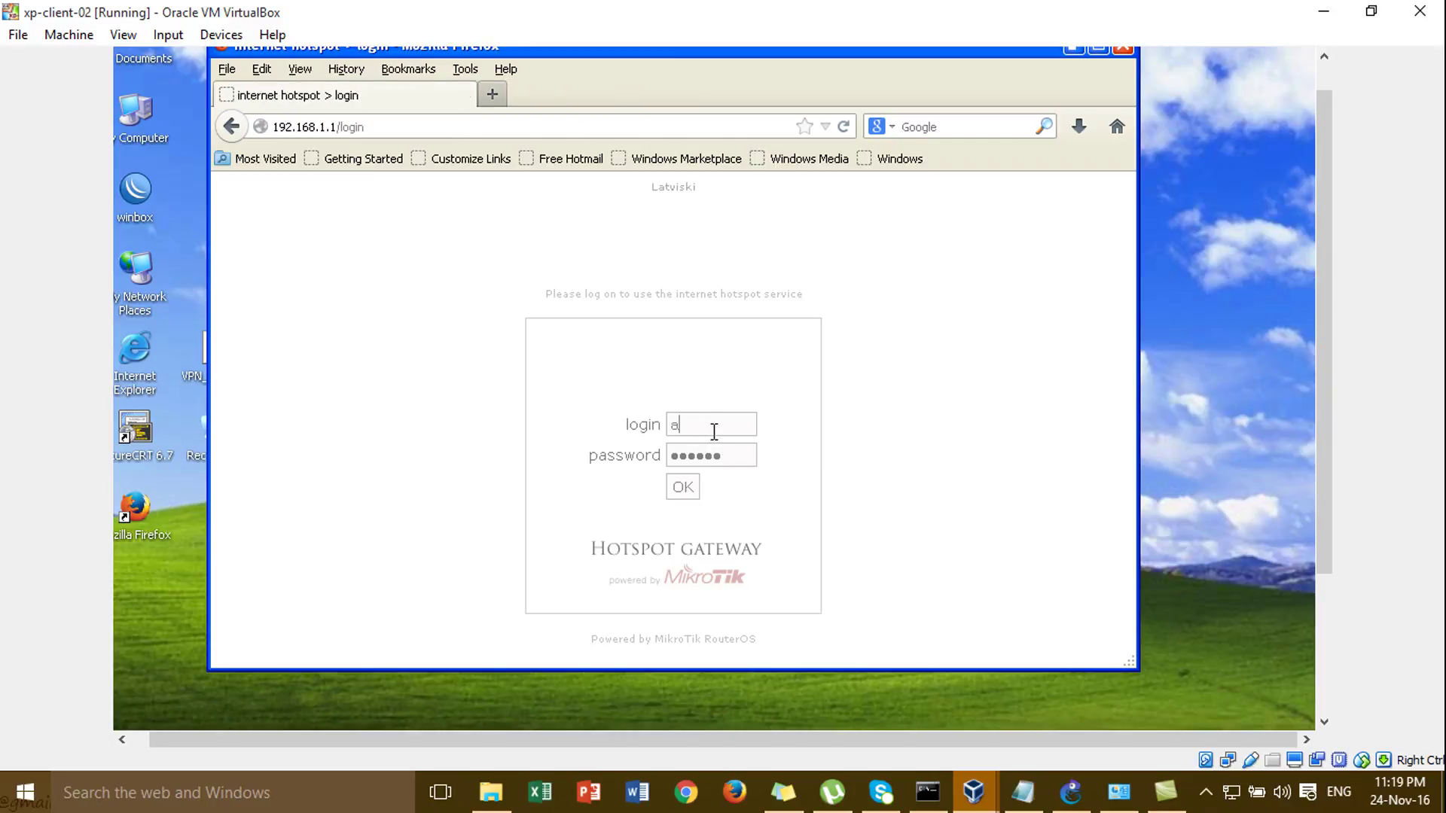
pyautogui.press('Tab')
pyautogui.write('abc')
pyautogui.click(683, 488)
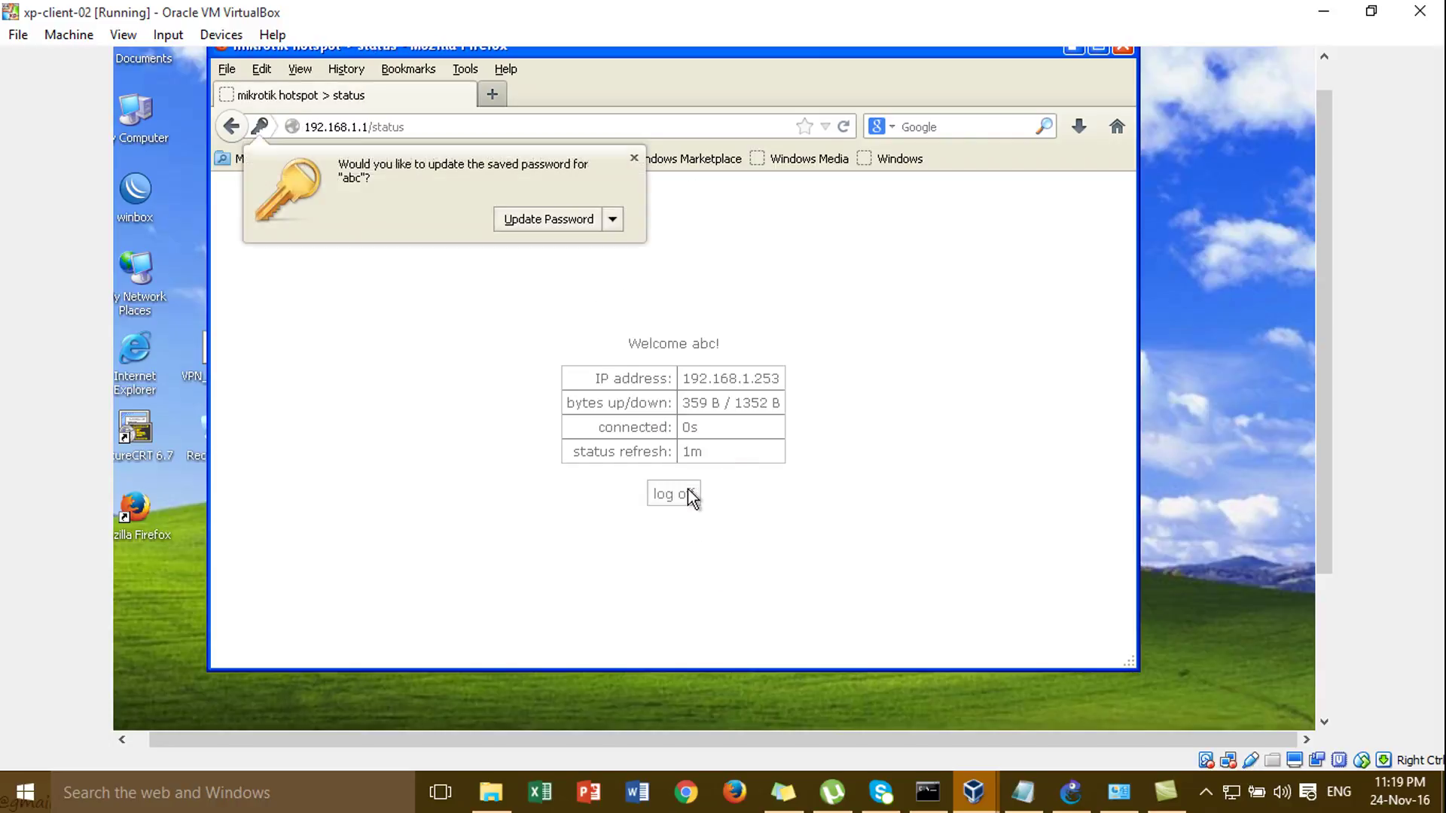
pyautogui.click(632, 160)
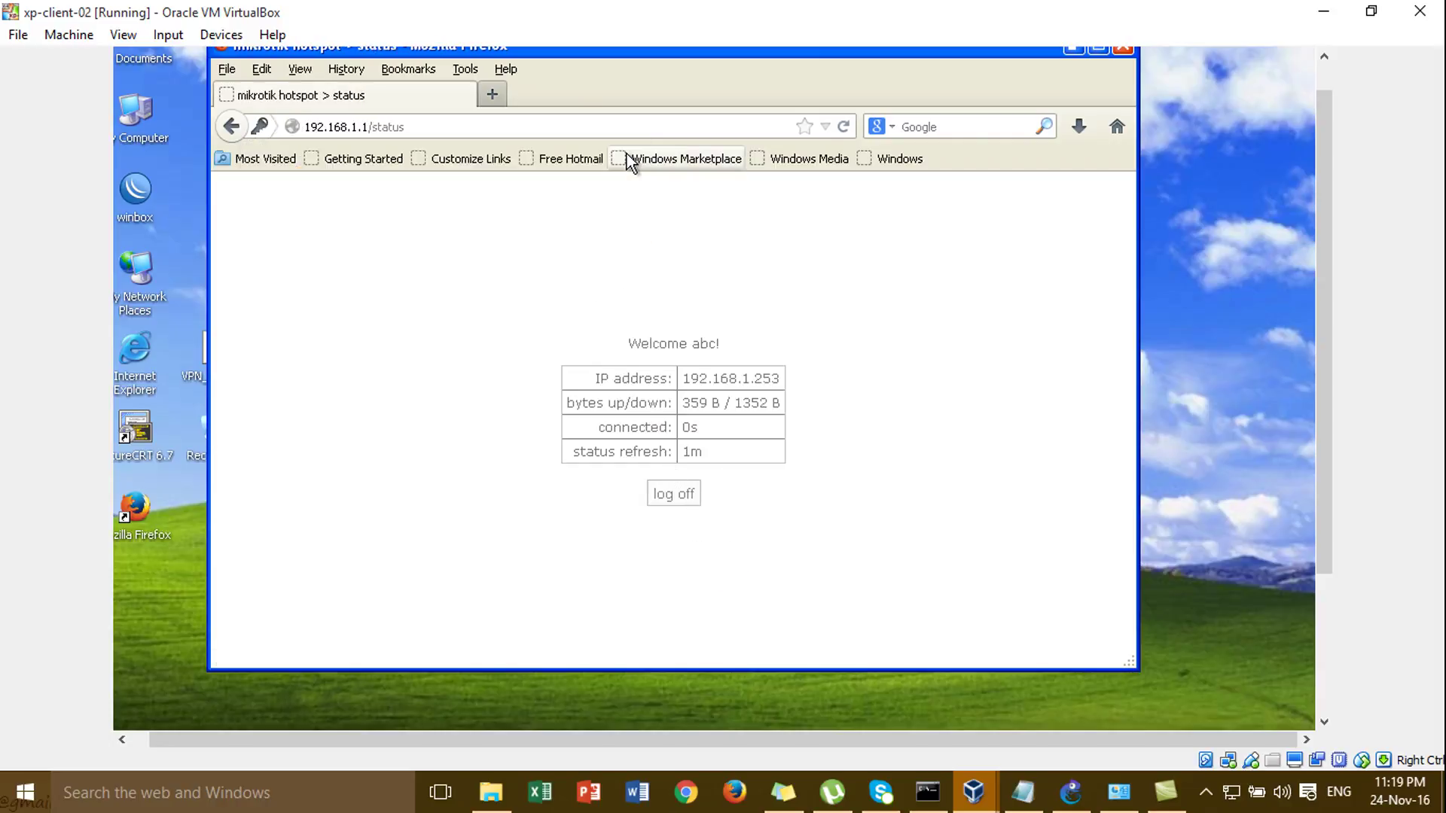
# Step: Load the Google homepage, then minimize Firefox
pyautogui.click(628, 129)
pyautogui.write('g')
pyautogui.press('Return')
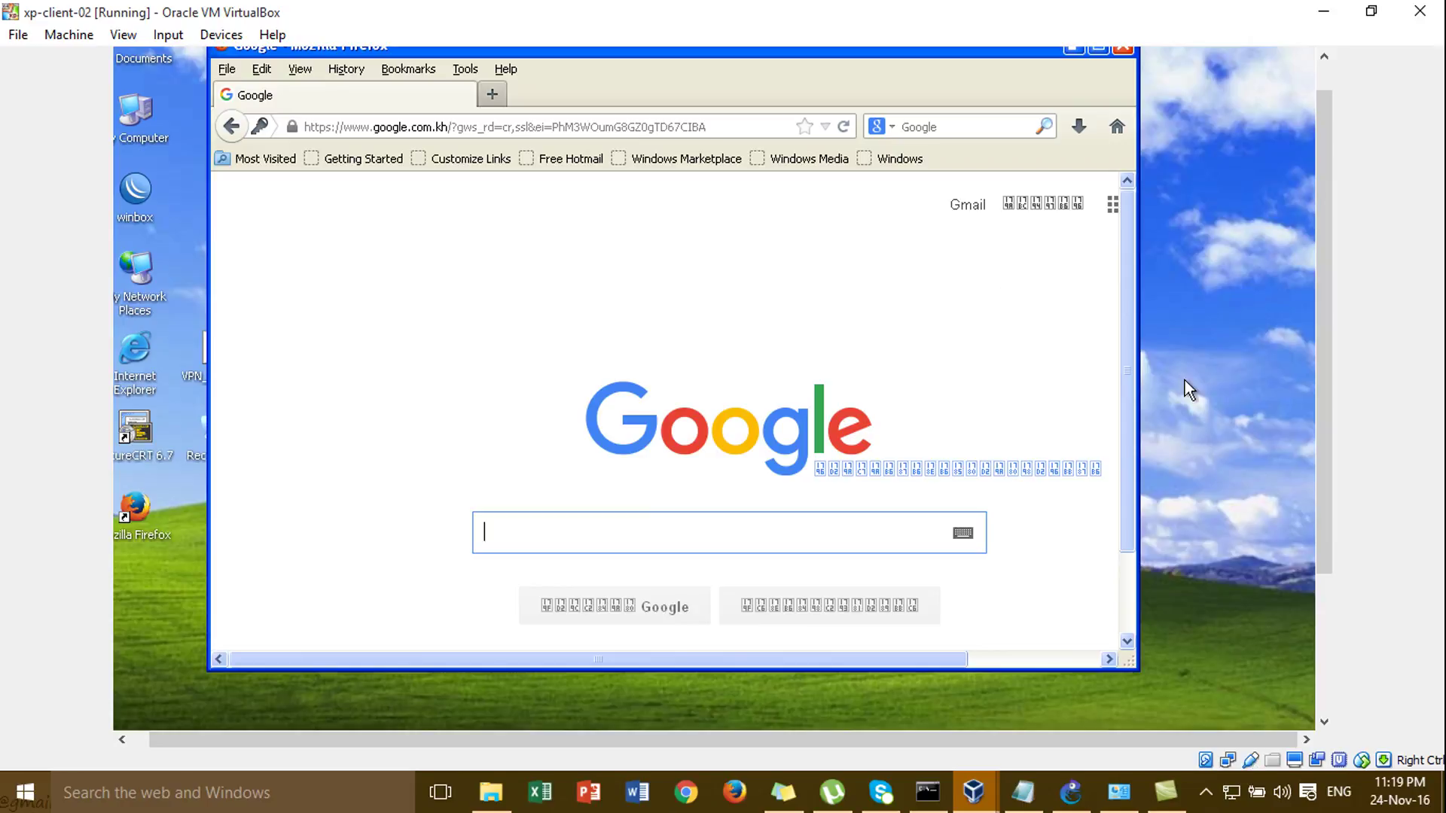
pyautogui.click(1076, 49)
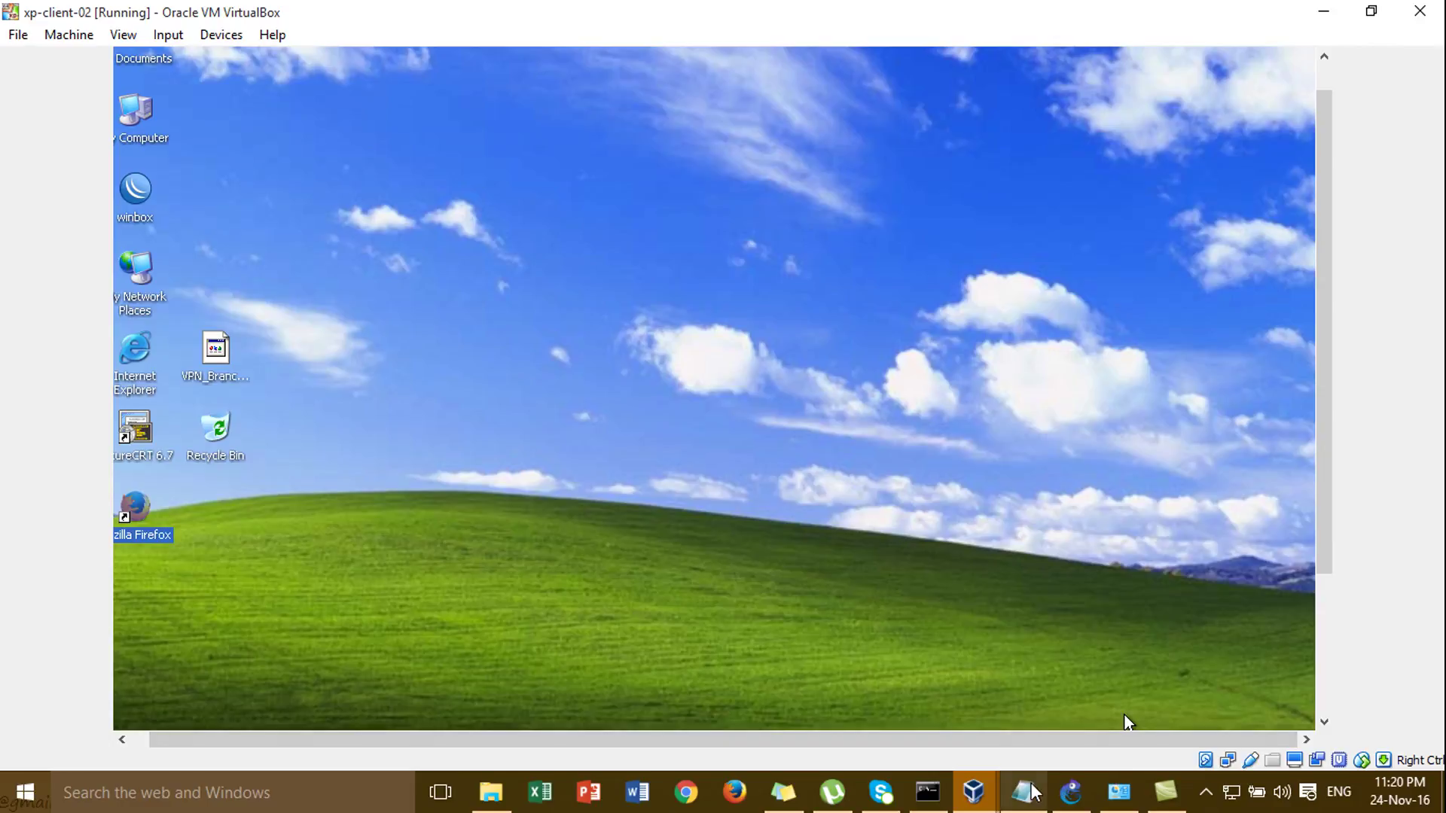
# Step: Review the hotspot notes in Notepad, then minimize it
pyautogui.click(1023, 792)
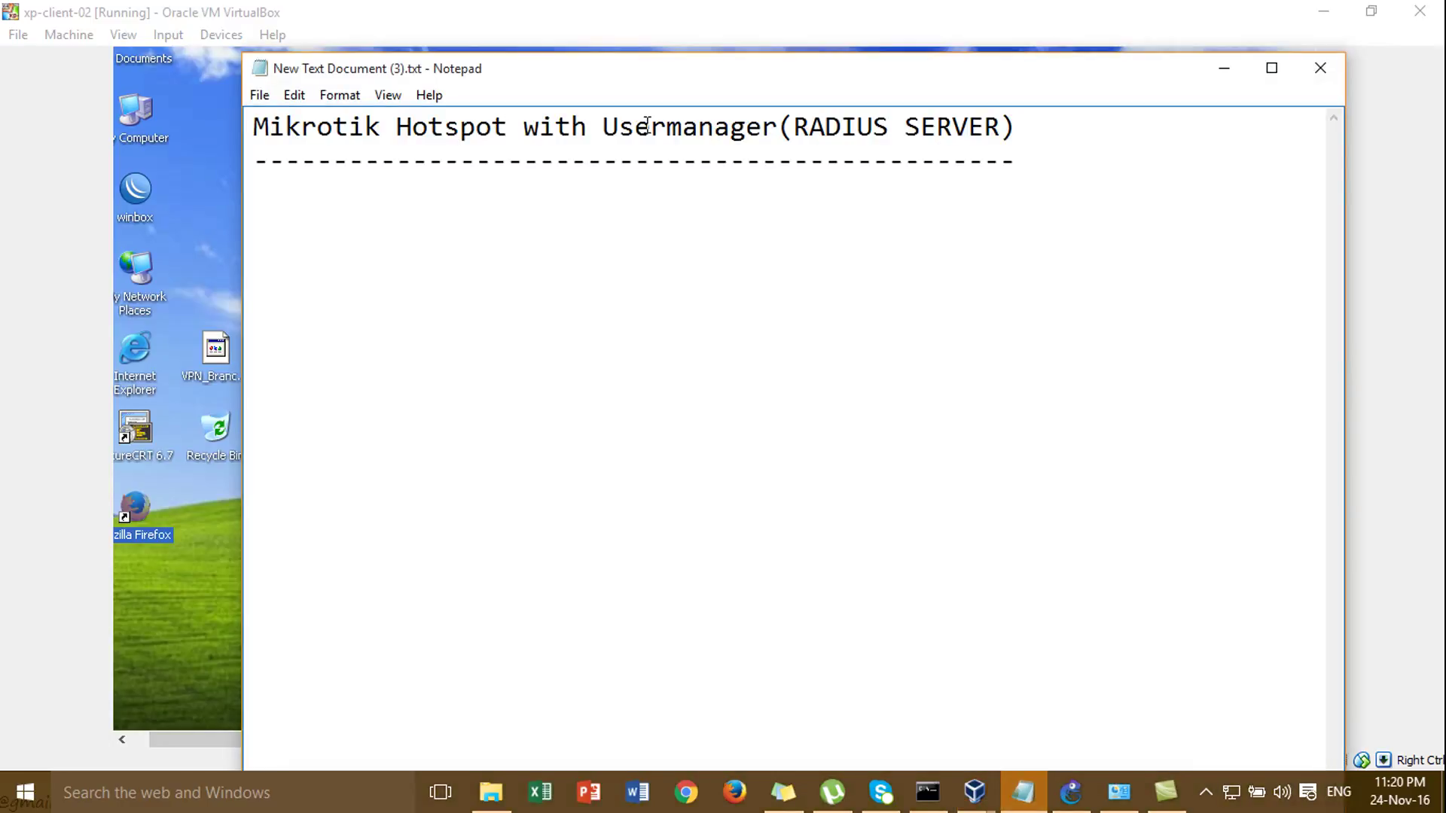
pyautogui.click(987, 190)
pyautogui.click(1222, 78)
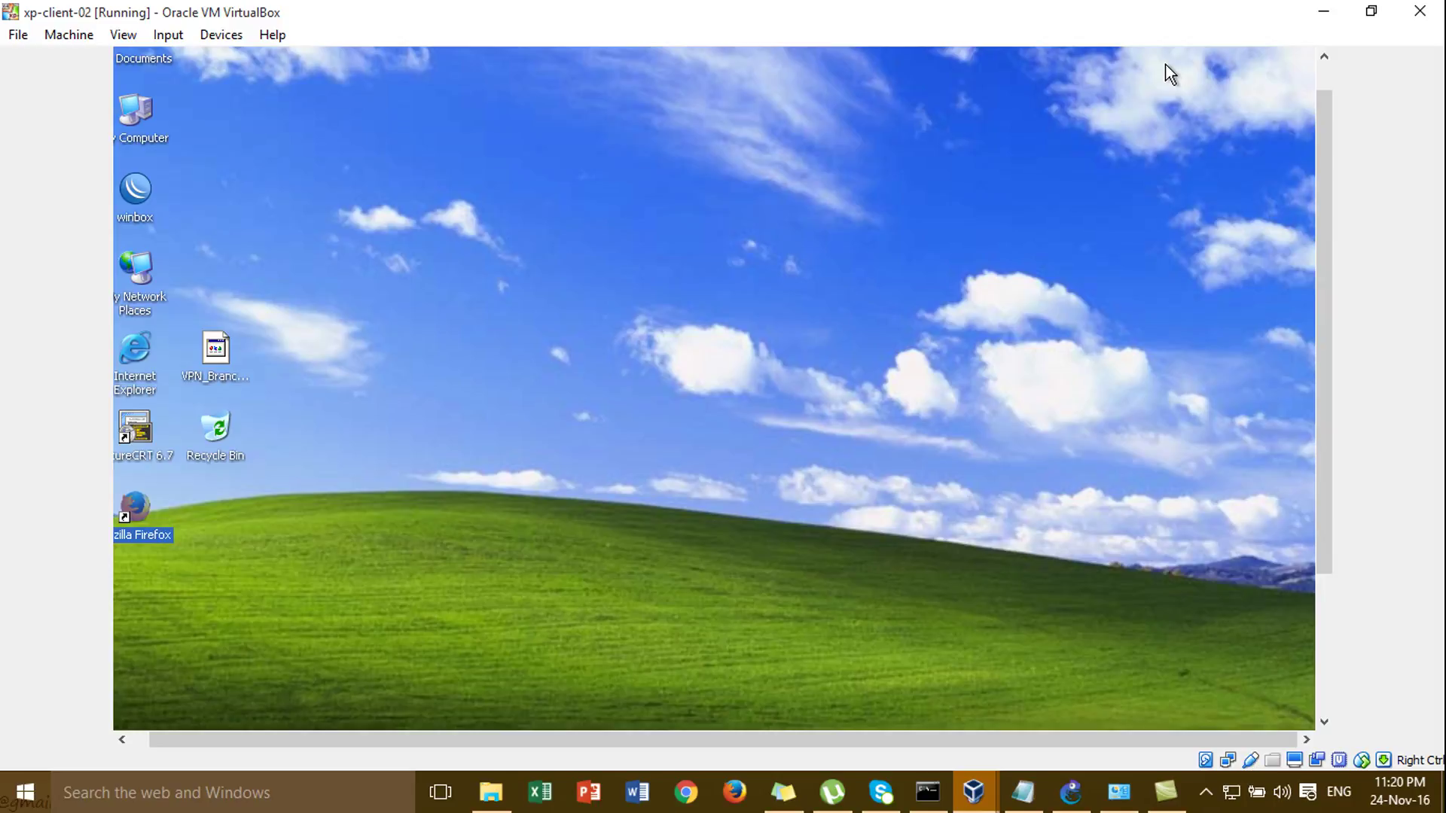
# Step: Minimize the xp-client-02 and winxp-client-01 VM windows and GNS3
pyautogui.click(1311, 21)
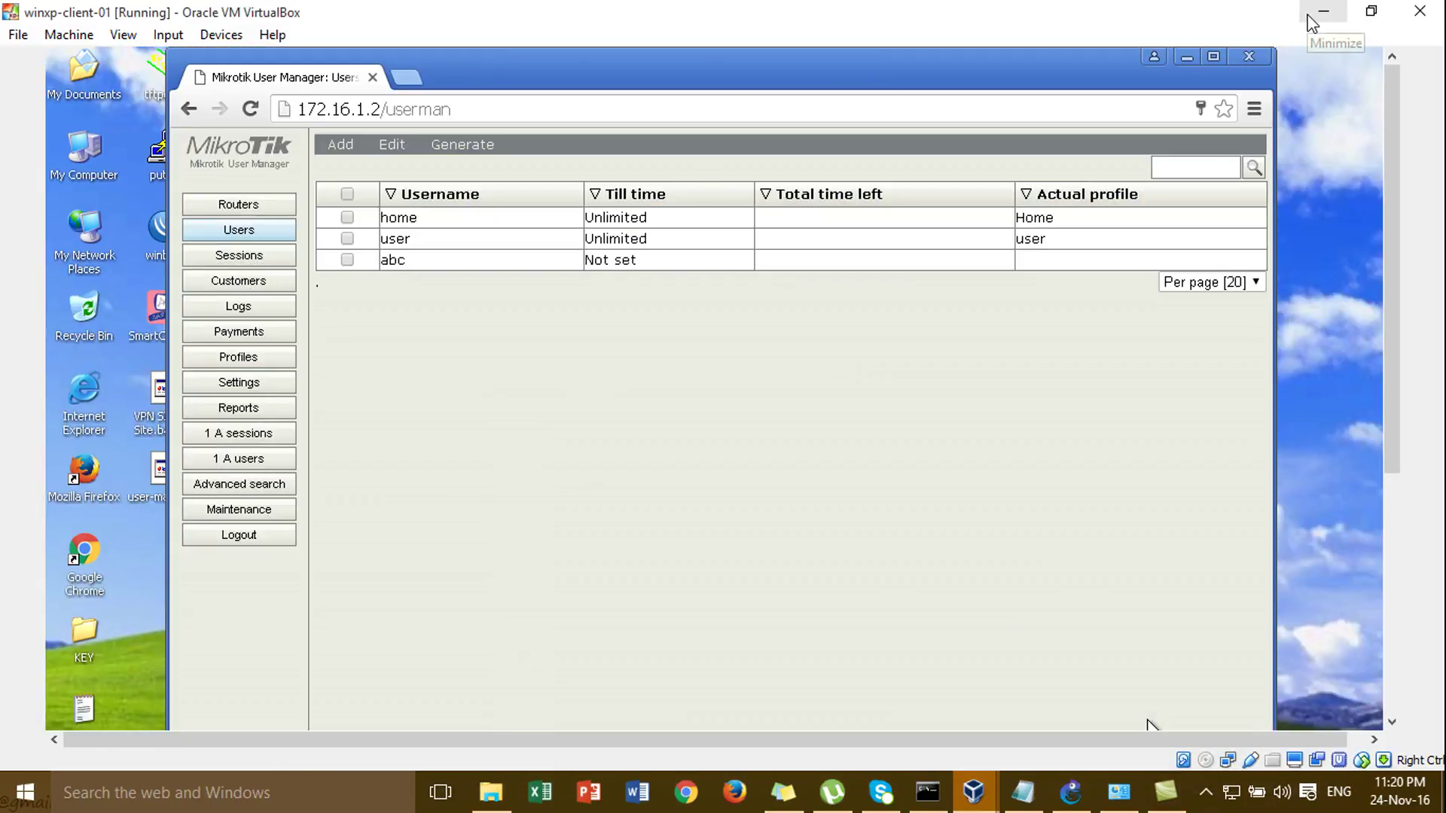
pyautogui.click(1310, 21)
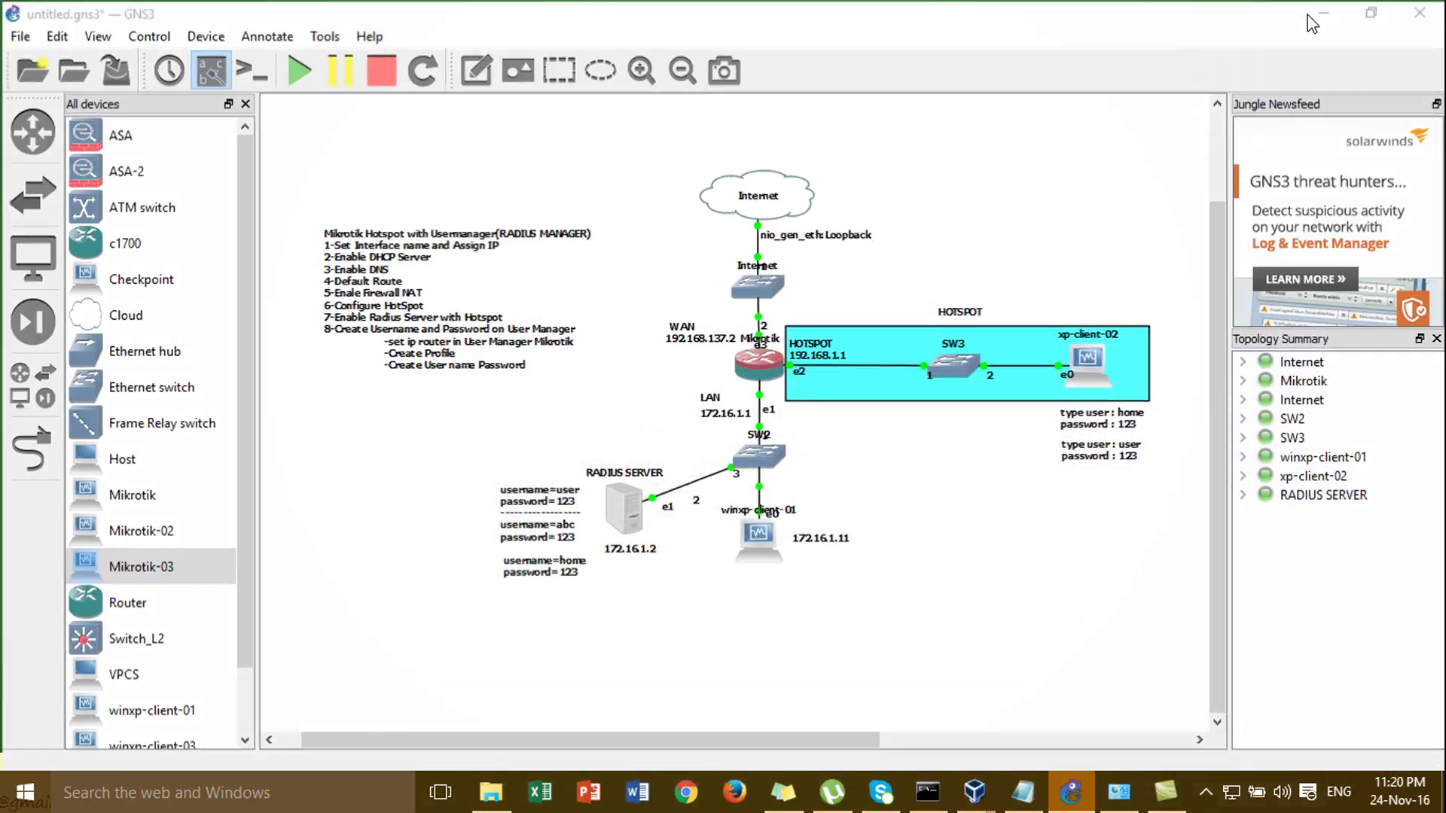
pyautogui.click(1311, 22)
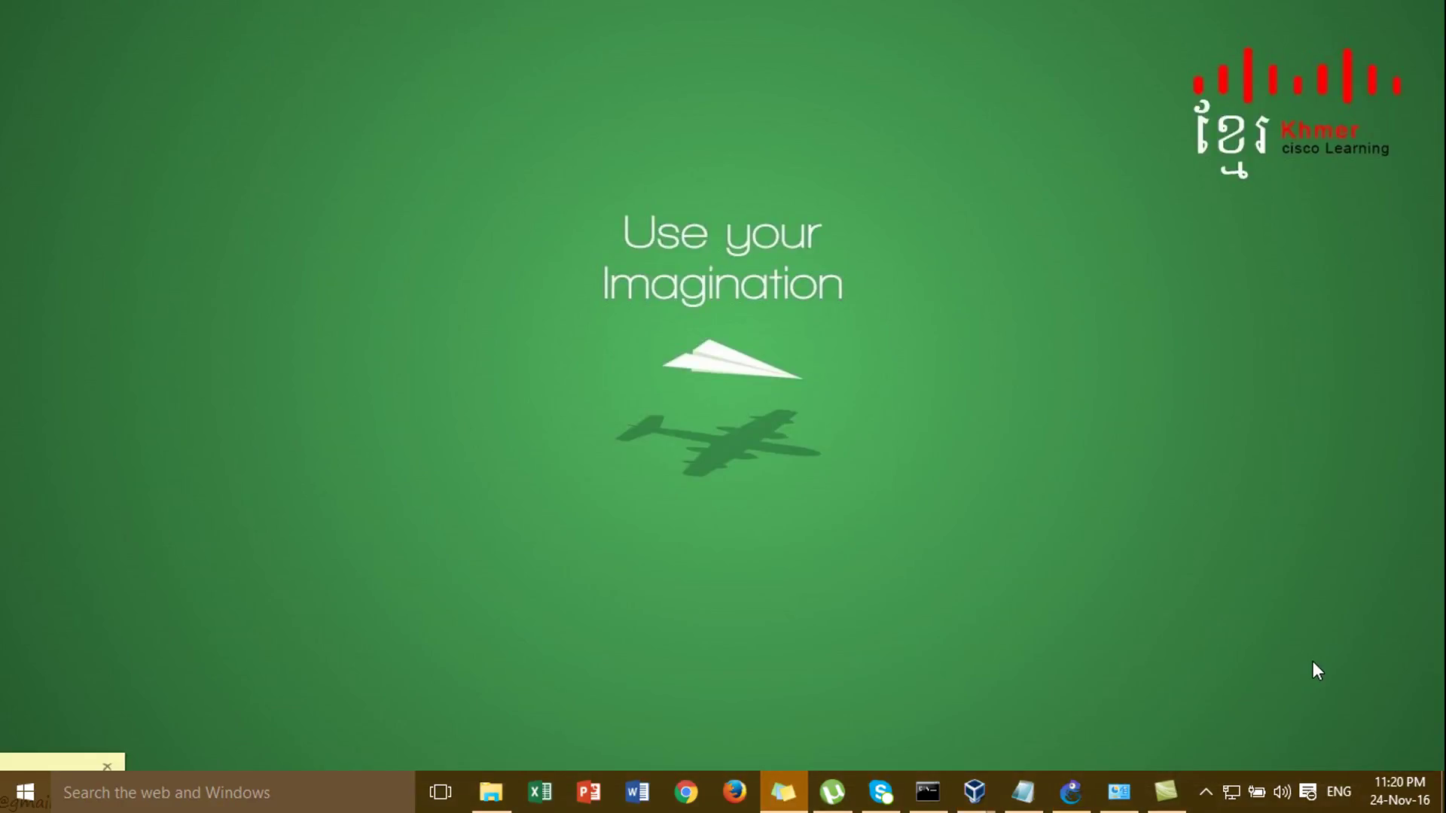